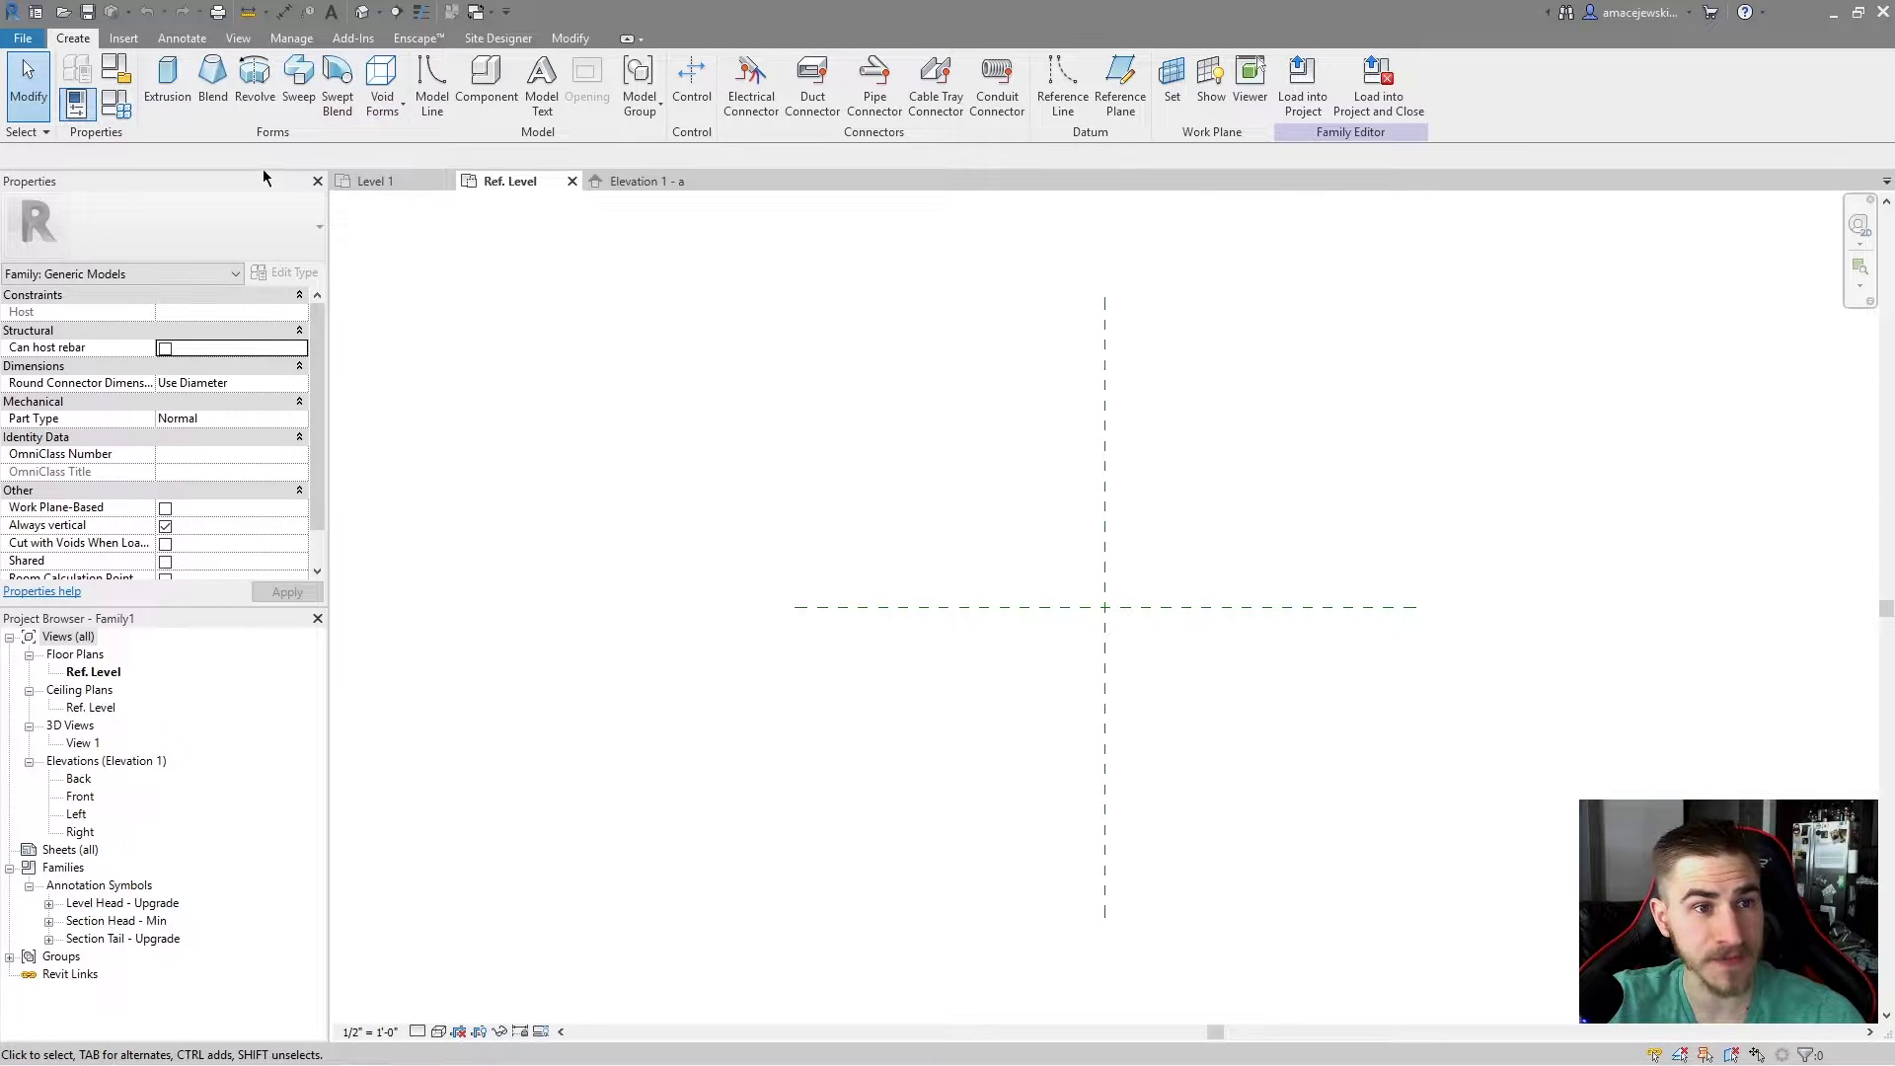
# Step: Start a Sweep and sketch an open four-segment path: horizontal, rising, falling, then horizontal, with the last segment about 2'-5" long
pyautogui.click(299, 79)
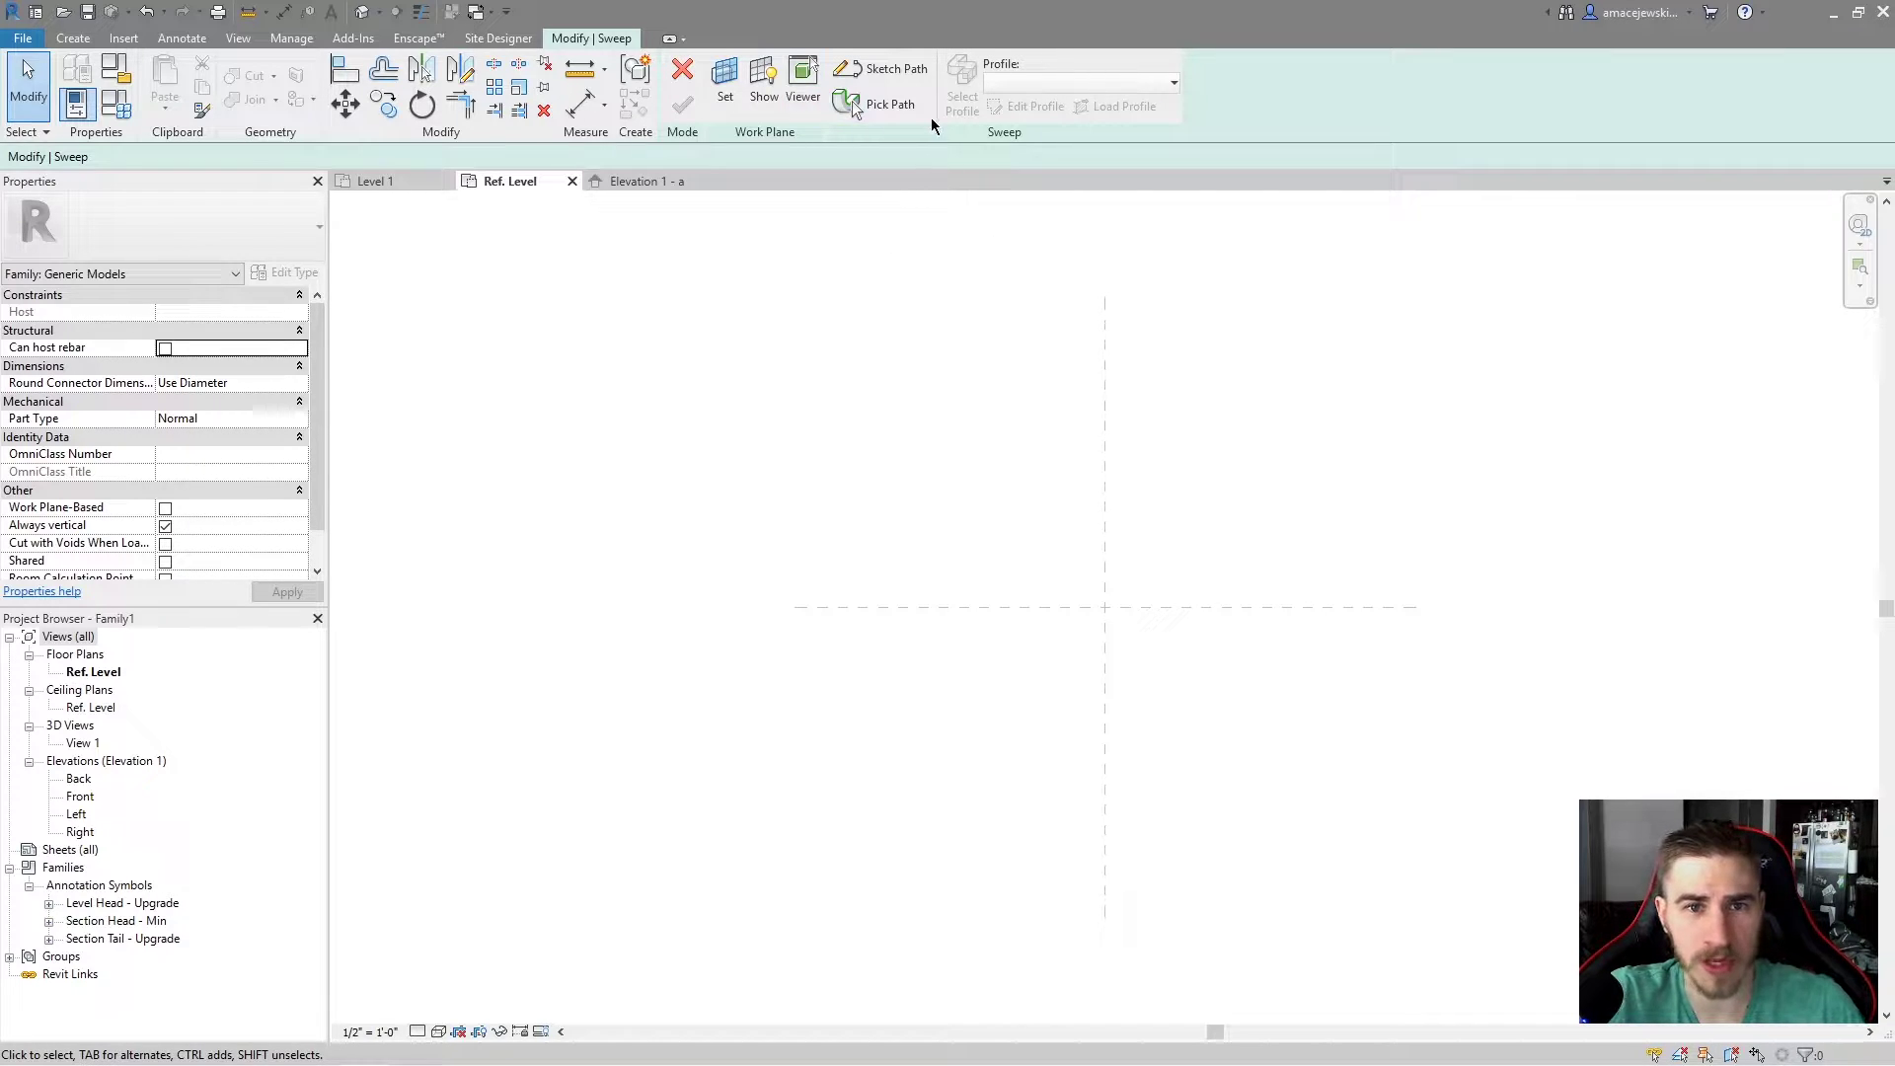
pyautogui.click(915, 71)
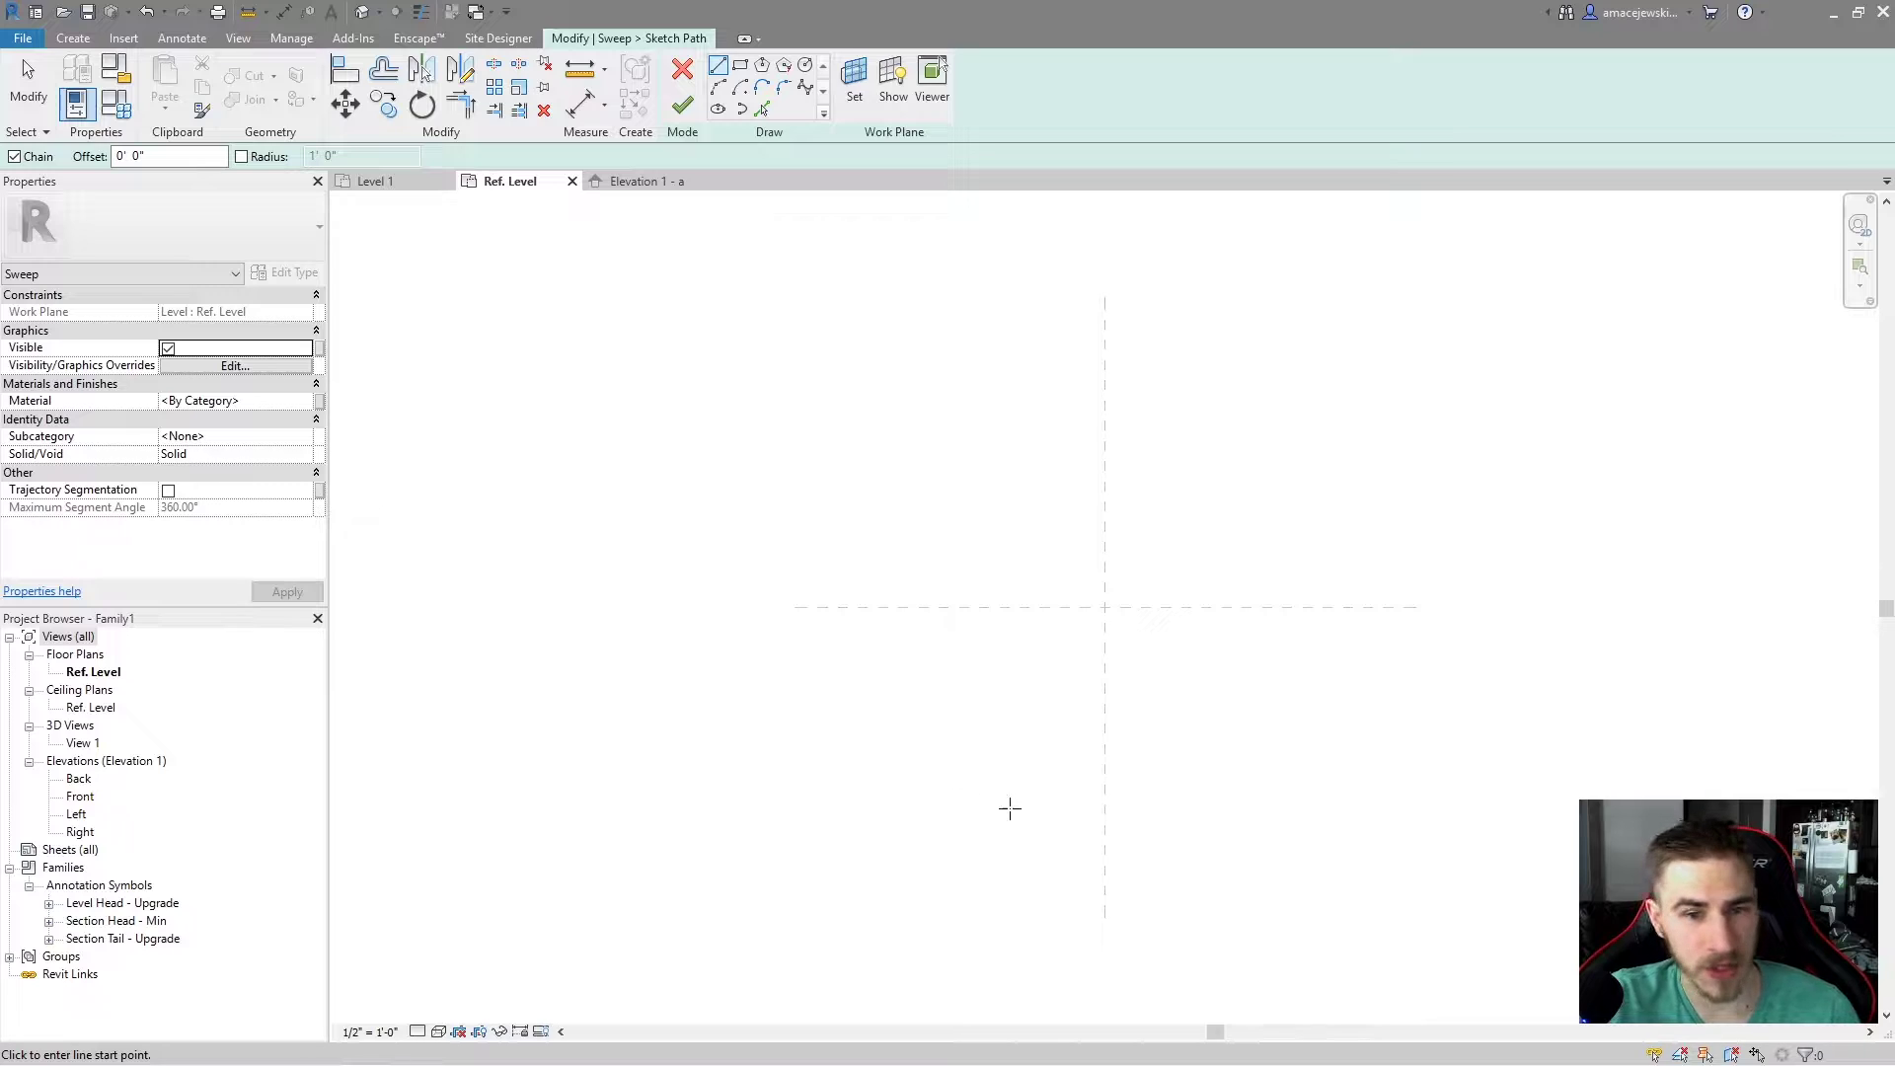
pyautogui.click(836, 506)
pyautogui.click(1018, 506)
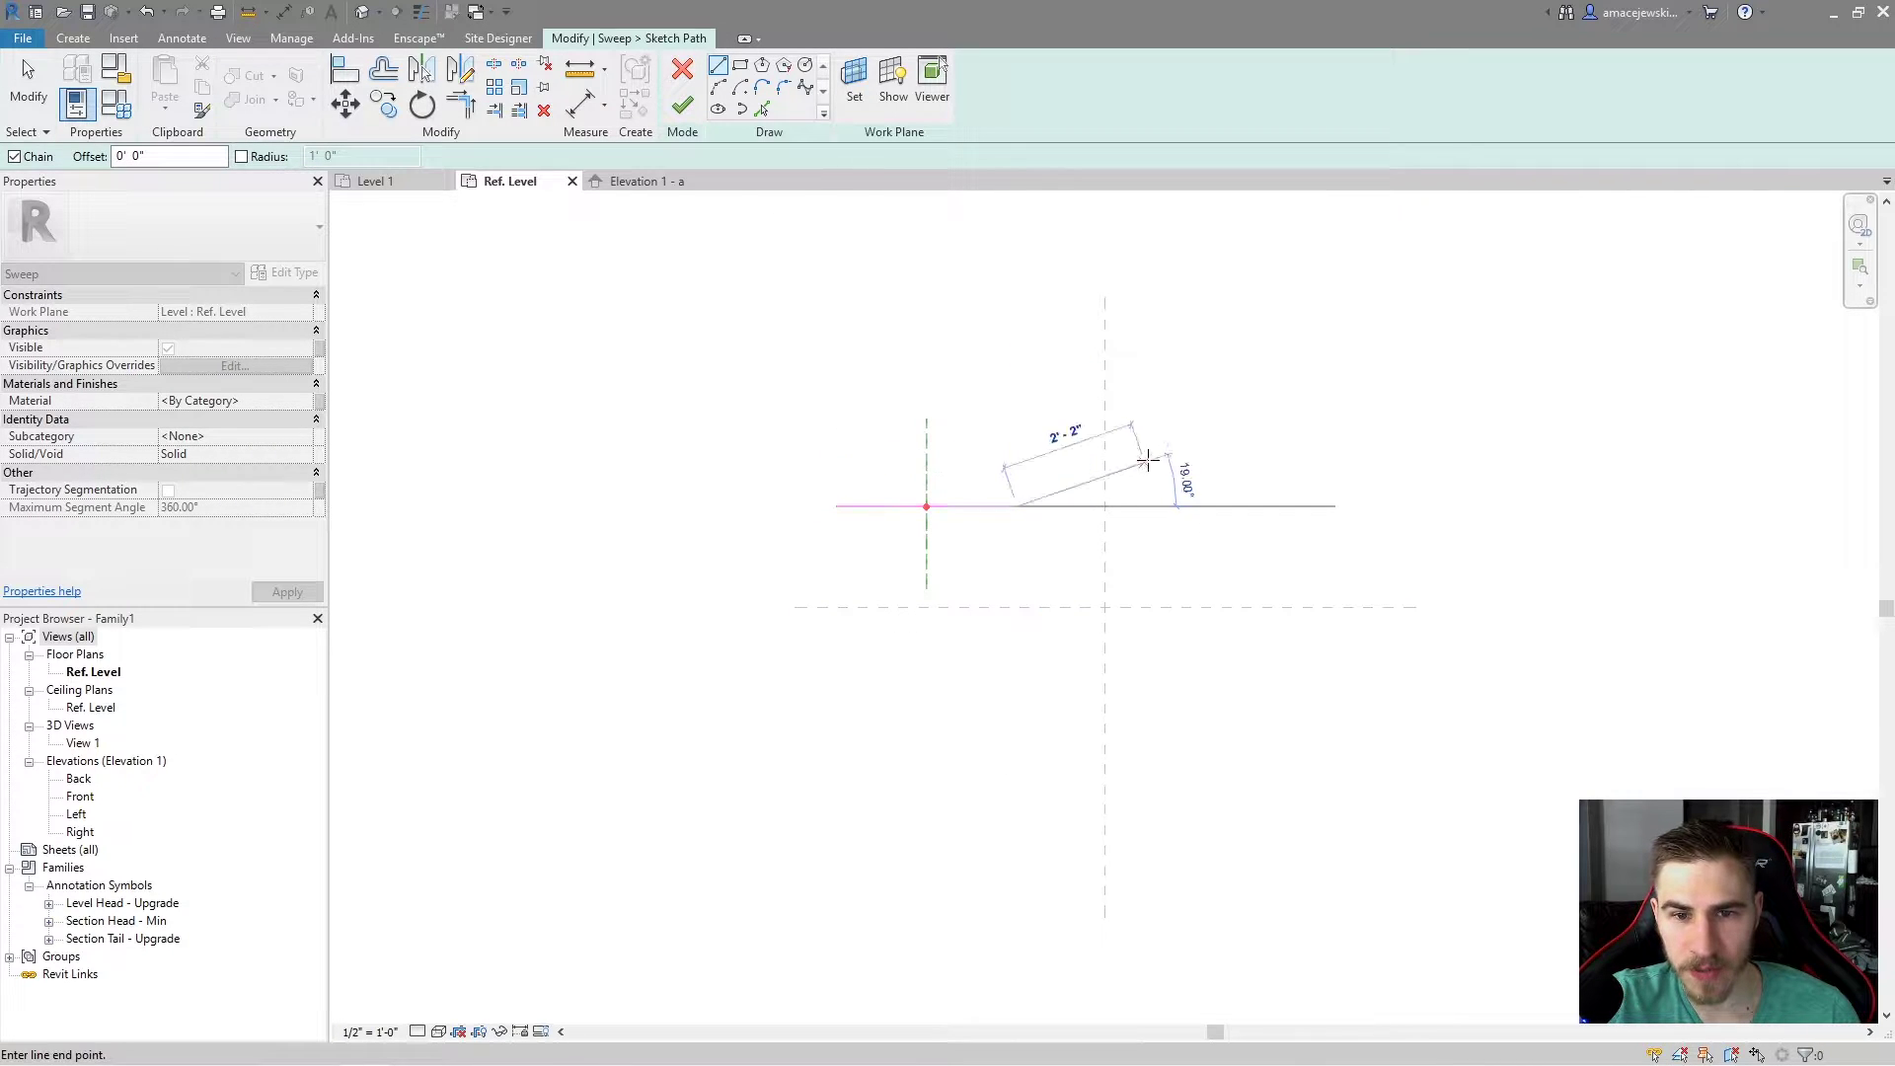
pyautogui.click(1178, 435)
pyautogui.click(1318, 491)
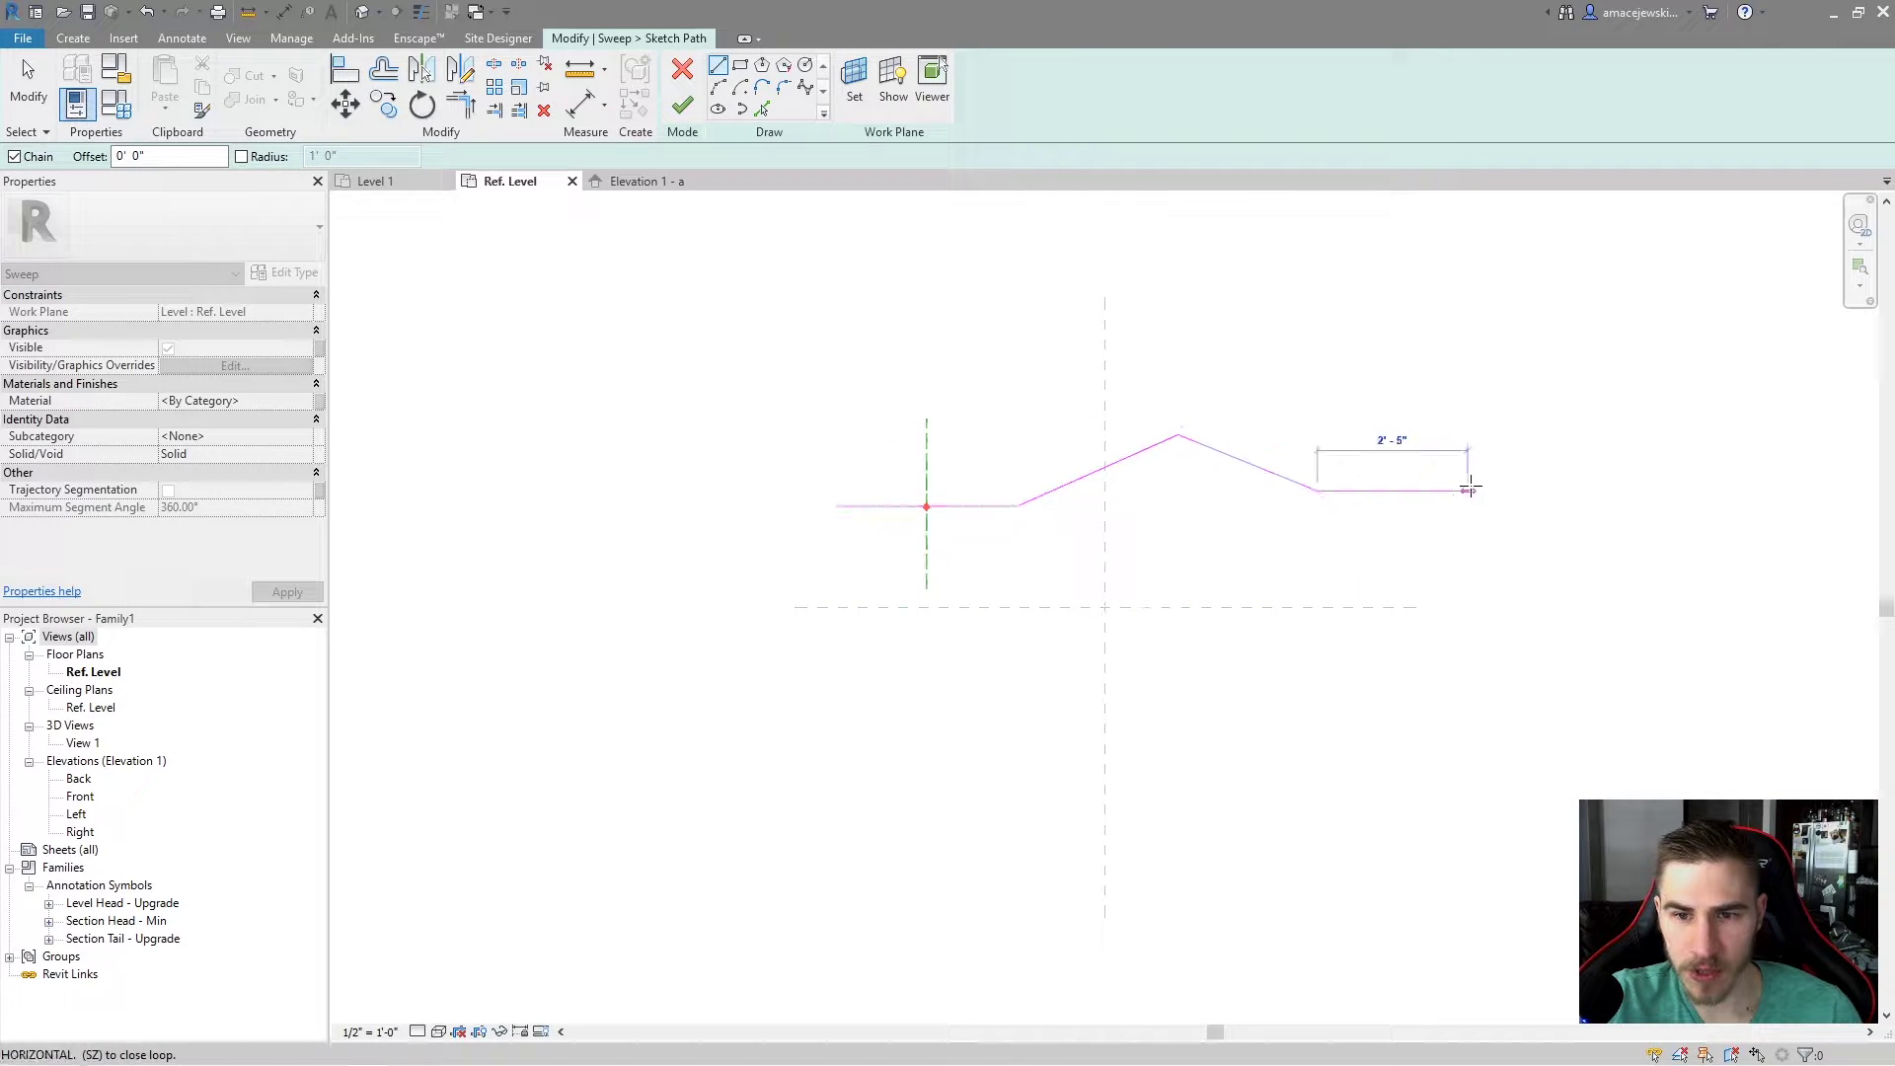
pyautogui.click(1471, 491)
pyautogui.press('Escape')
pyautogui.press('Escape')
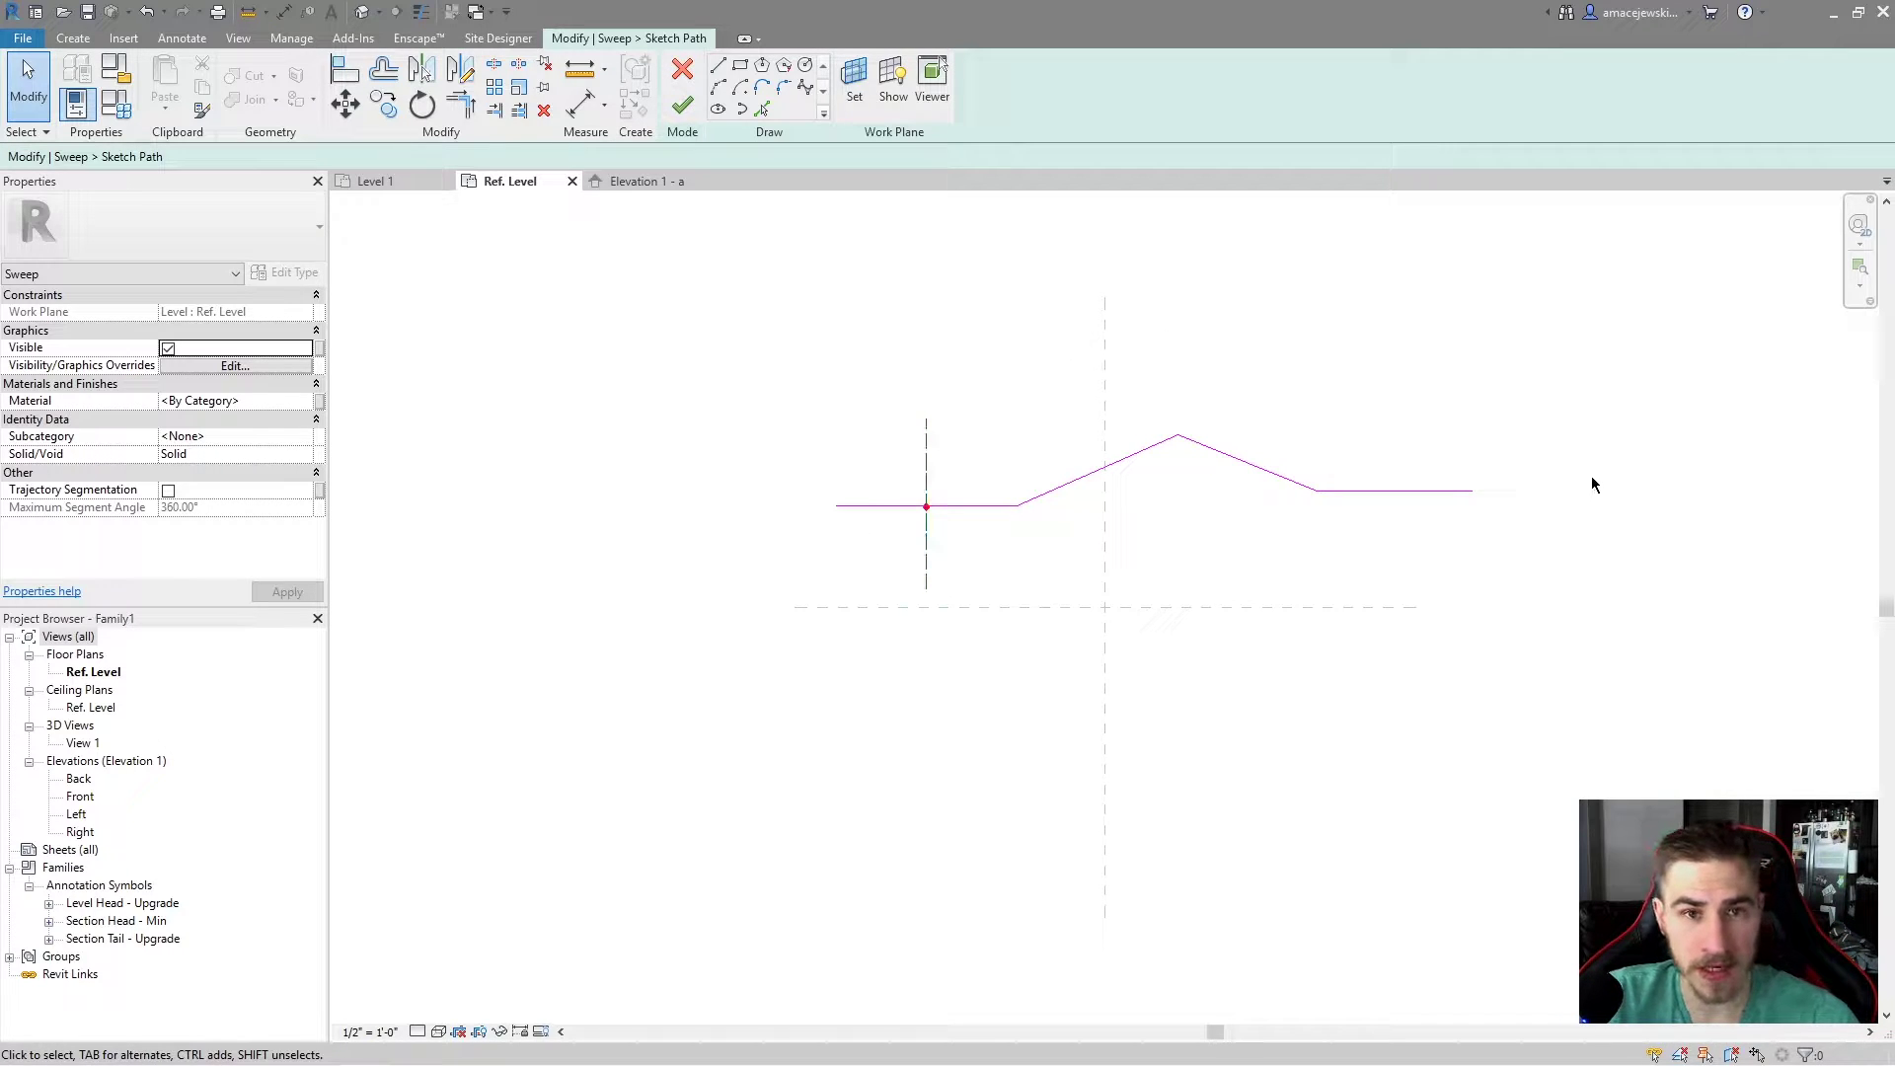
# Step: Examine the profile plane and its position on the sweep path in the default 3D view
pyautogui.click(363, 11)
pyautogui.moveTo(859, 361)
pyautogui.keyDown('shift'); pyautogui.mouseDown(button='middle')
pyautogui.moveTo(921, 724)
pyautogui.moveTo(875, 643)
pyautogui.moveTo(1053, 665)
pyautogui.moveTo(859, 820)
pyautogui.moveTo(941, 755)
pyautogui.mouseUp(button='middle'); pyautogui.keyUp('shift')
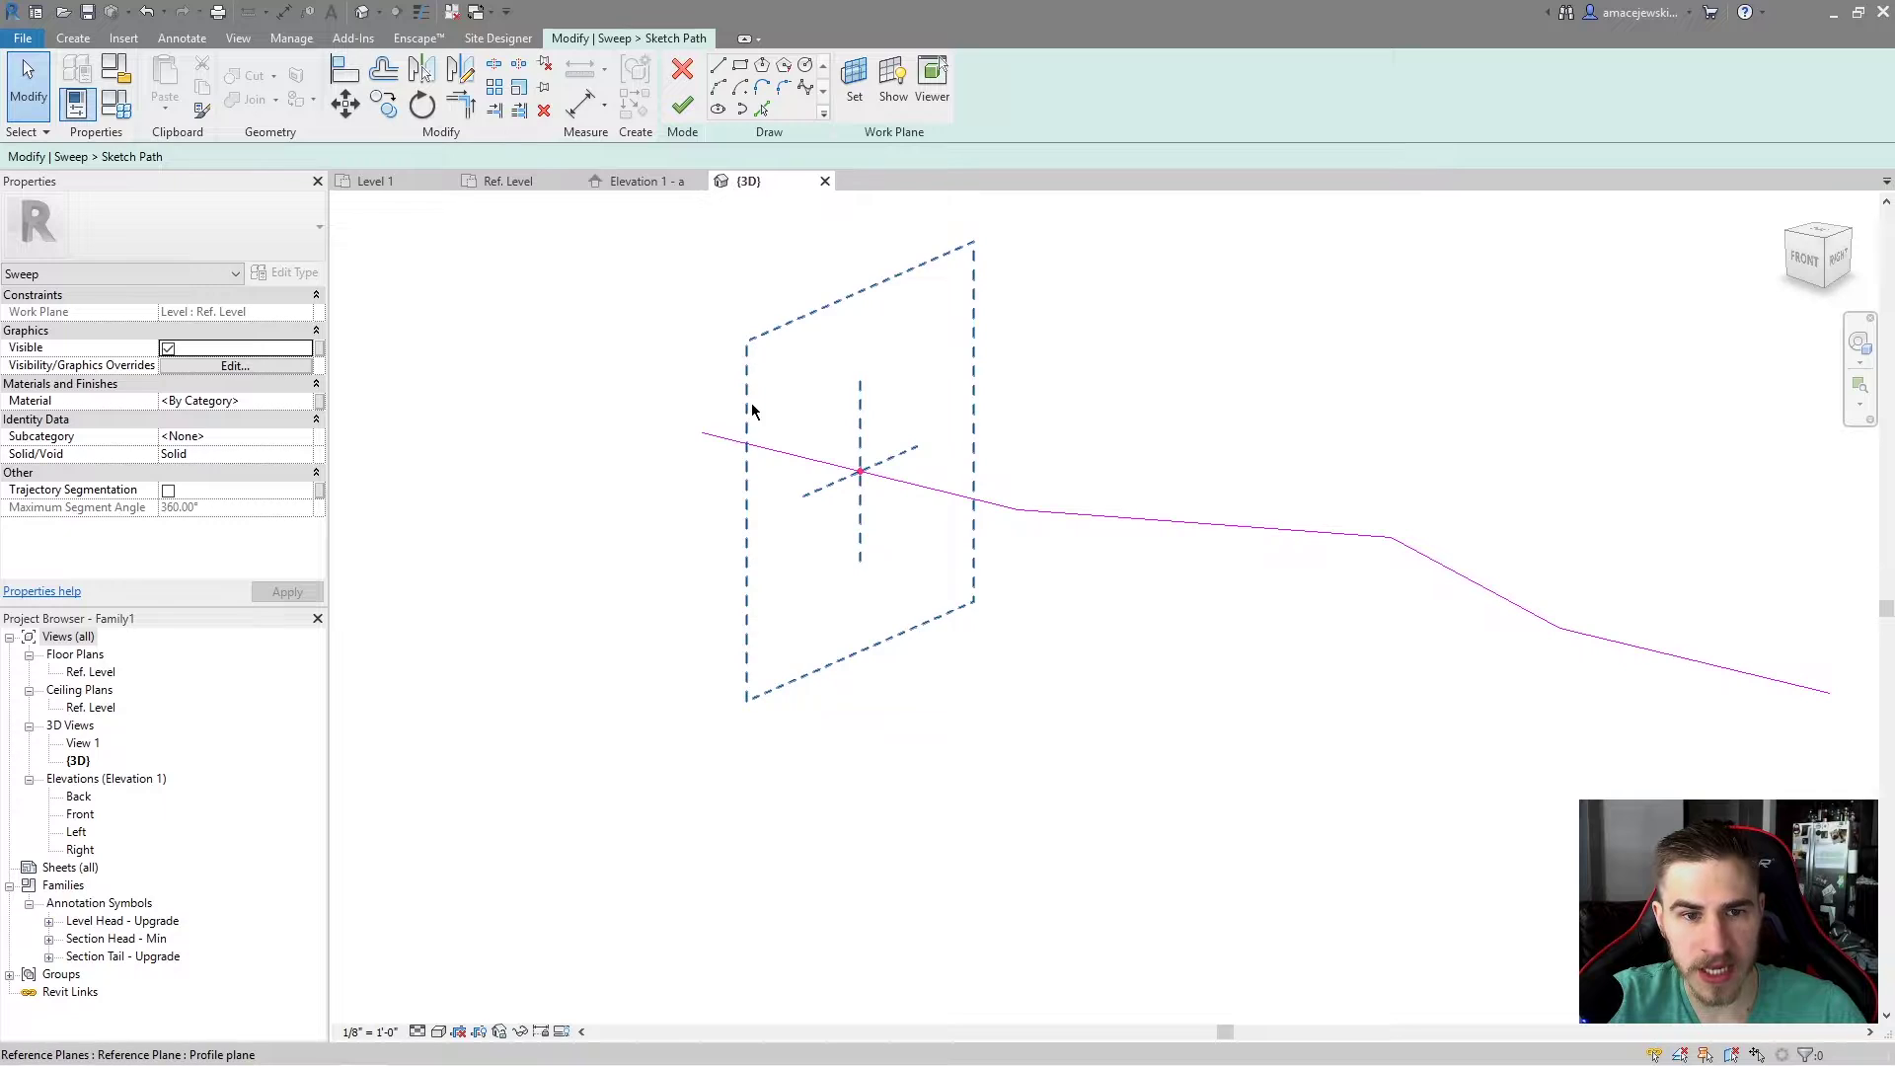
pyautogui.click(860, 410)
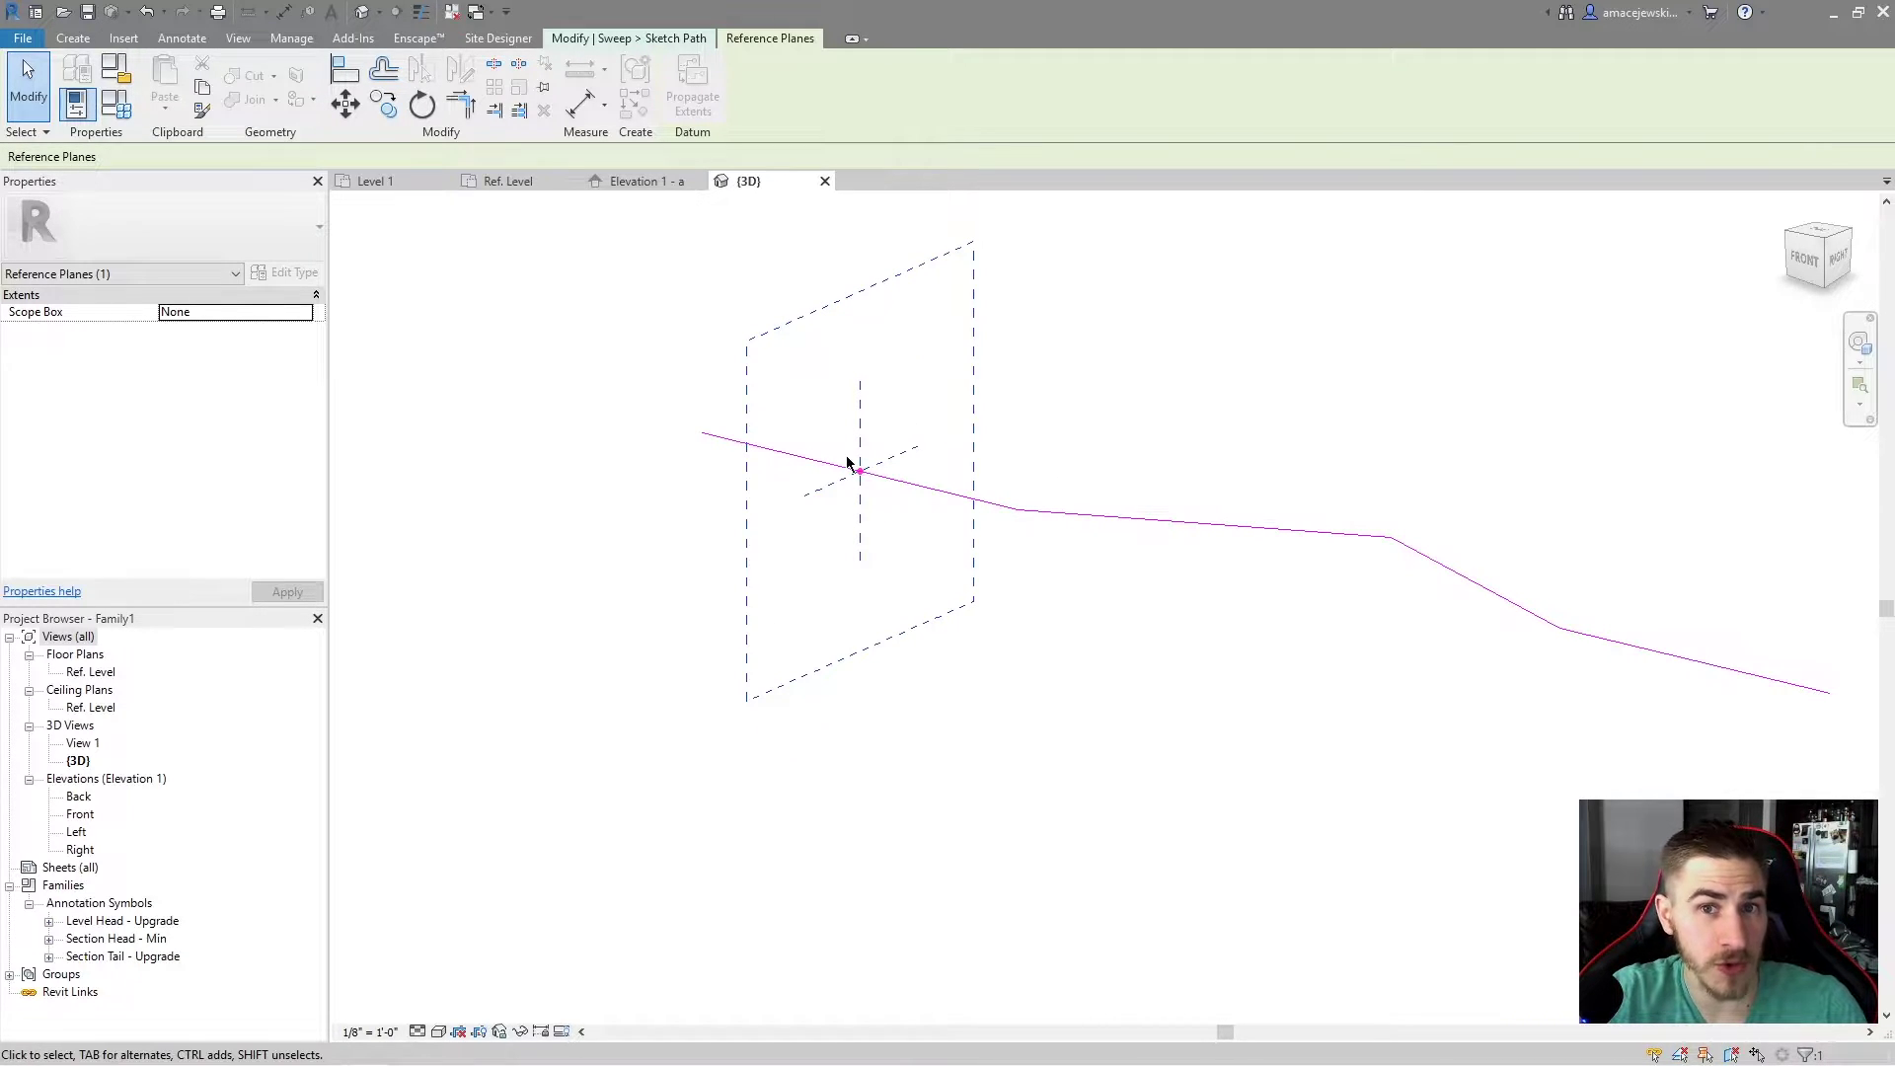
pyautogui.scroll(-2, 892, 503)
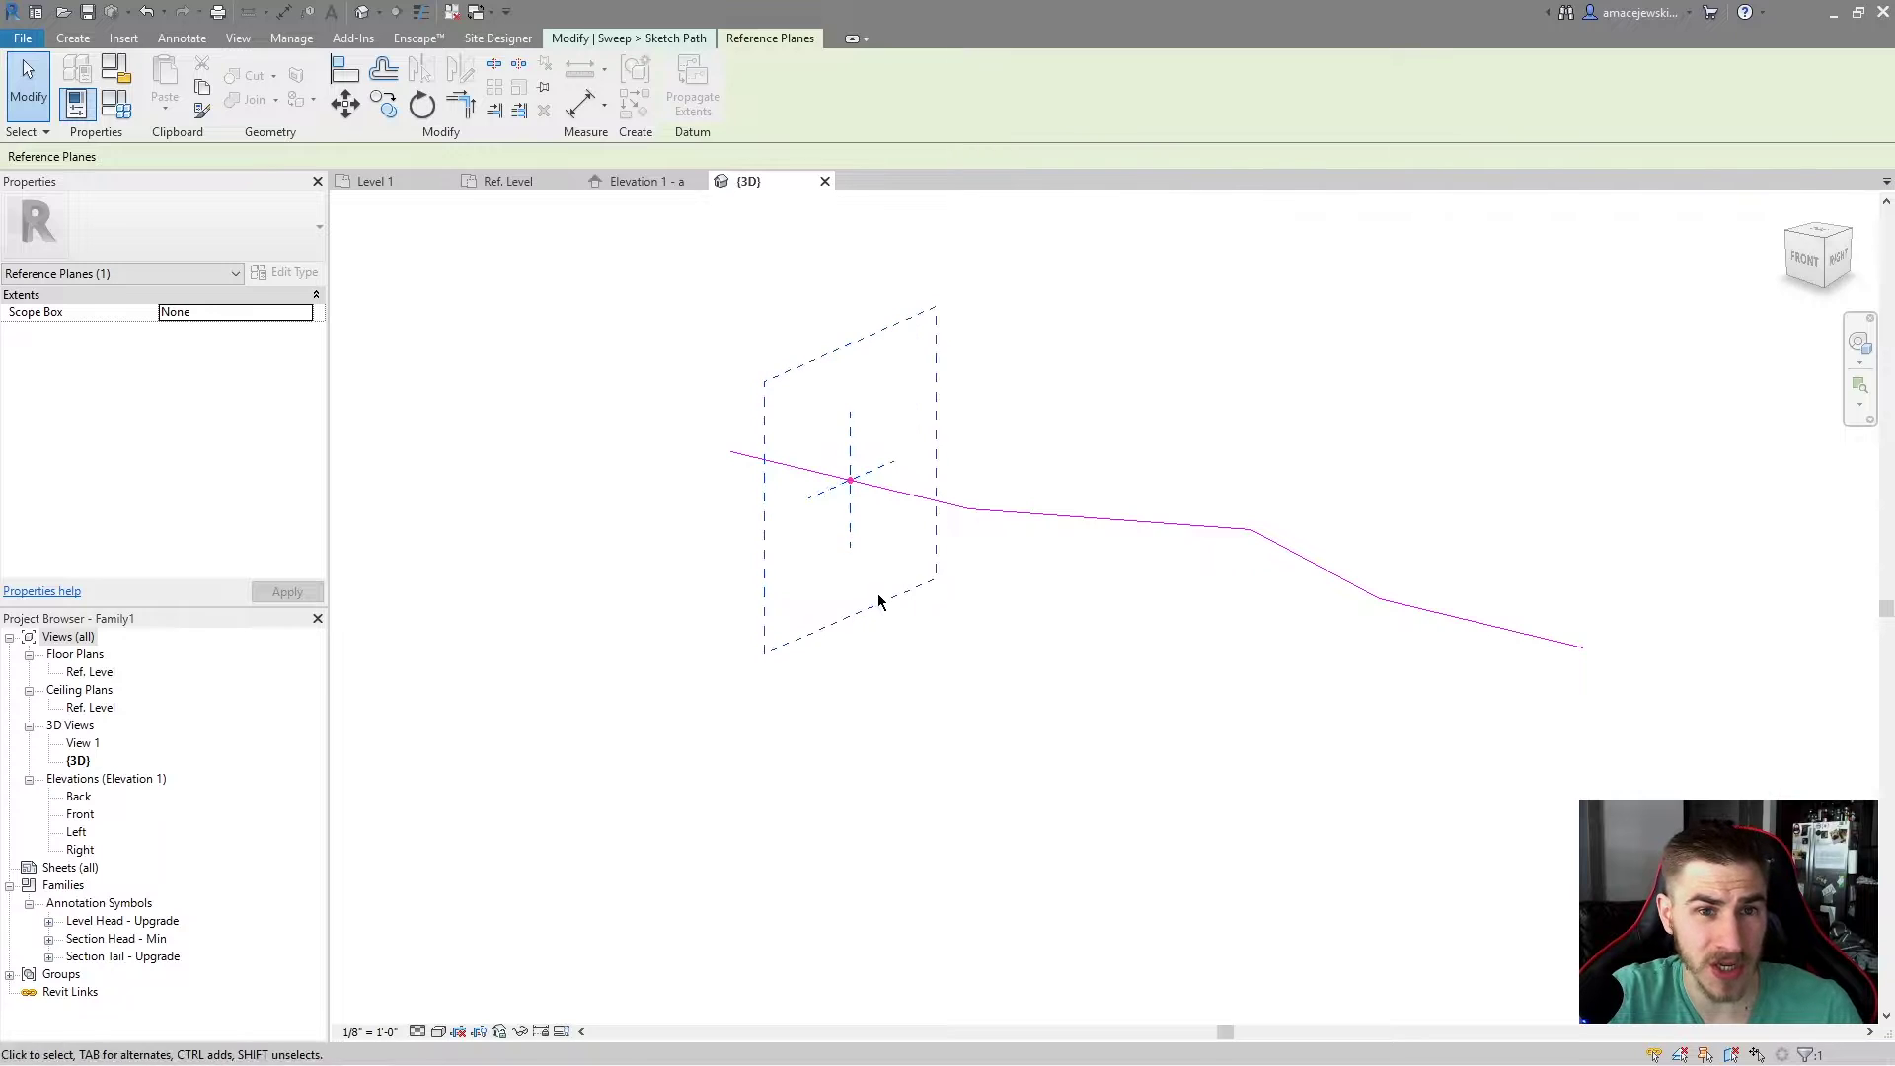
pyautogui.click(1160, 371)
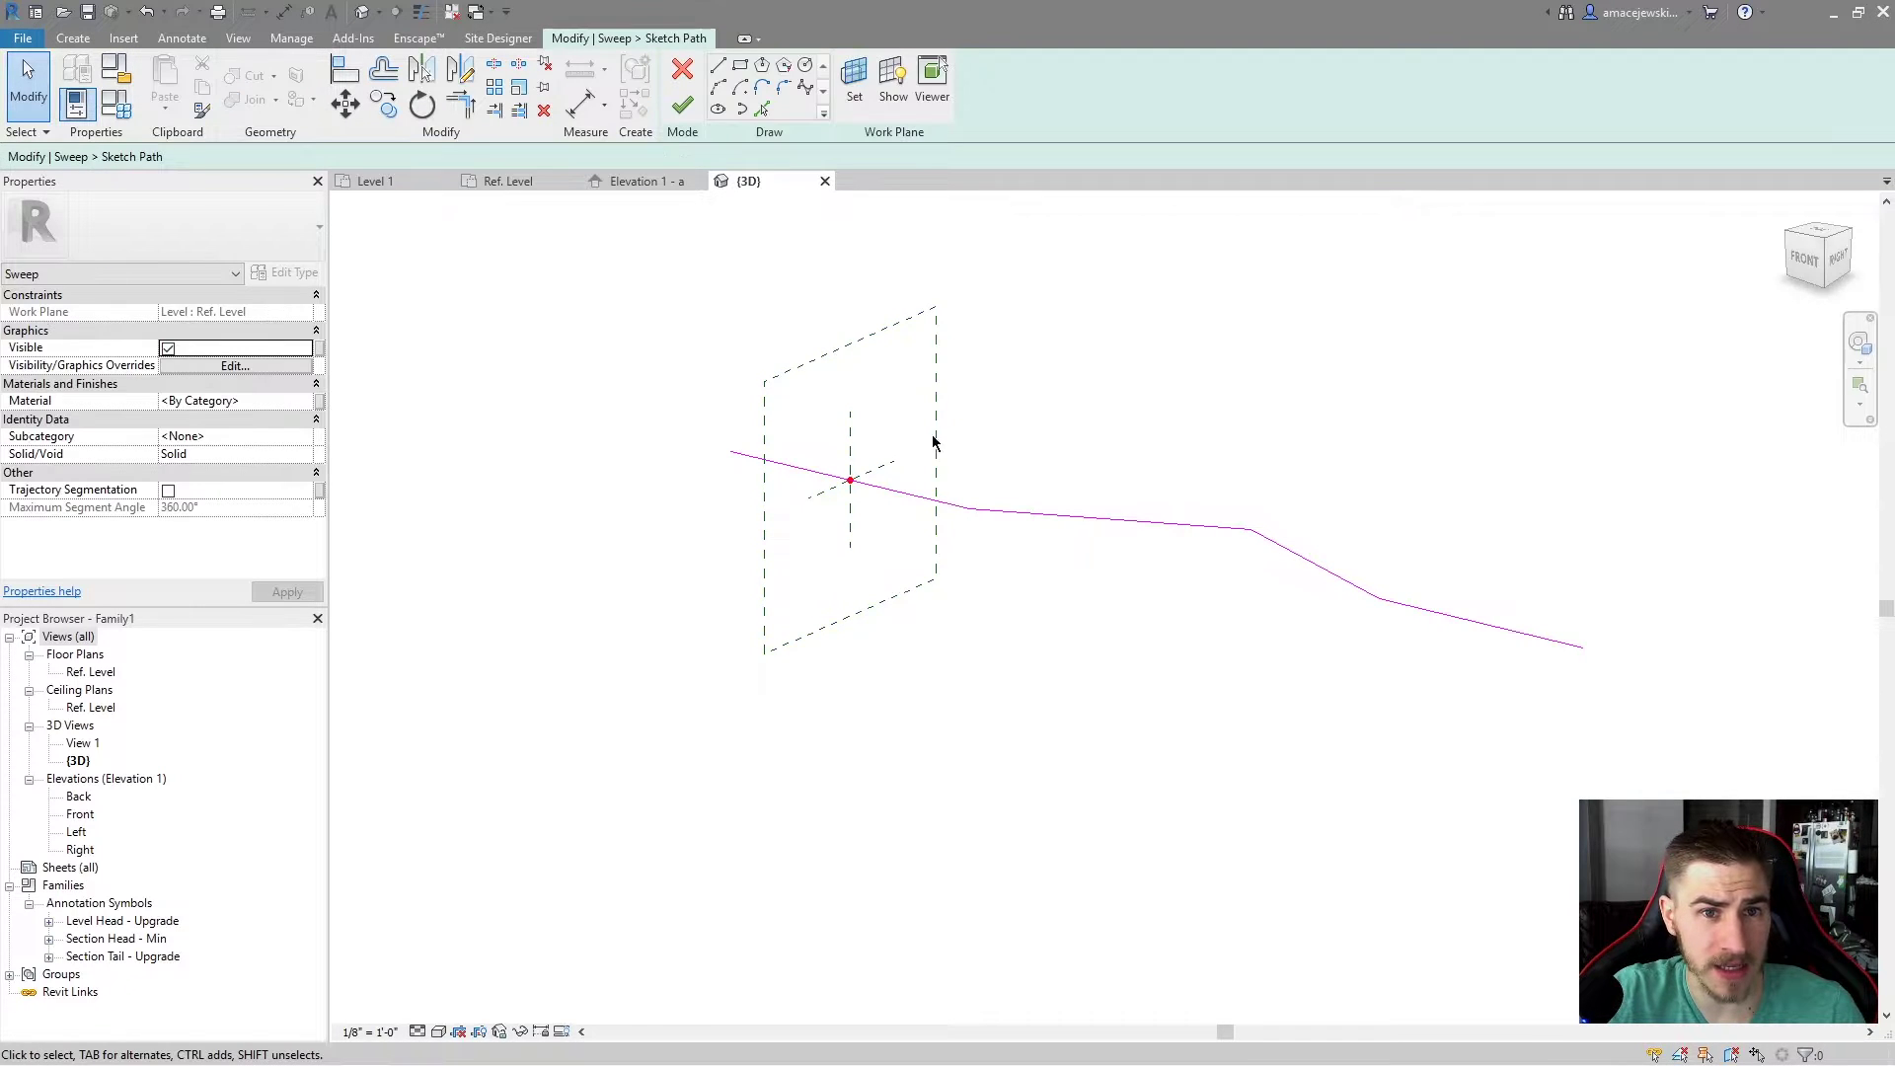
pyautogui.moveTo(934, 440)
pyautogui.keyDown('shift'); pyautogui.mouseDown(button='middle')
pyautogui.moveTo(977, 440)
pyautogui.moveTo(1064, 385)
pyautogui.mouseUp(button='middle'); pyautogui.keyUp('shift')
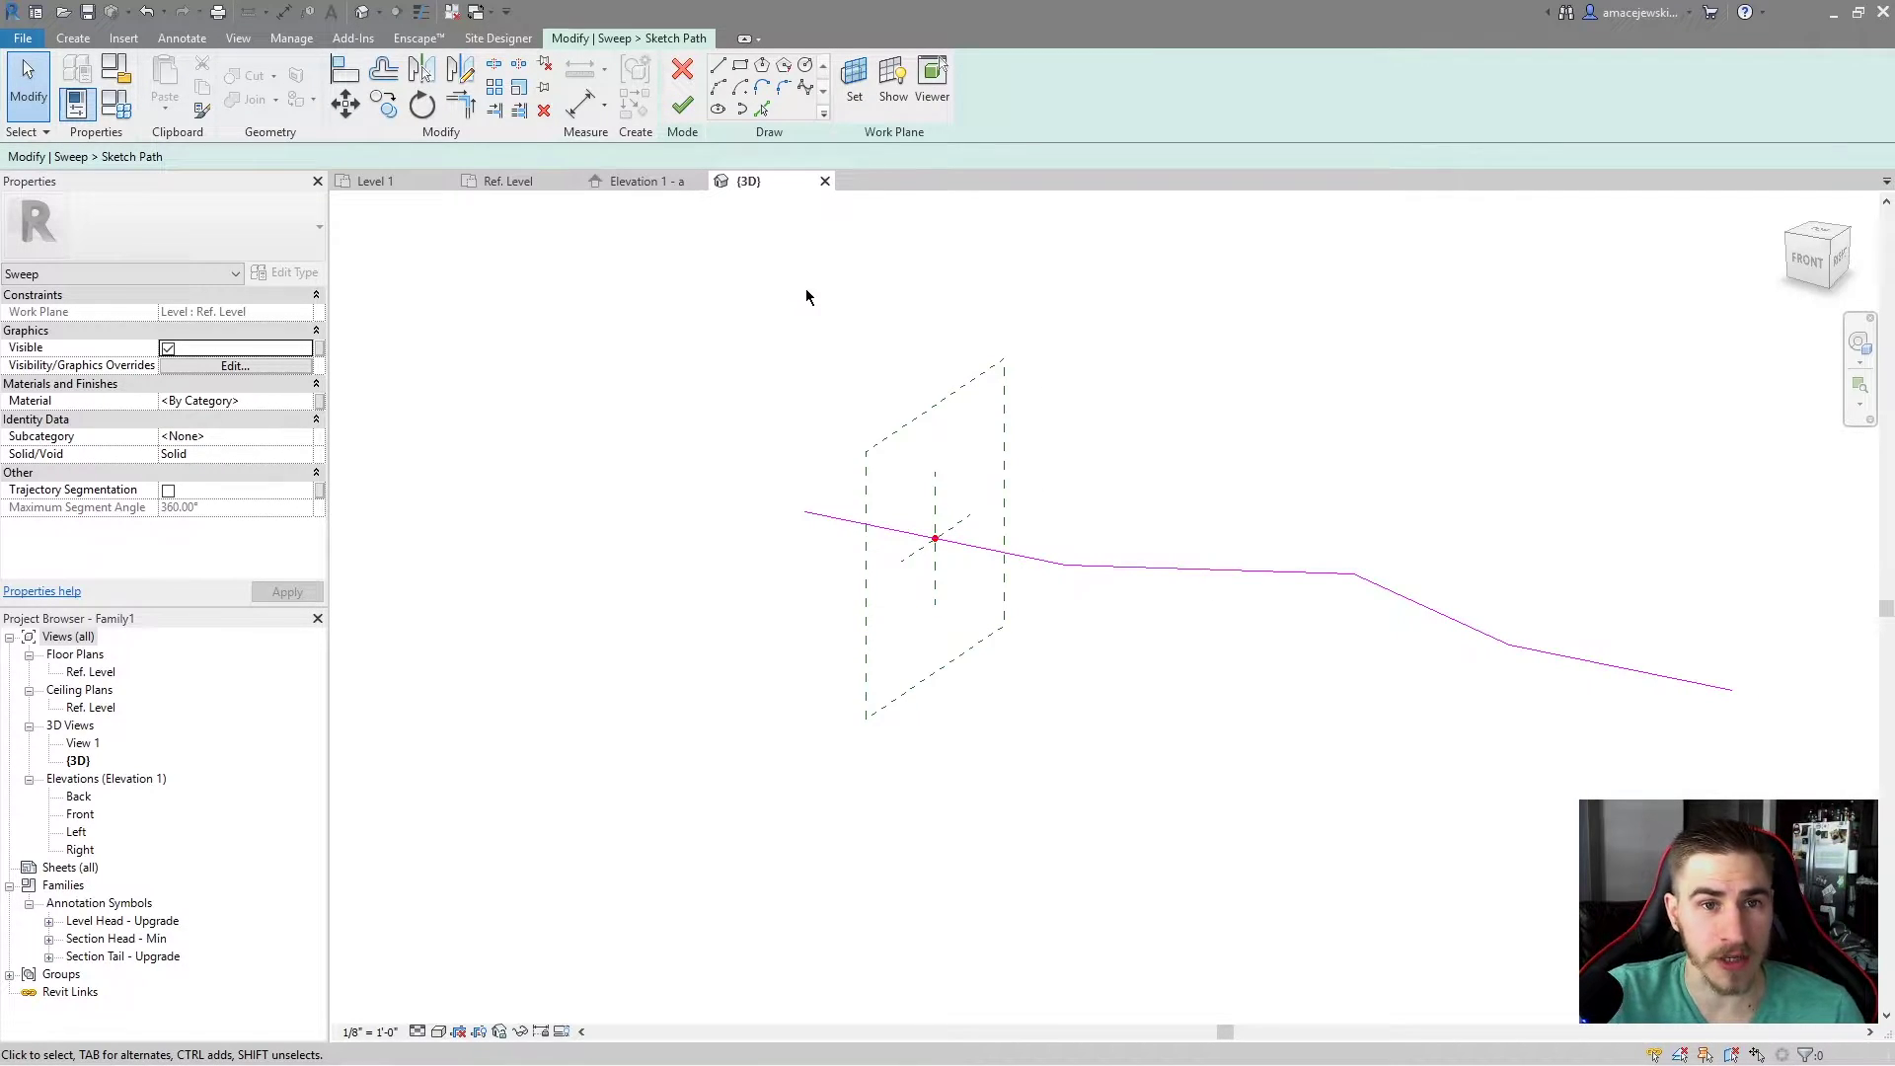
pyautogui.moveTo(1042, 366); pyautogui.dragTo(896, 395, button='middle')
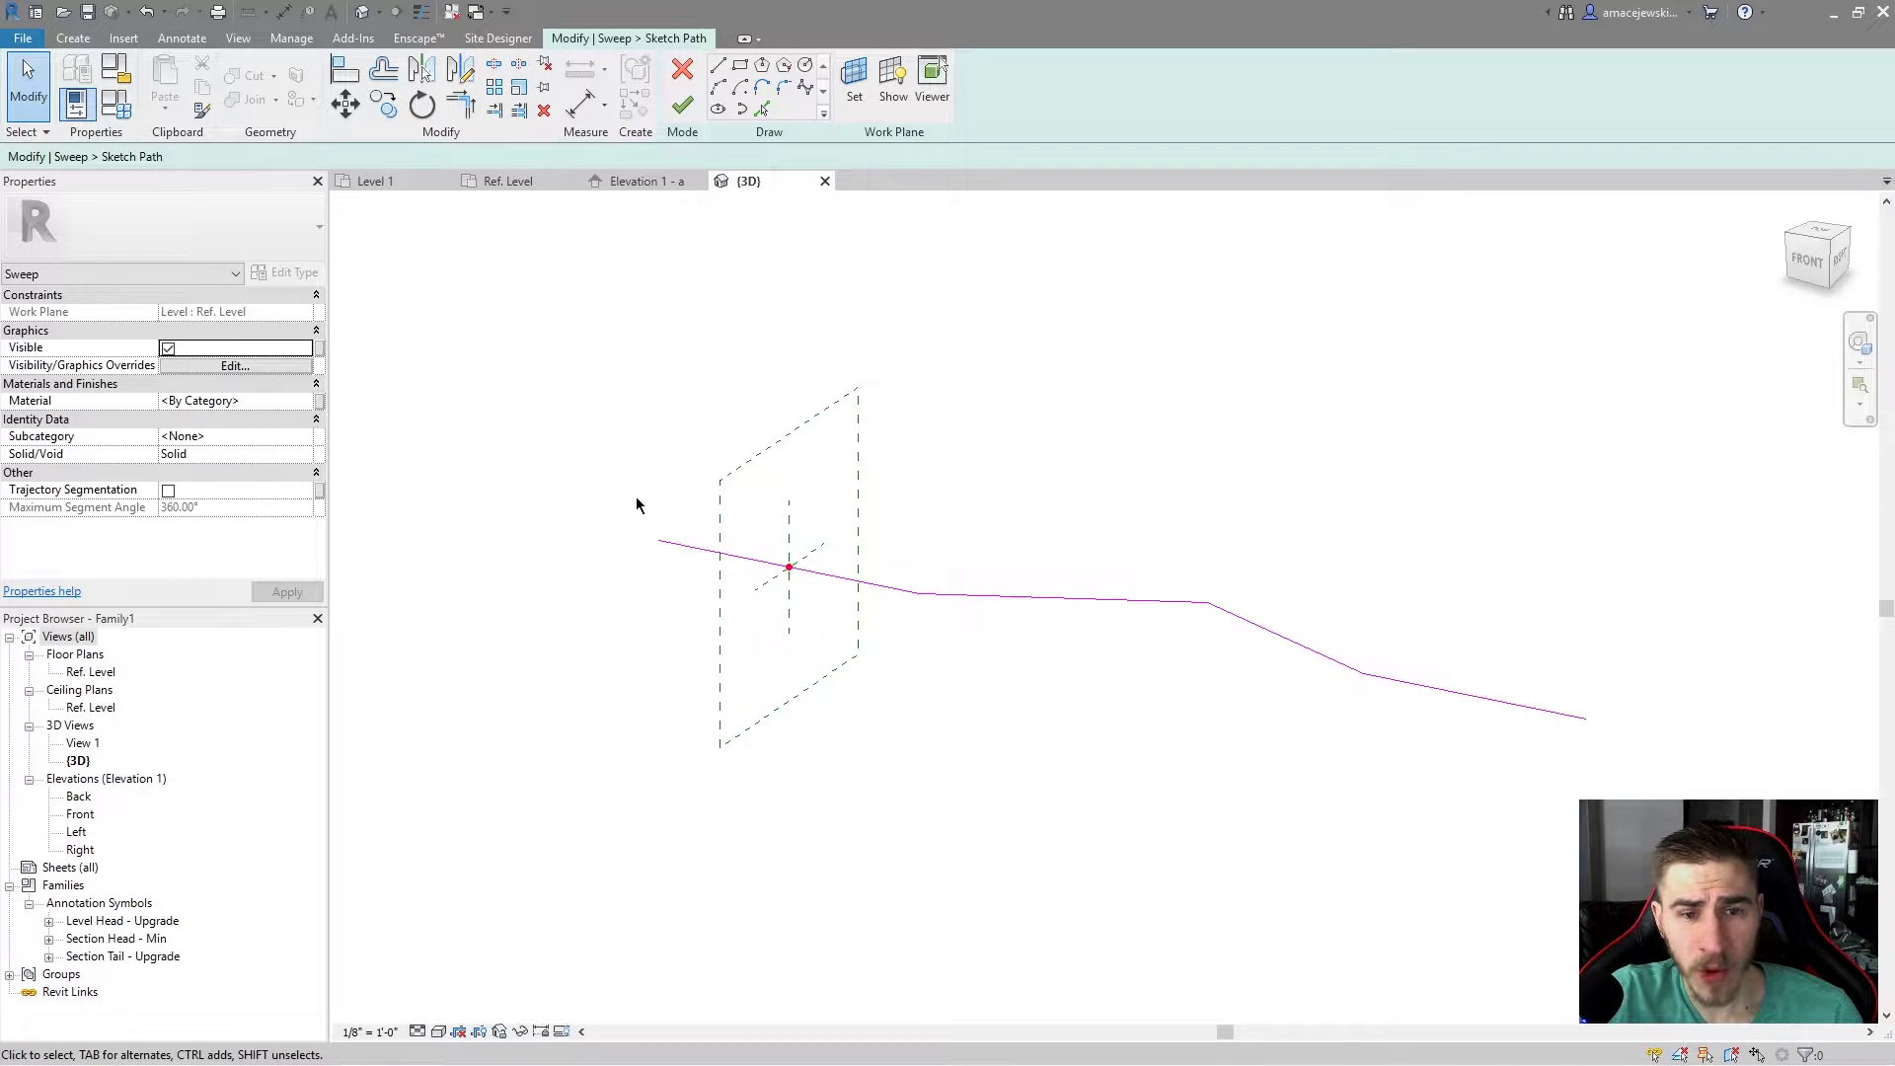
pyautogui.moveTo(531, 475); pyautogui.dragTo(596, 484)
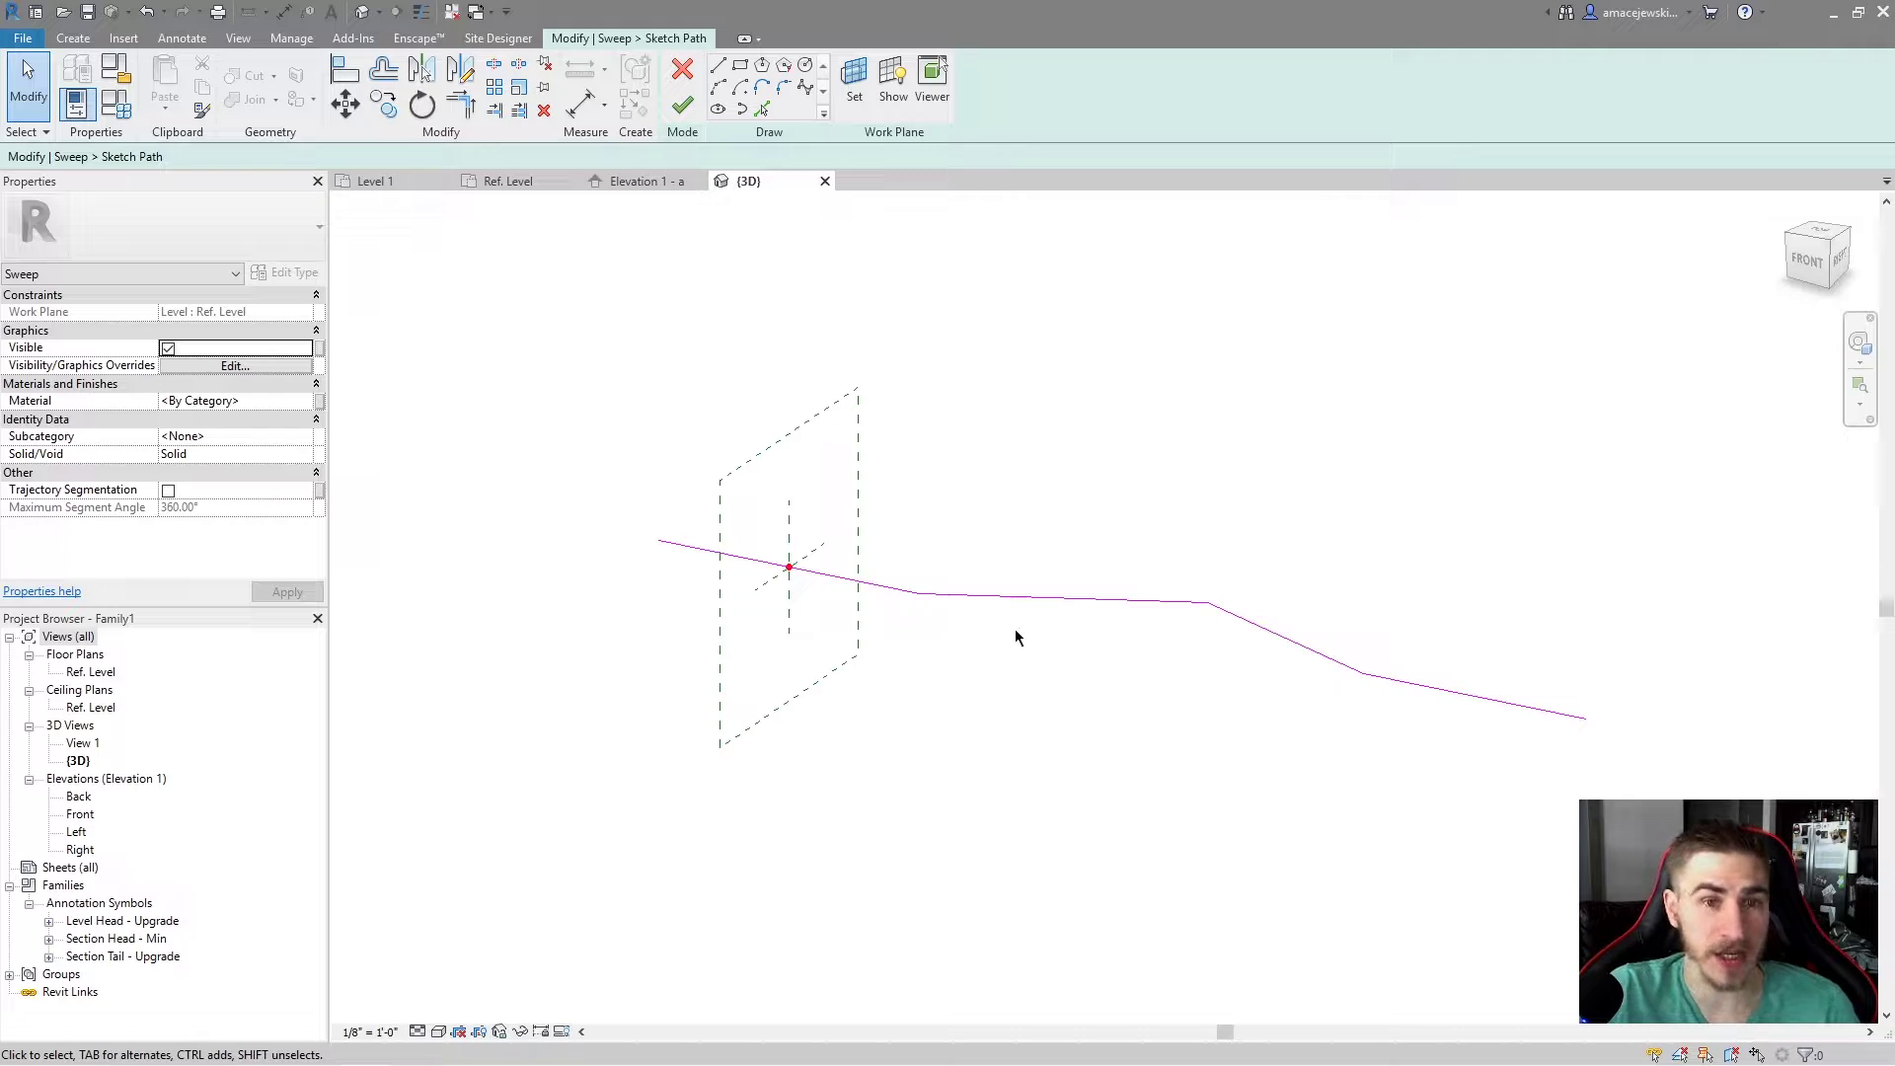
# Step: Finish the sweep path sketch, check the path by selecting it, and clear the selection
pyautogui.click(695, 111)
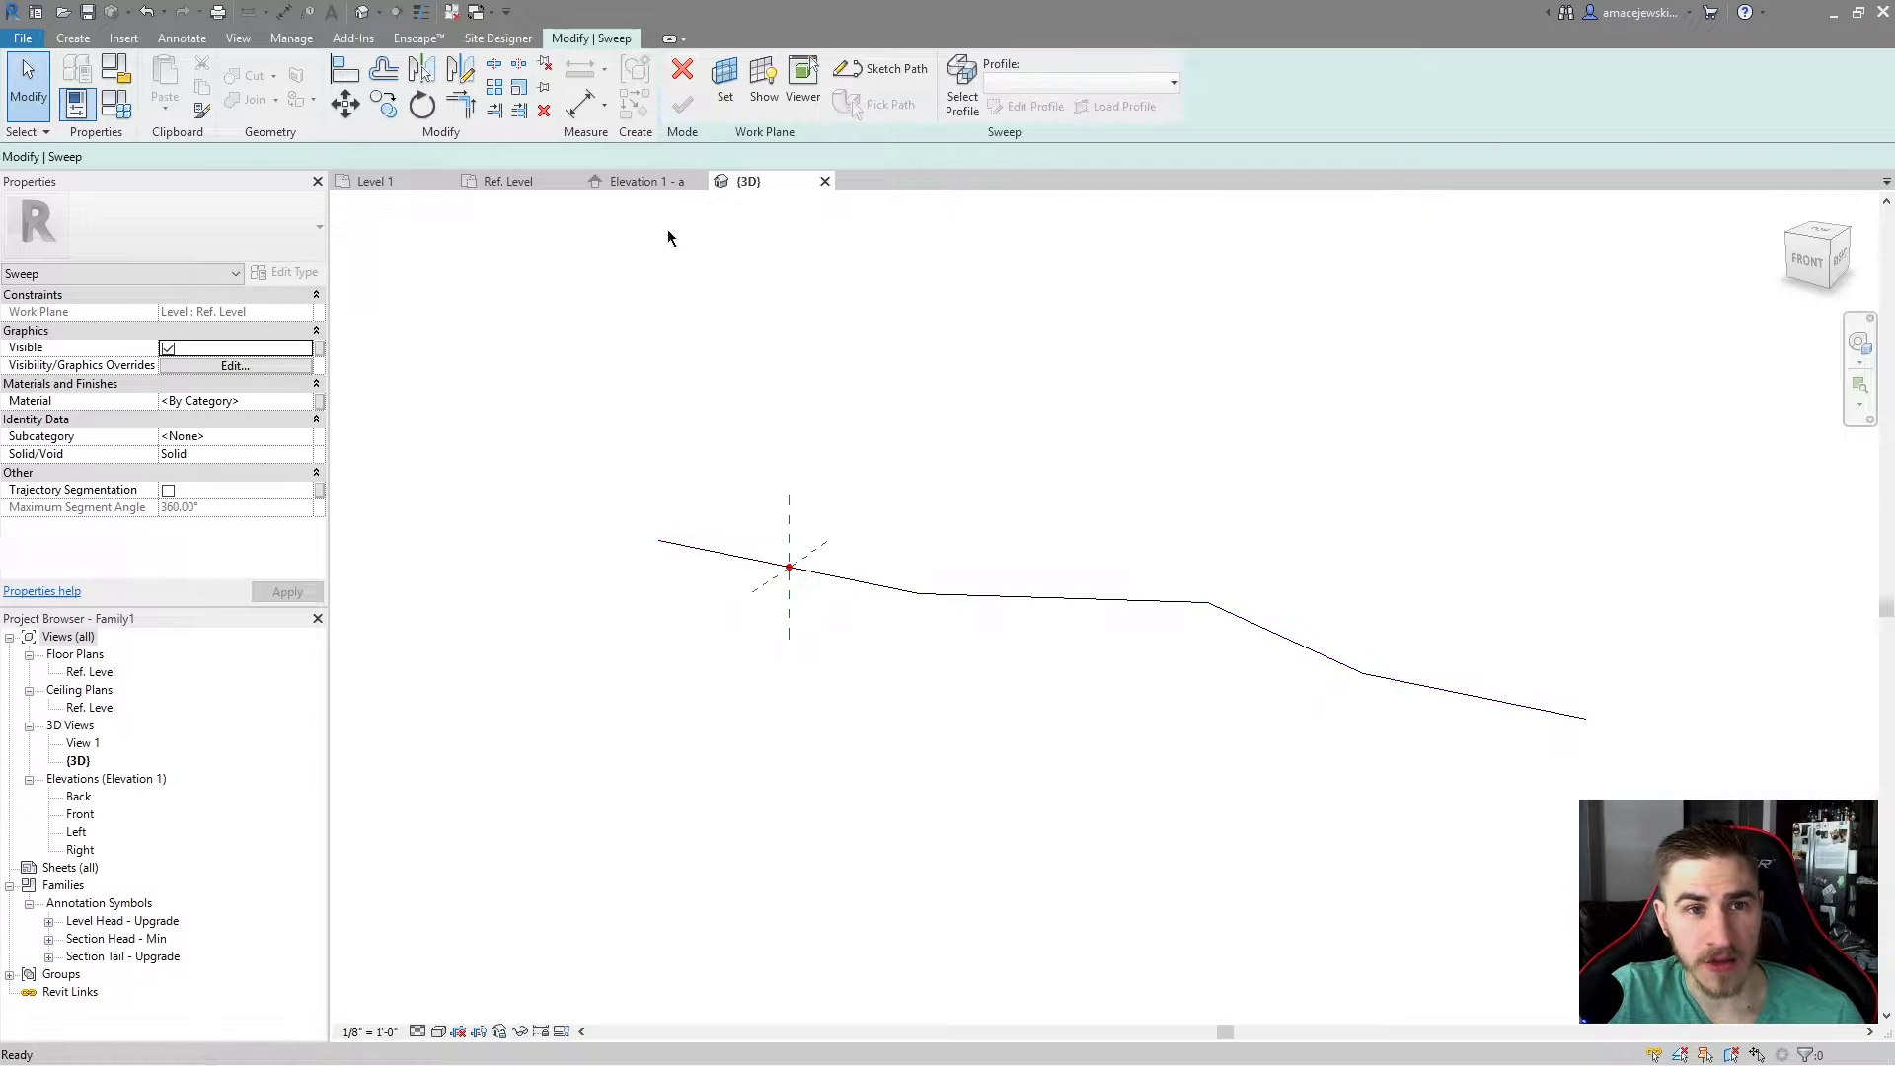
pyautogui.click(1281, 639)
pyautogui.press('Escape')
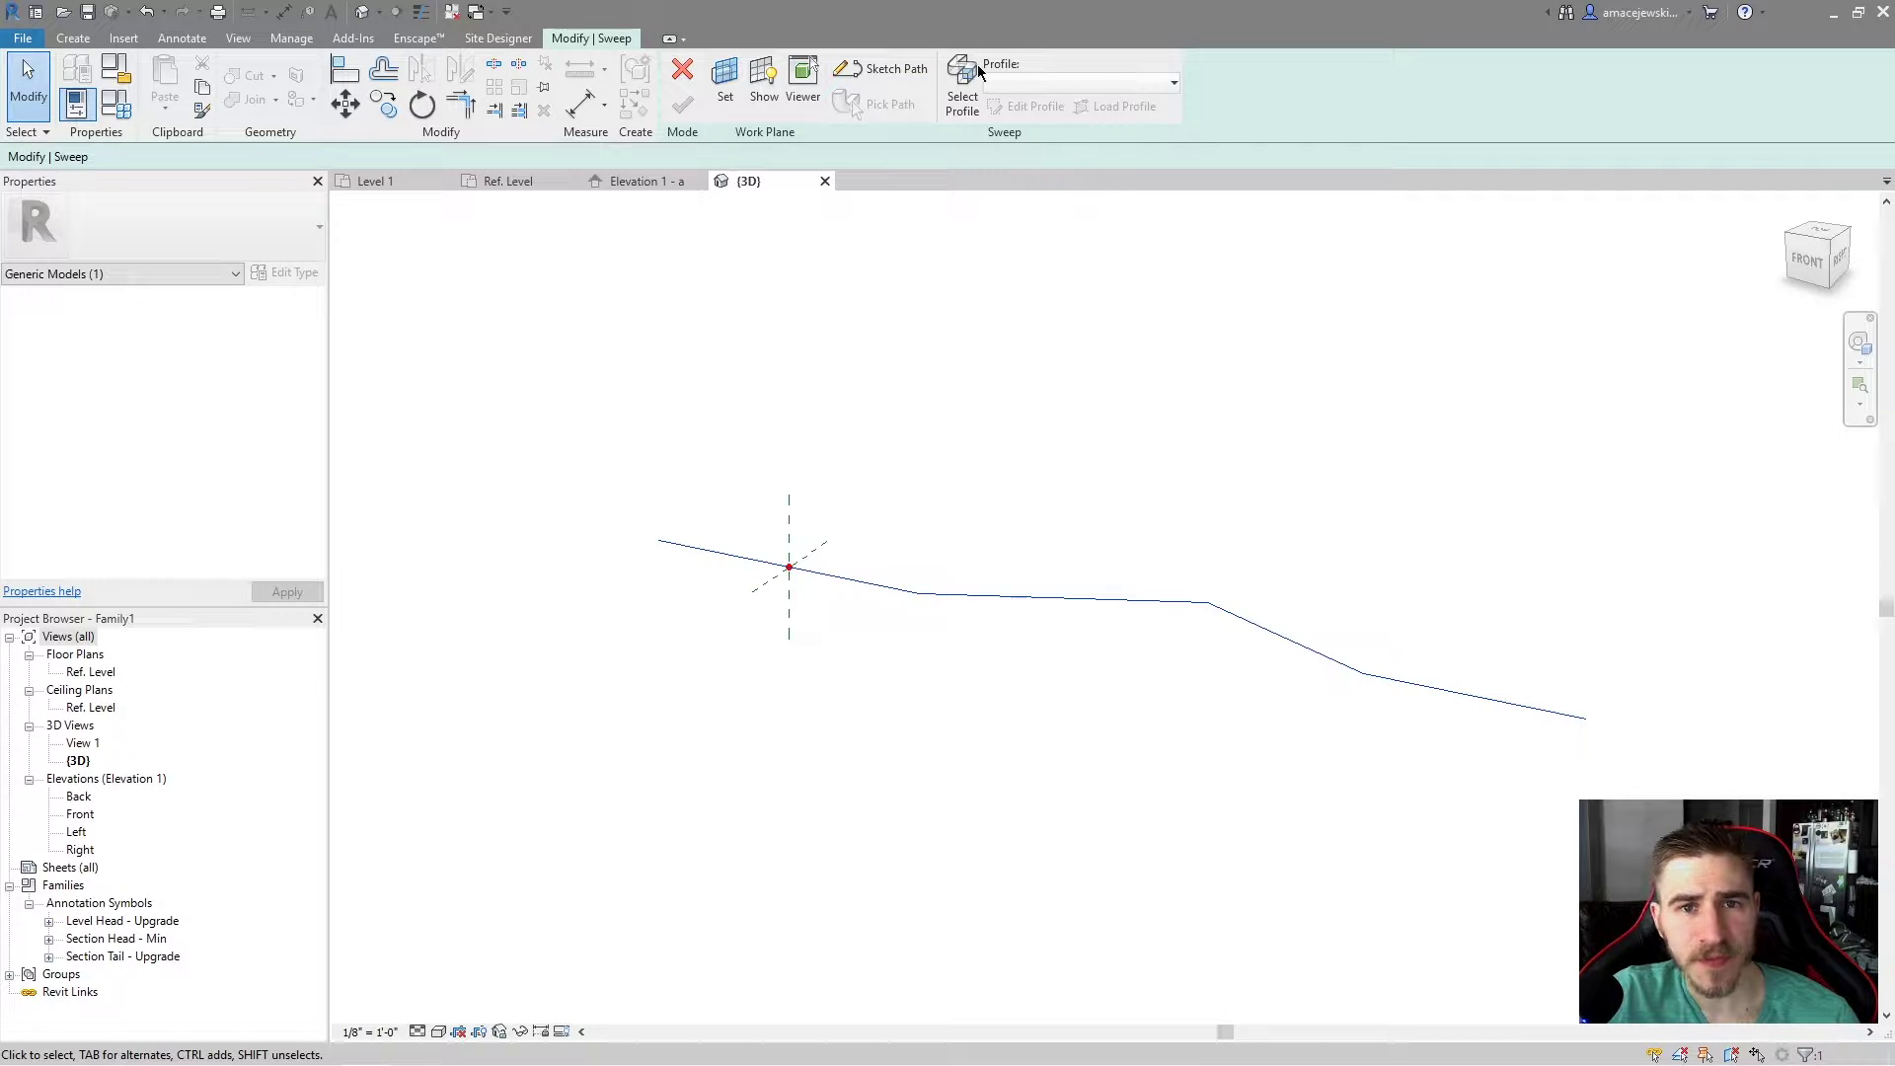
# Step: Check the available sweep profiles, keep <By Sketch>, and leave the profile selected for editing
pyautogui.click(960, 94)
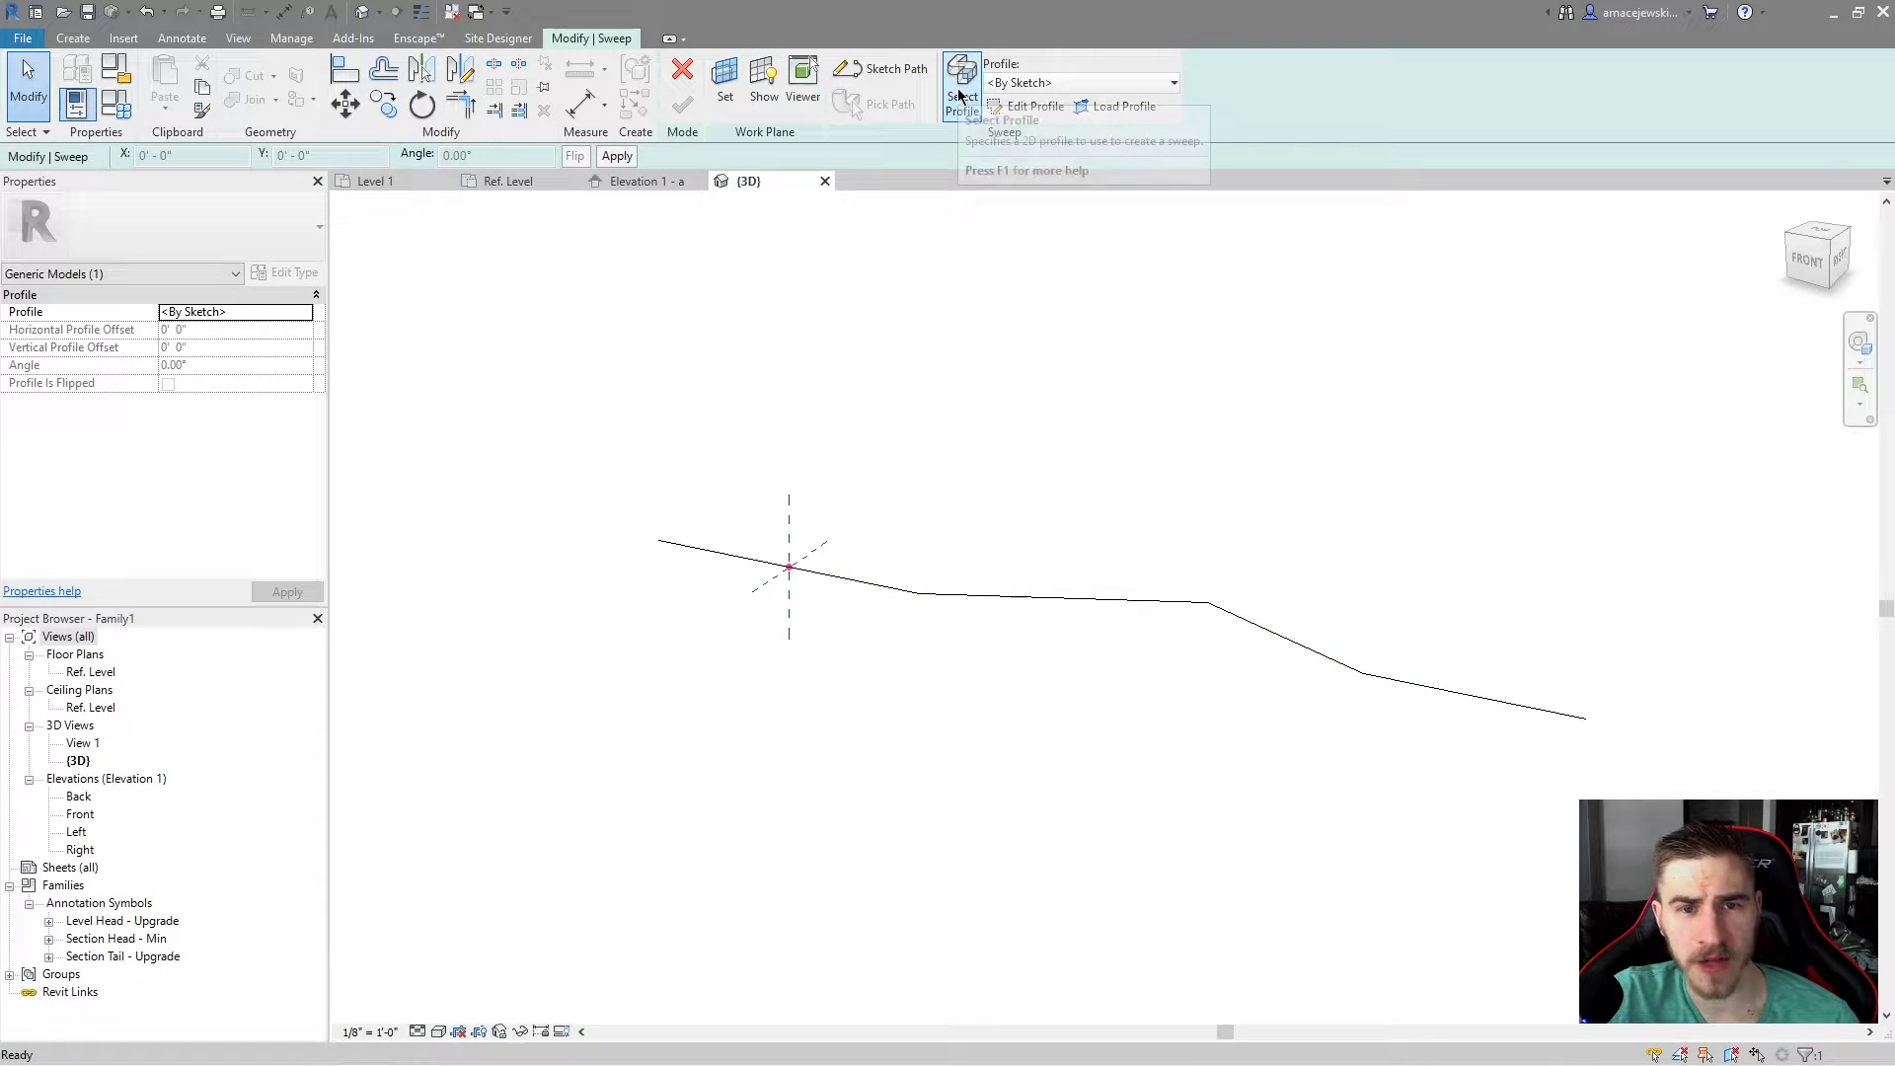
pyautogui.click(1039, 82)
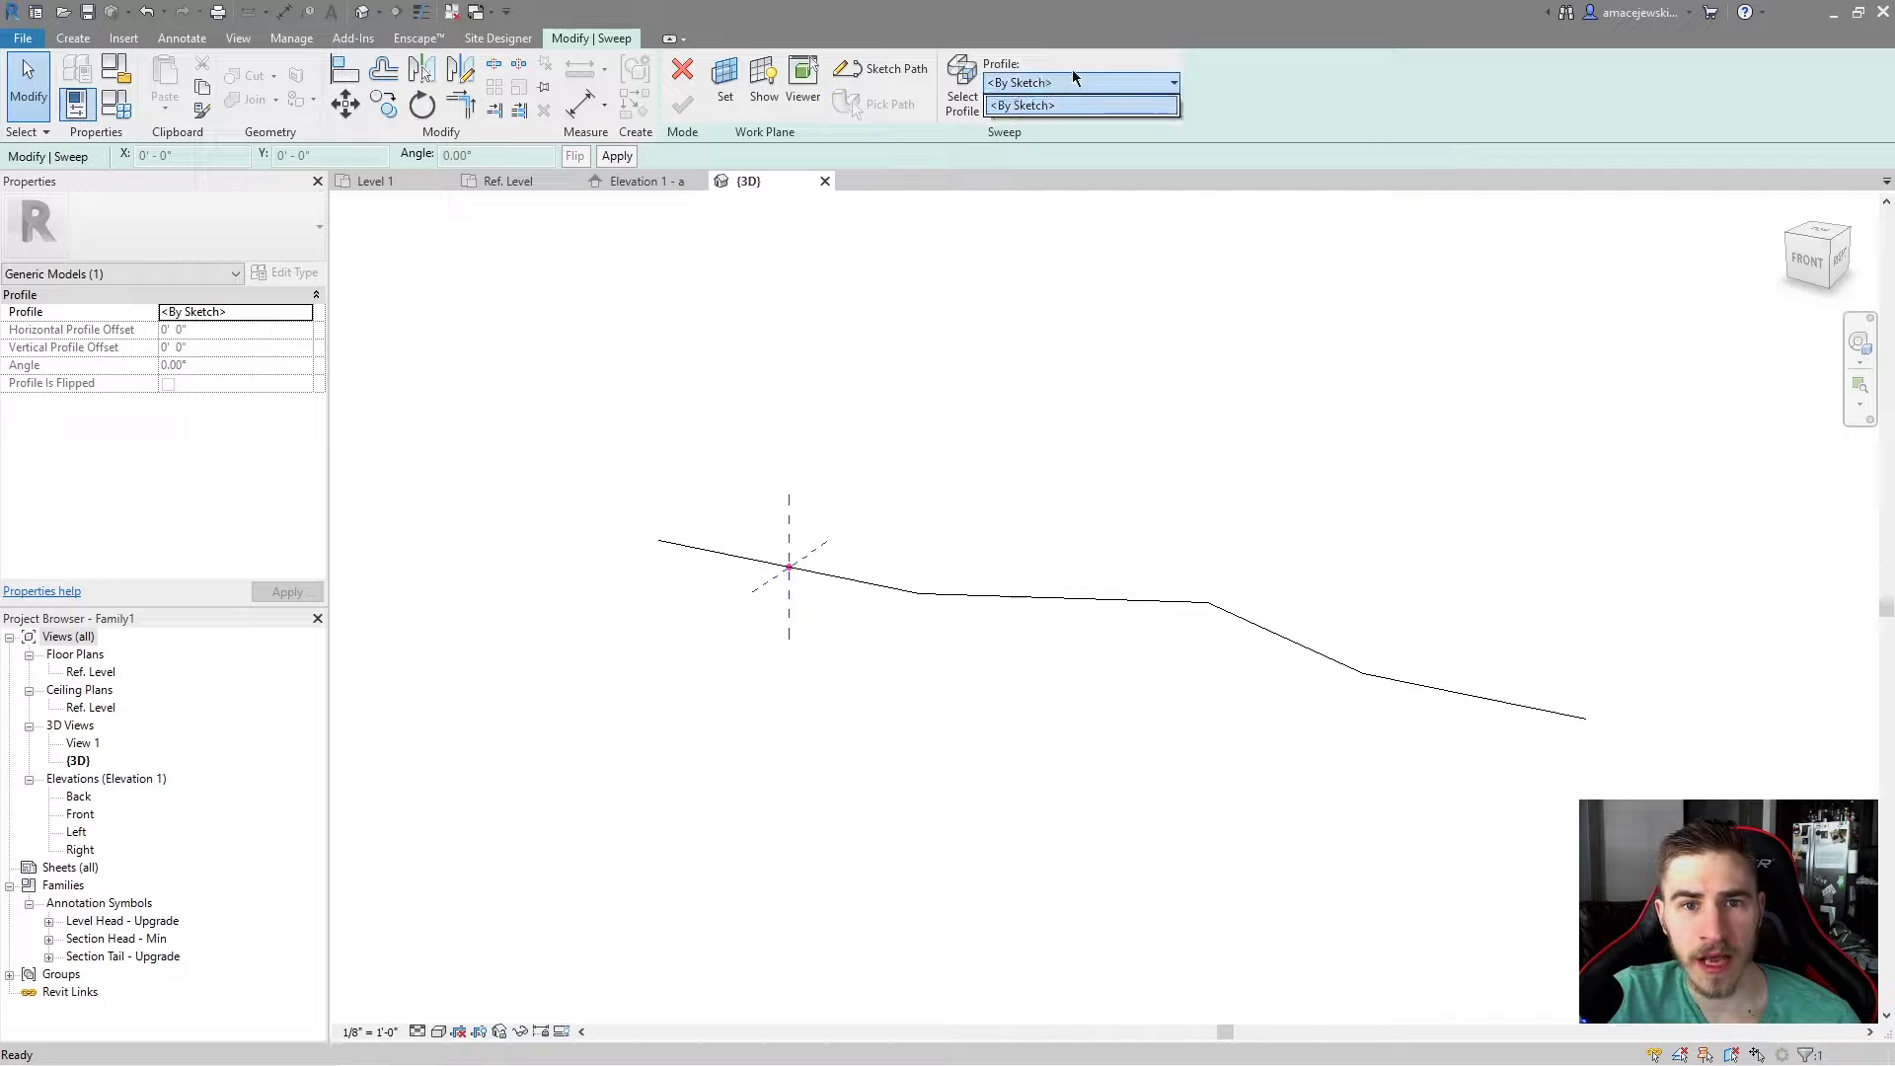
pyautogui.click(1062, 82)
pyautogui.click(1038, 83)
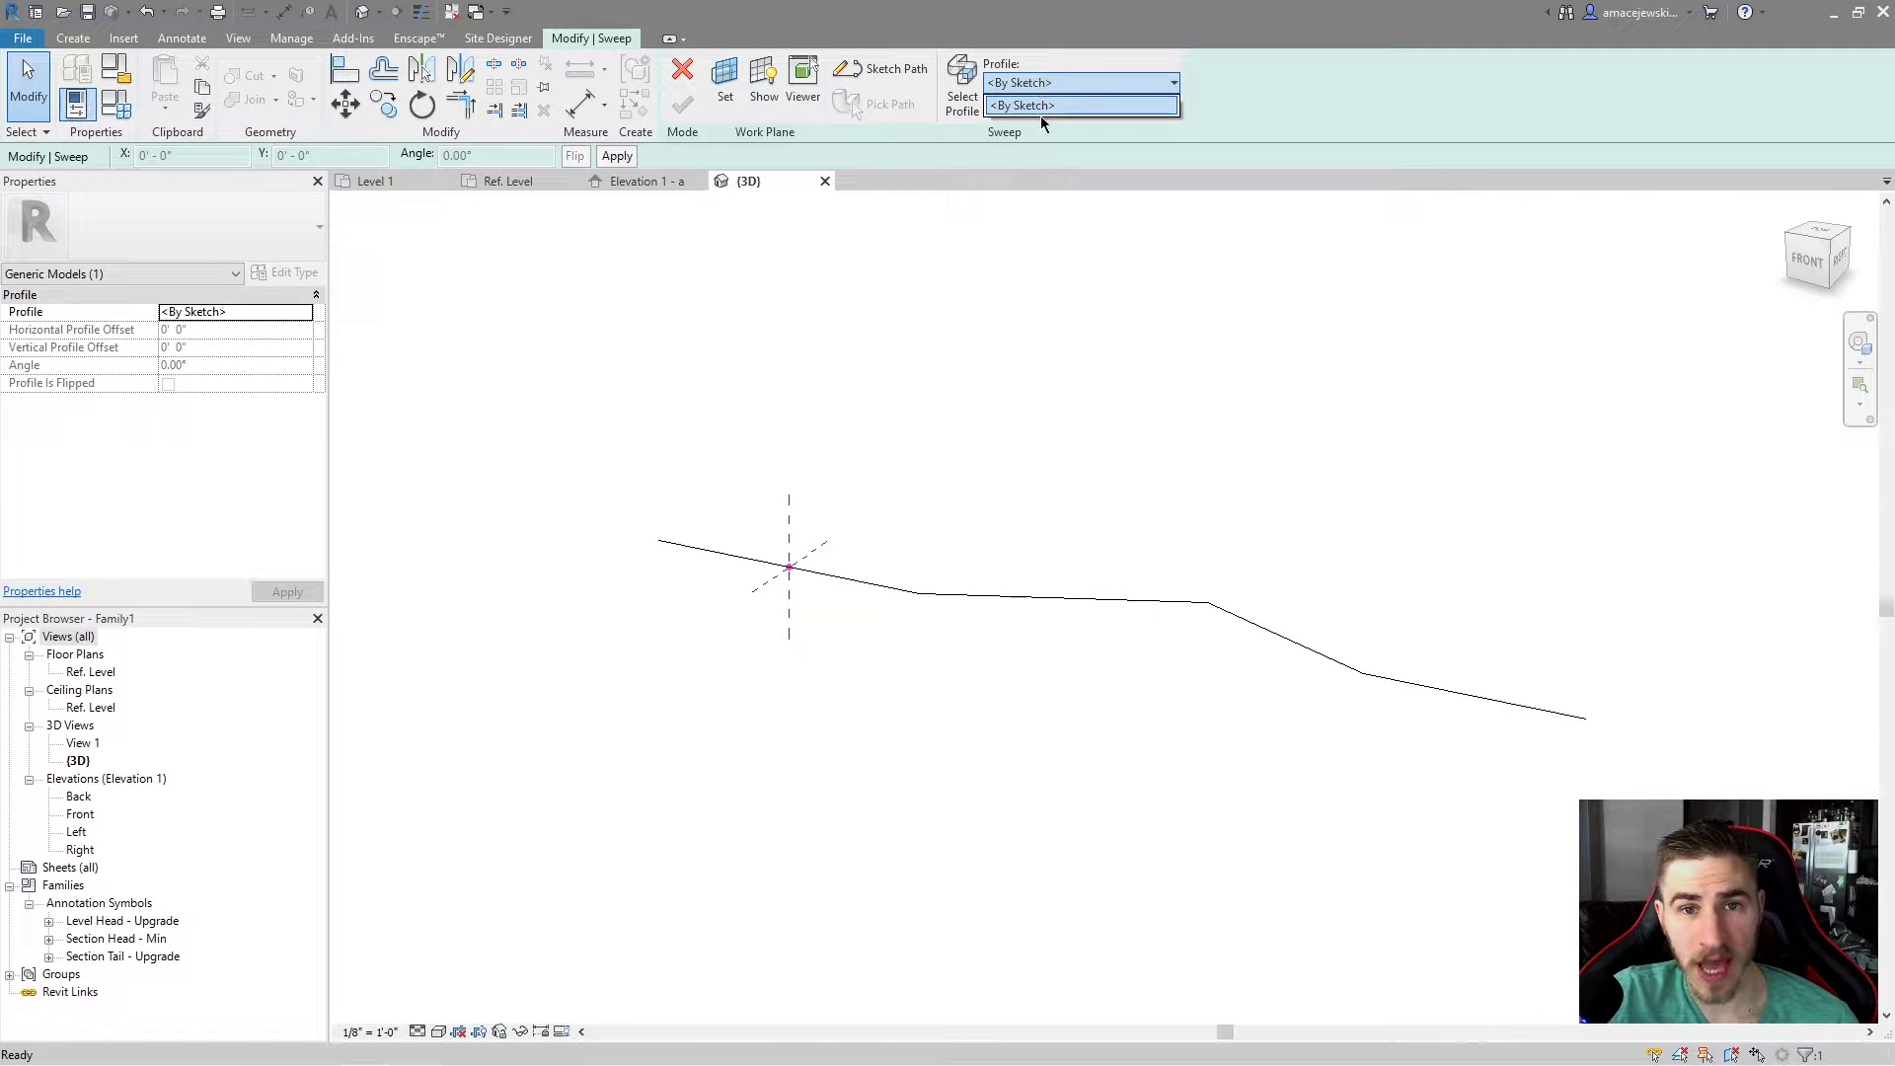
pyautogui.click(1081, 83)
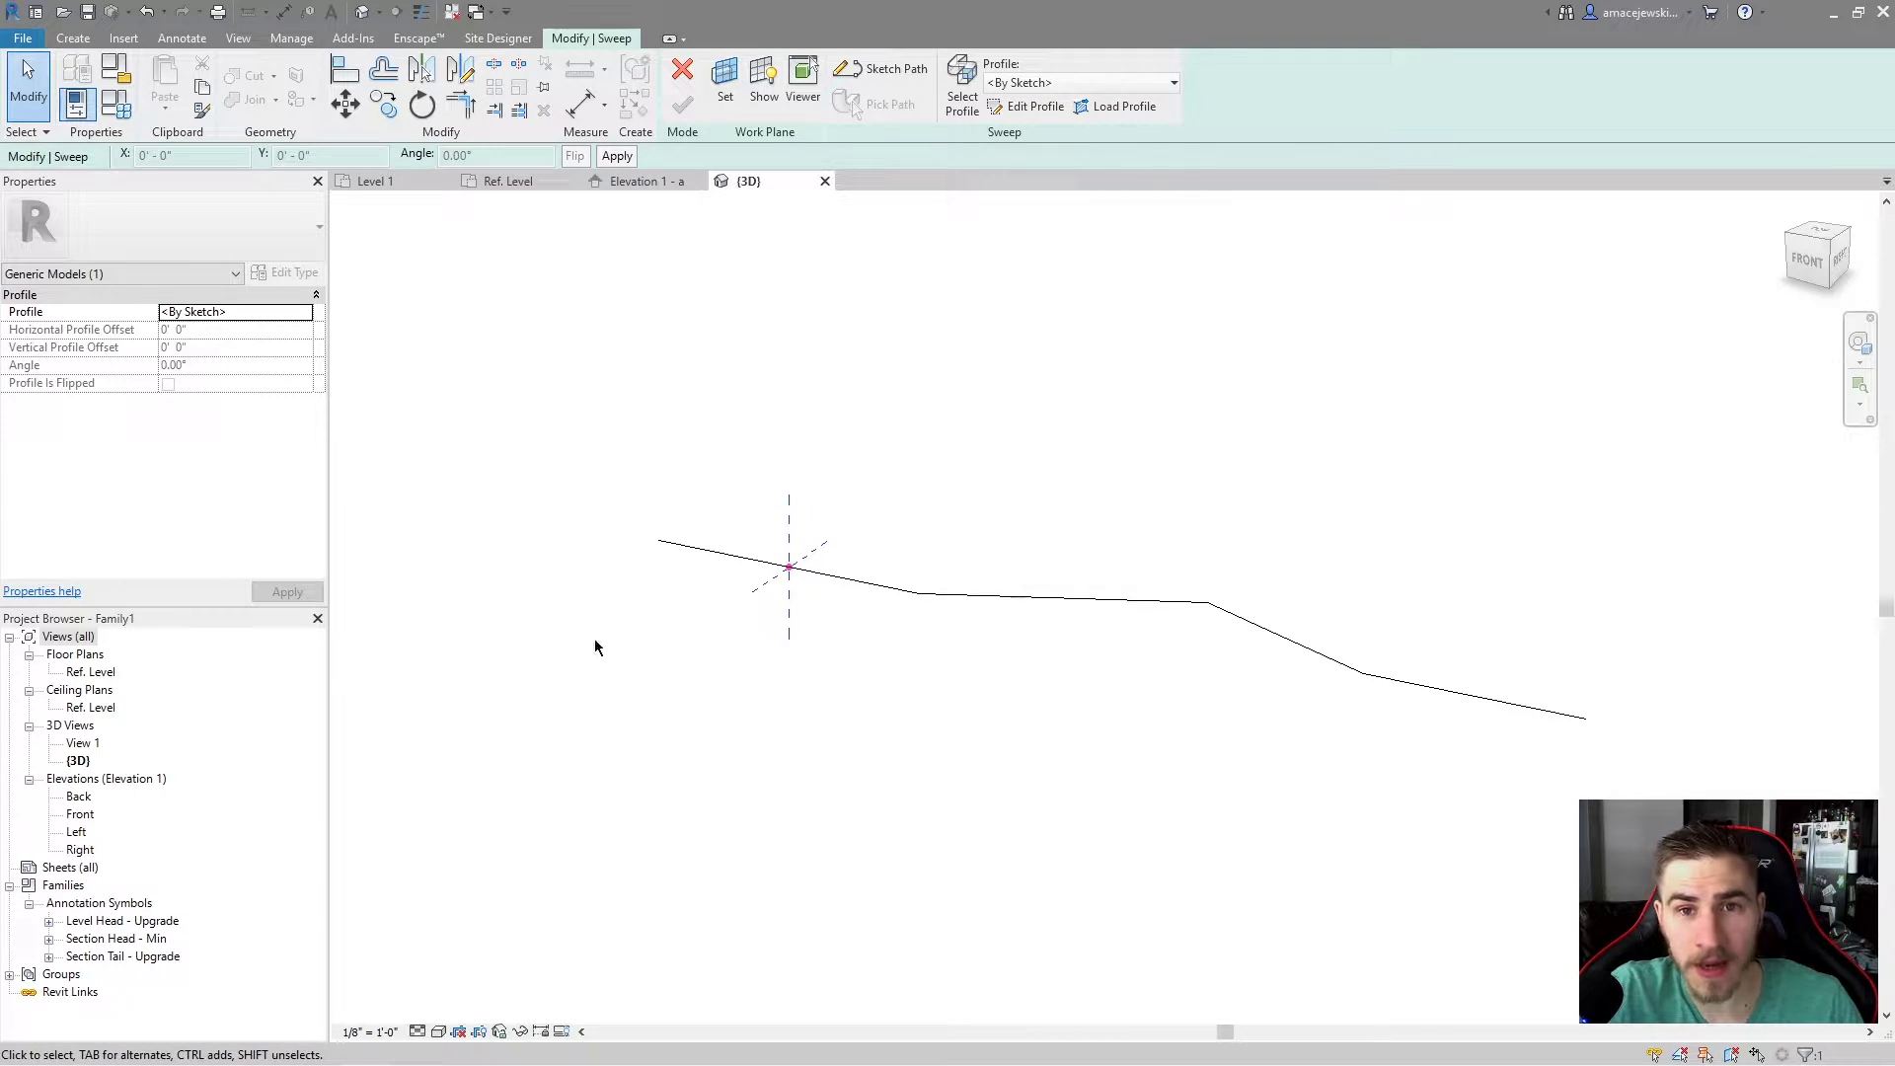
pyautogui.click(748, 523)
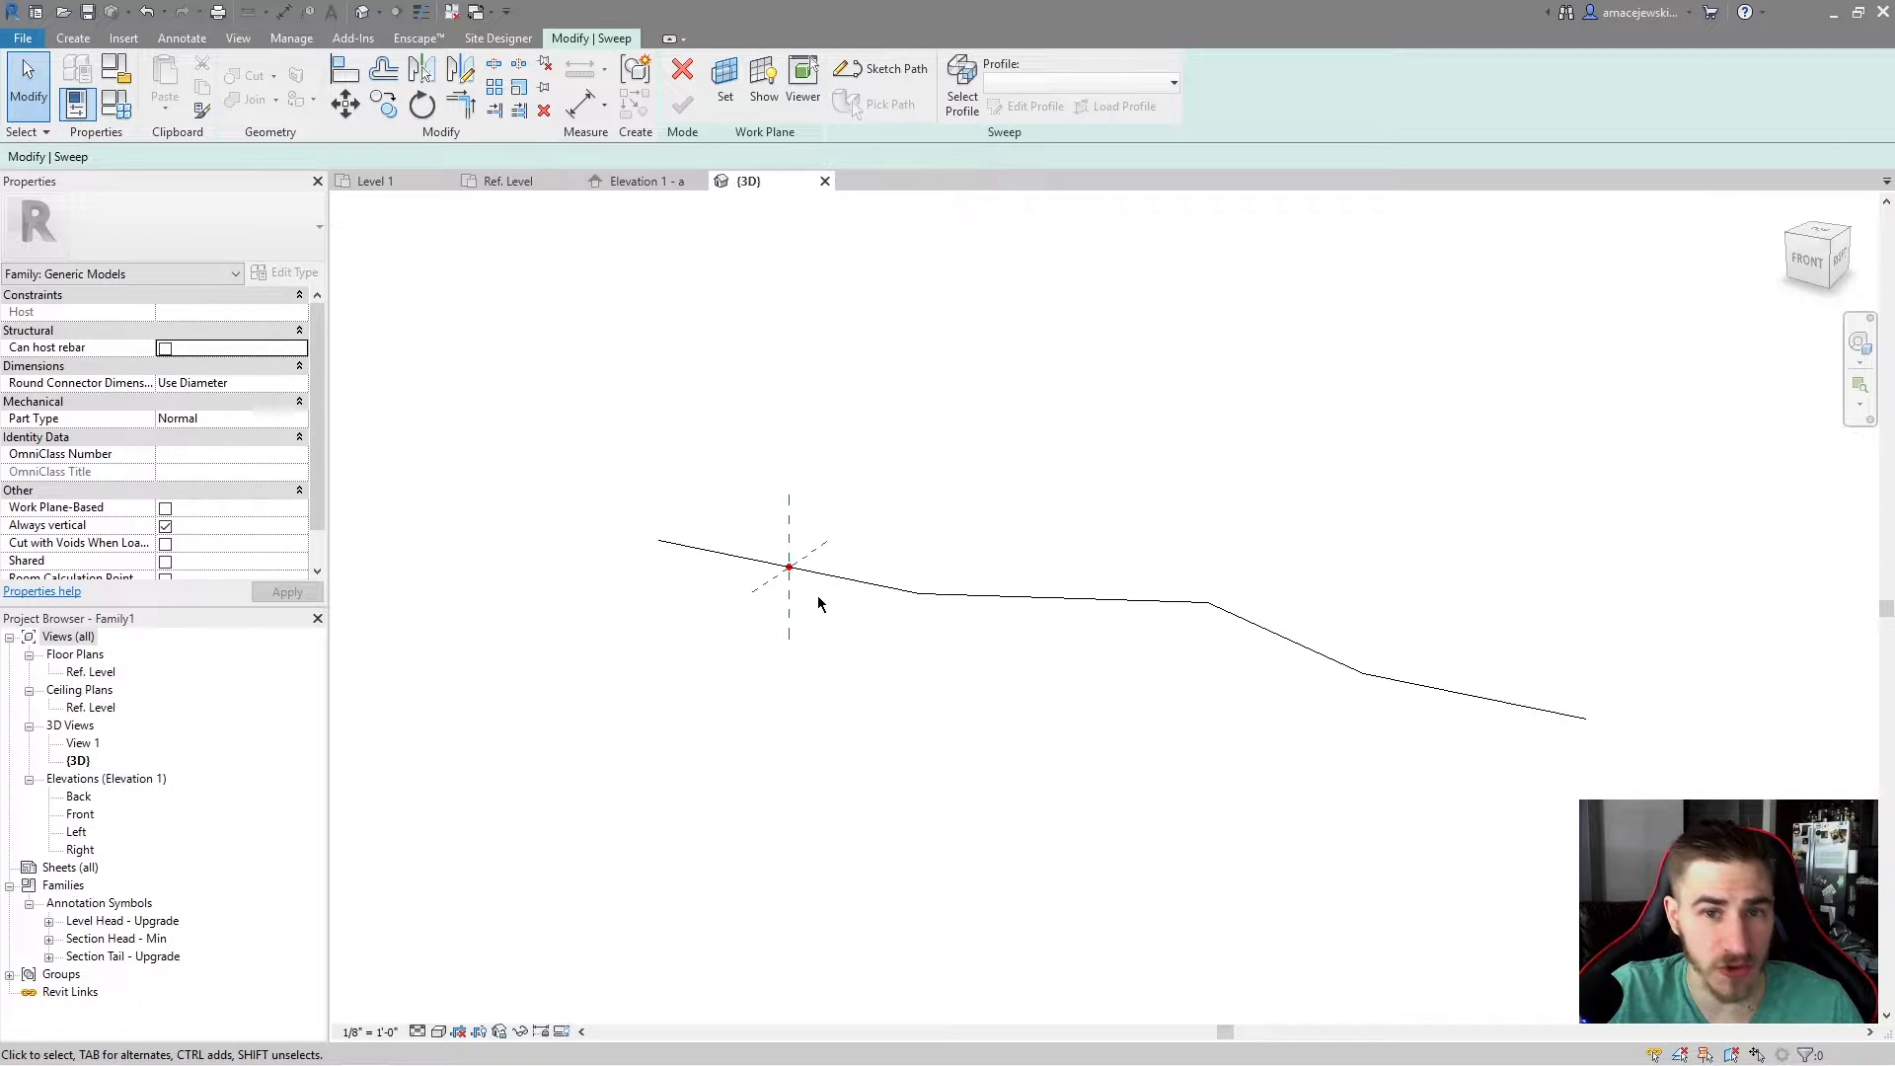
pyautogui.click(964, 87)
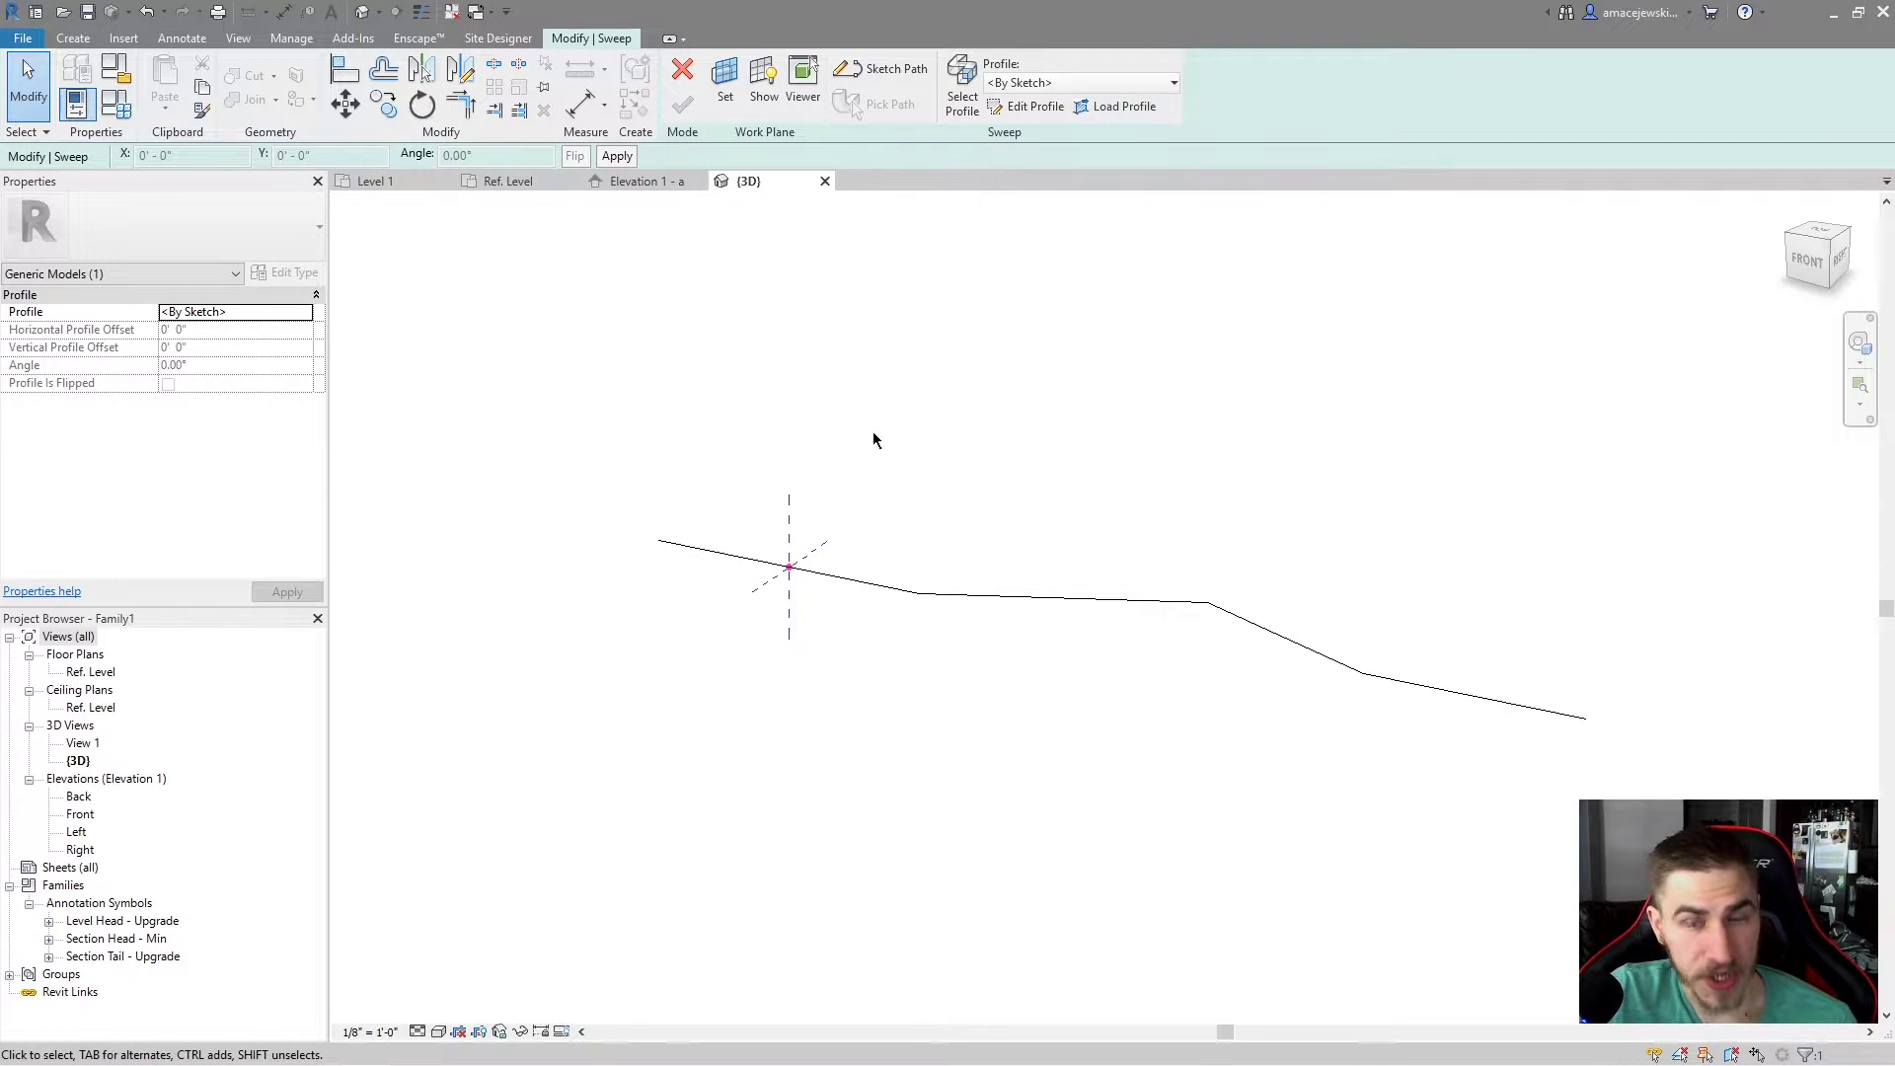
# Step: Edit the sweep profile and sketch two connected lines around the path's profile plane, the first about 1'-6 1/4" long
pyautogui.click(1025, 107)
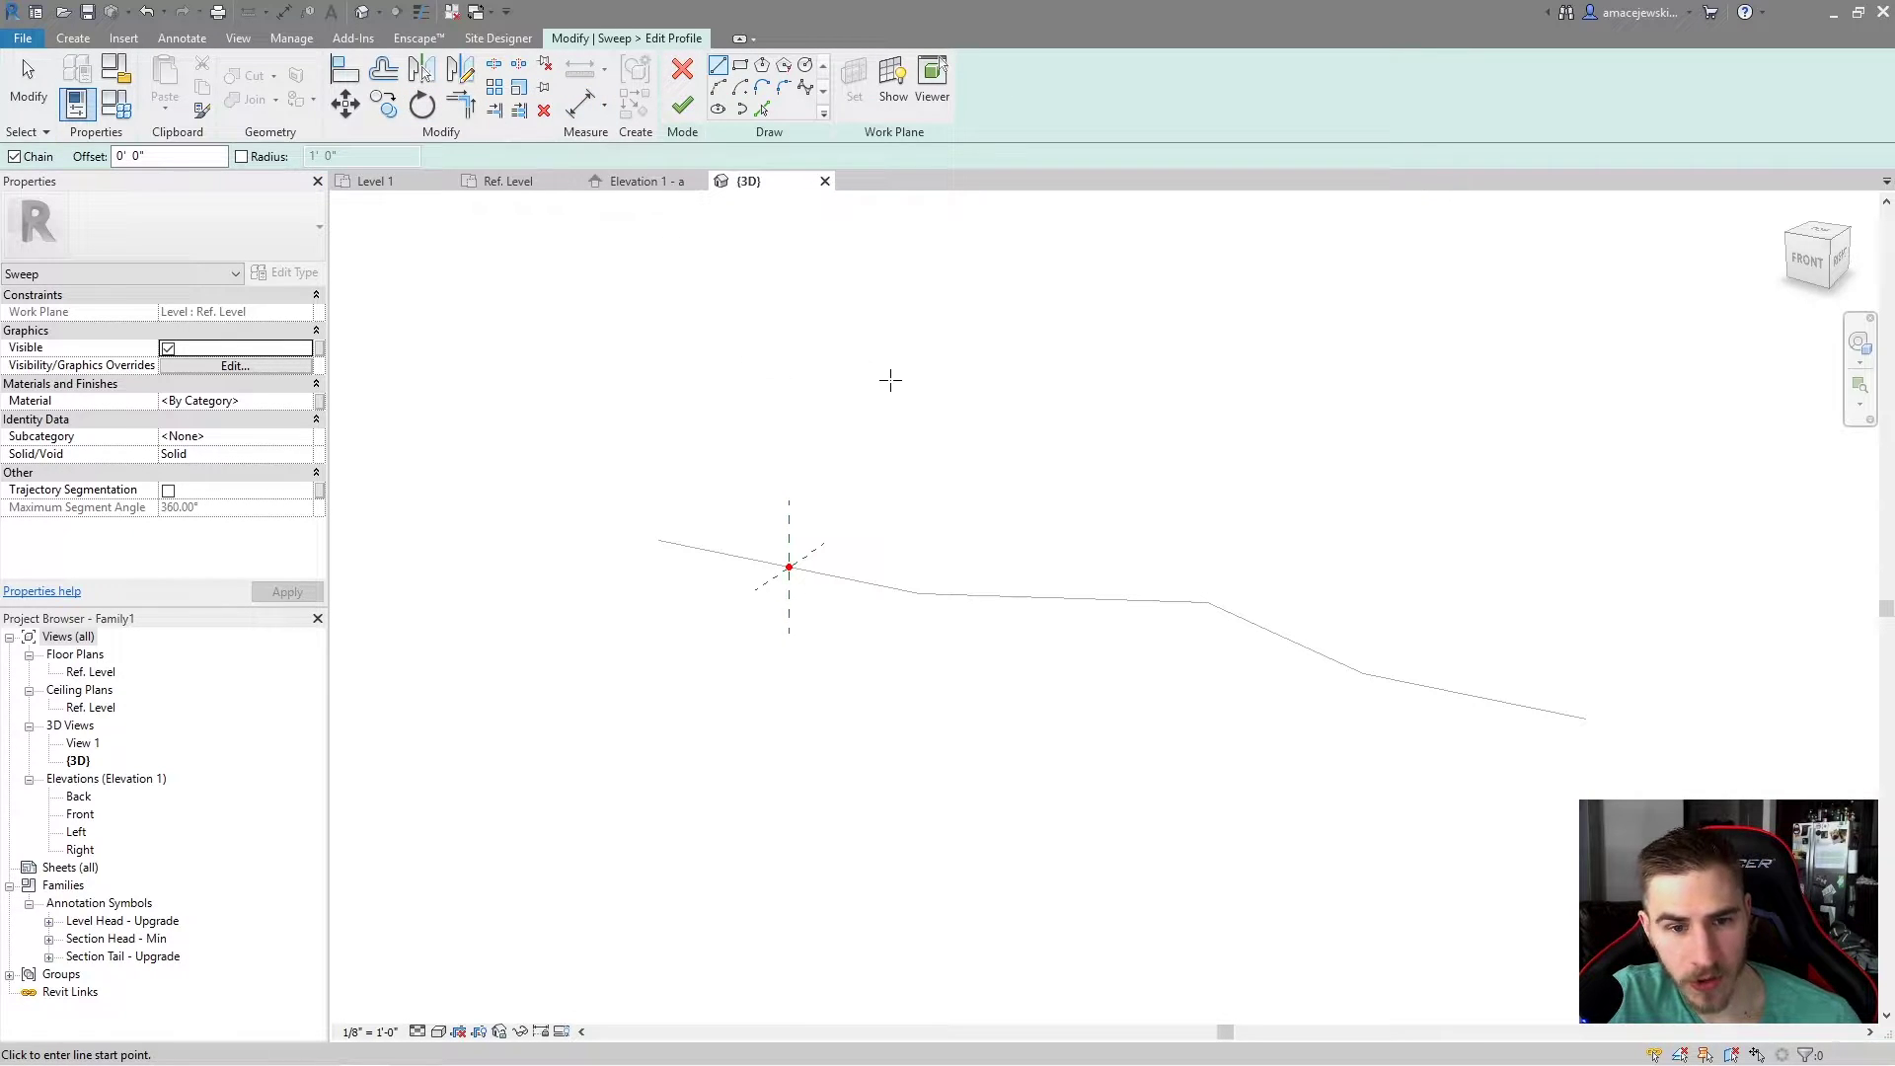
pyautogui.keyDown('shift'); pyautogui.moveTo(1043, 385); pyautogui.dragTo(848, 375, button='middle'); pyautogui.keyUp('shift')
pyautogui.click(811, 399)
pyautogui.click(994, 520)
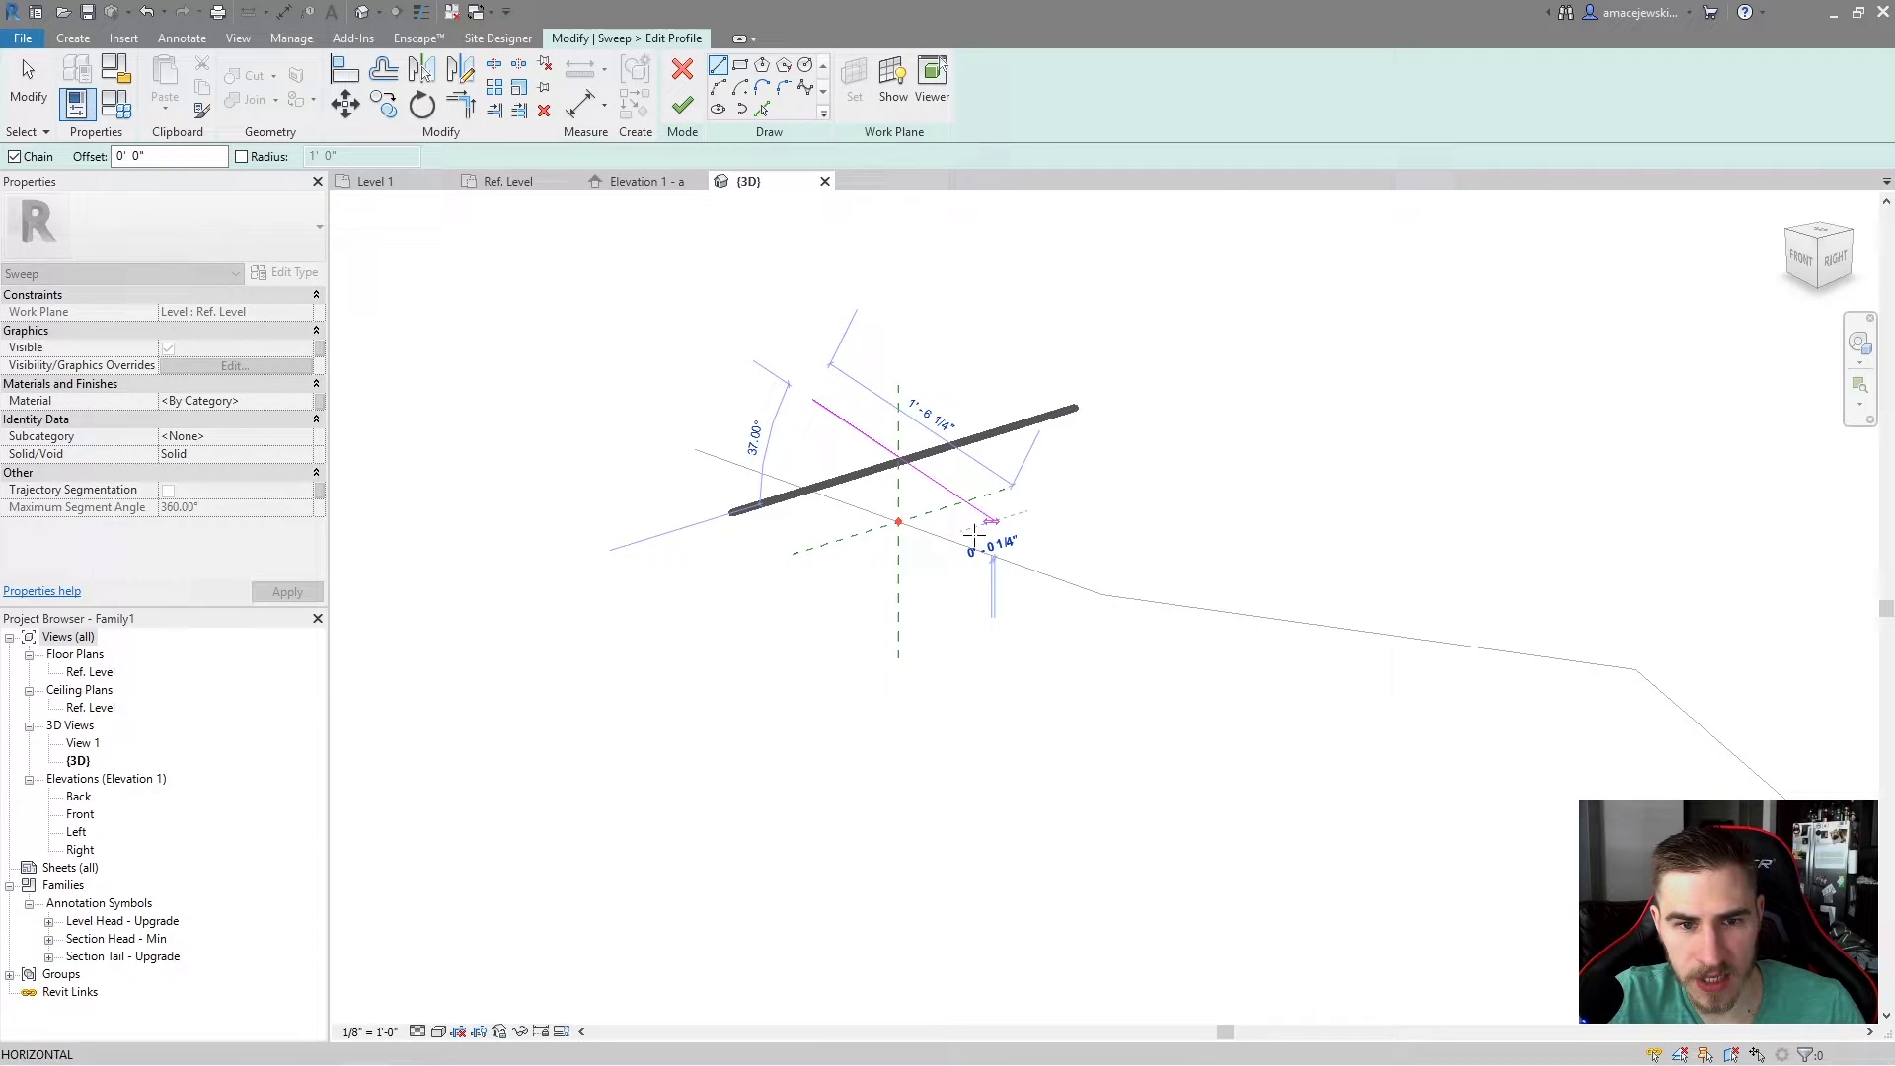
pyautogui.click(859, 611)
pyautogui.press('Escape')
pyautogui.press('Escape')
# Step: Select the two connected profile lines as a chain and inspect the open profile against the path in 3D
pyautogui.moveTo(931, 598)
pyautogui.keyDown('shift'); pyautogui.mouseDown(button='middle')
pyautogui.moveTo(998, 554)
pyautogui.moveTo(1116, 542)
pyautogui.moveTo(795, 490)
pyautogui.moveTo(721, 675)
pyautogui.moveTo(740, 622)
pyautogui.moveTo(635, 618)
pyautogui.moveTo(677, 753)
pyautogui.moveTo(1079, 672)
pyautogui.moveTo(695, 517)
pyautogui.mouseUp(button='middle'); pyautogui.keyUp('shift')
pyautogui.press('Tab')
pyautogui.click(721, 674)
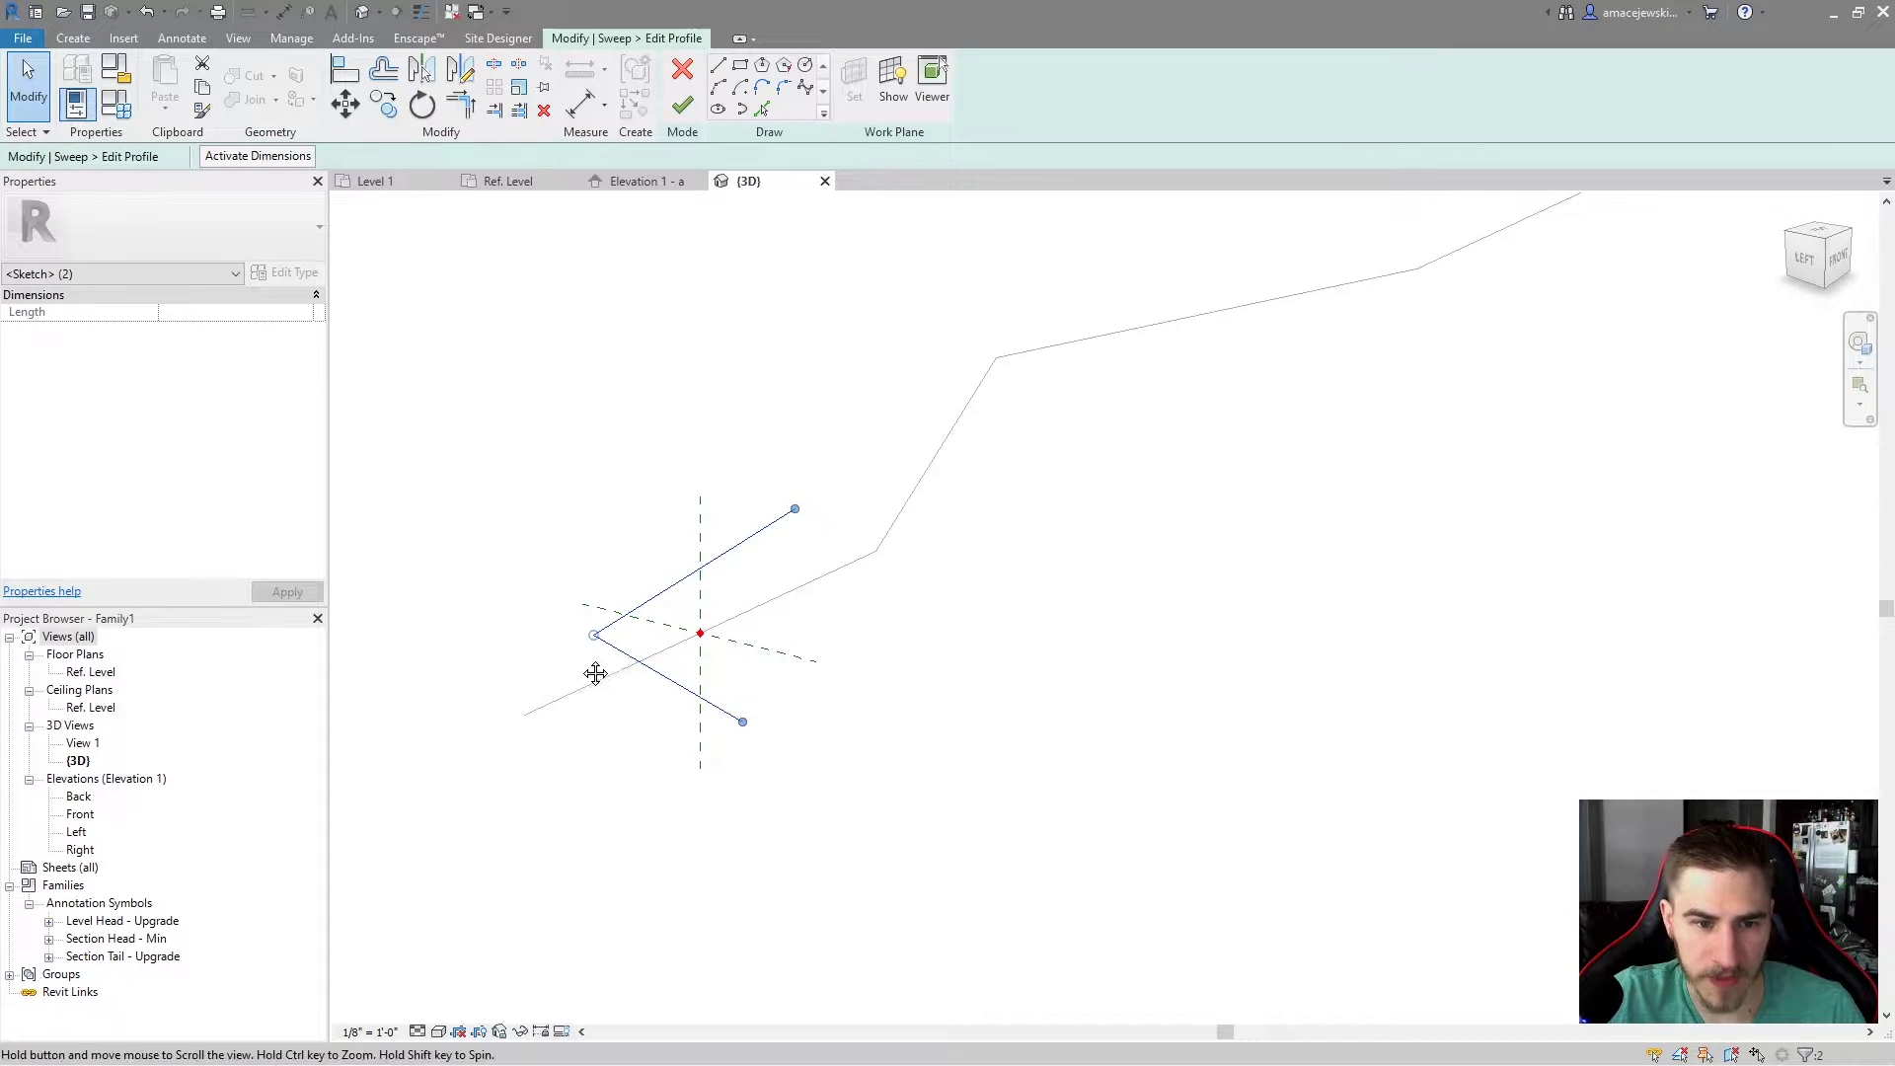
pyautogui.keyDown('shift'); pyautogui.moveTo(596, 668); pyautogui.dragTo(677, 677, button='middle'); pyautogui.keyUp('shift')
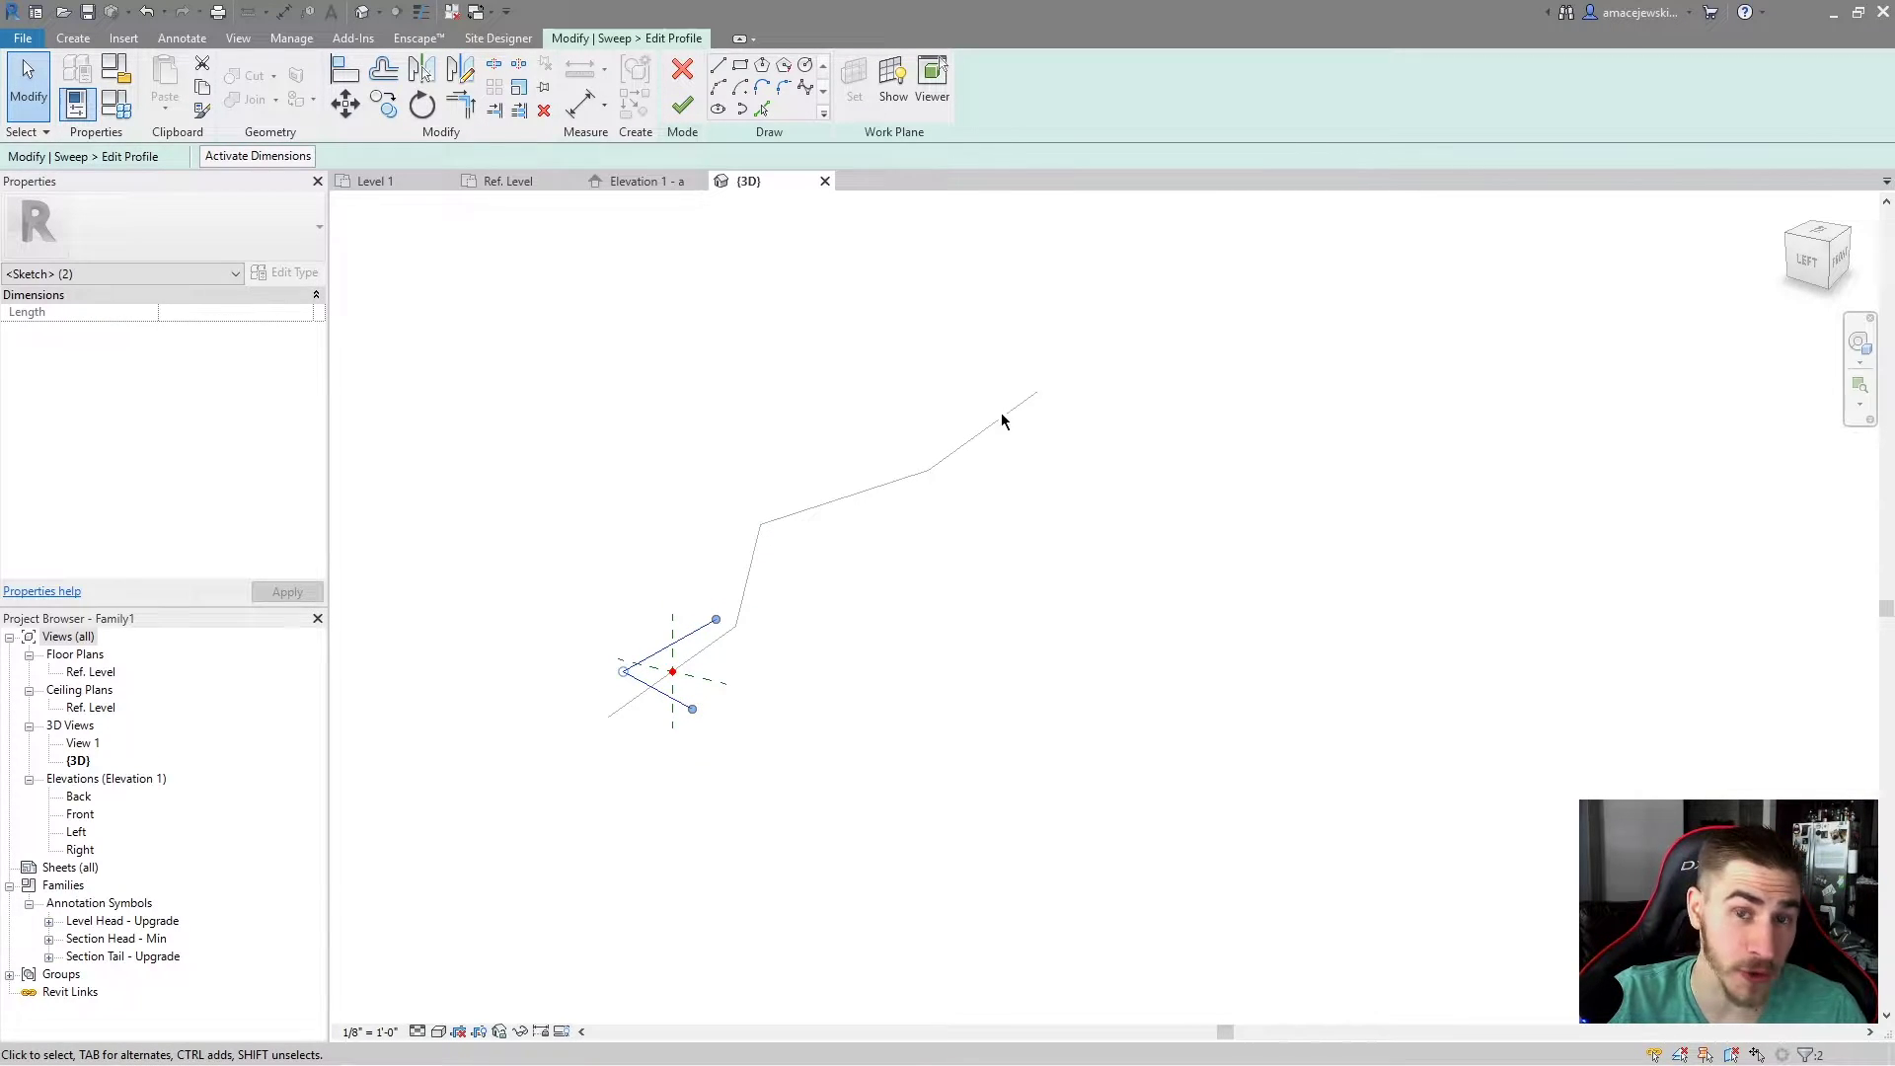
pyautogui.scroll(2, 763, 613)
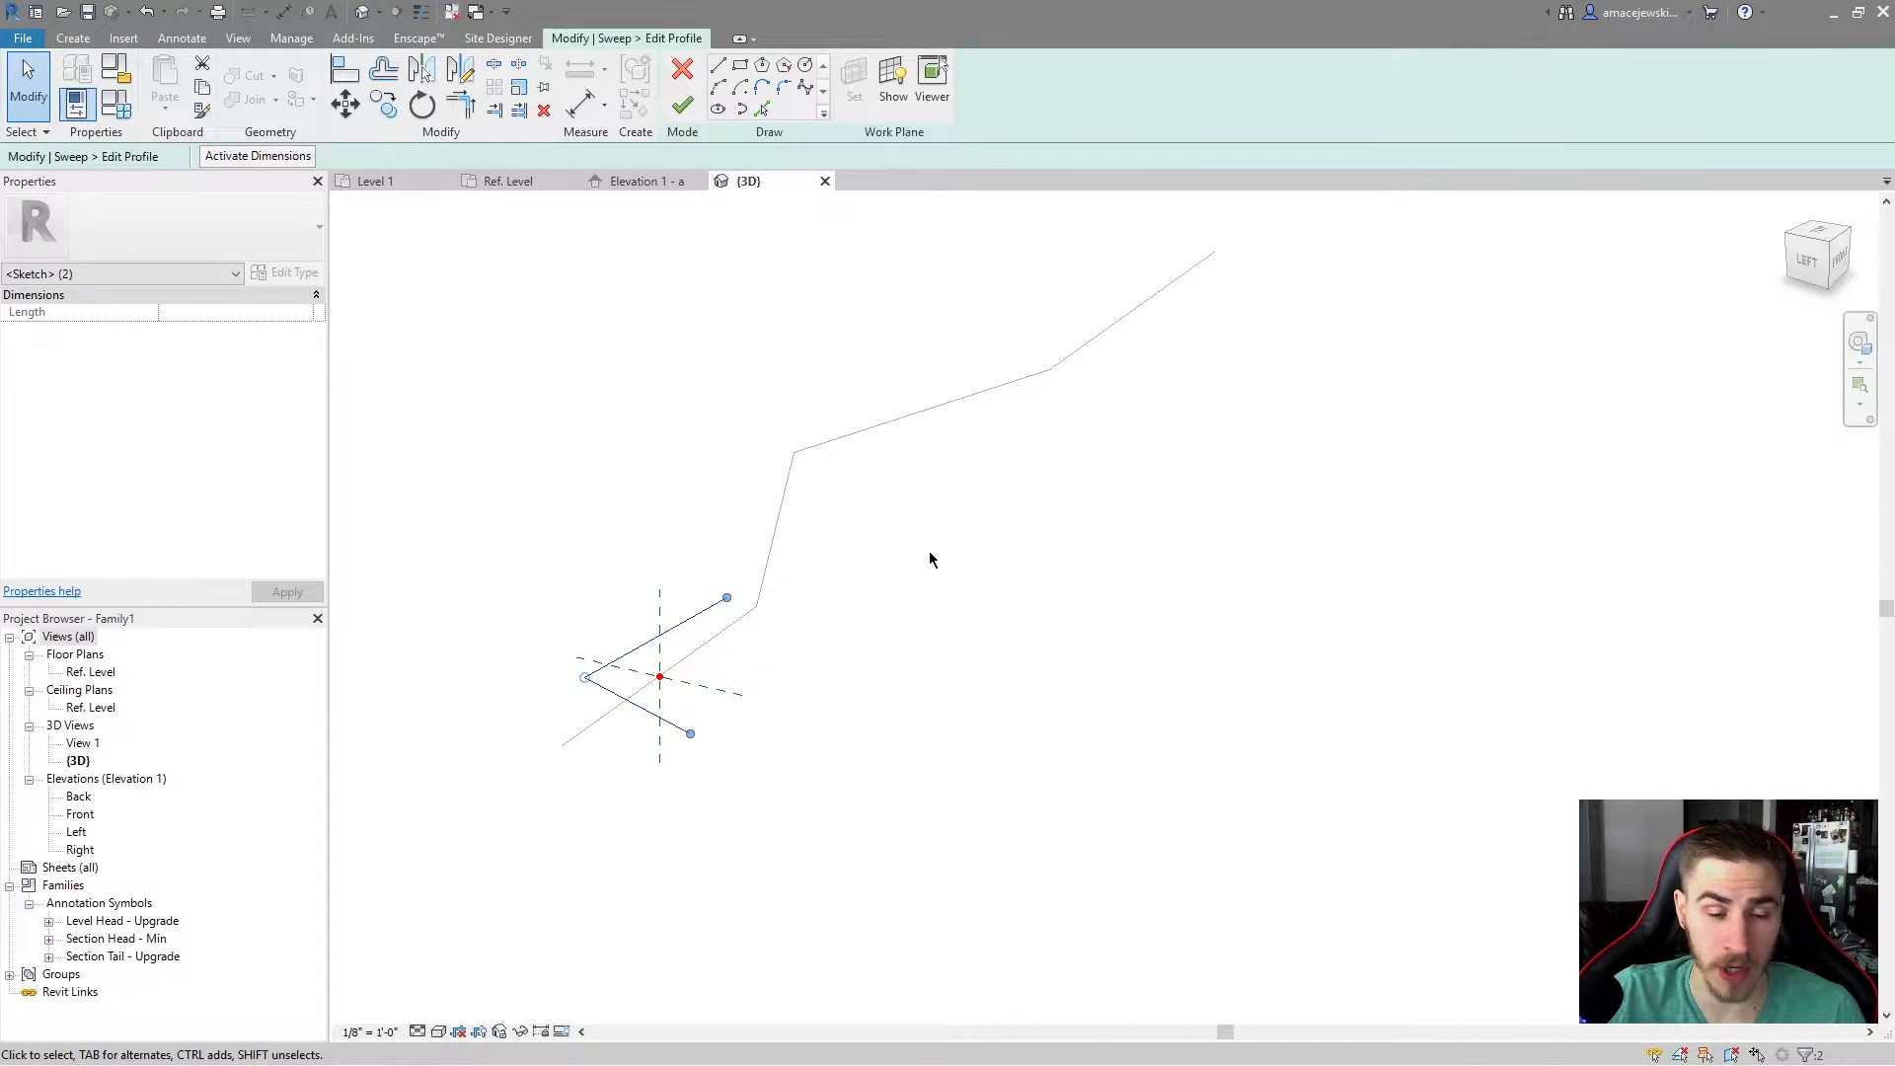
pyautogui.moveTo(929, 560)
pyautogui.keyDown('shift'); pyautogui.mouseDown(button='middle')
pyautogui.moveTo(1057, 542)
pyautogui.moveTo(1019, 527)
pyautogui.mouseUp(button='middle'); pyautogui.keyUp('shift')
# Step: Draw two more lines between the open ends to close the profile into a four-sided shape, and finish the profile sketch
pyautogui.click(719, 67)
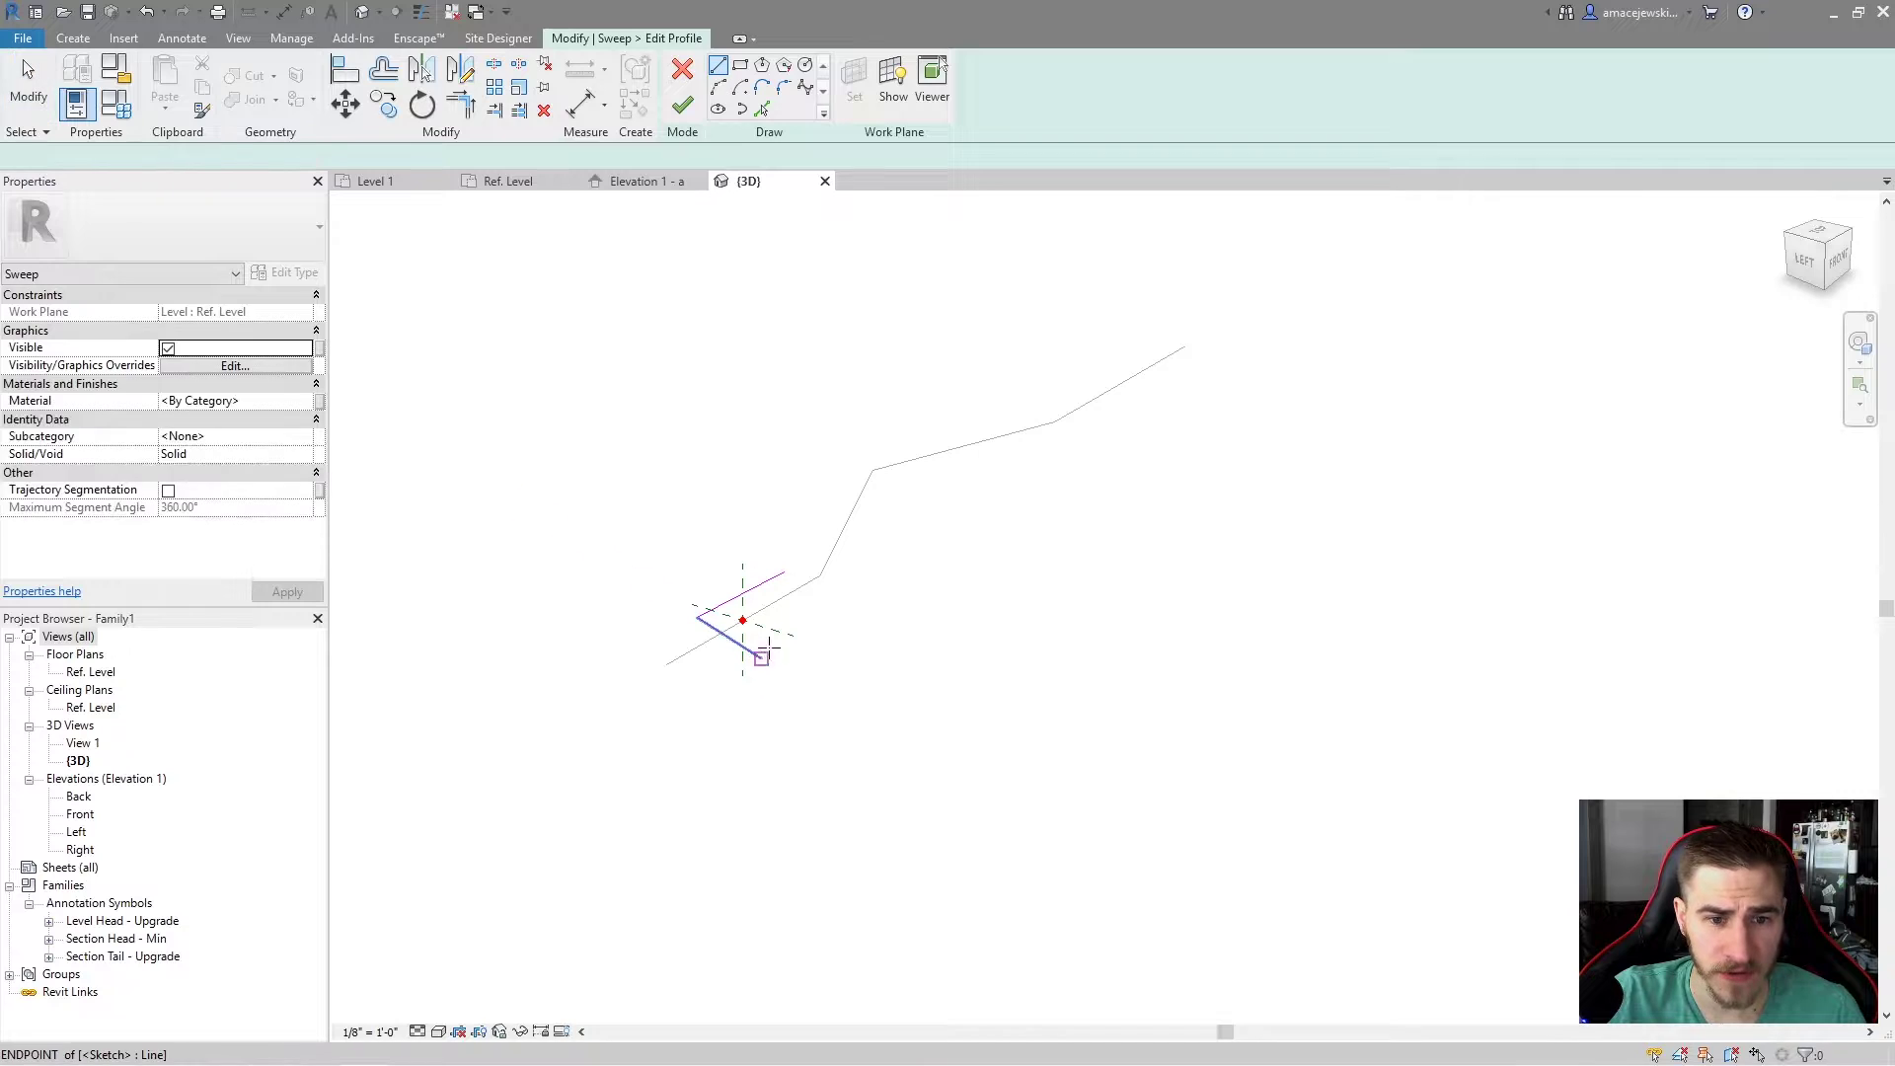
pyautogui.scroll(2, 777, 606)
pyautogui.click(789, 553)
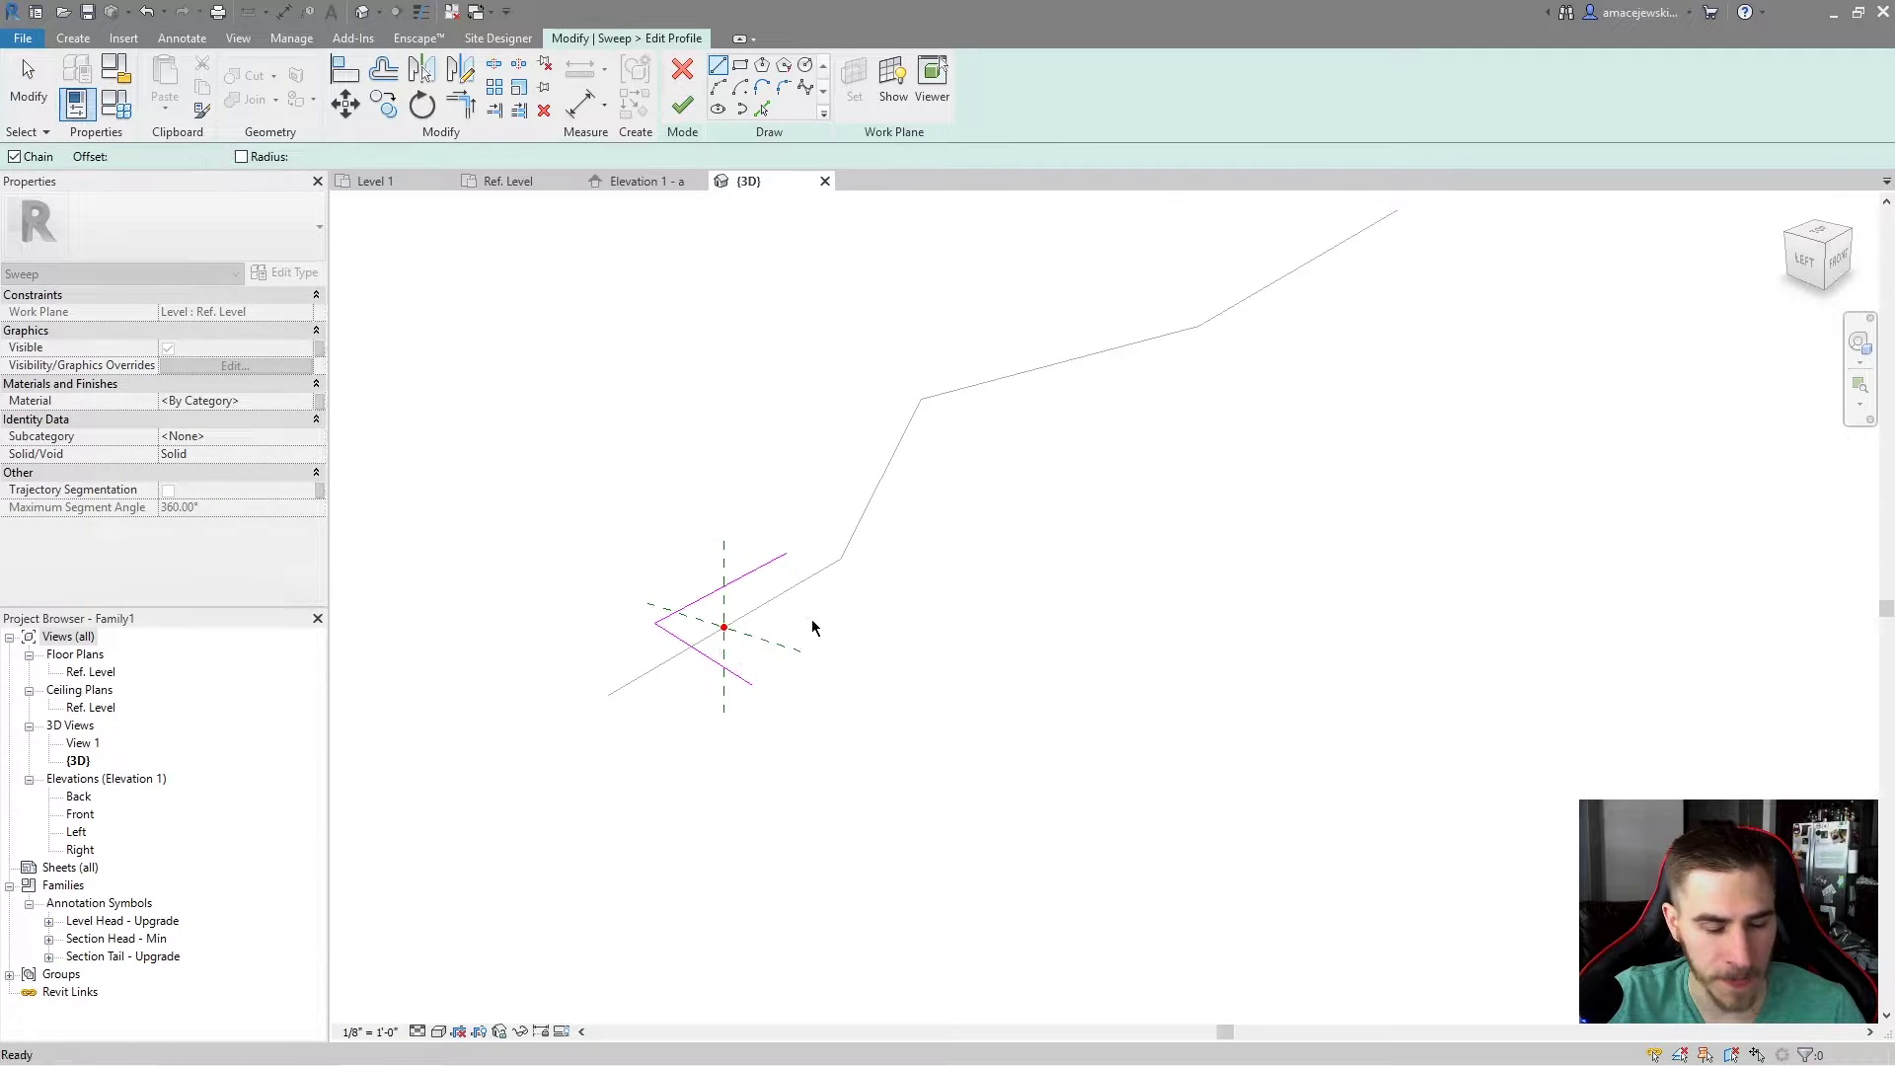
pyautogui.keyDown('shift'); pyautogui.moveTo(791, 567); pyautogui.dragTo(803, 576, button='middle'); pyautogui.keyUp('shift')
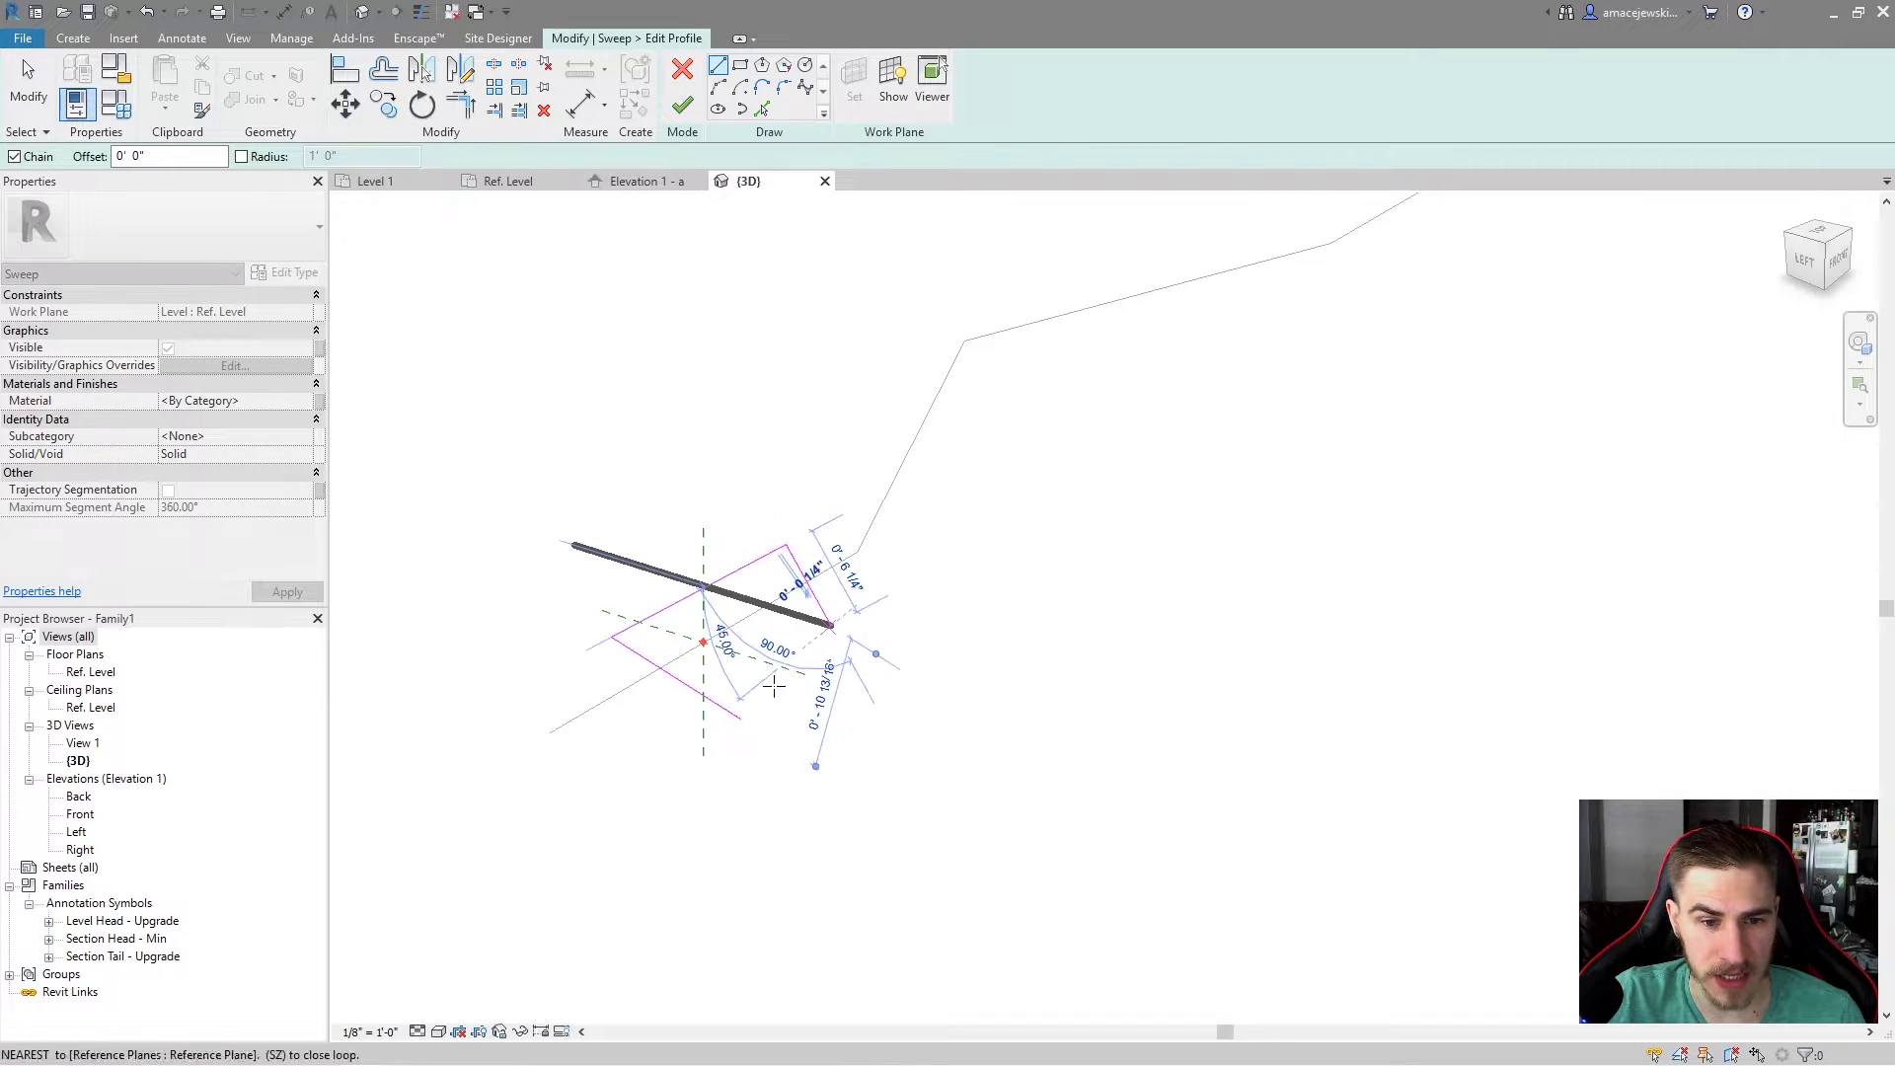
pyautogui.click(827, 620)
pyautogui.click(740, 718)
pyautogui.press('Escape')
pyautogui.press('Escape')
pyautogui.keyDown('shift'); pyautogui.moveTo(767, 709); pyautogui.dragTo(829, 642, button='middle'); pyautogui.keyUp('shift')
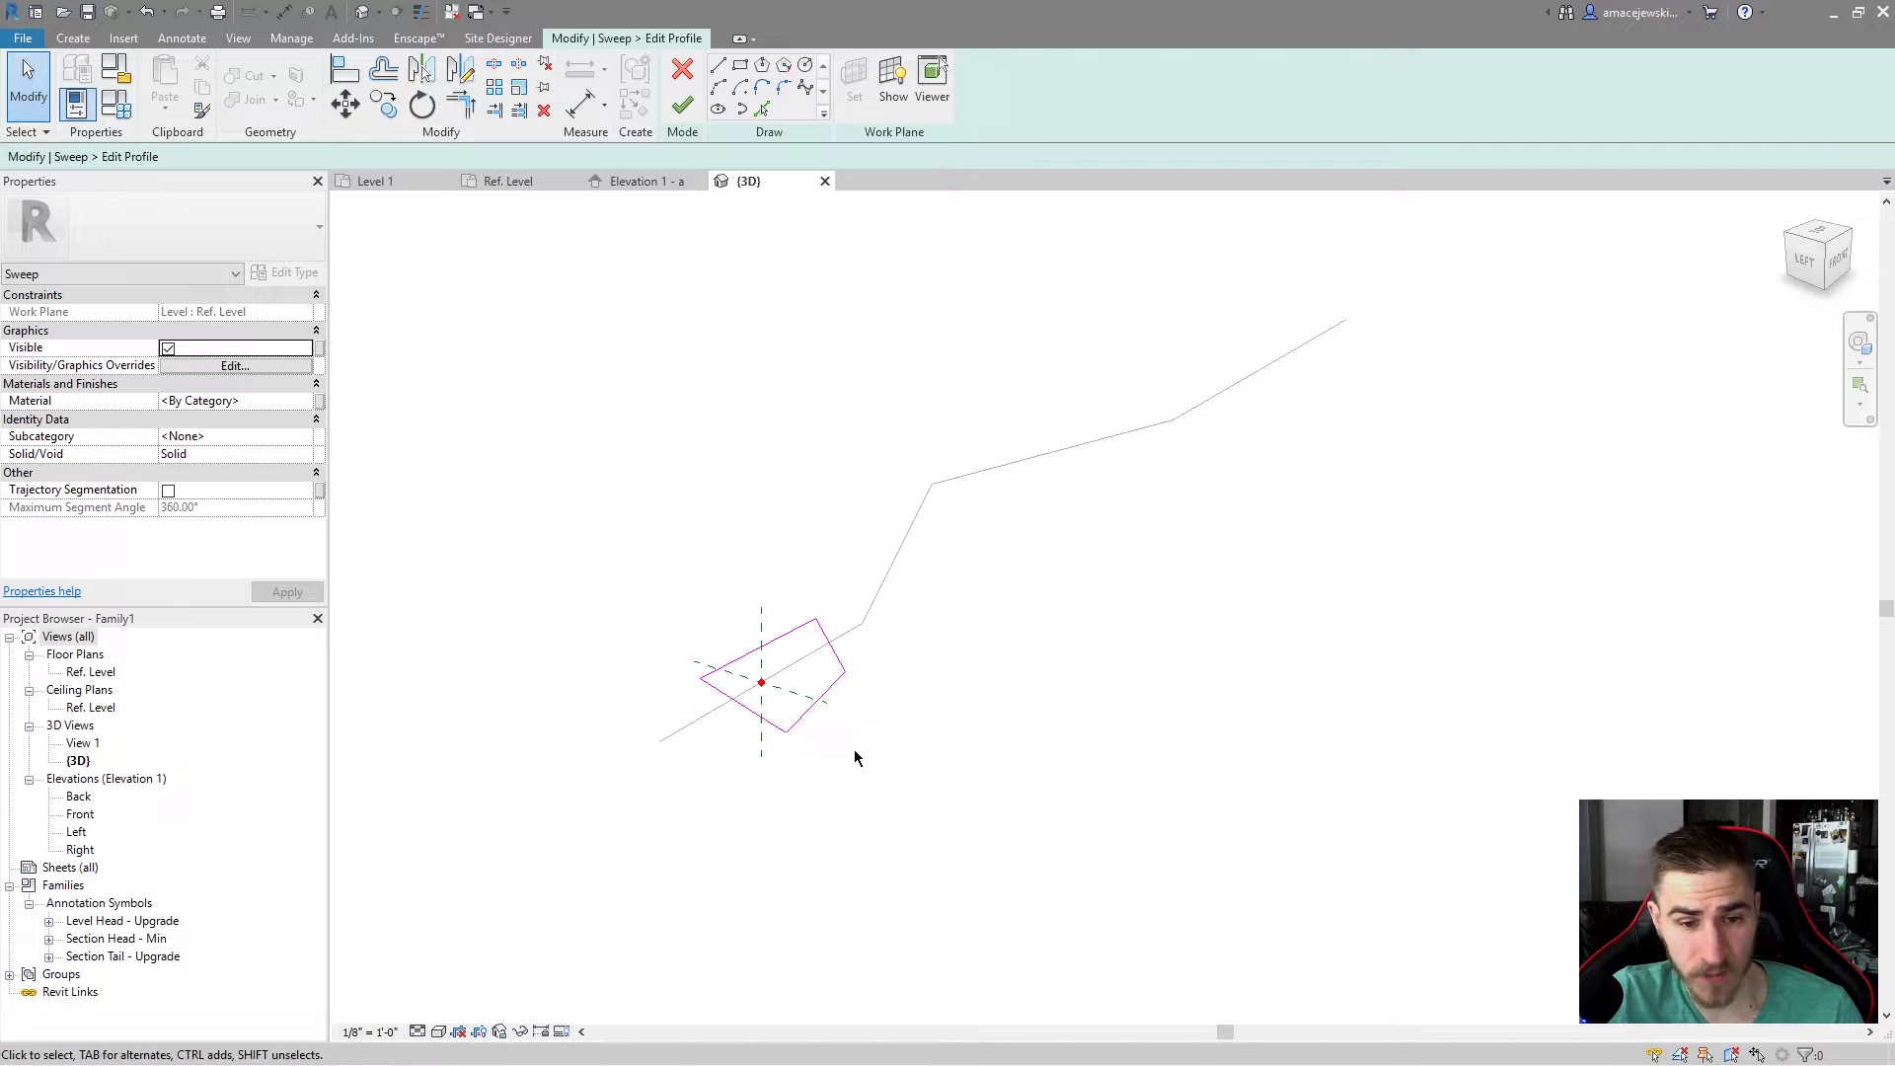
pyautogui.keyDown('shift'); pyautogui.moveTo(869, 726); pyautogui.dragTo(718, 710, button='middle'); pyautogui.keyUp('shift')
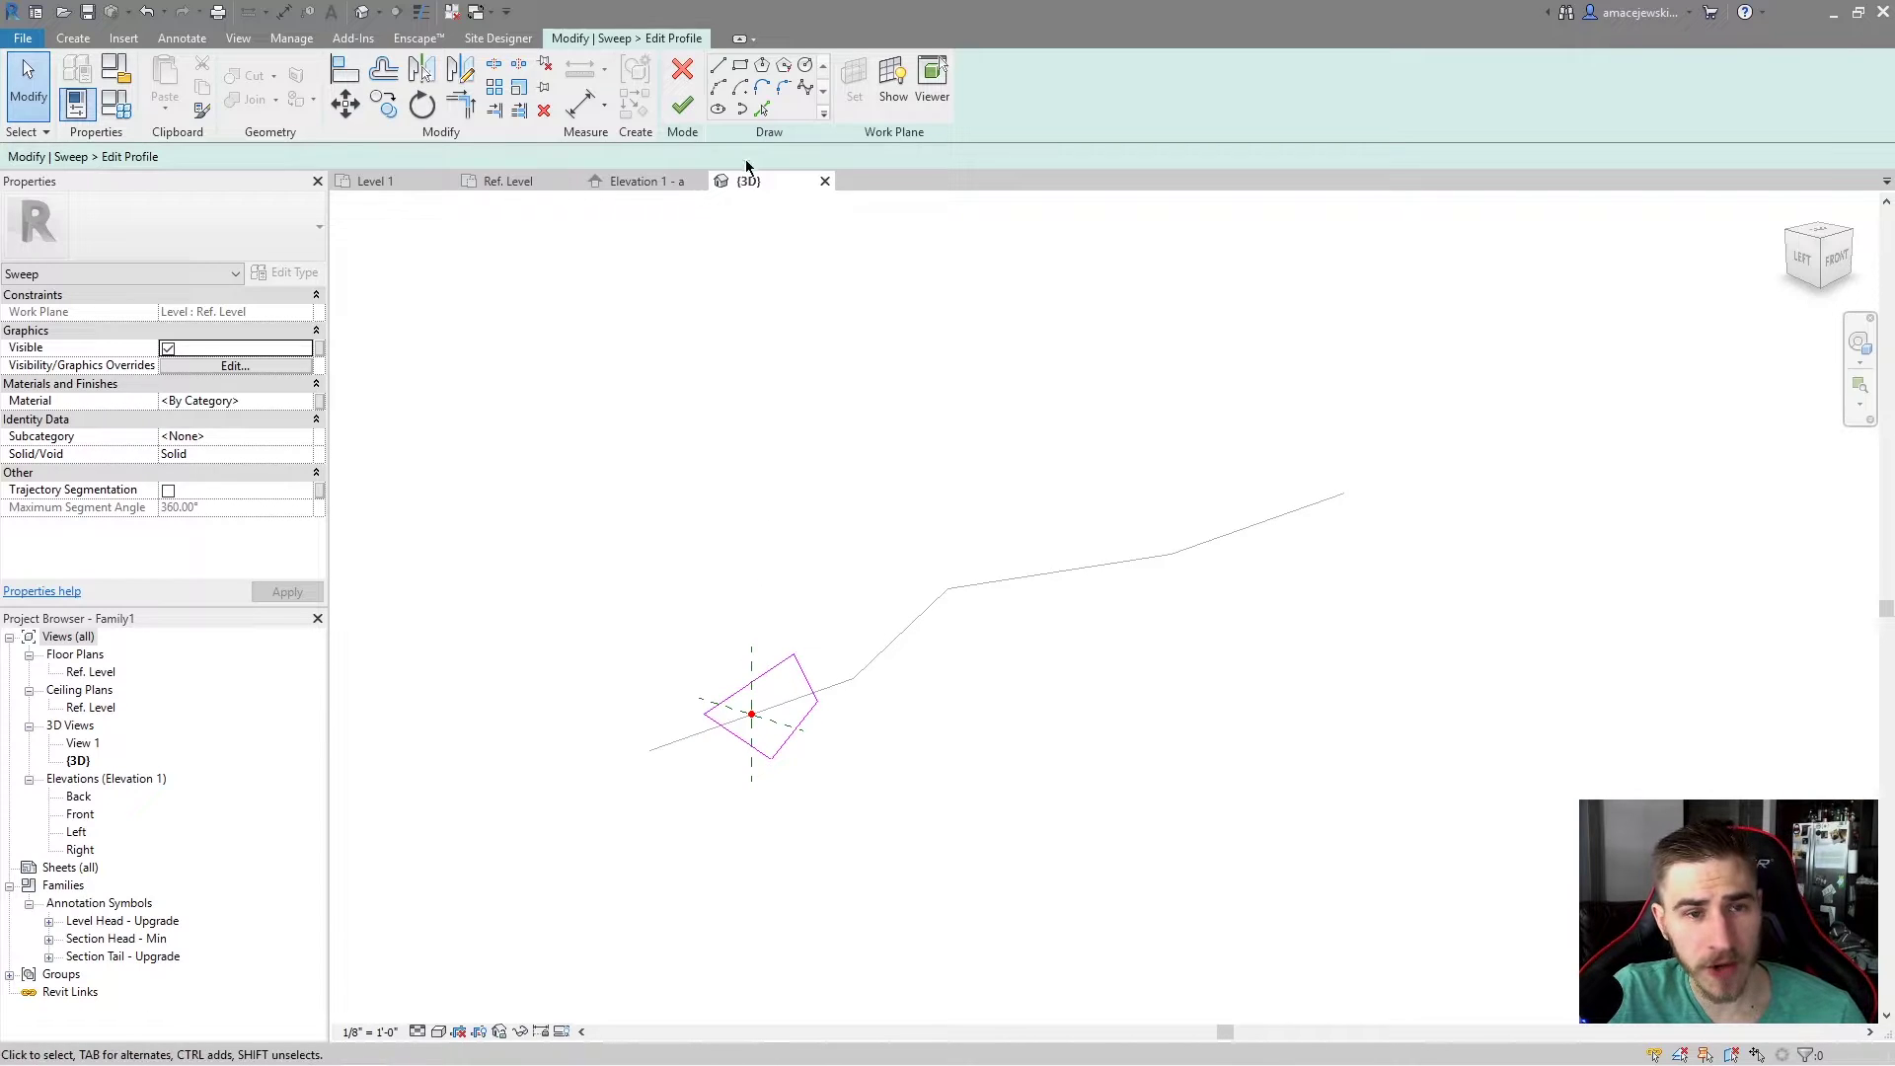
pyautogui.click(682, 106)
# Step: Examine the finished four-sided profile and its orientation to the sweep path from several angles
pyautogui.click(815, 748)
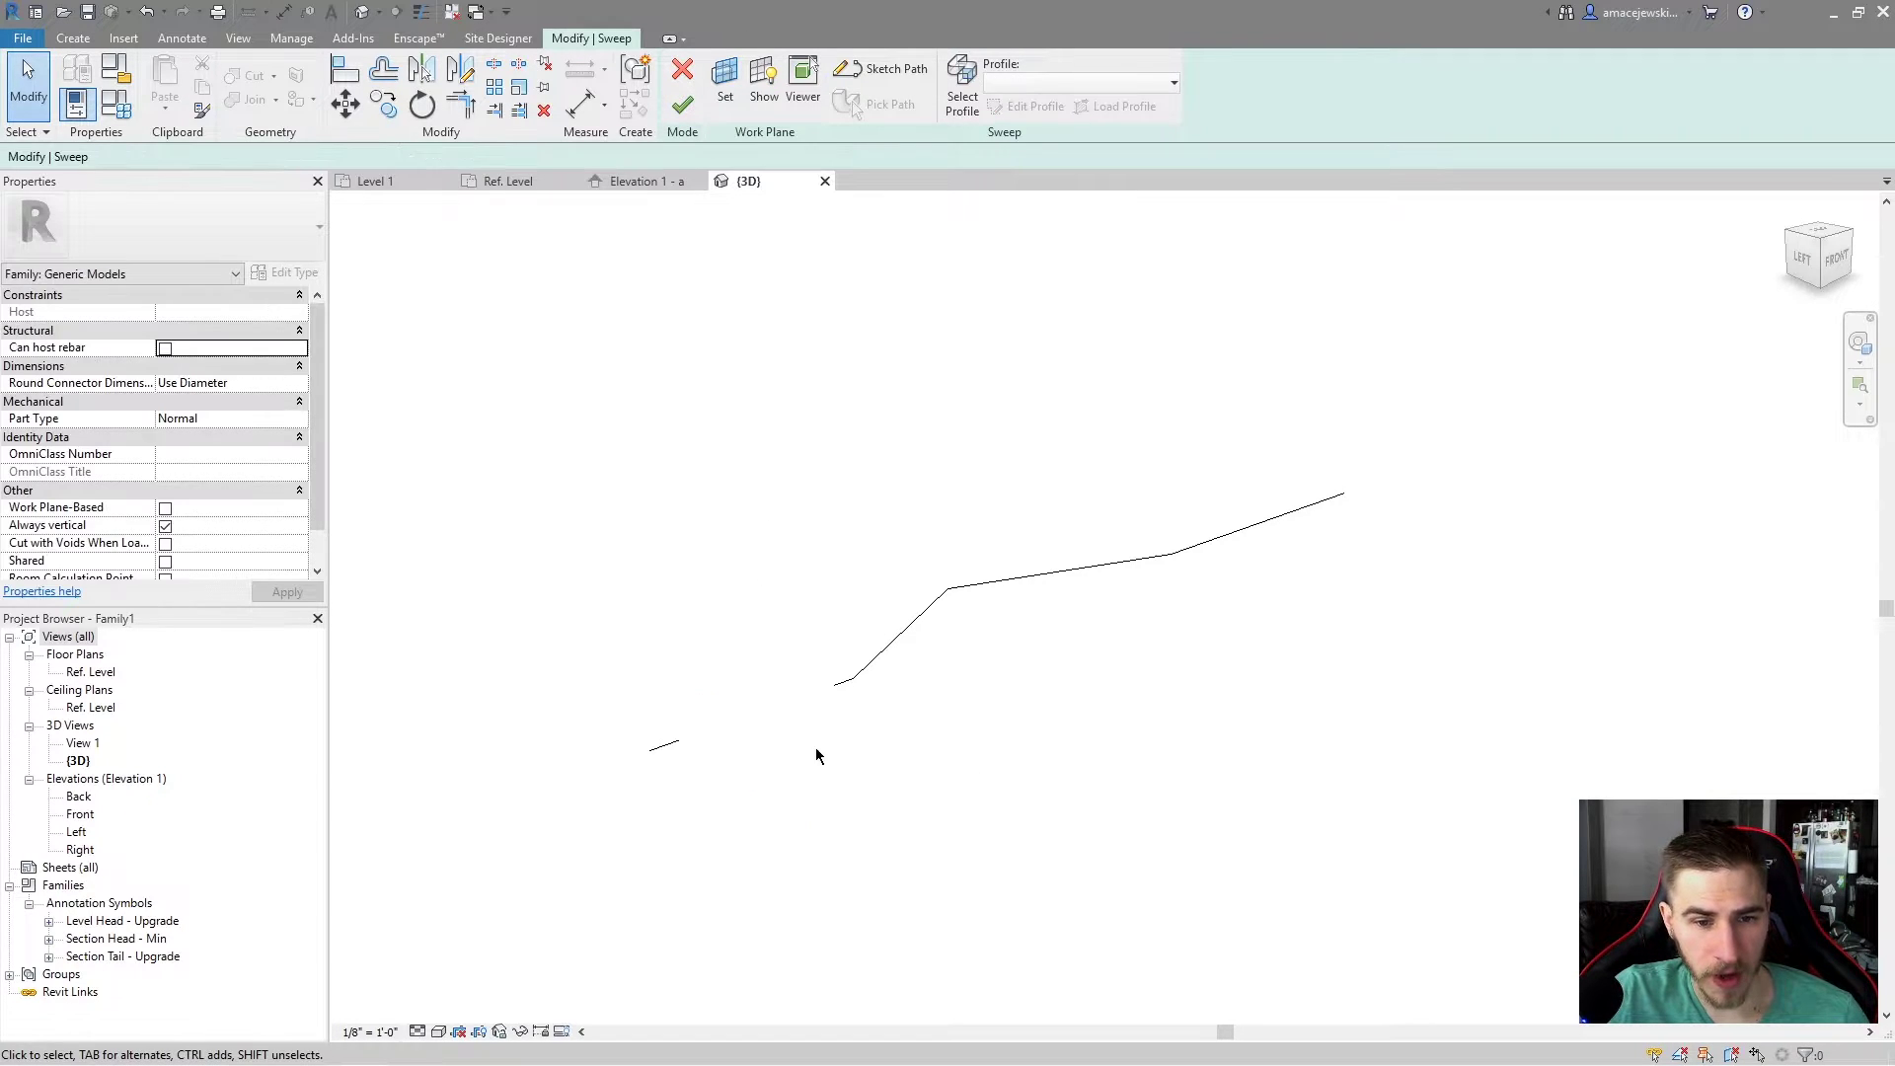
pyautogui.keyDown('shift'); pyautogui.moveTo(894, 807); pyautogui.dragTo(940, 806, button='middle'); pyautogui.keyUp('shift')
pyautogui.scroll(3, 939, 806)
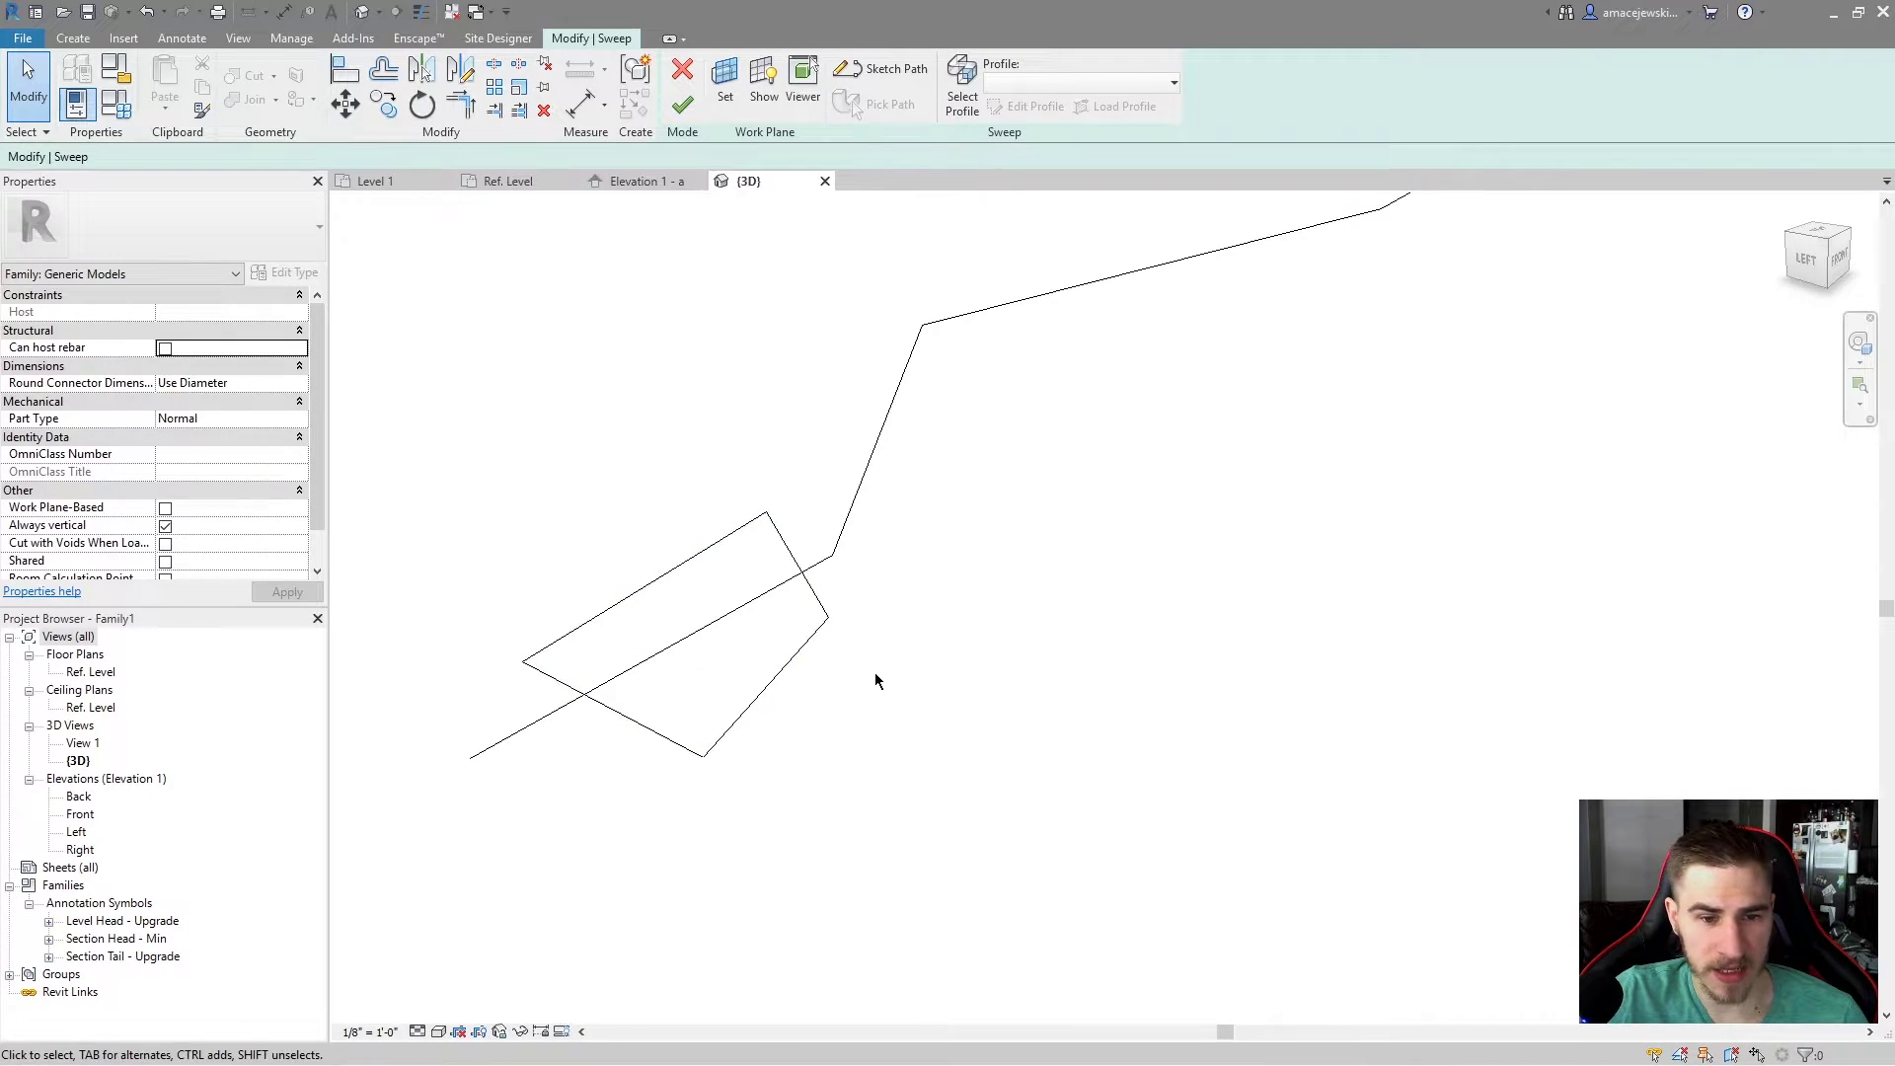
pyautogui.keyDown('shift'); pyautogui.moveTo(833, 592); pyautogui.dragTo(727, 655, button='middle'); pyautogui.keyUp('shift')
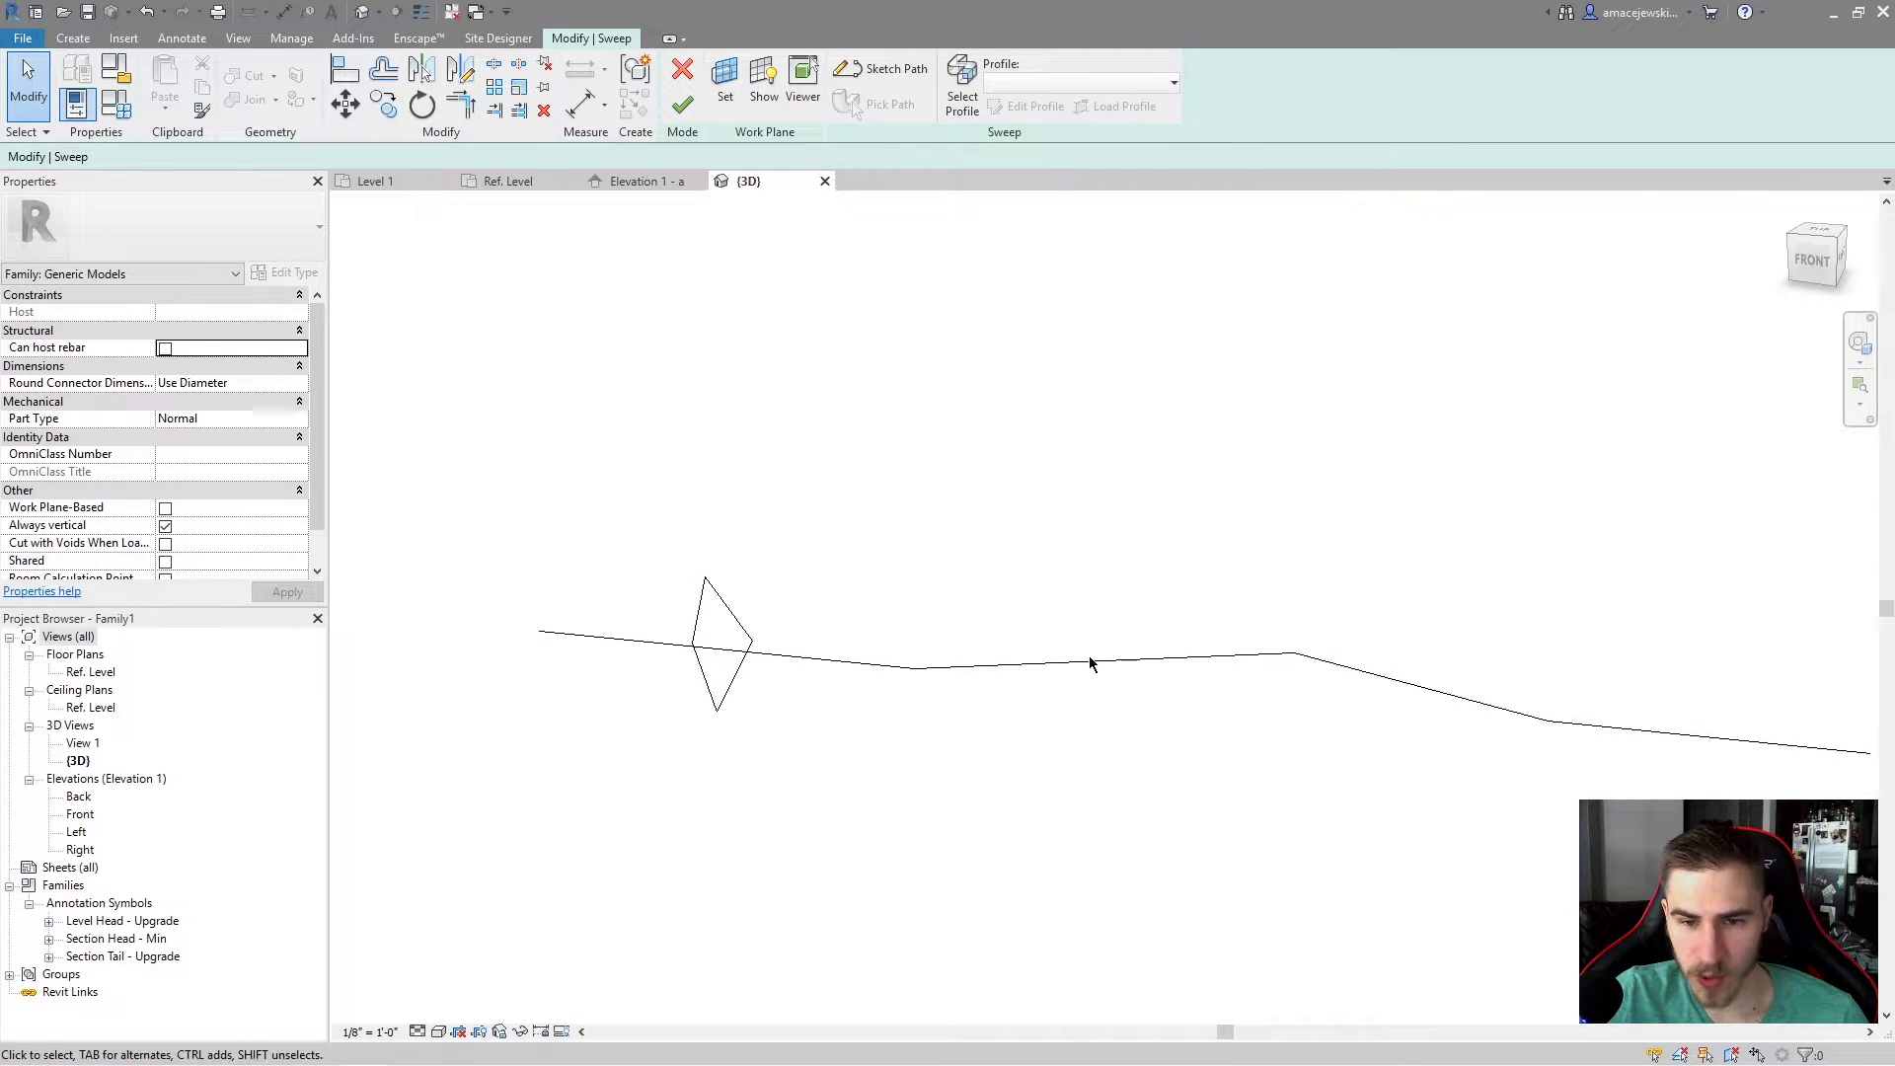
pyautogui.moveTo(1092, 664)
pyautogui.keyDown('shift'); pyautogui.mouseDown(button='middle')
pyautogui.moveTo(1248, 724)
pyautogui.moveTo(1142, 761)
pyautogui.moveTo(1062, 673)
pyautogui.mouseUp(button='middle'); pyautogui.keyUp('shift')
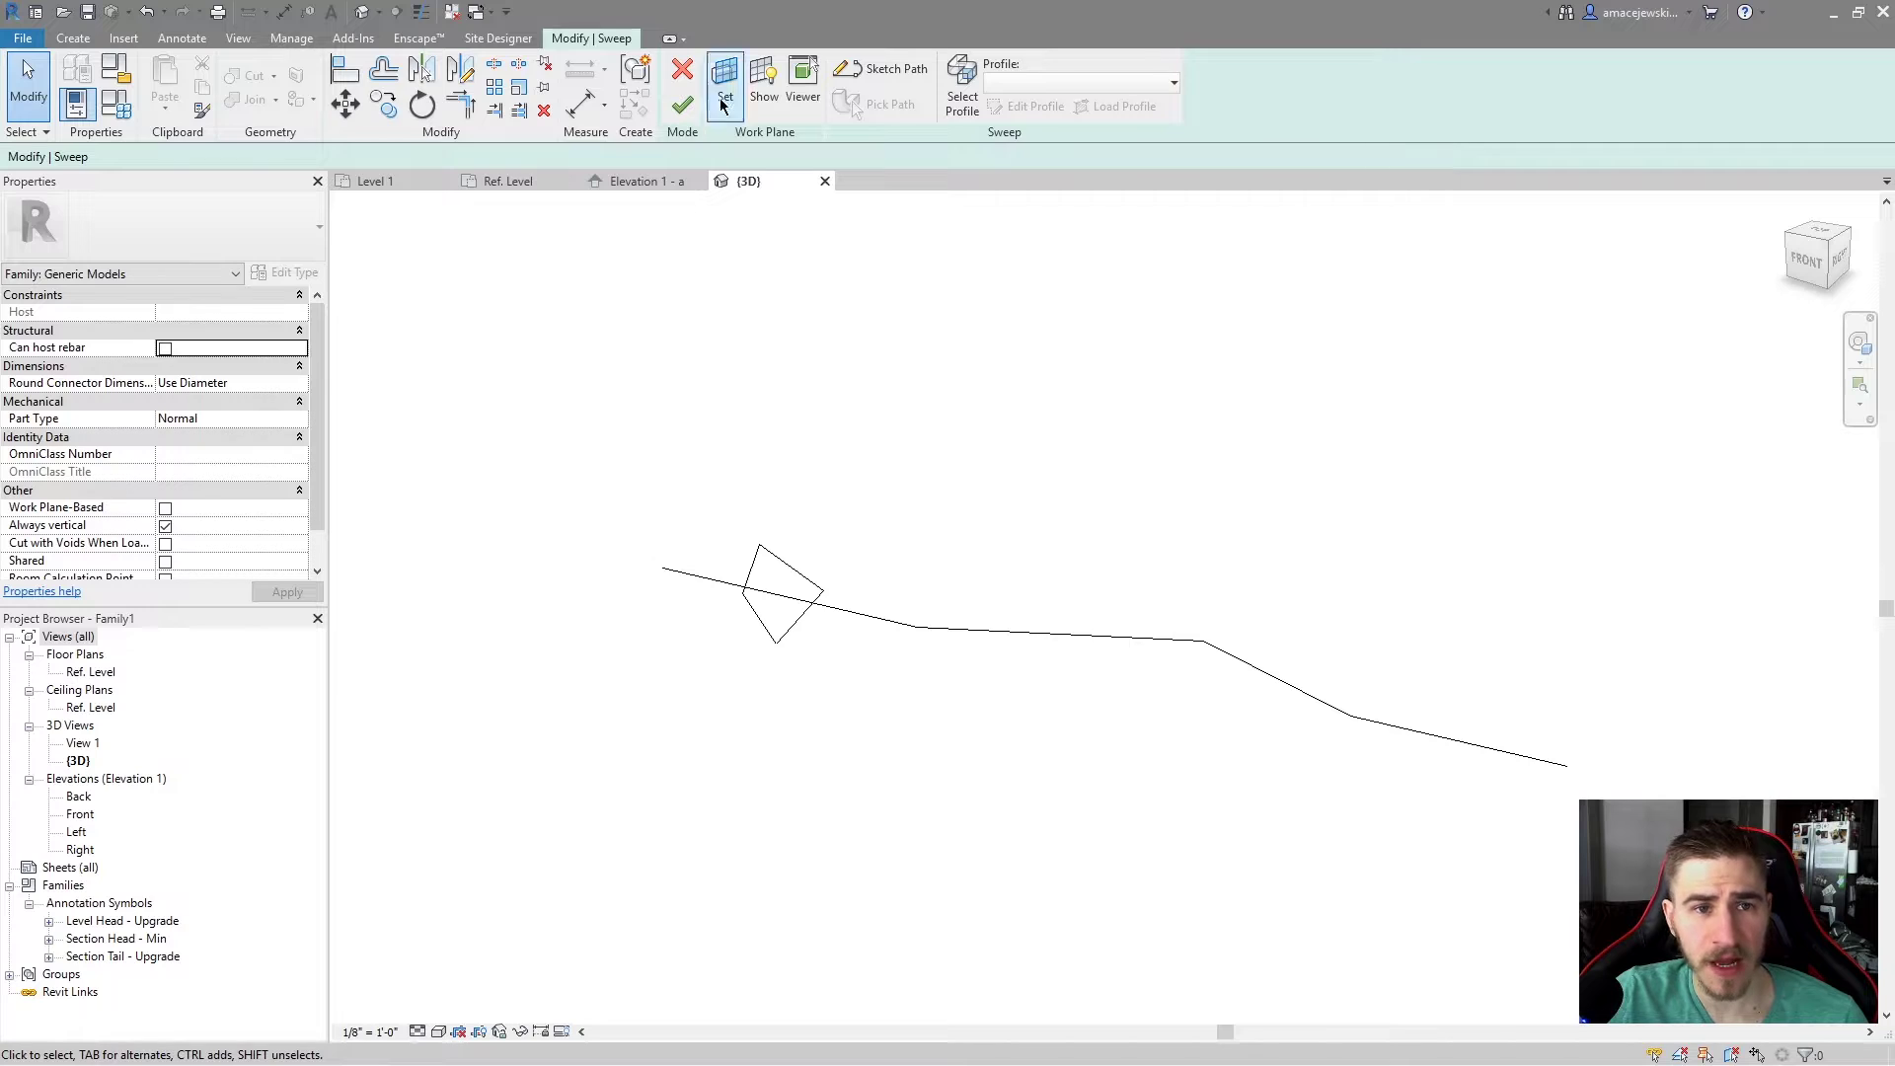
pyautogui.moveTo(870, 439); pyautogui.dragTo(821, 435, button='middle')
pyautogui.scroll(-2, 820, 435)
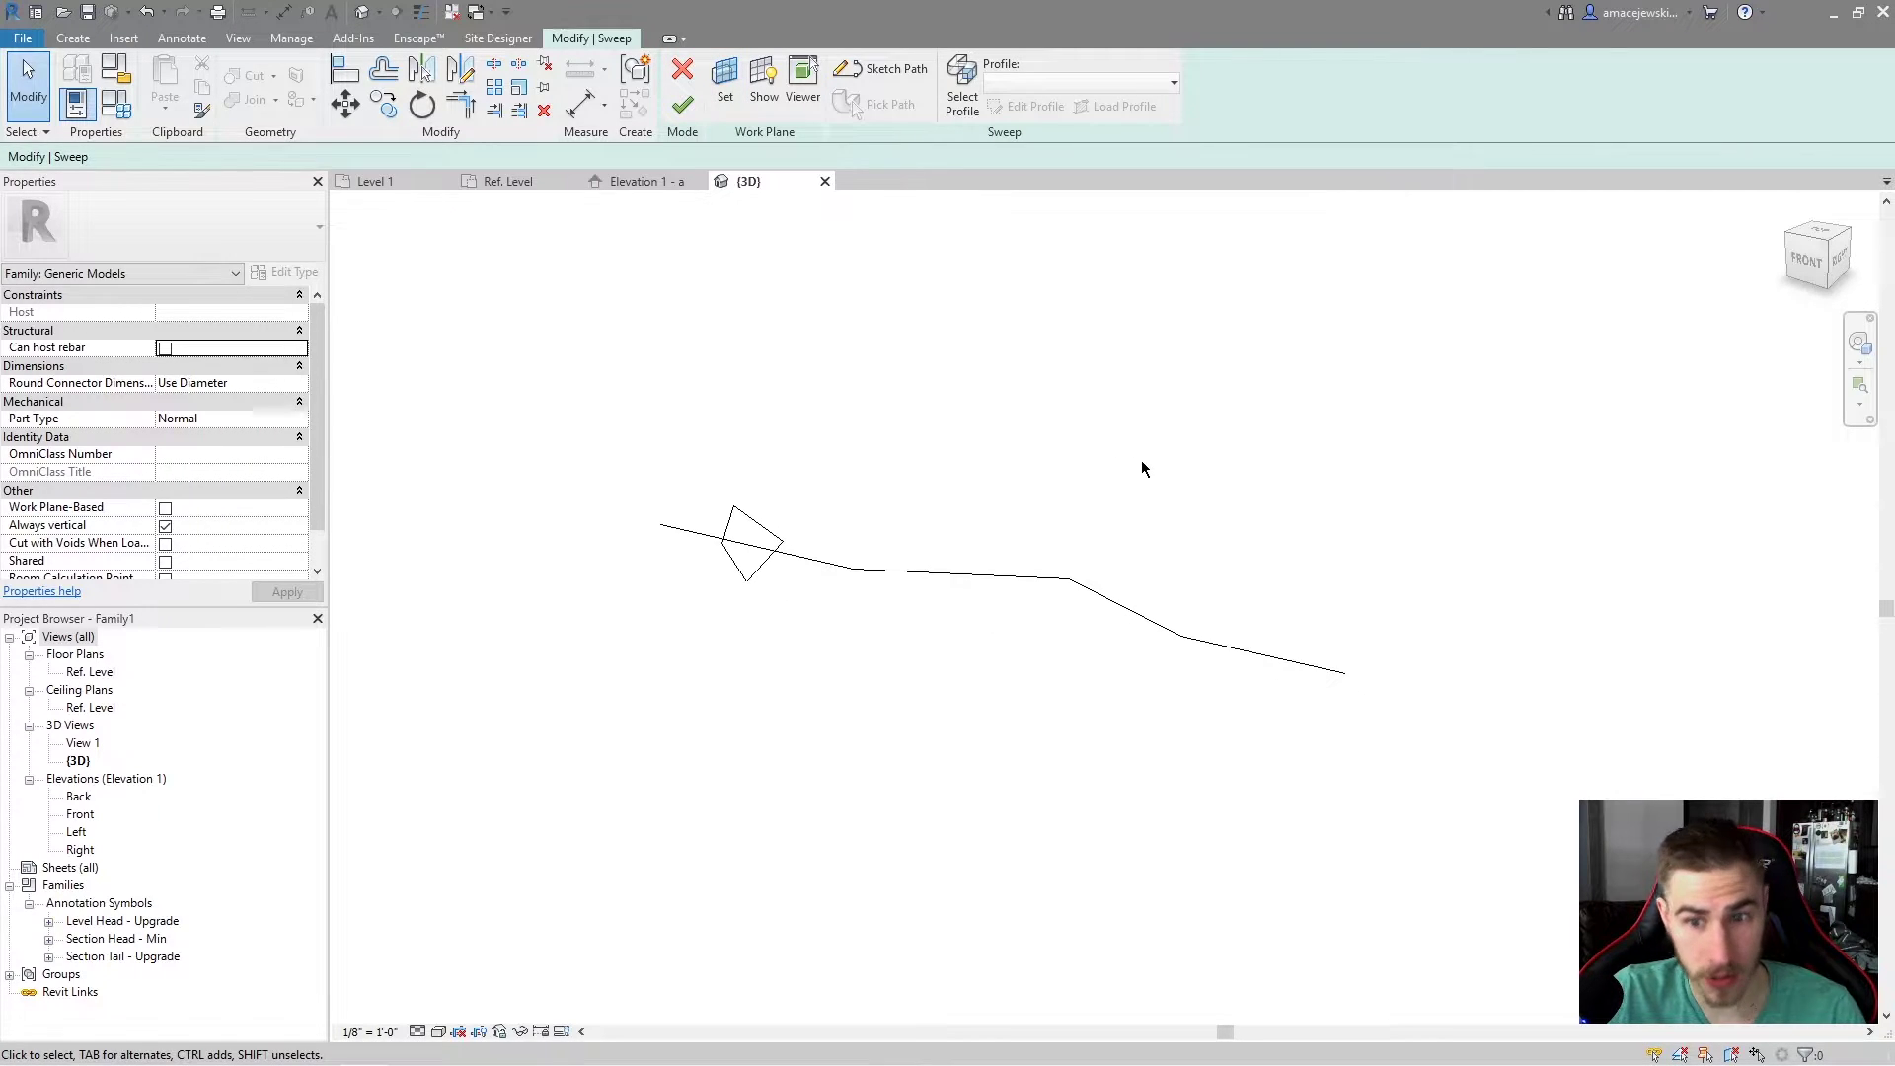
# Step: Finish the sweep and examine the resulting solid from several angles
pyautogui.click(679, 105)
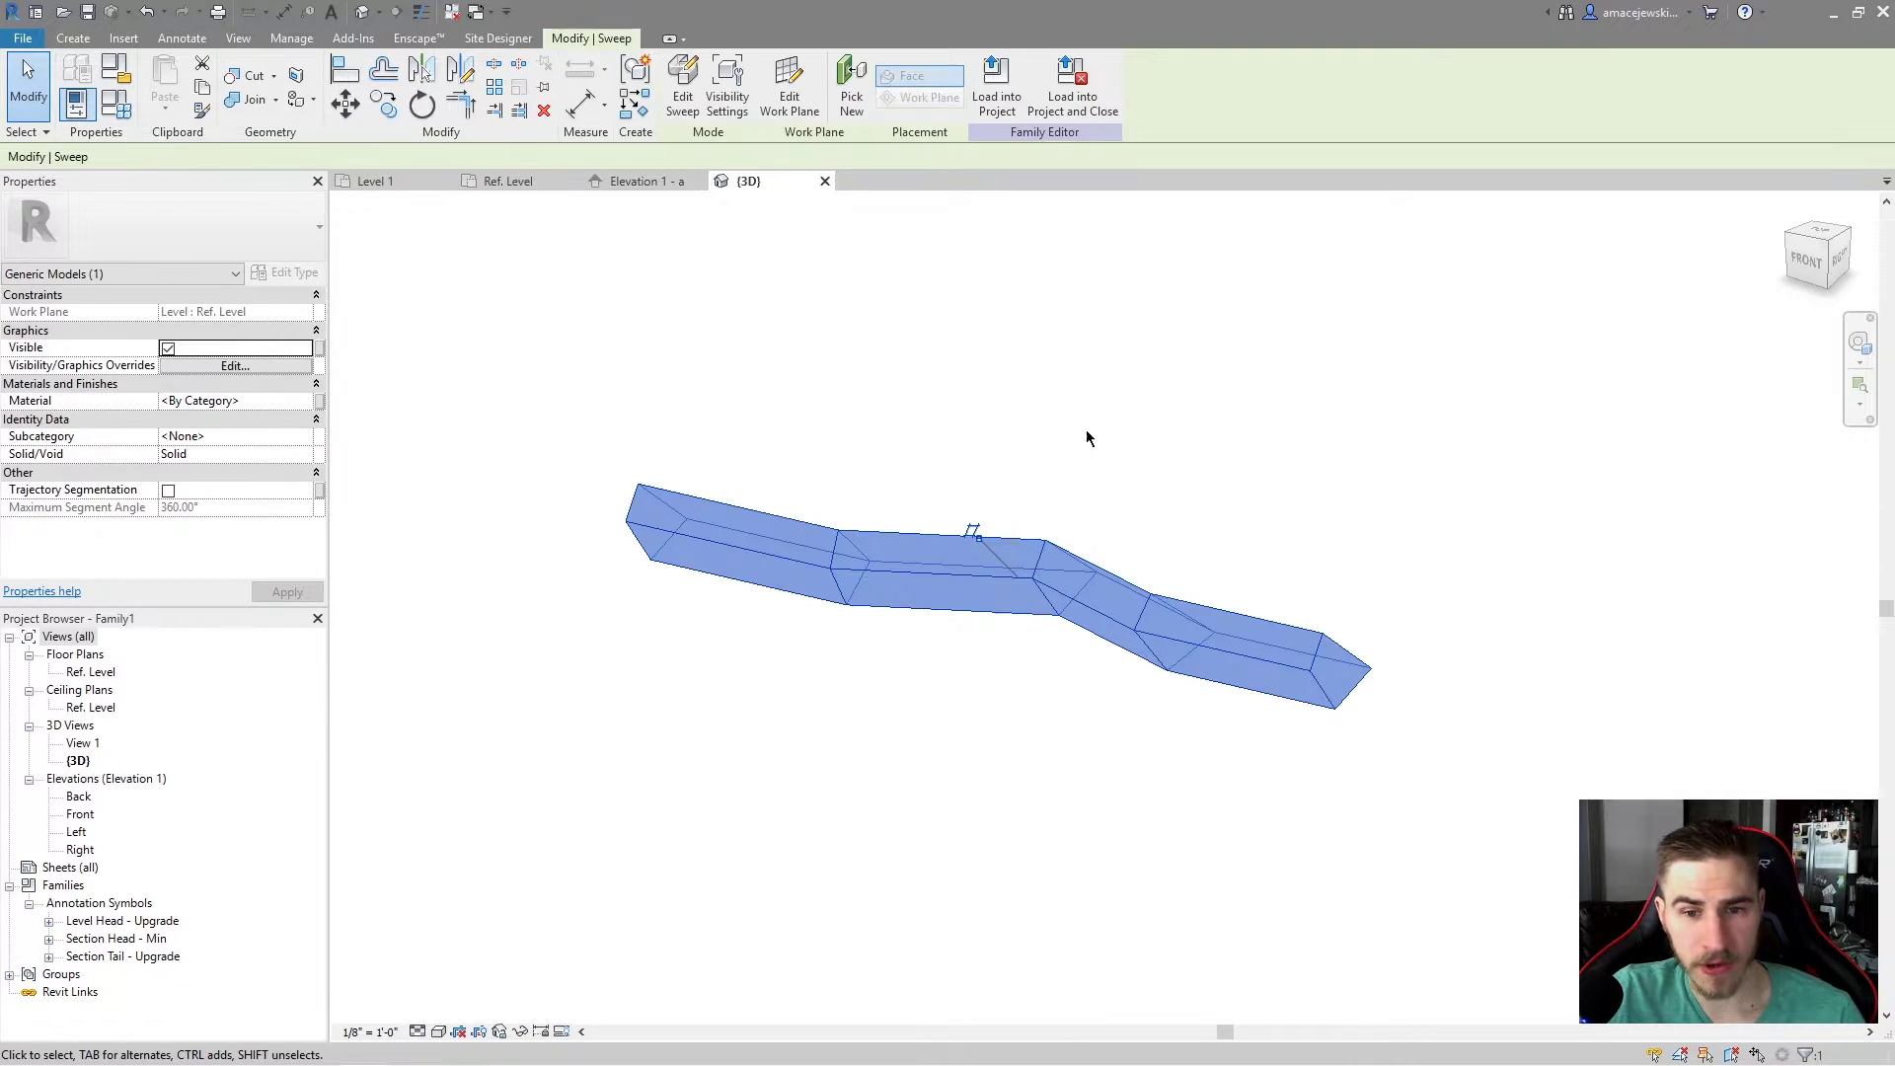
pyautogui.click(1206, 485)
pyautogui.keyDown('shift'); pyautogui.moveTo(884, 495); pyautogui.dragTo(888, 719, button='middle'); pyautogui.keyUp('shift')
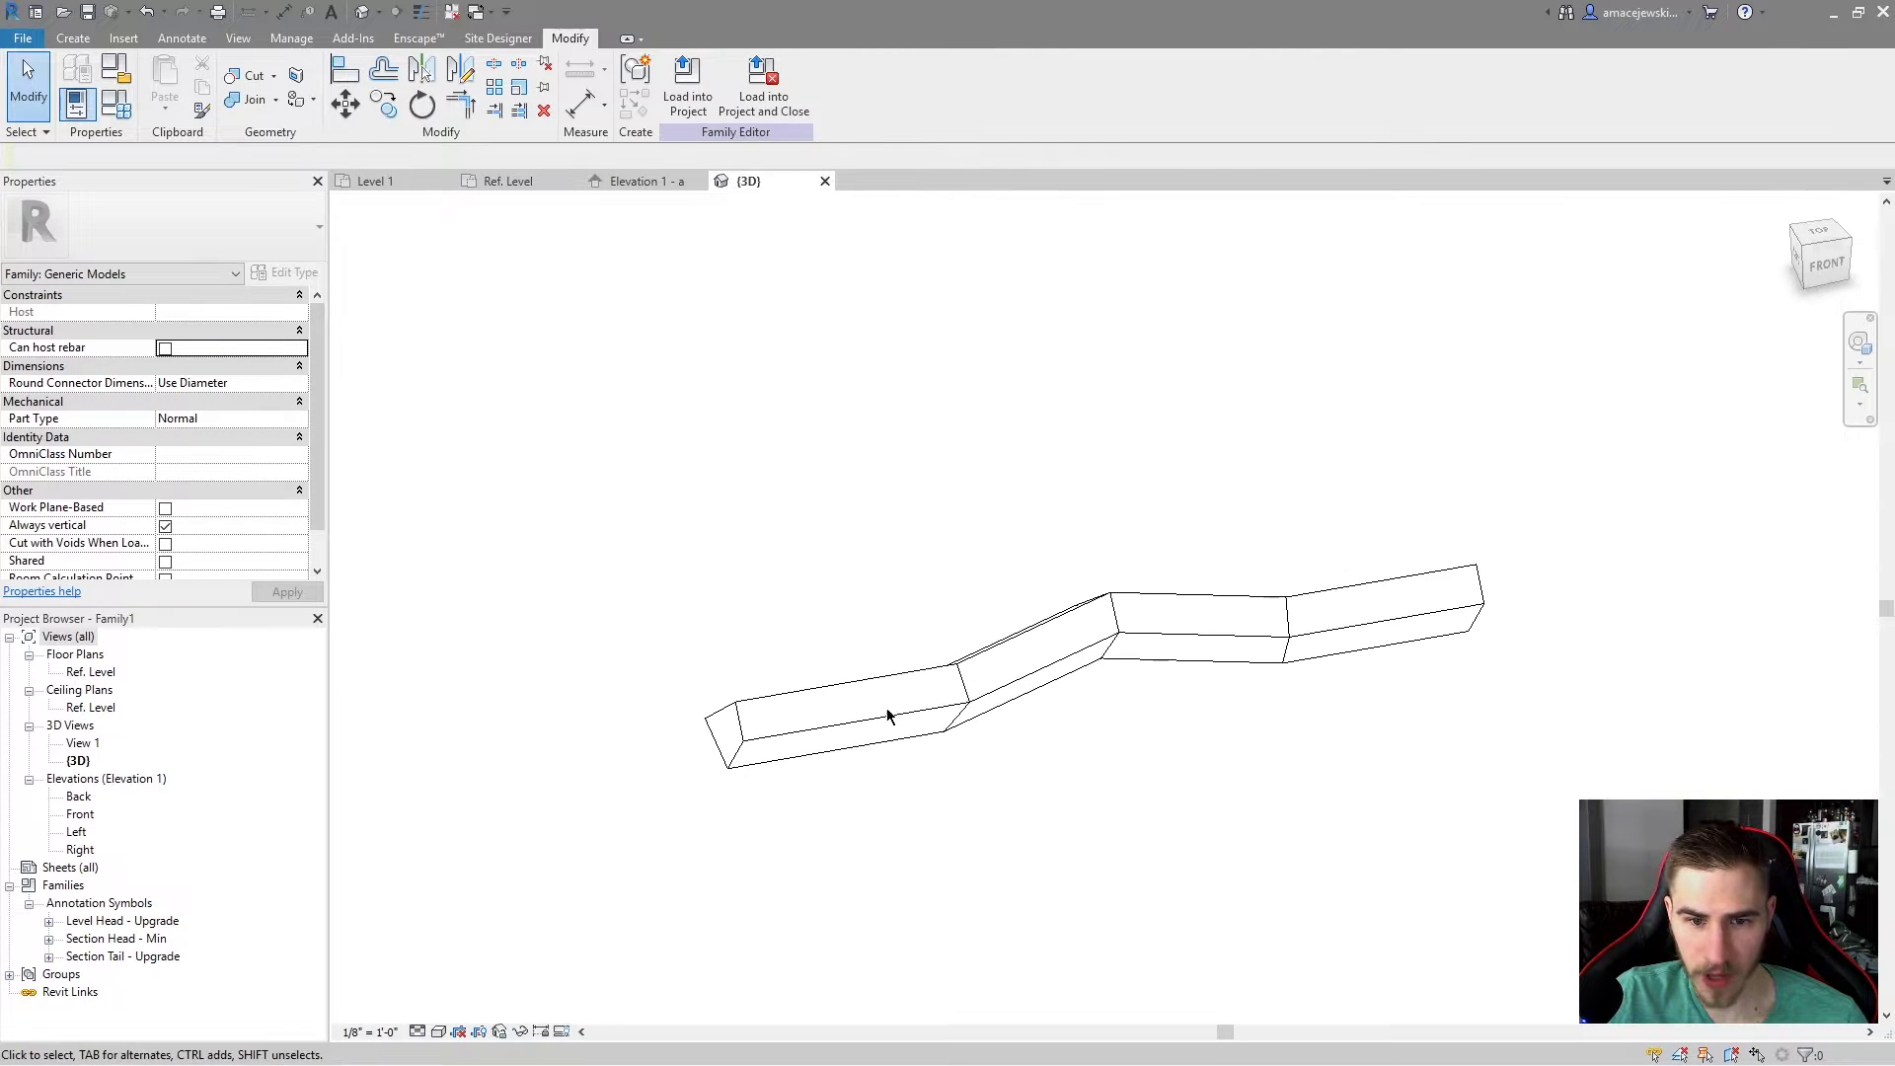
pyautogui.keyDown('shift'); pyautogui.moveTo(1054, 681); pyautogui.dragTo(1189, 862, button='middle'); pyautogui.keyUp('shift')
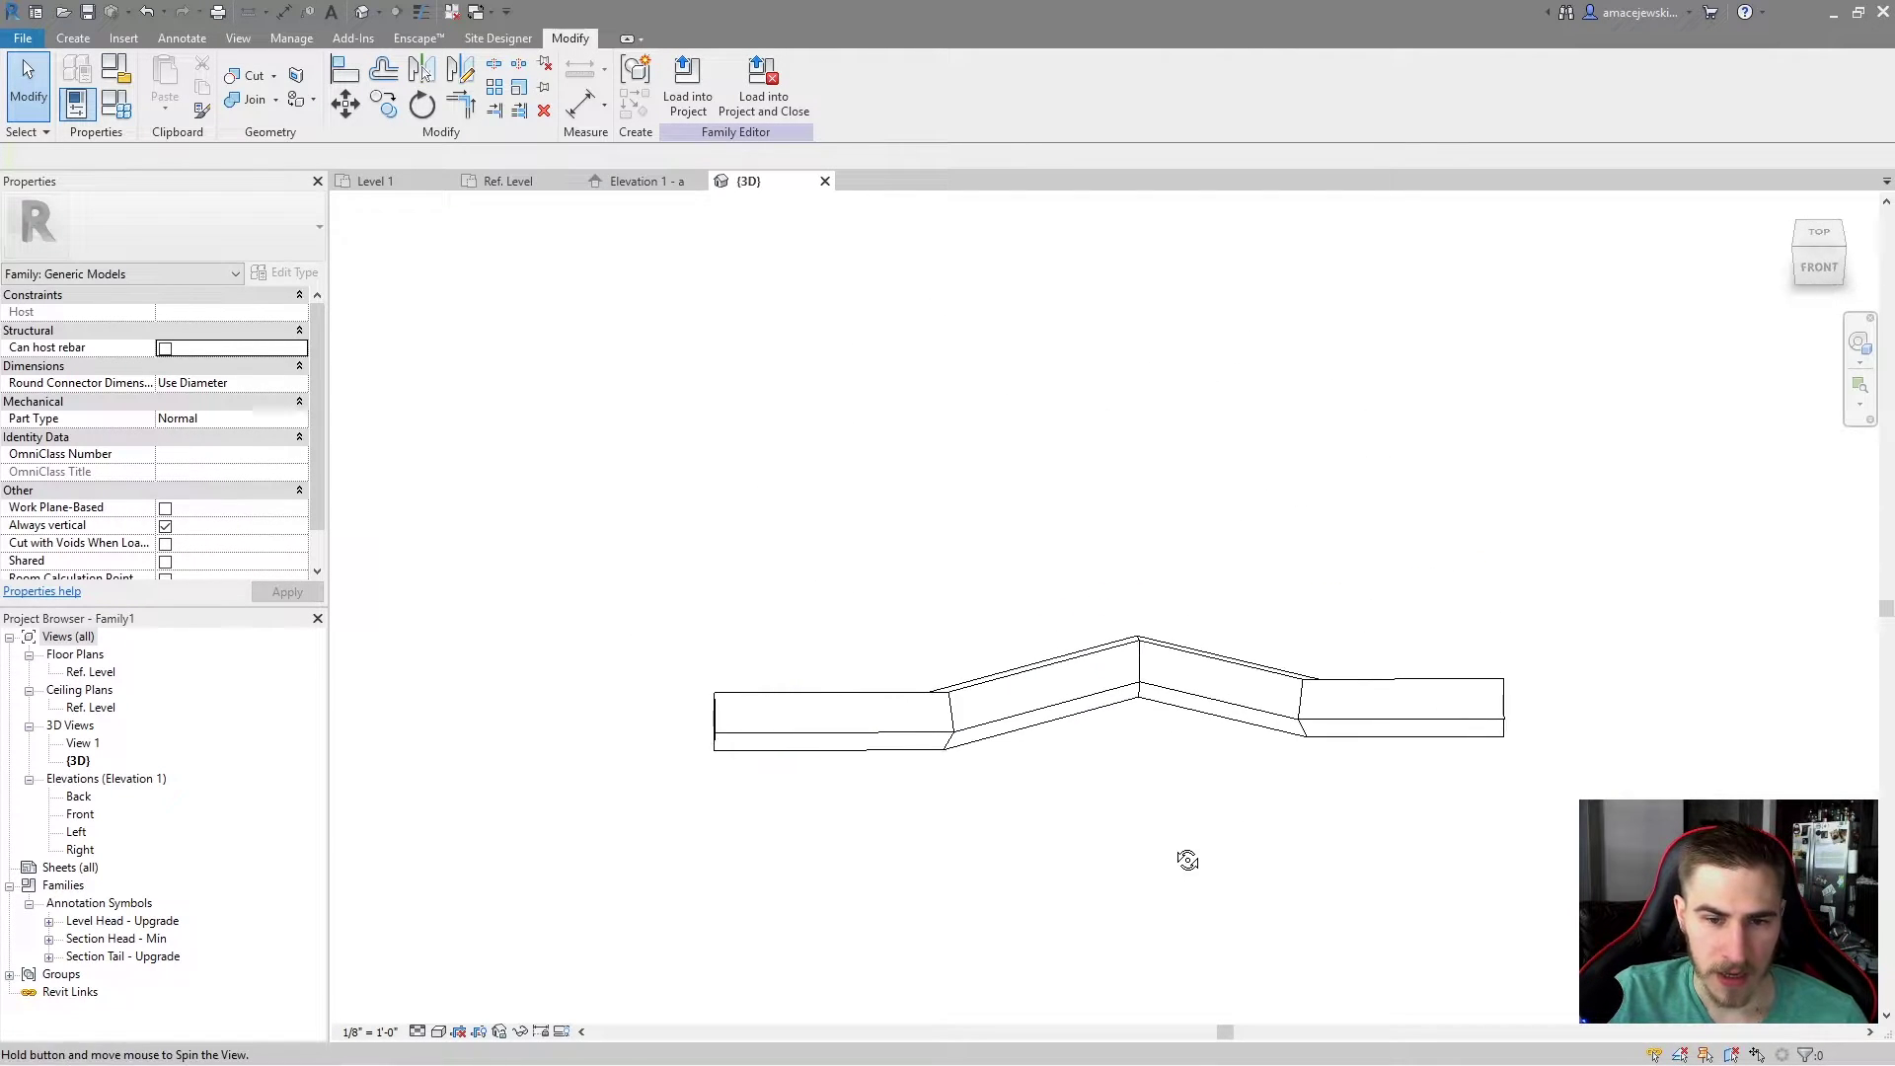
pyautogui.keyDown('shift'); pyautogui.moveTo(1035, 687); pyautogui.dragTo(901, 660, button='middle'); pyautogui.keyUp('shift')
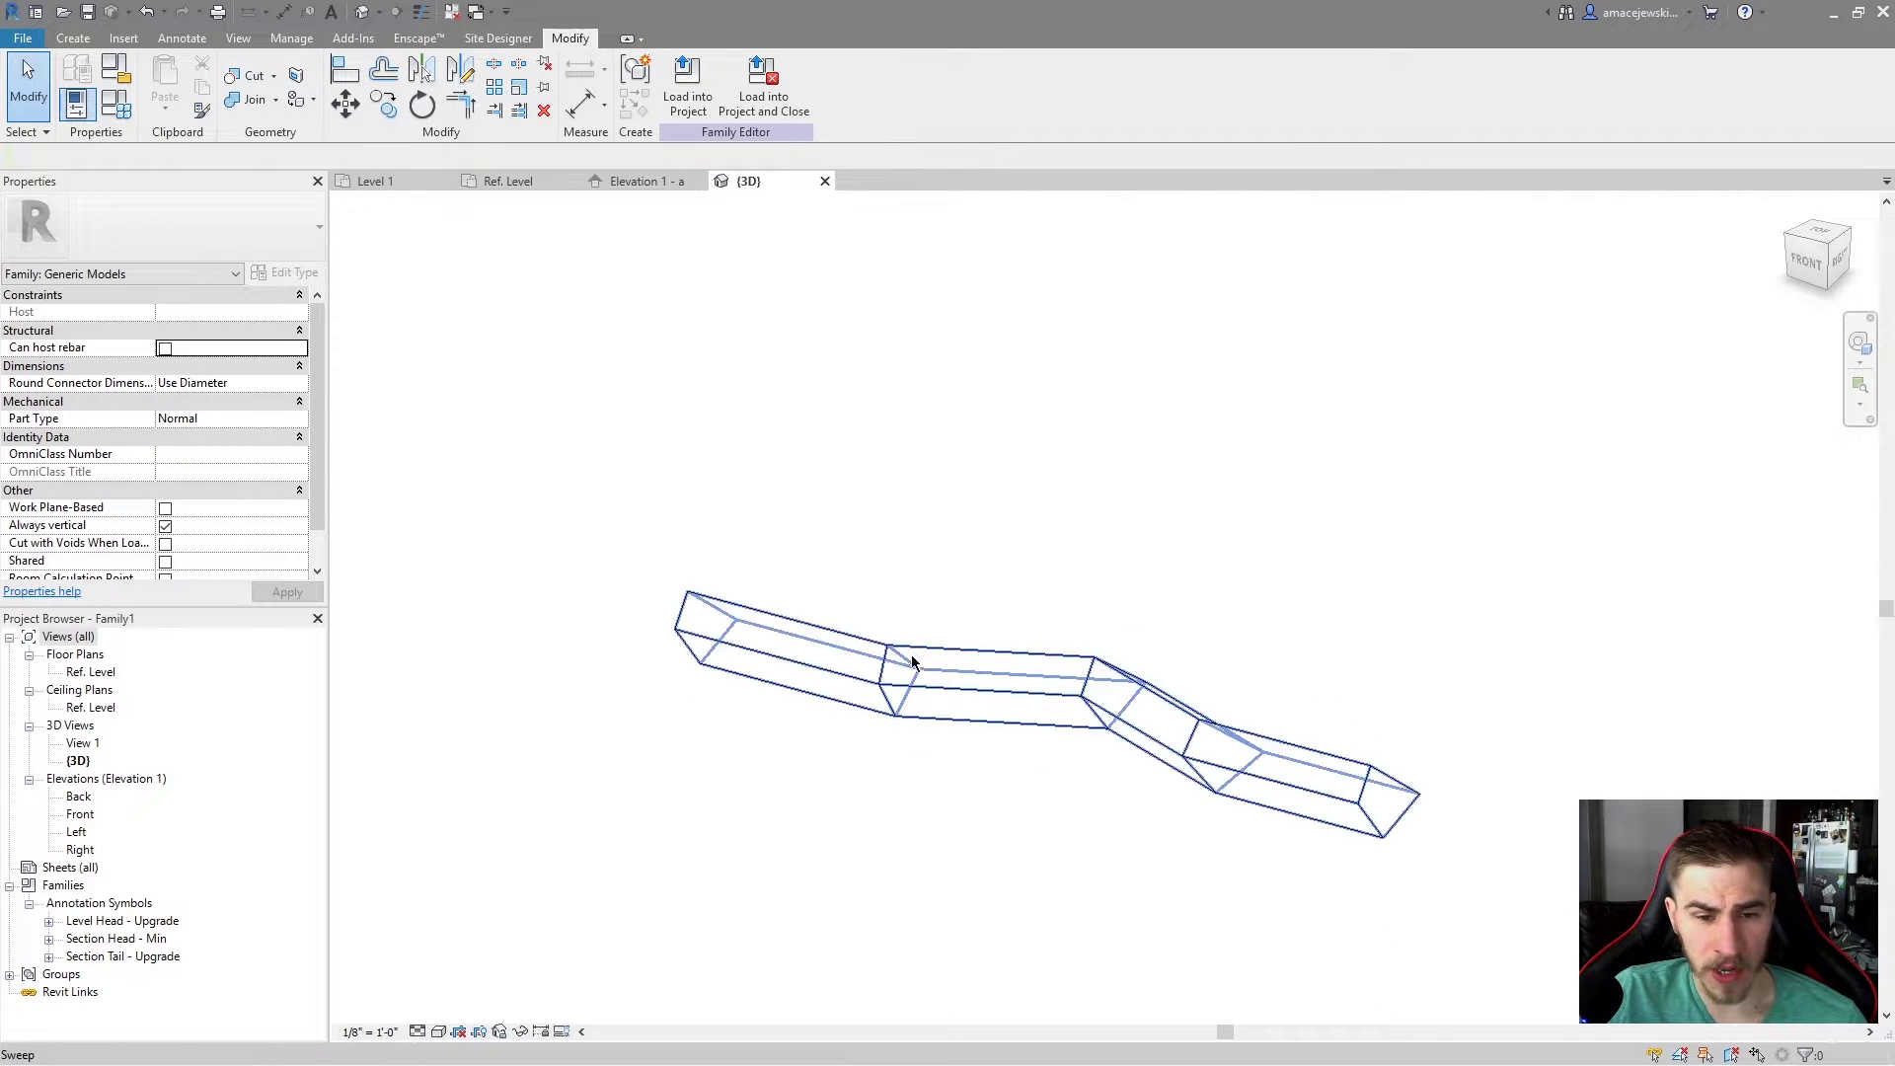
# Step: Reopen the sweep's path sketch and pull the vertex between the second and third segments farther back
pyautogui.click(855, 680)
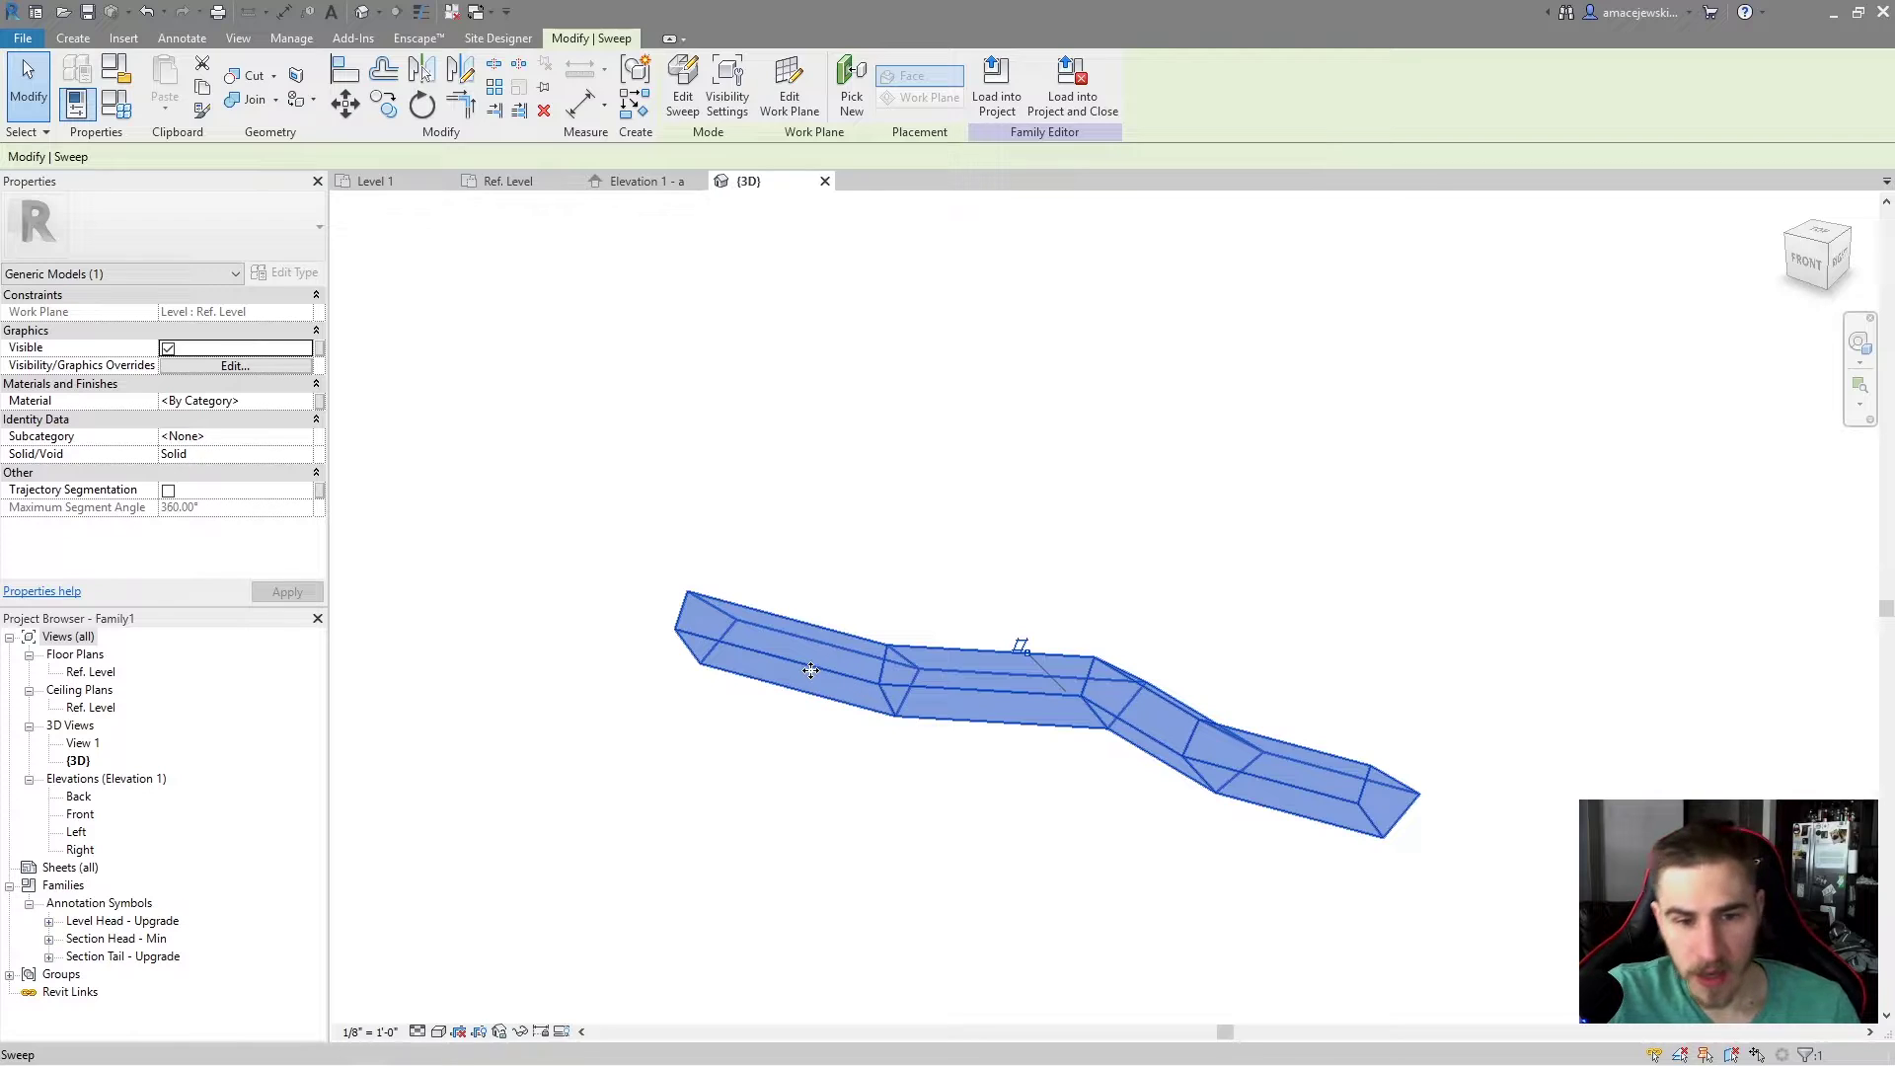
pyautogui.doubleClick(810, 670)
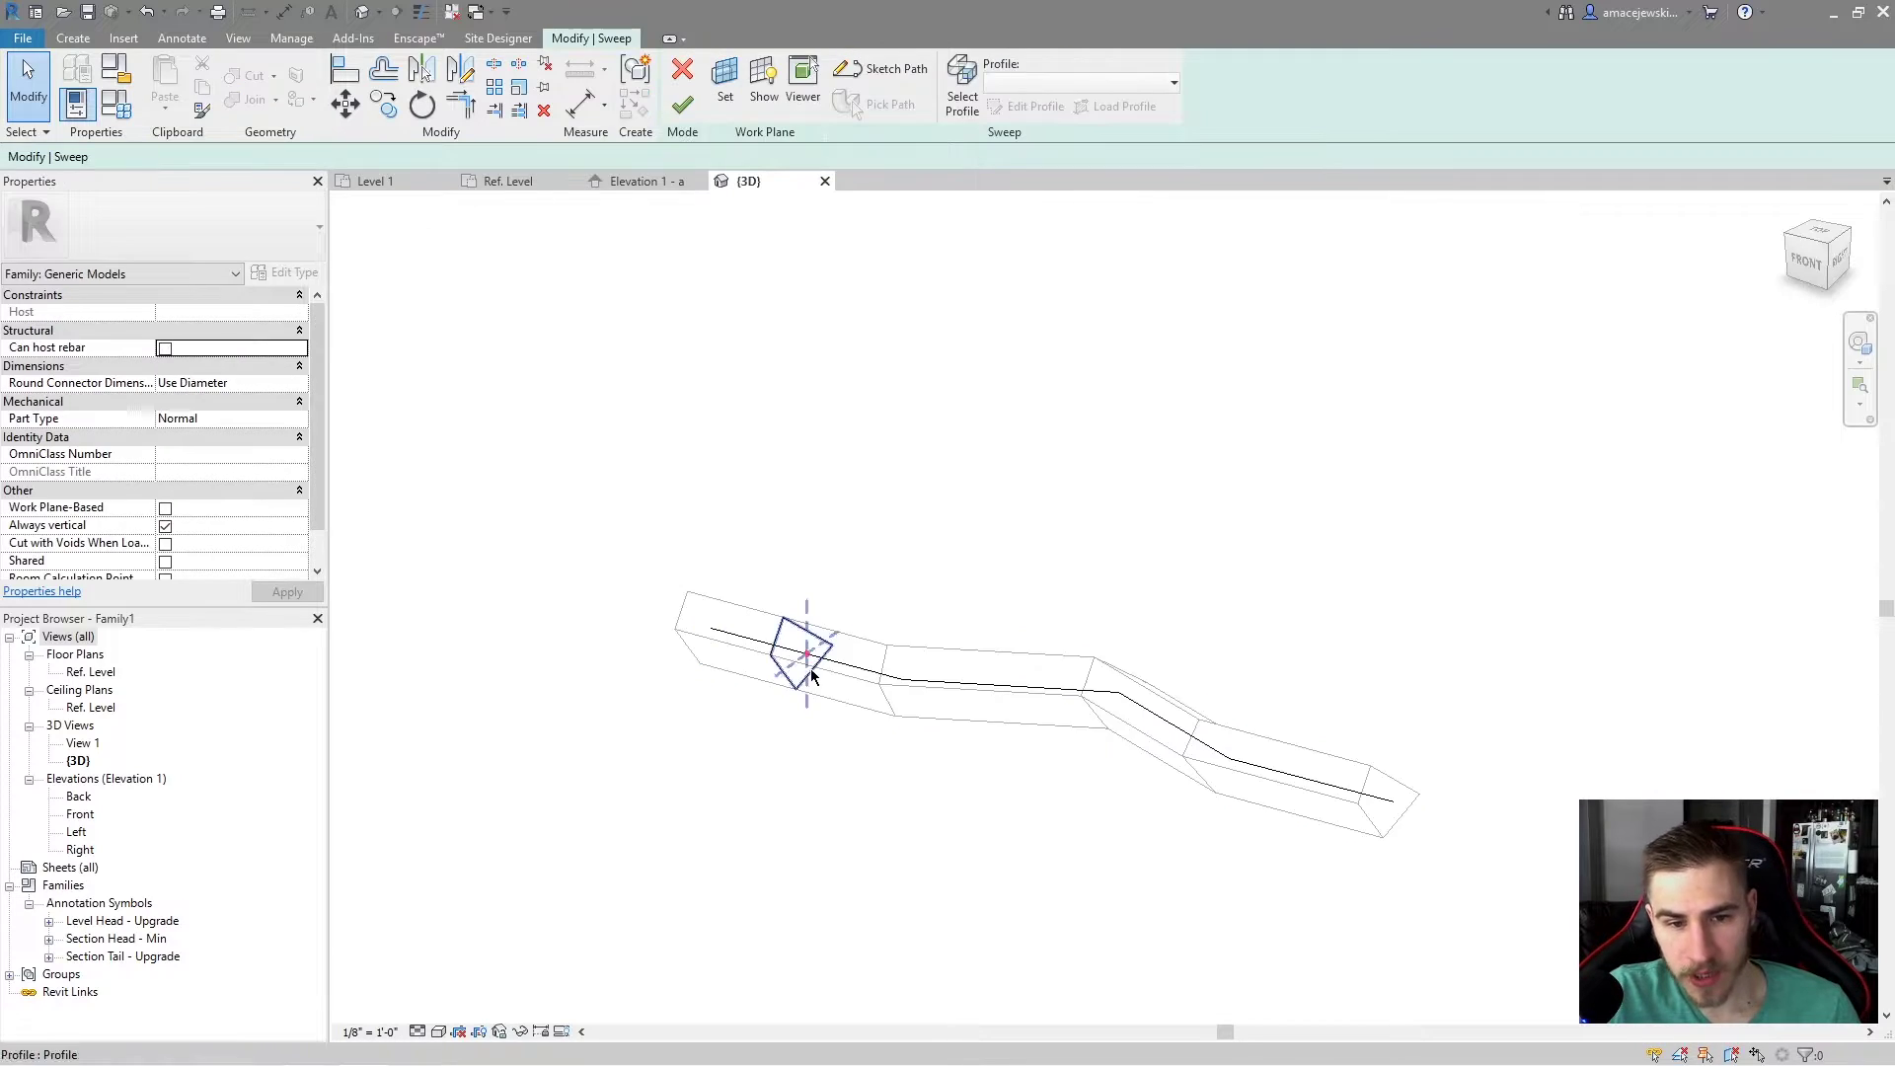
pyautogui.doubleClick(967, 684)
pyautogui.click(1085, 683)
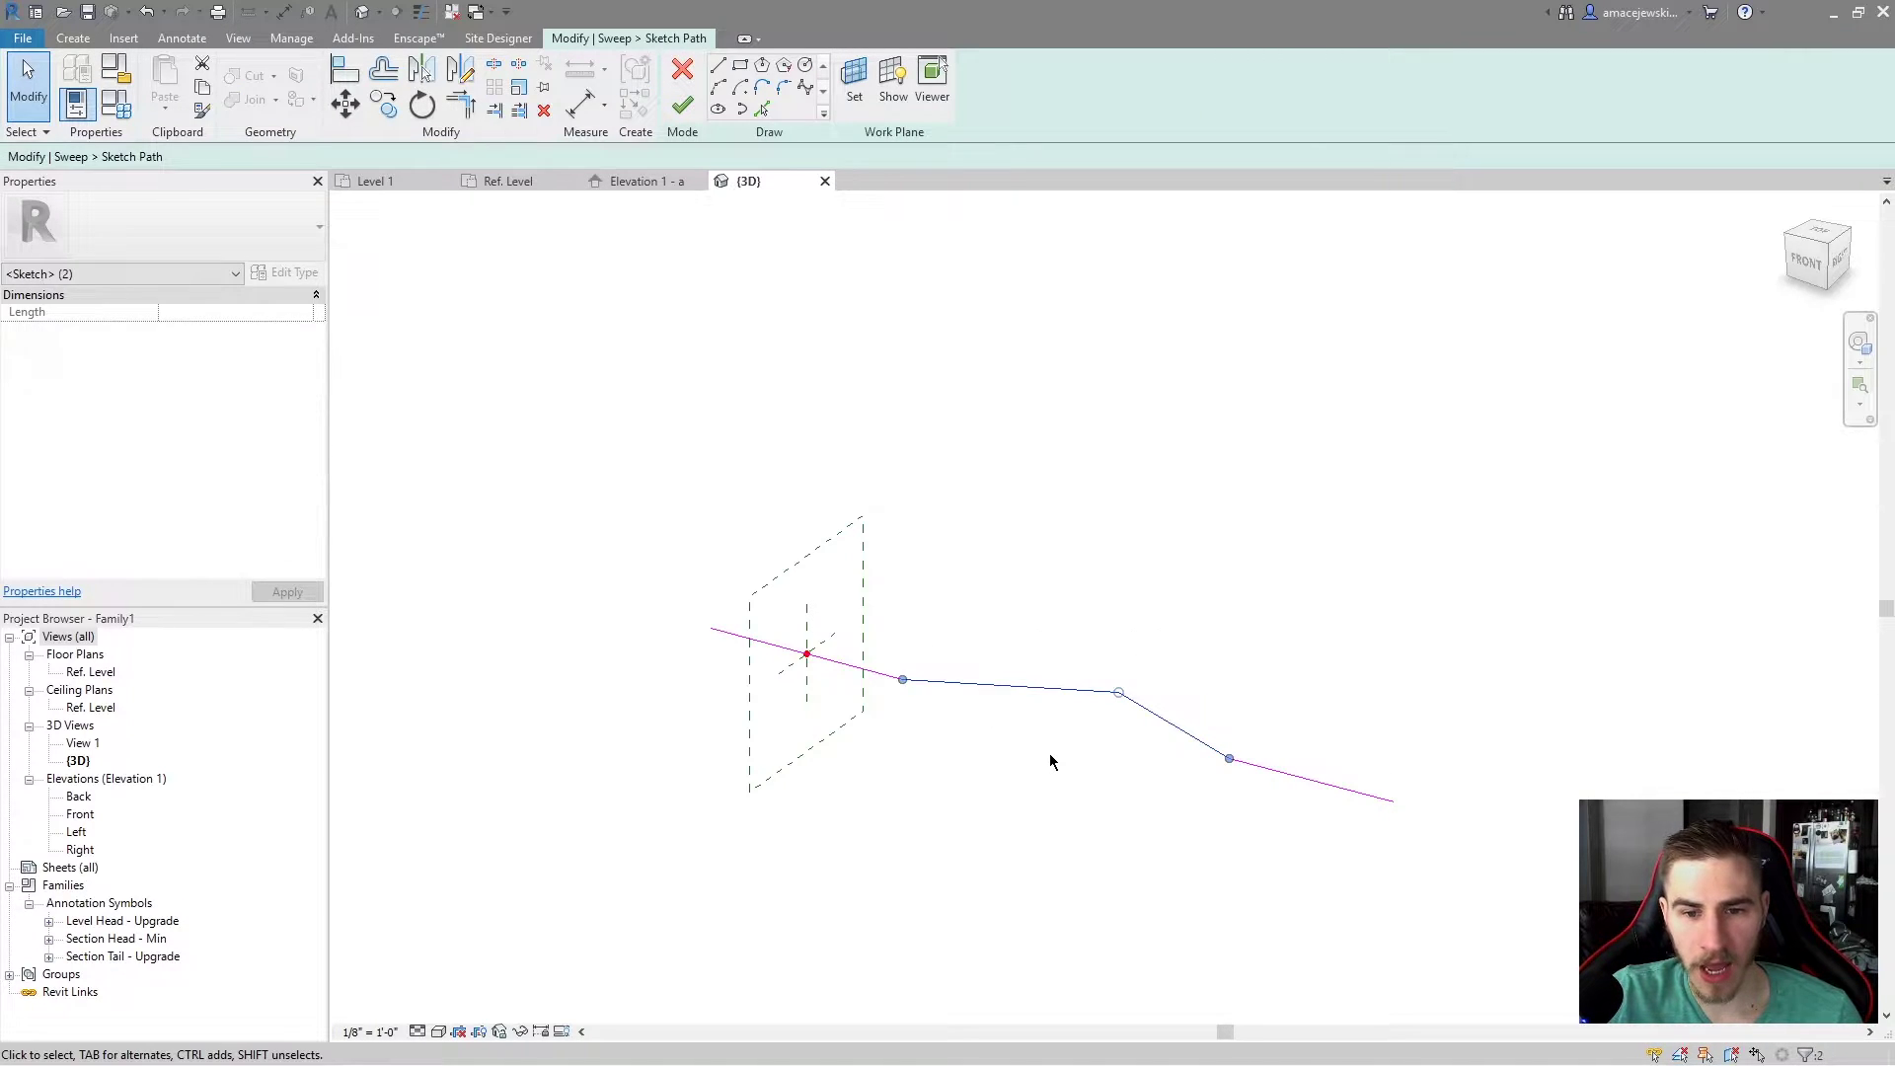
pyautogui.moveTo(1120, 691); pyautogui.dragTo(1153, 631)
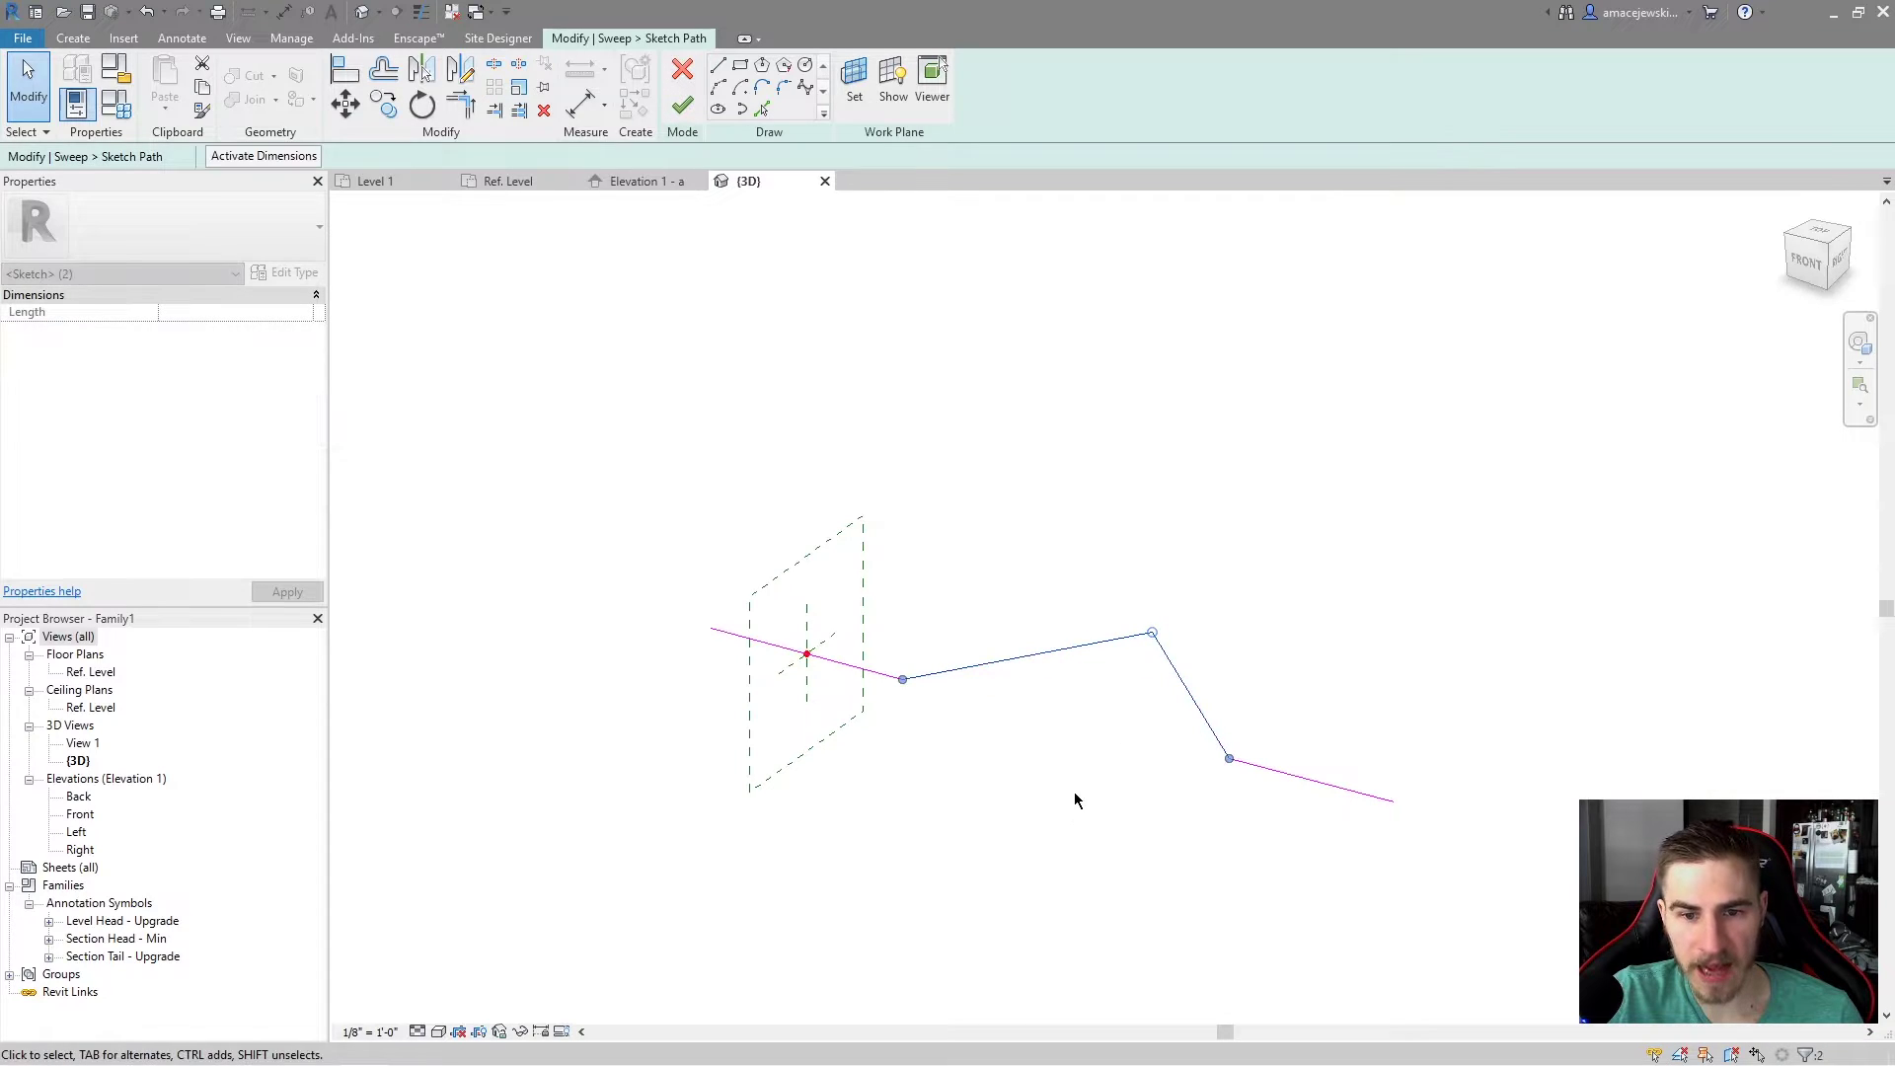
# Step: Pull the vertex between the third and fourth path segments forward, and finish the path sketch and the sweep
pyautogui.click(1234, 775)
pyautogui.moveTo(1230, 759); pyautogui.dragTo(1205, 815)
pyautogui.press('Escape')
pyautogui.click(683, 106)
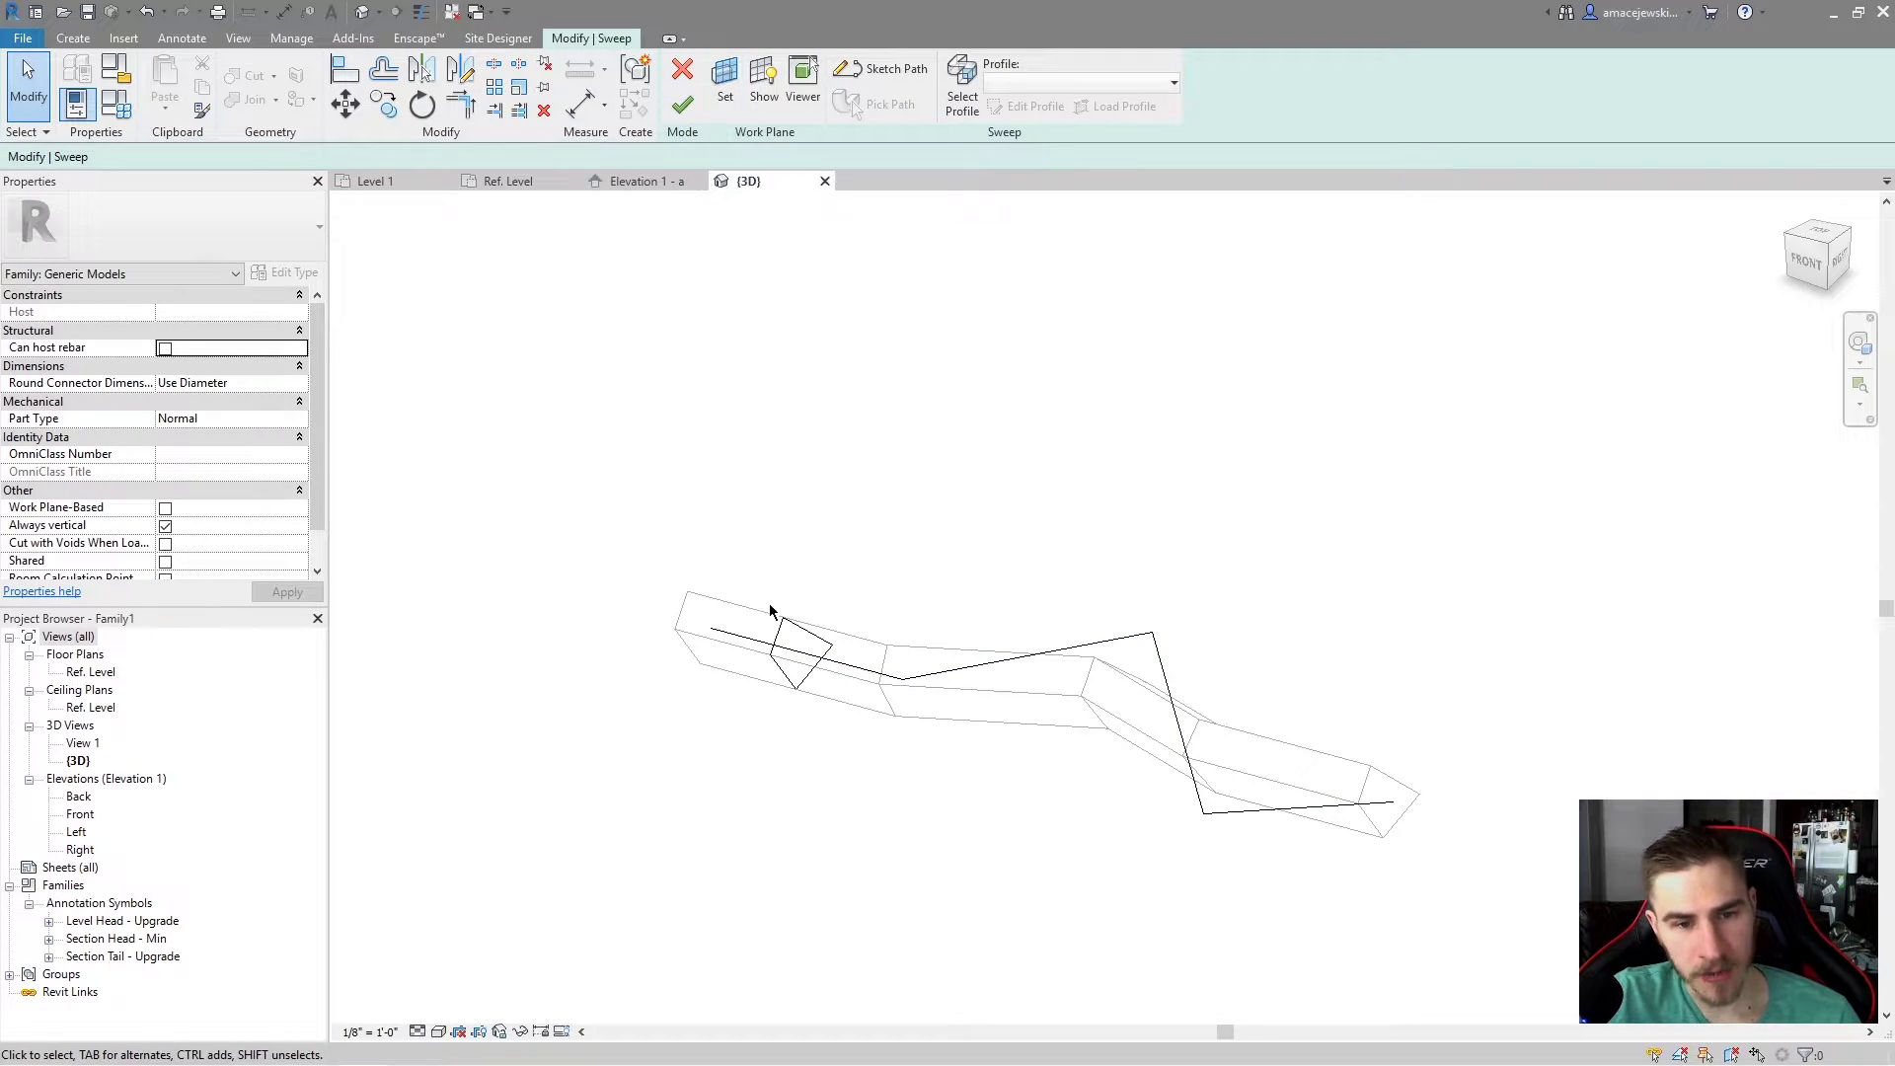
pyautogui.click(682, 106)
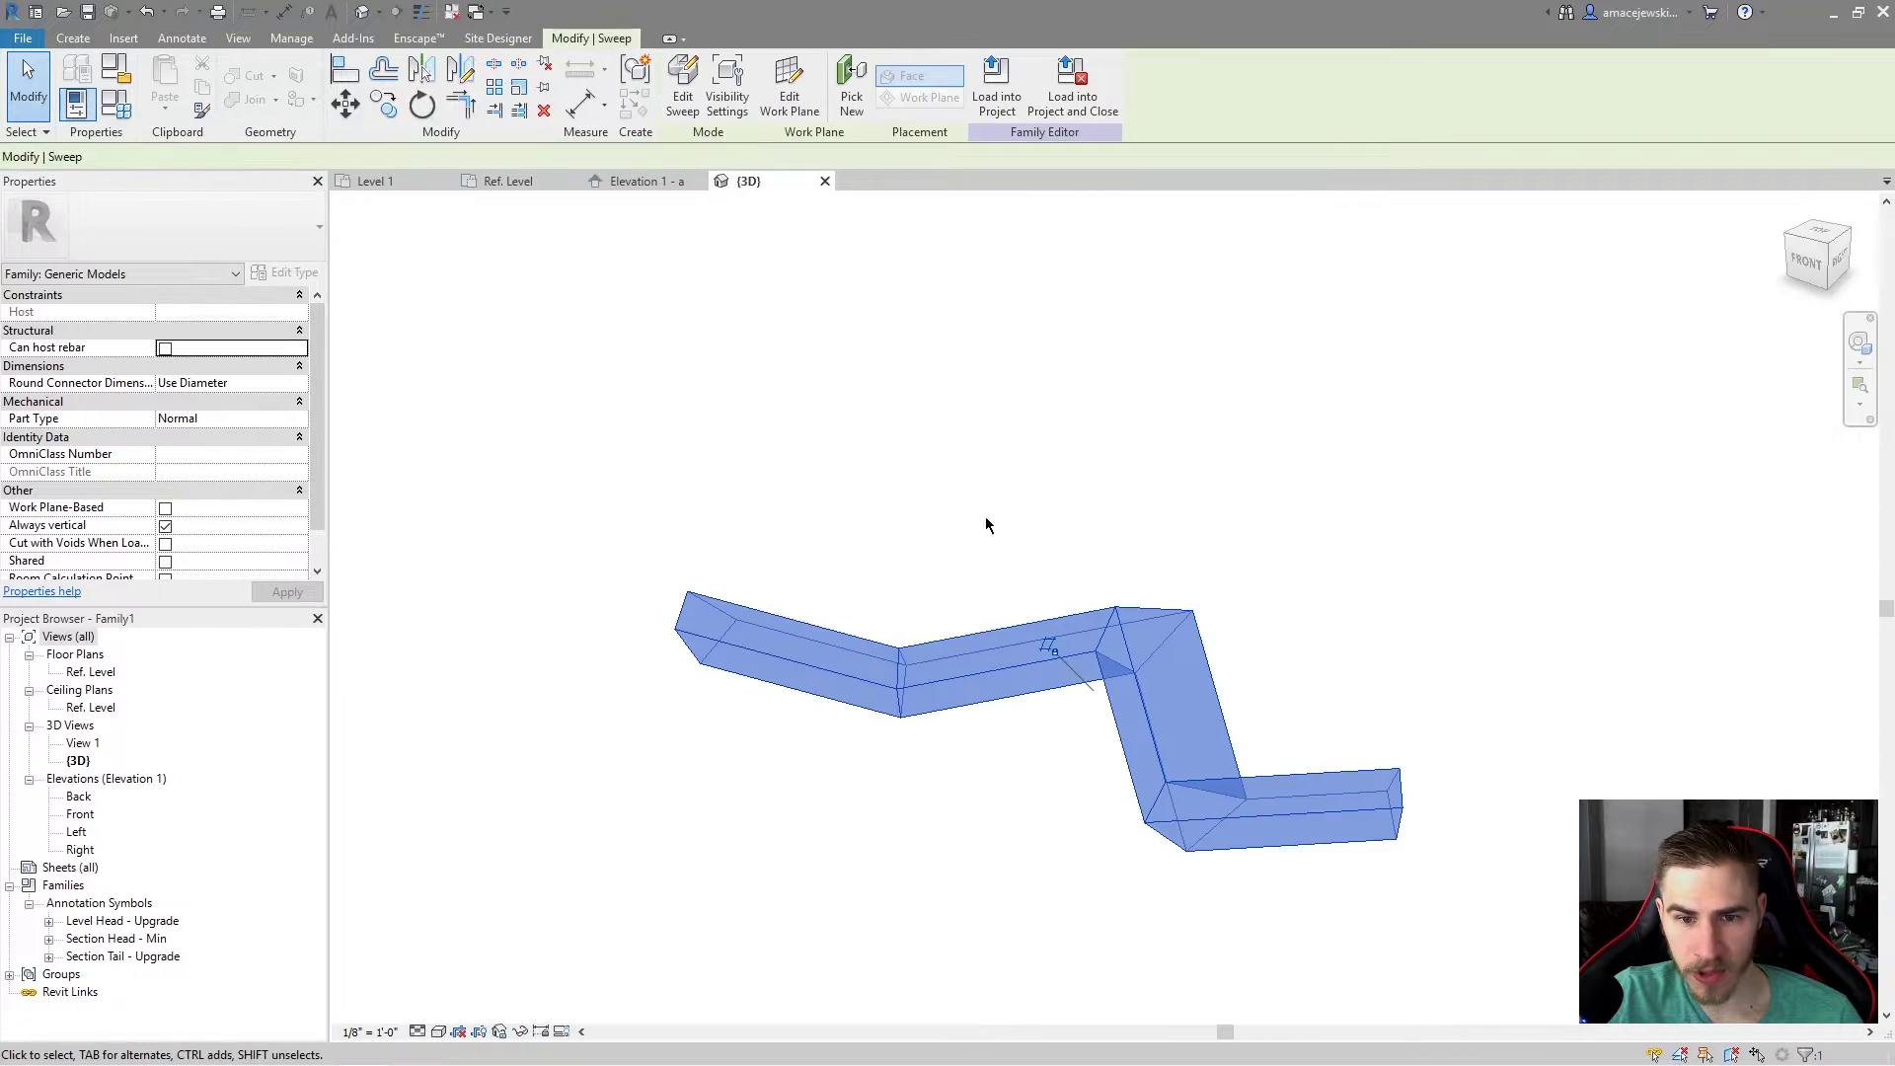
pyautogui.click(998, 821)
pyautogui.keyDown('shift'); pyautogui.moveTo(998, 820); pyautogui.dragTo(1066, 809, button='middle'); pyautogui.keyUp('shift')
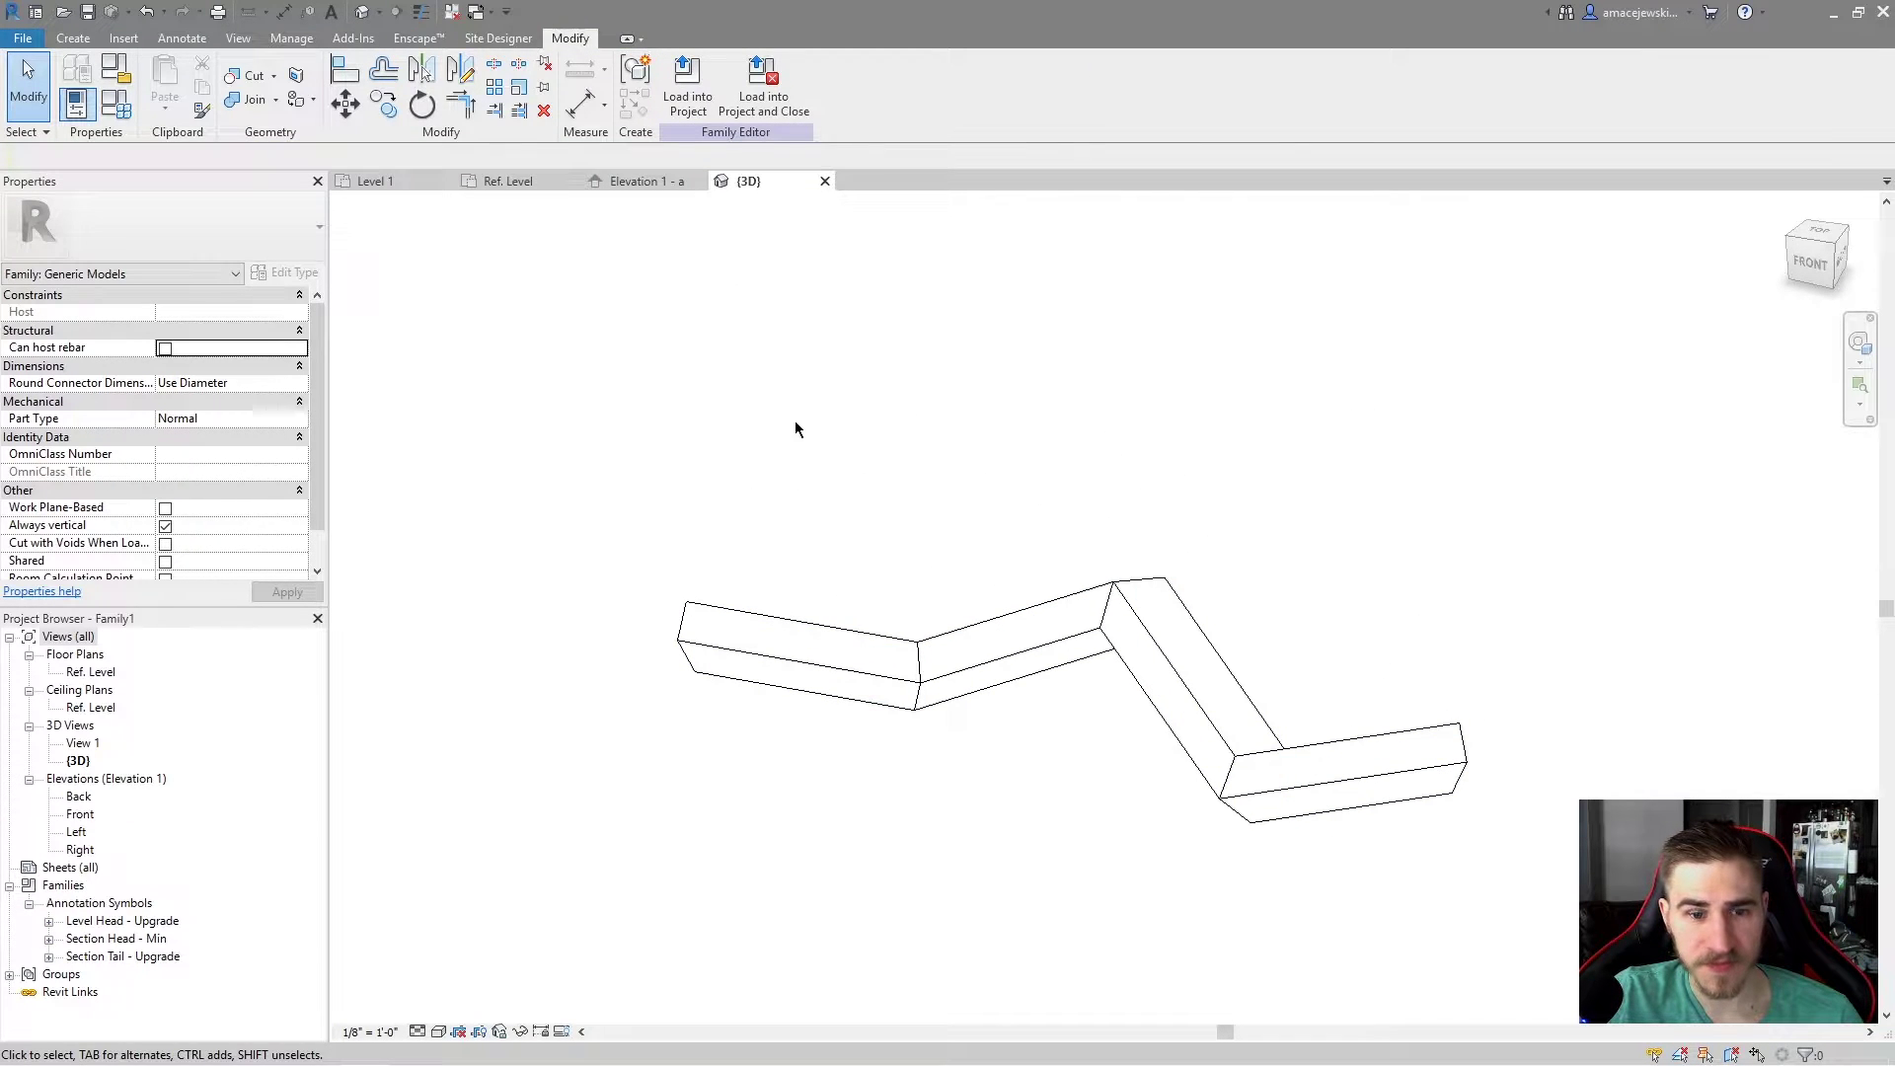
# Step: Reopen the sweep's profile sketch and move the four-sided profile's upper edge and adjoining steep side edge inward
pyautogui.doubleClick(916, 681)
pyautogui.click(811, 671)
pyautogui.doubleClick(812, 671)
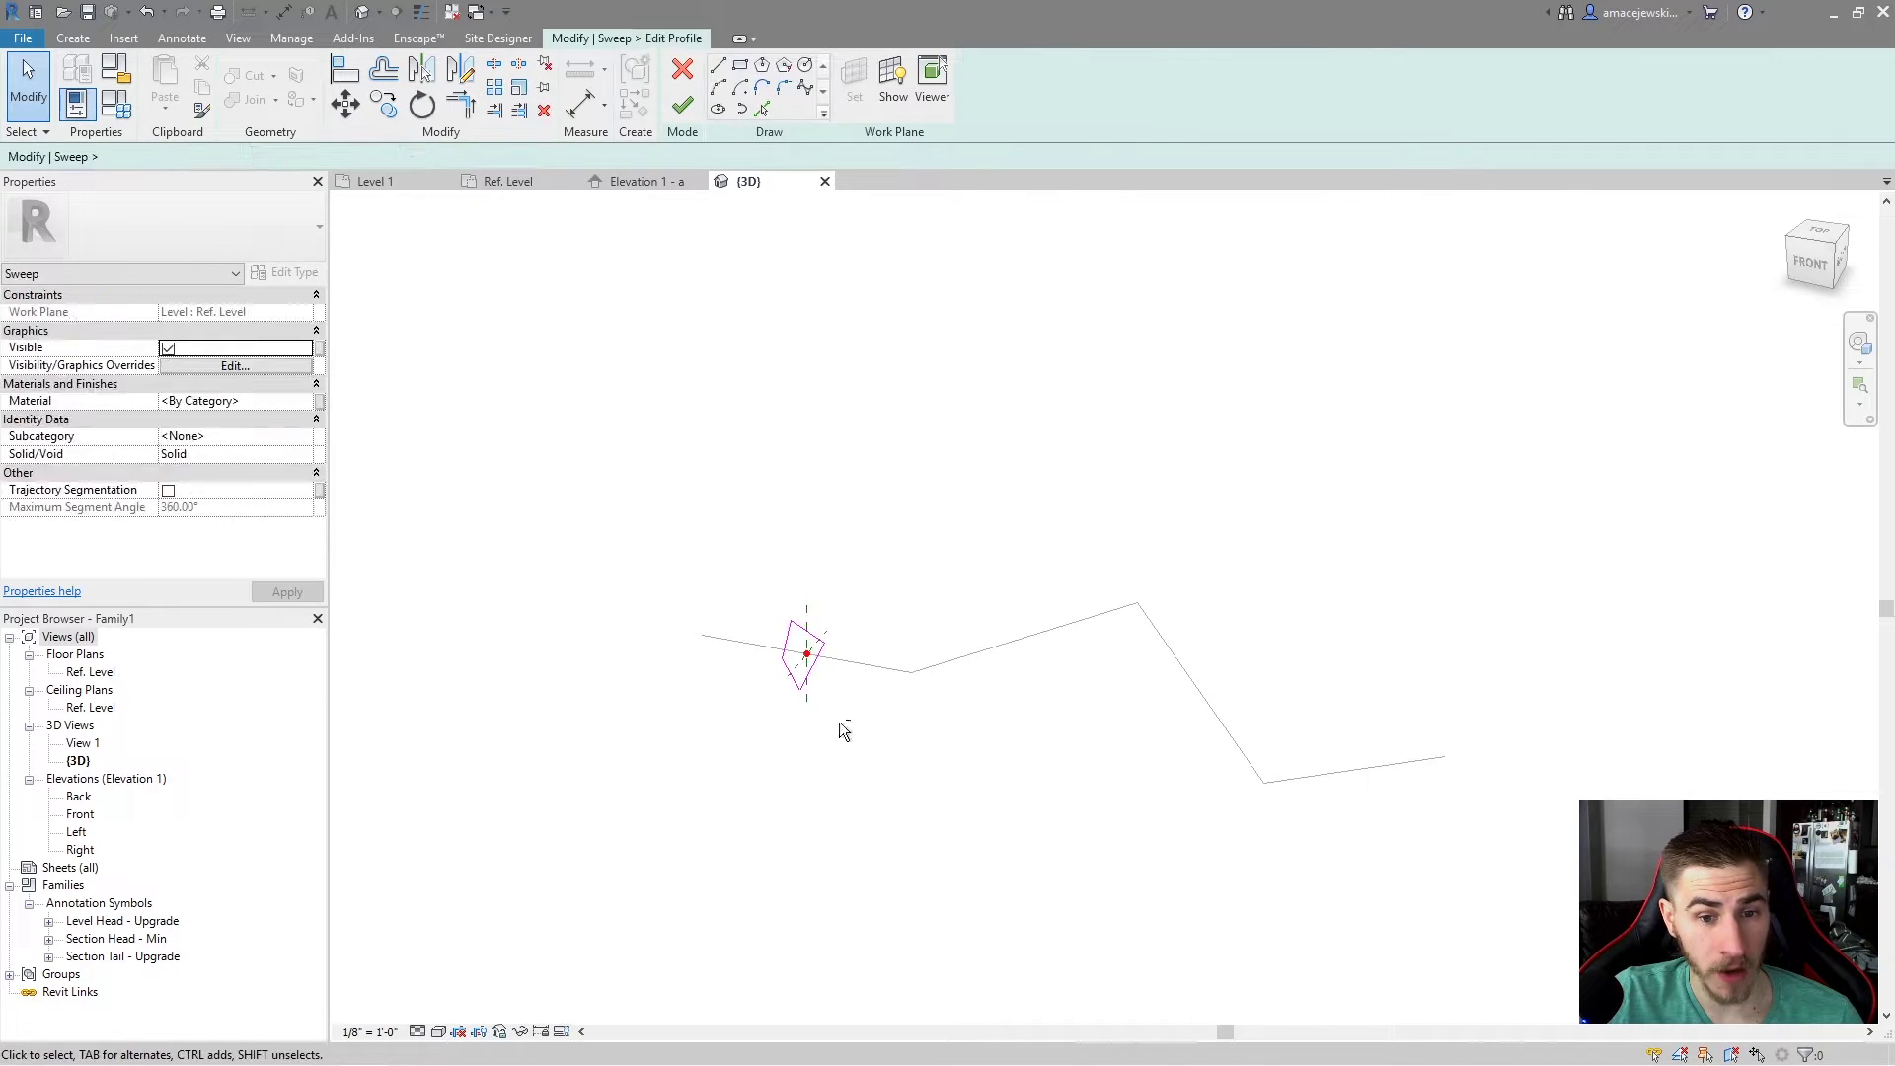
pyautogui.keyDown('shift'); pyautogui.moveTo(839, 724); pyautogui.dragTo(832, 632, button='middle'); pyautogui.keyUp('shift')
pyautogui.moveTo(832, 614); pyautogui.dragTo(849, 642)
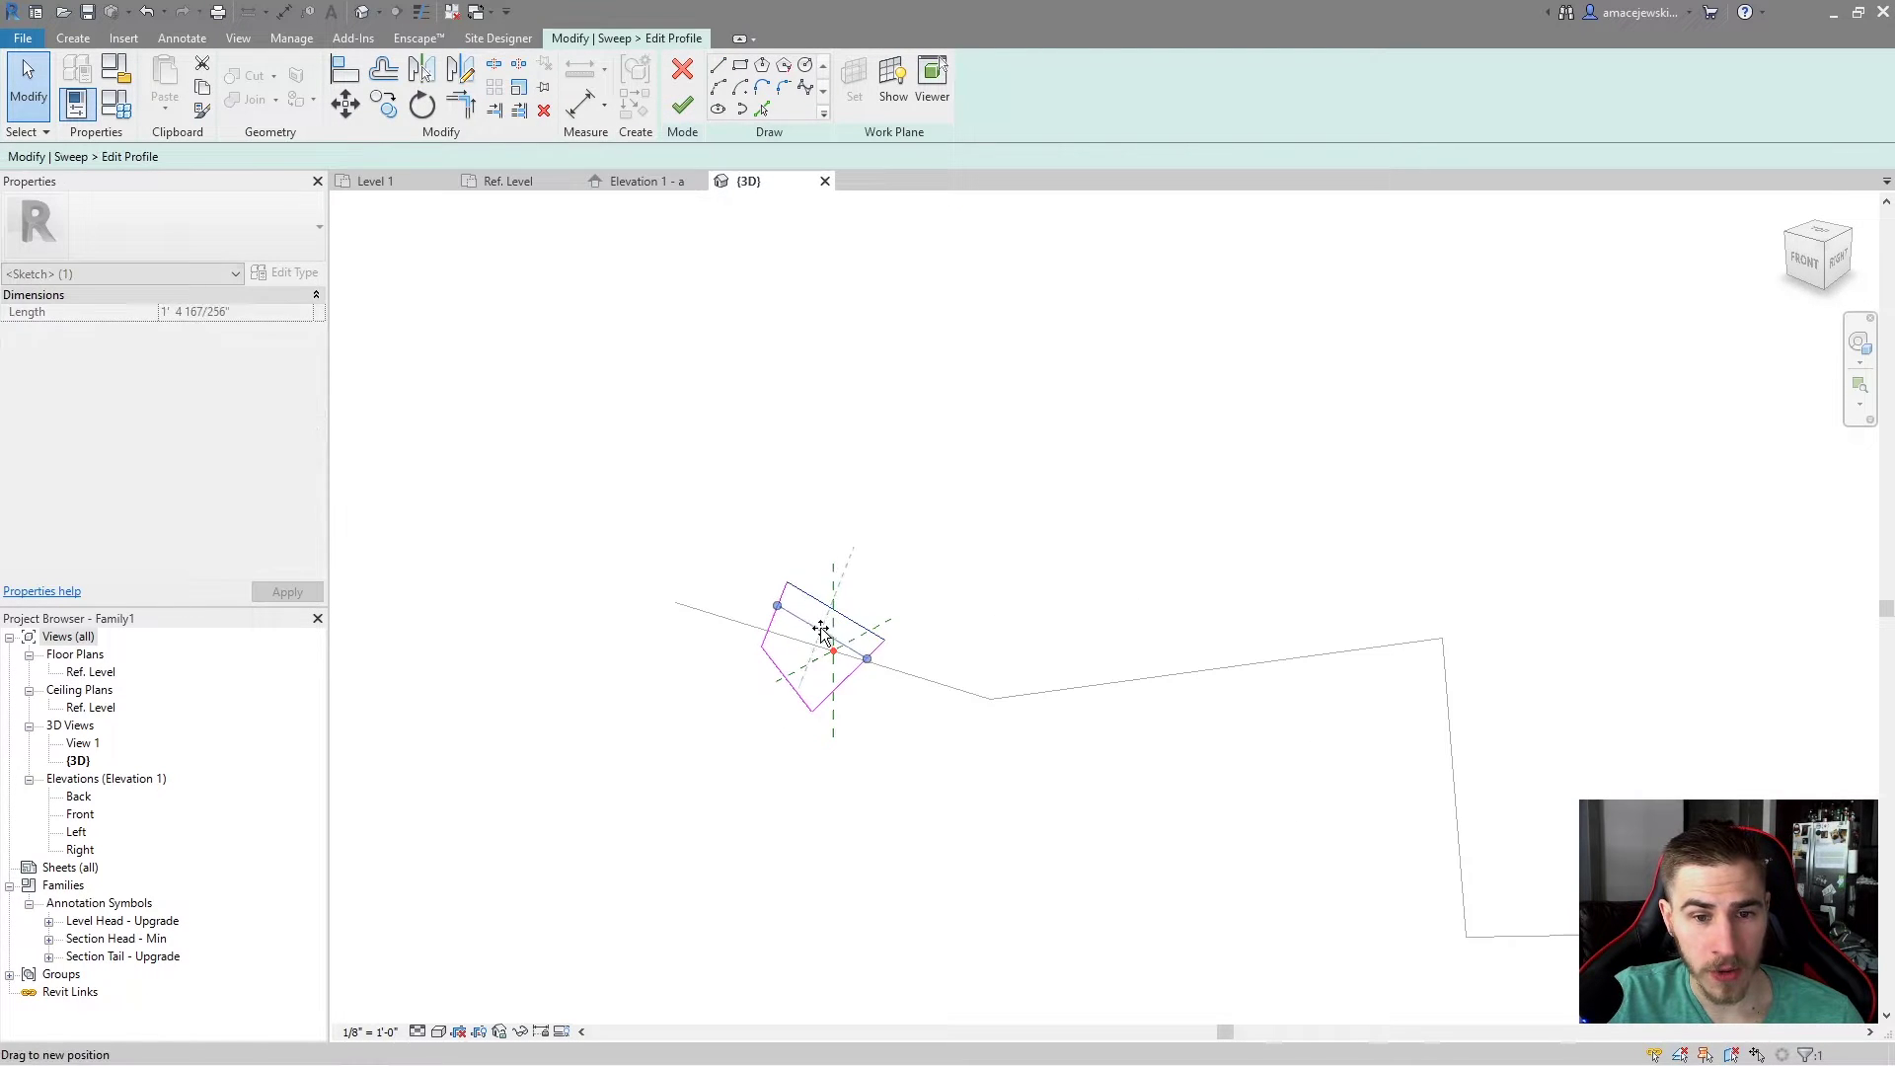
pyautogui.click(801, 702)
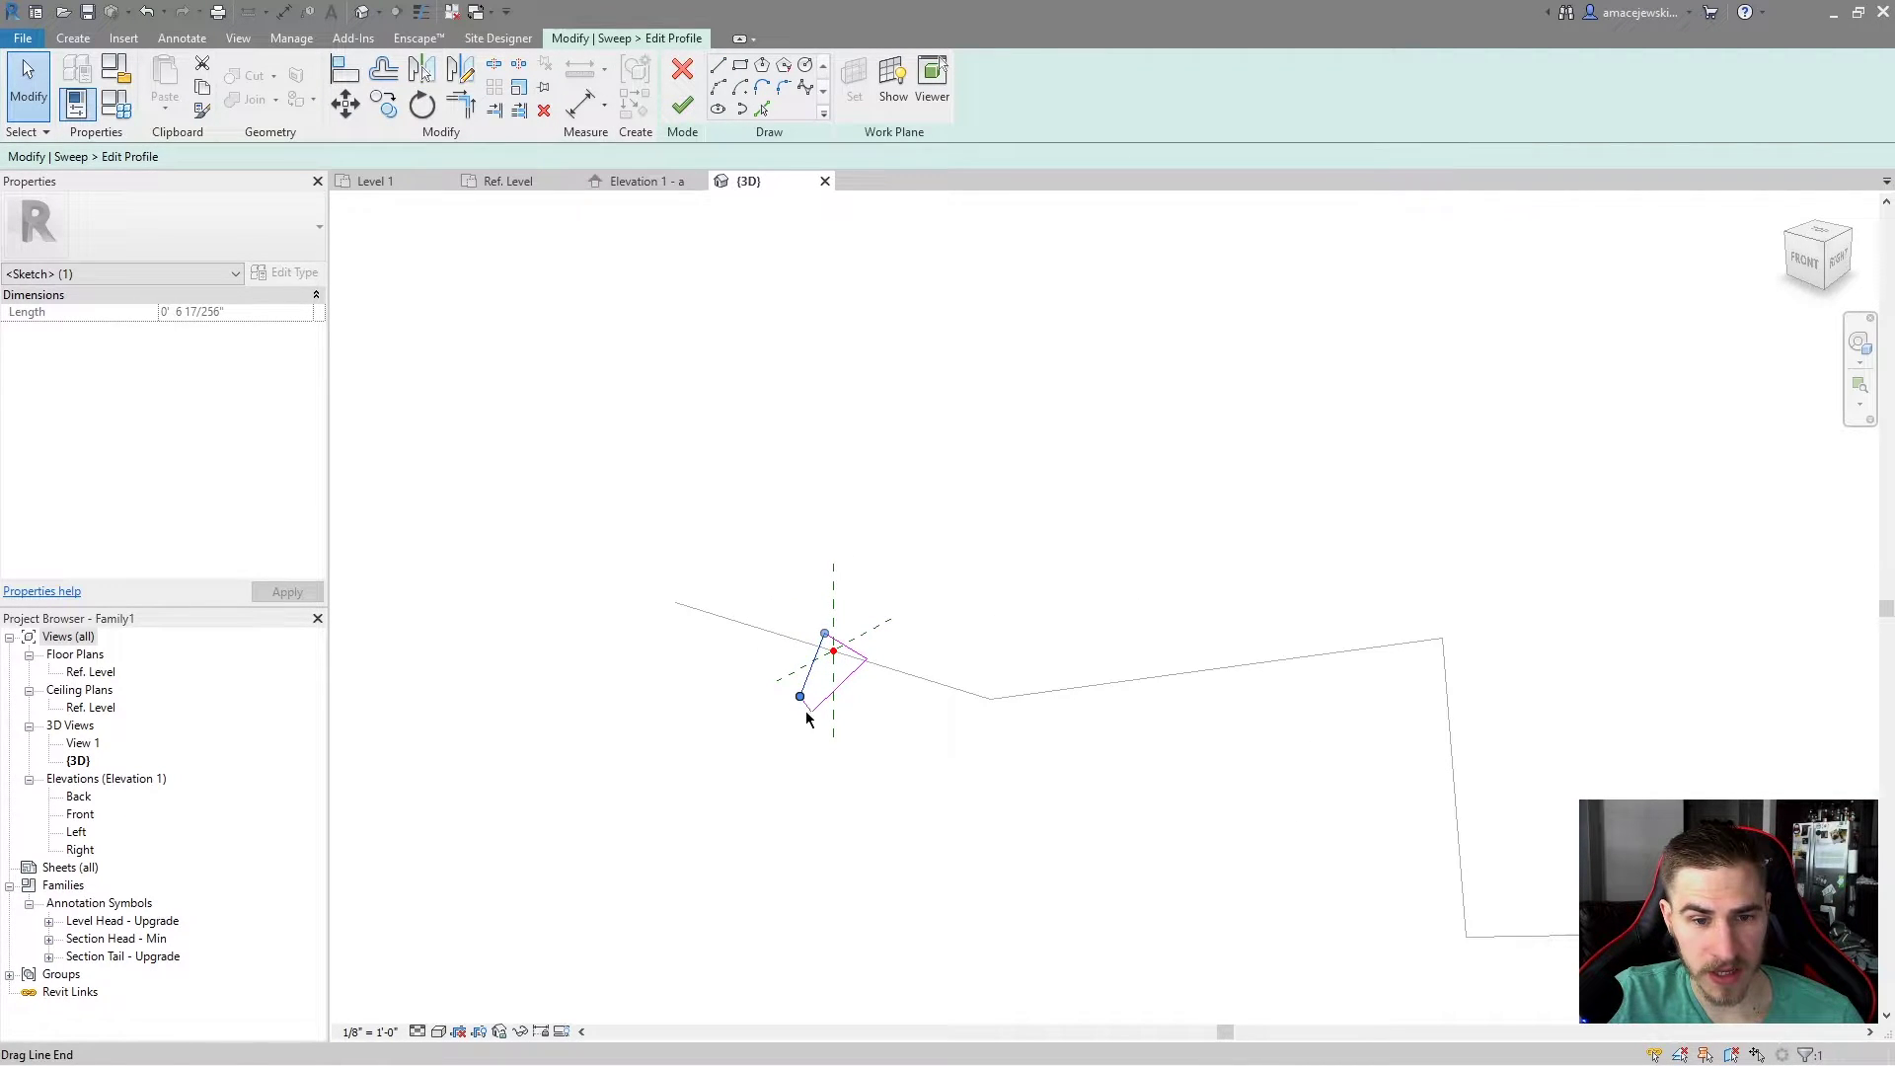
pyautogui.click(761, 668)
# Step: Move the profile's short lower edge outward to form a narrow tapered shape with that edge about 1 3/8" long
pyautogui.click(803, 707)
pyautogui.scroll(4, 803, 708)
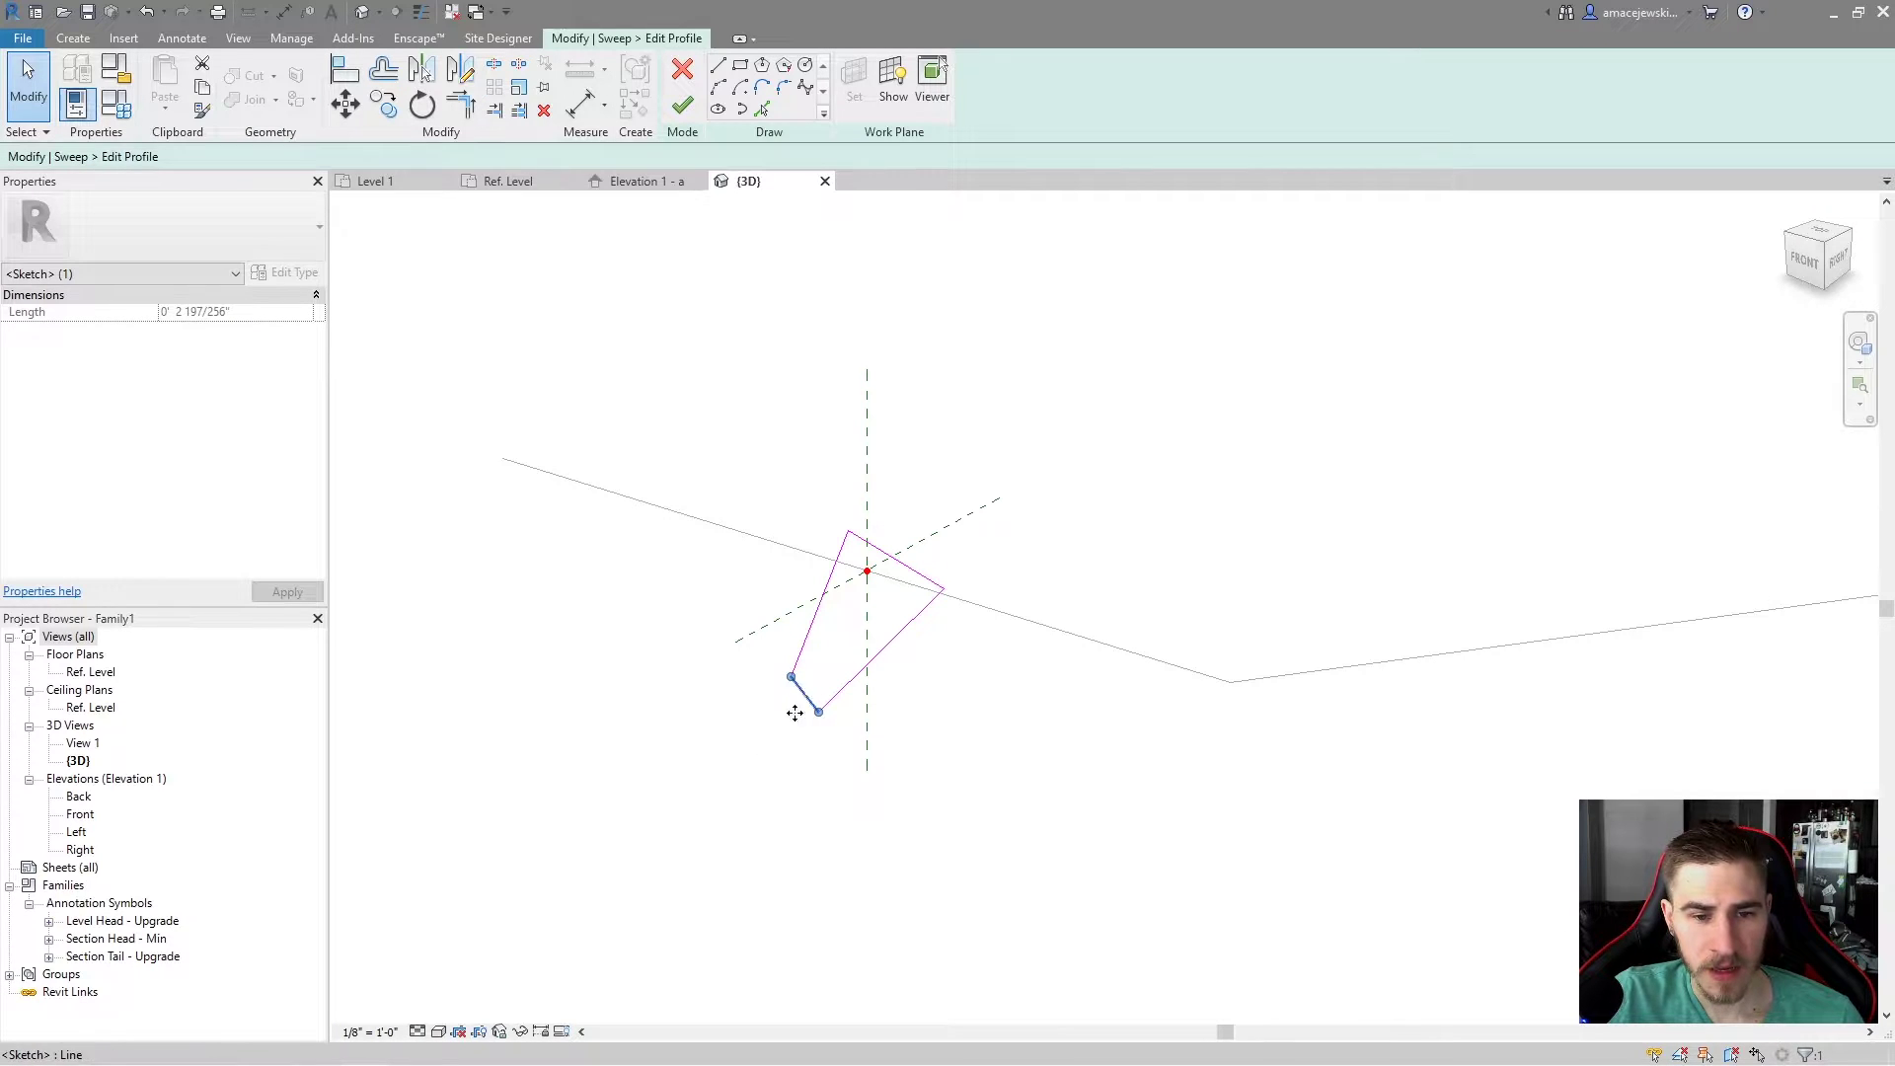
pyautogui.moveTo(796, 713); pyautogui.dragTo(715, 856)
pyautogui.scroll(4, 783, 816)
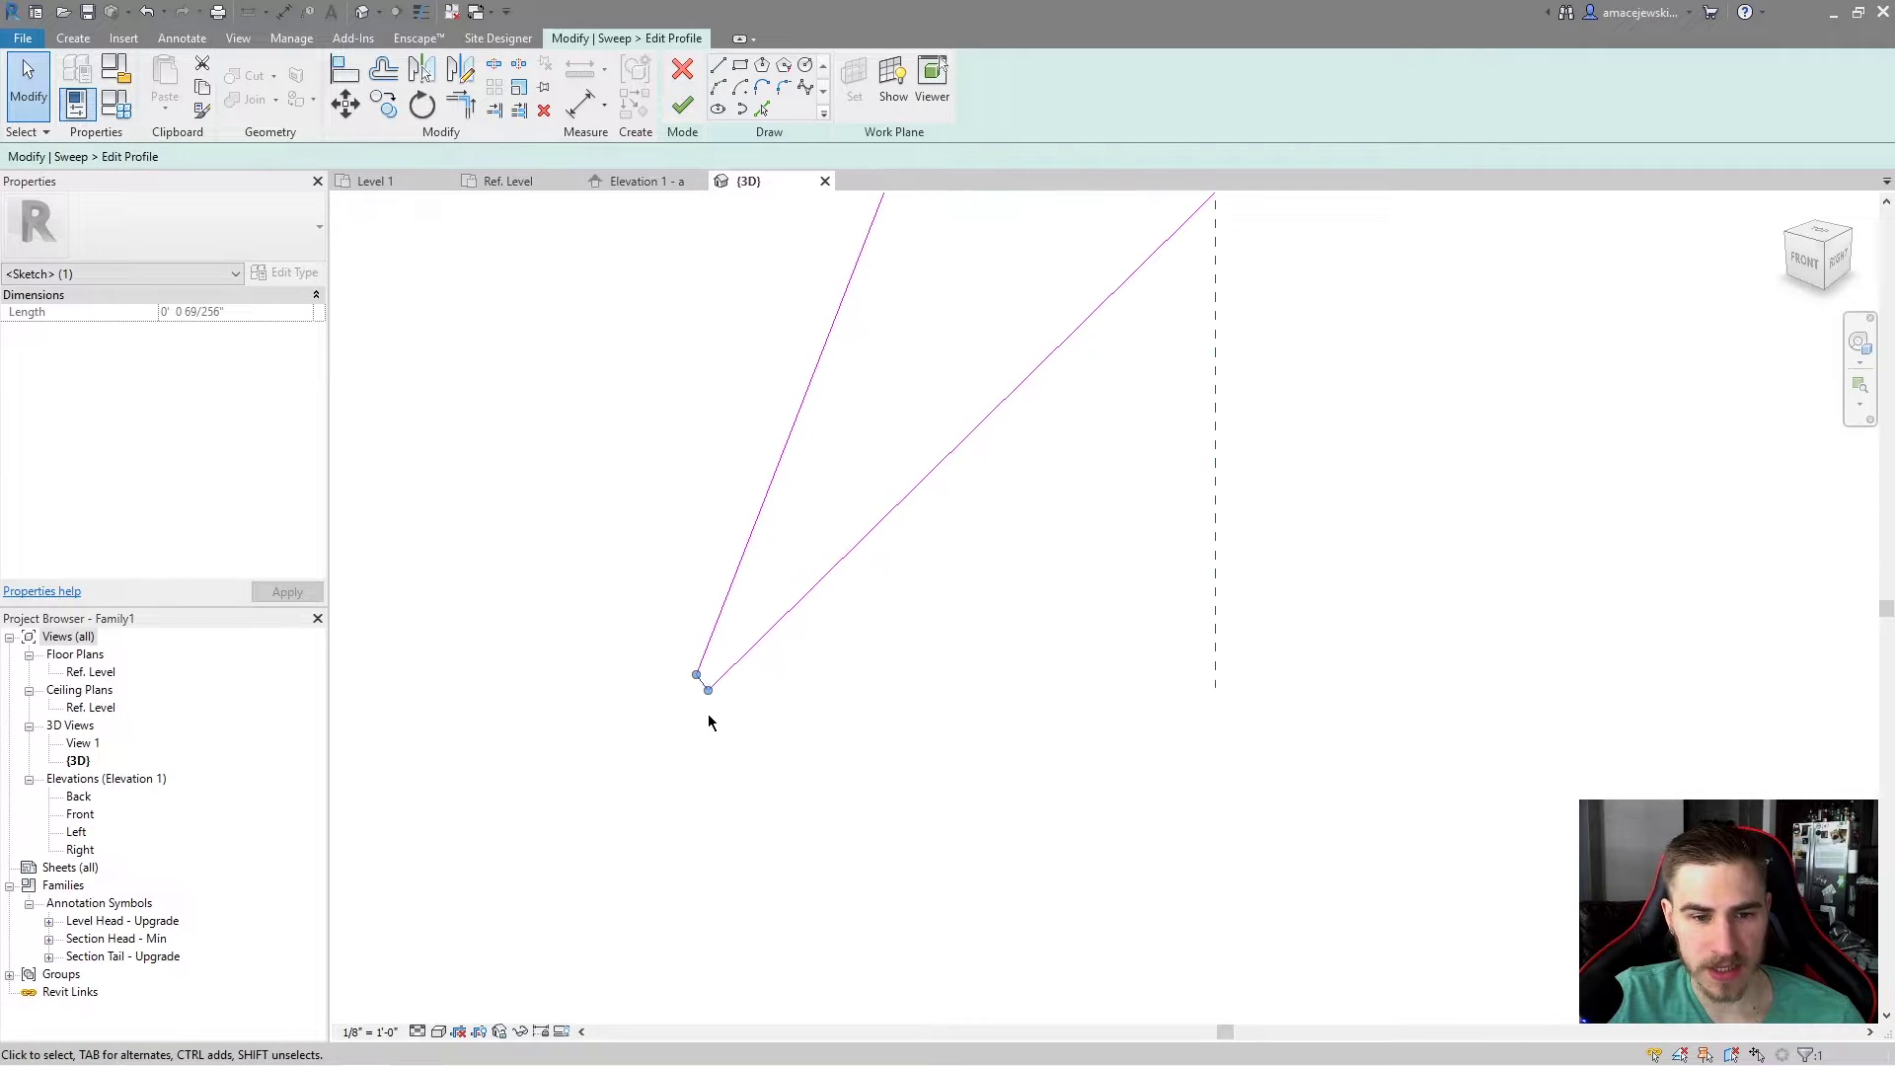
pyautogui.moveTo(706, 718); pyautogui.dragTo(744, 626)
pyautogui.scroll(-5, 791, 721)
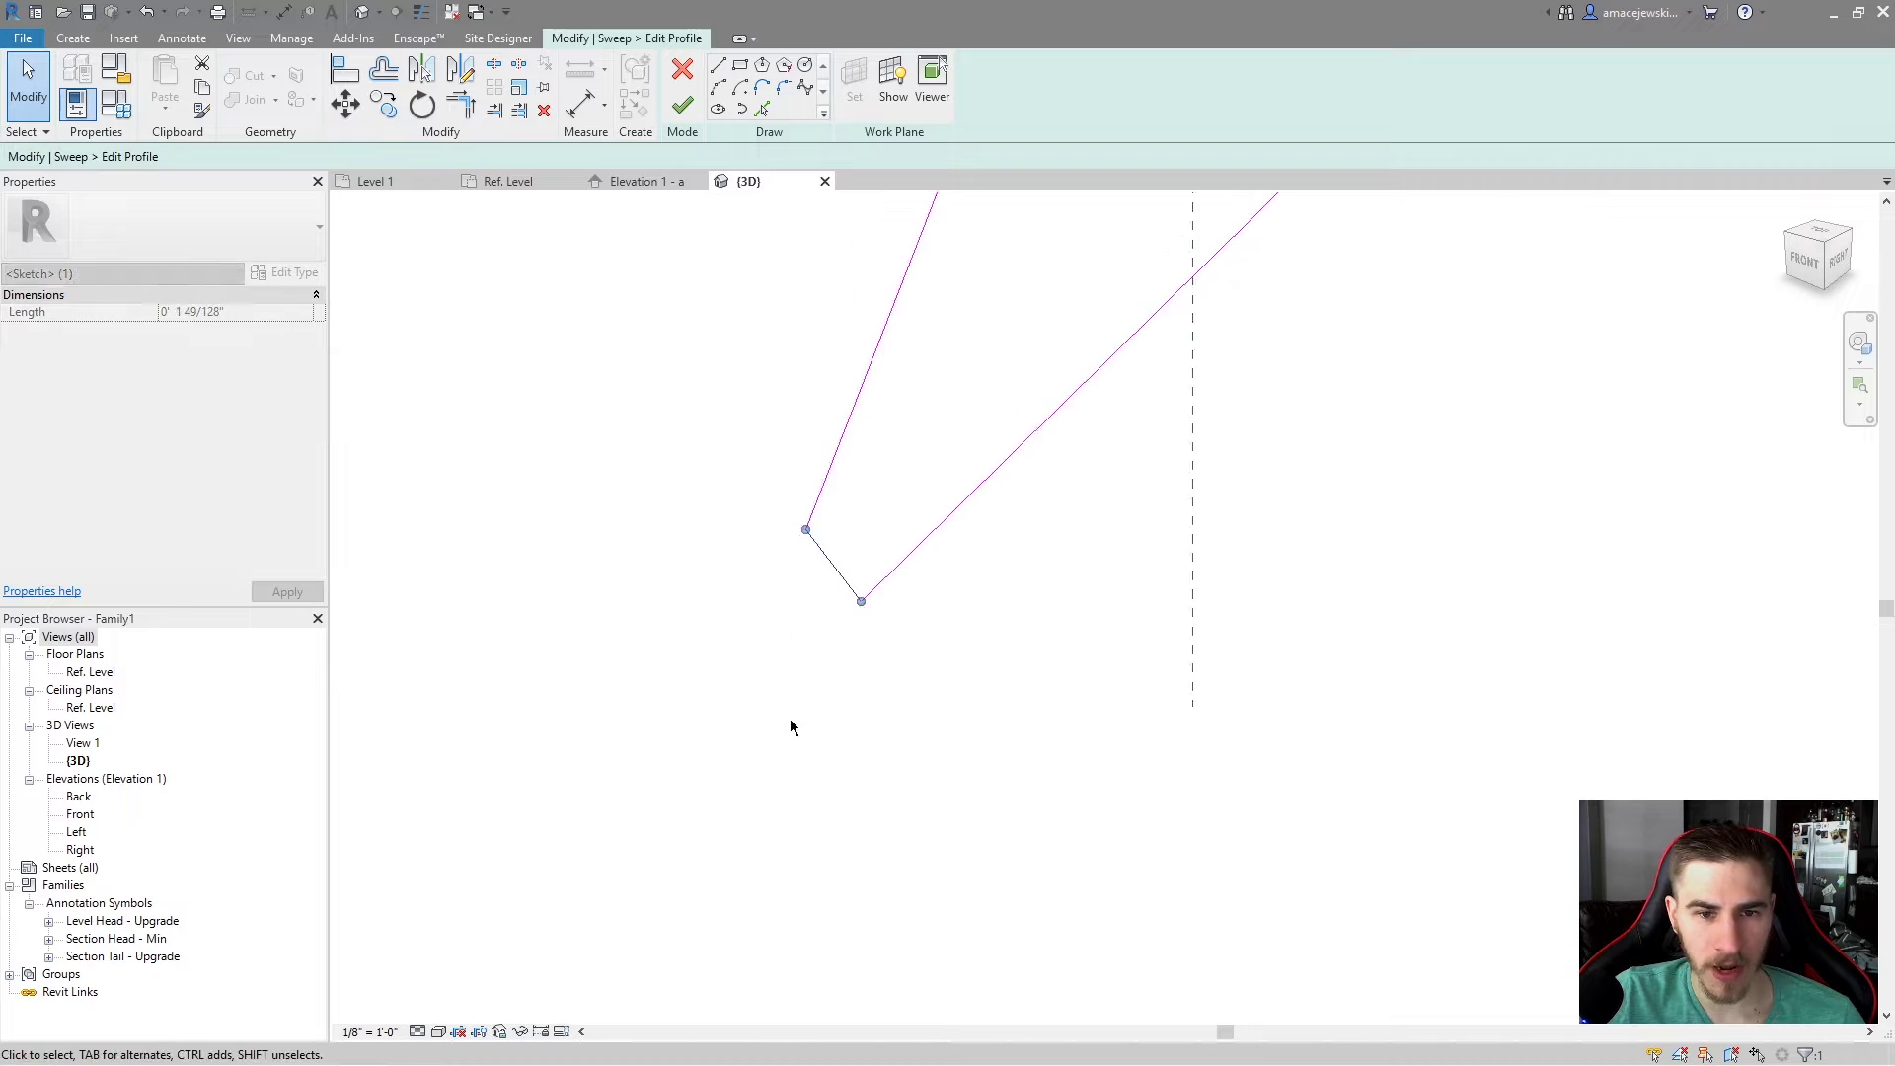
pyautogui.scroll(-3, 838, 643)
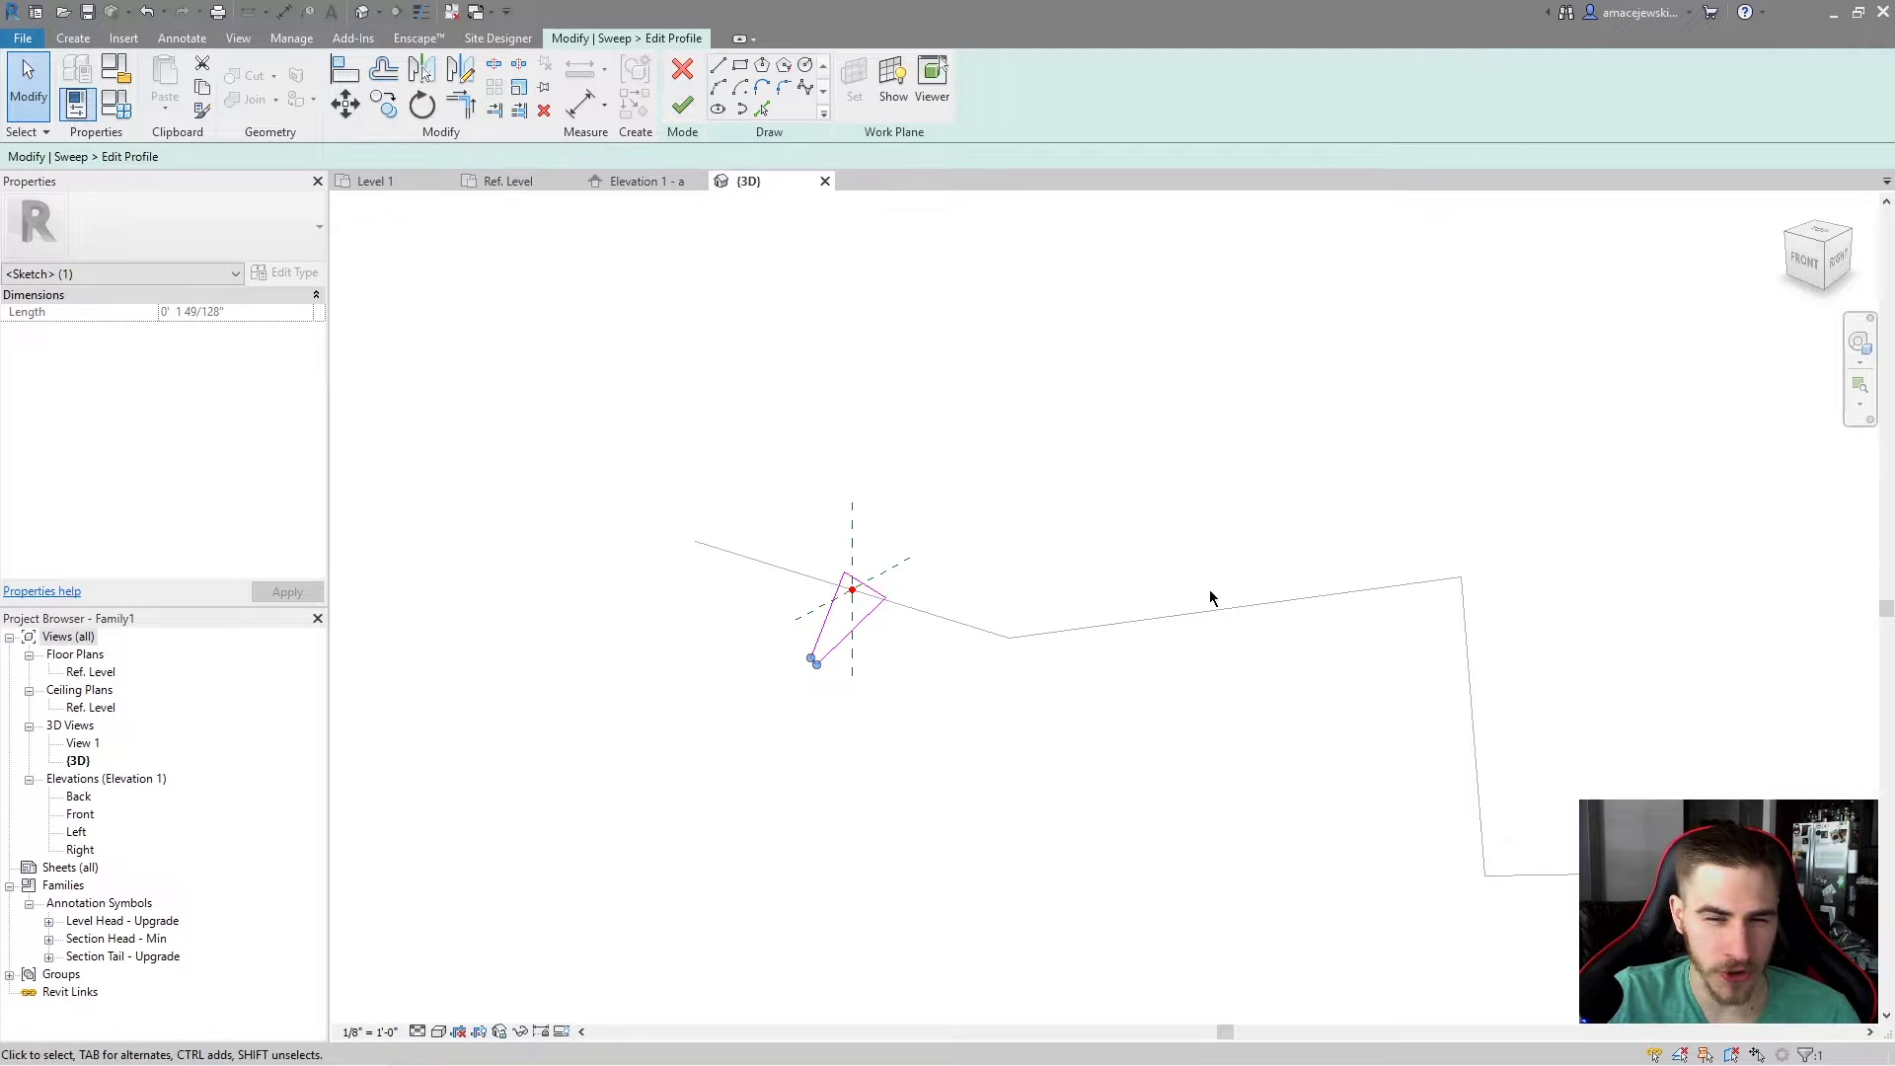
pyautogui.scroll(-2, 1281, 612)
pyautogui.scroll(-2, 938, 457)
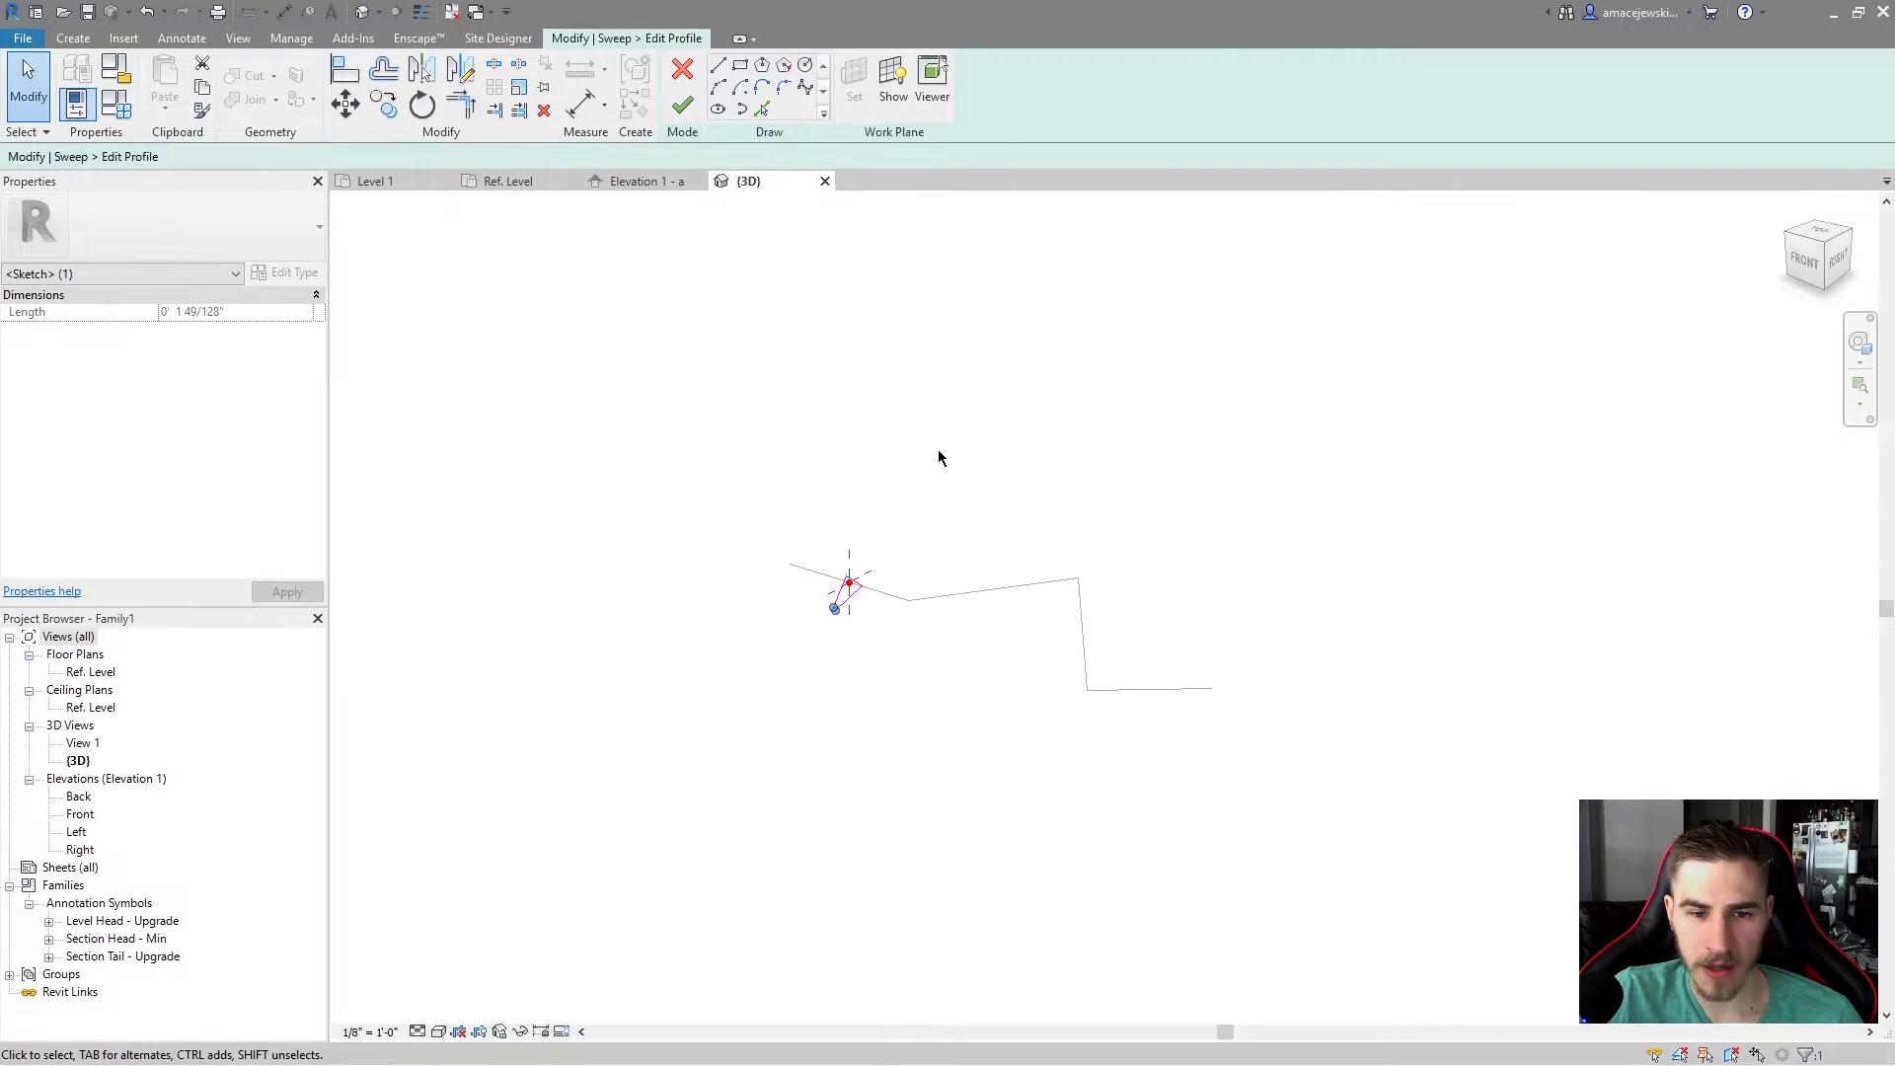
# Step: Finish the reshaped profile and the sweep, and inspect the updated solid from another angle
pyautogui.click(963, 489)
pyautogui.scroll(2, 965, 495)
pyautogui.click(685, 105)
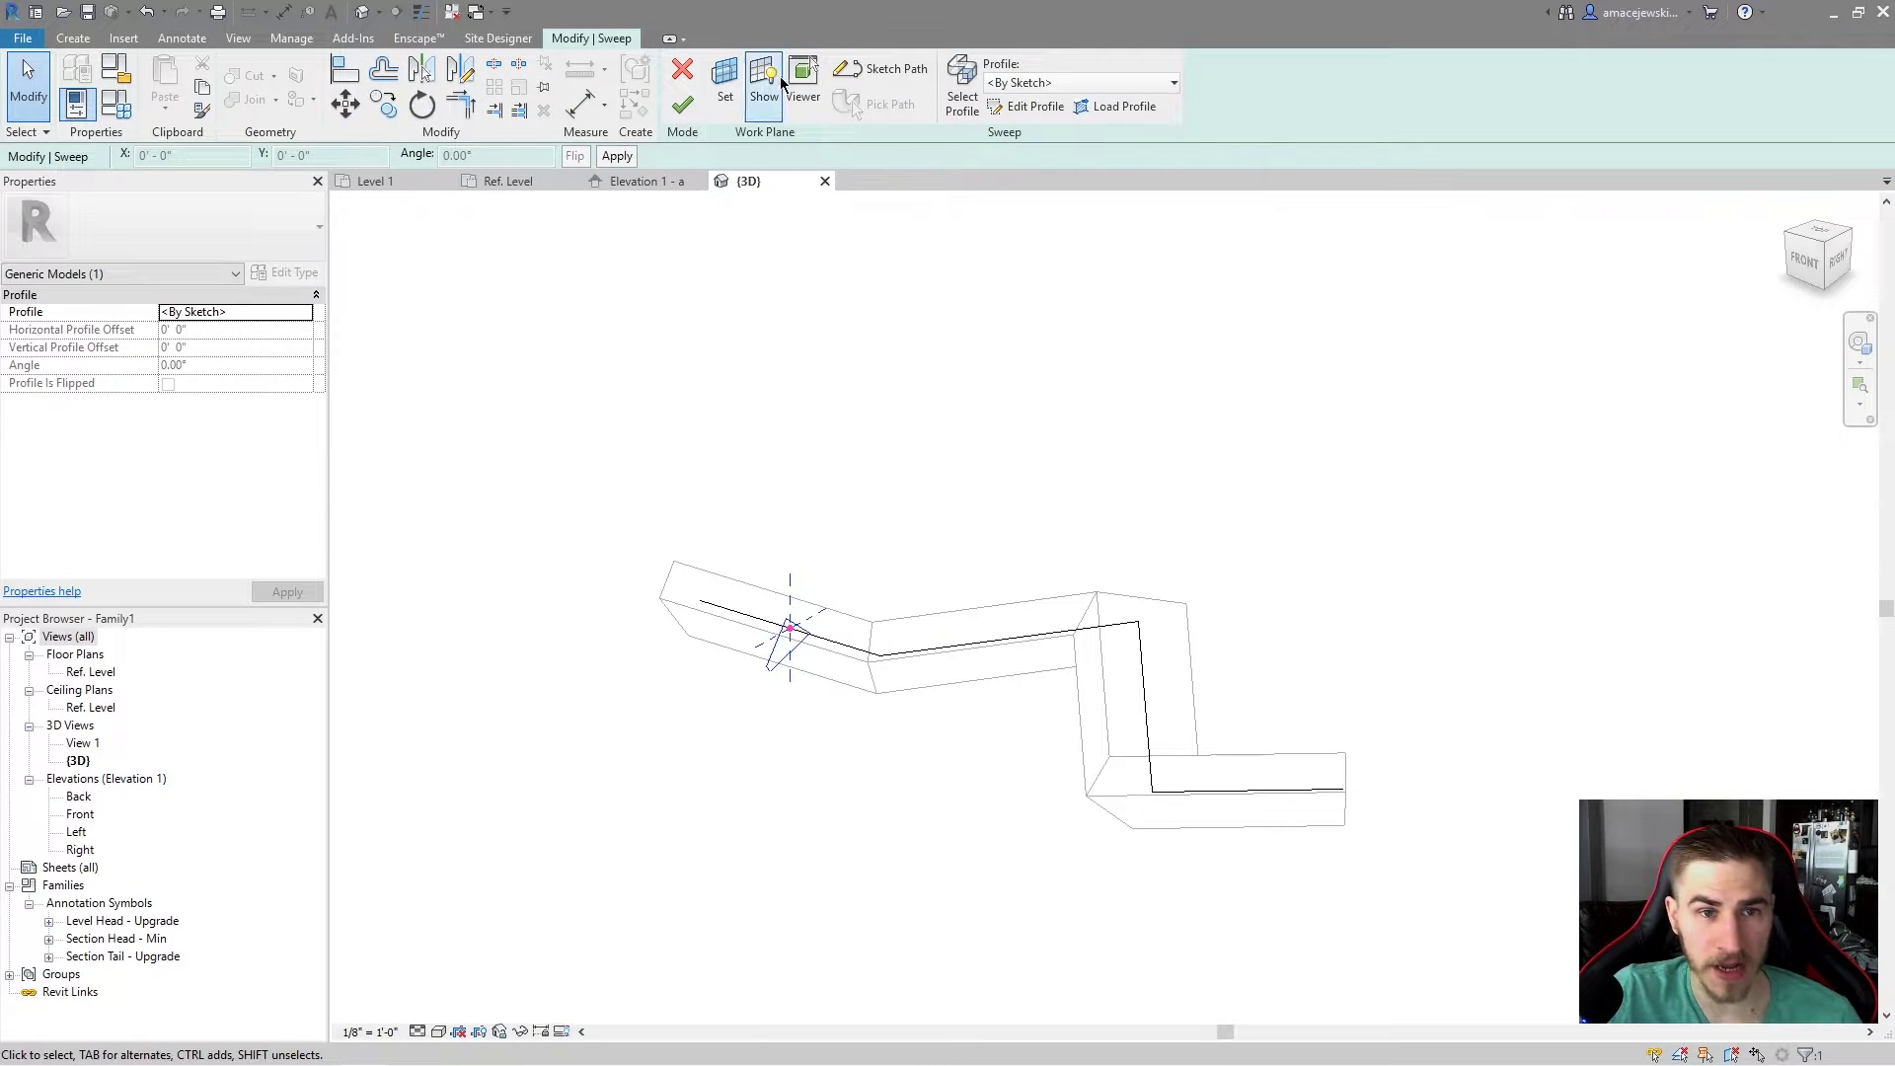
pyautogui.click(682, 105)
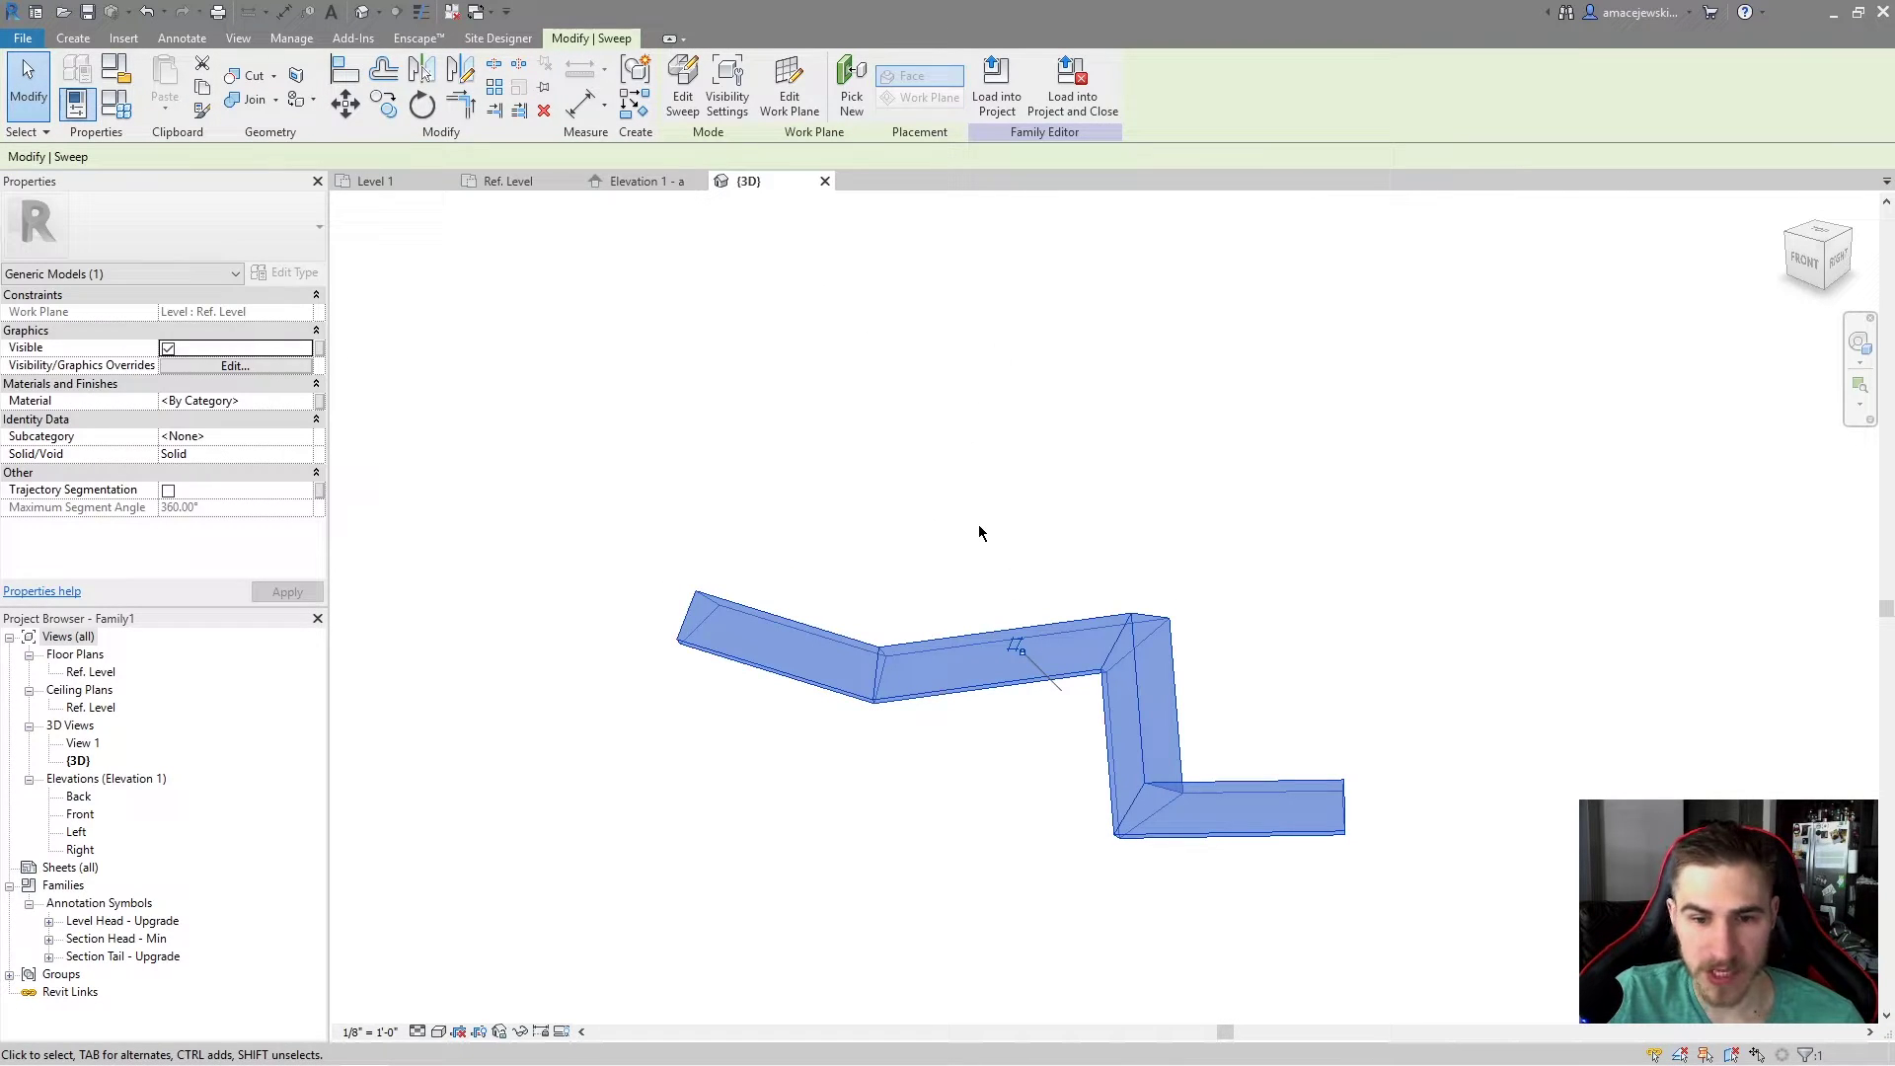
pyautogui.keyDown('shift'); pyautogui.moveTo(980, 533); pyautogui.dragTo(1261, 427, button='middle'); pyautogui.keyUp('shift')
pyautogui.click(1153, 513)
pyautogui.keyDown('shift'); pyautogui.moveTo(1153, 514); pyautogui.dragTo(1187, 732, button='middle'); pyautogui.keyUp('shift')
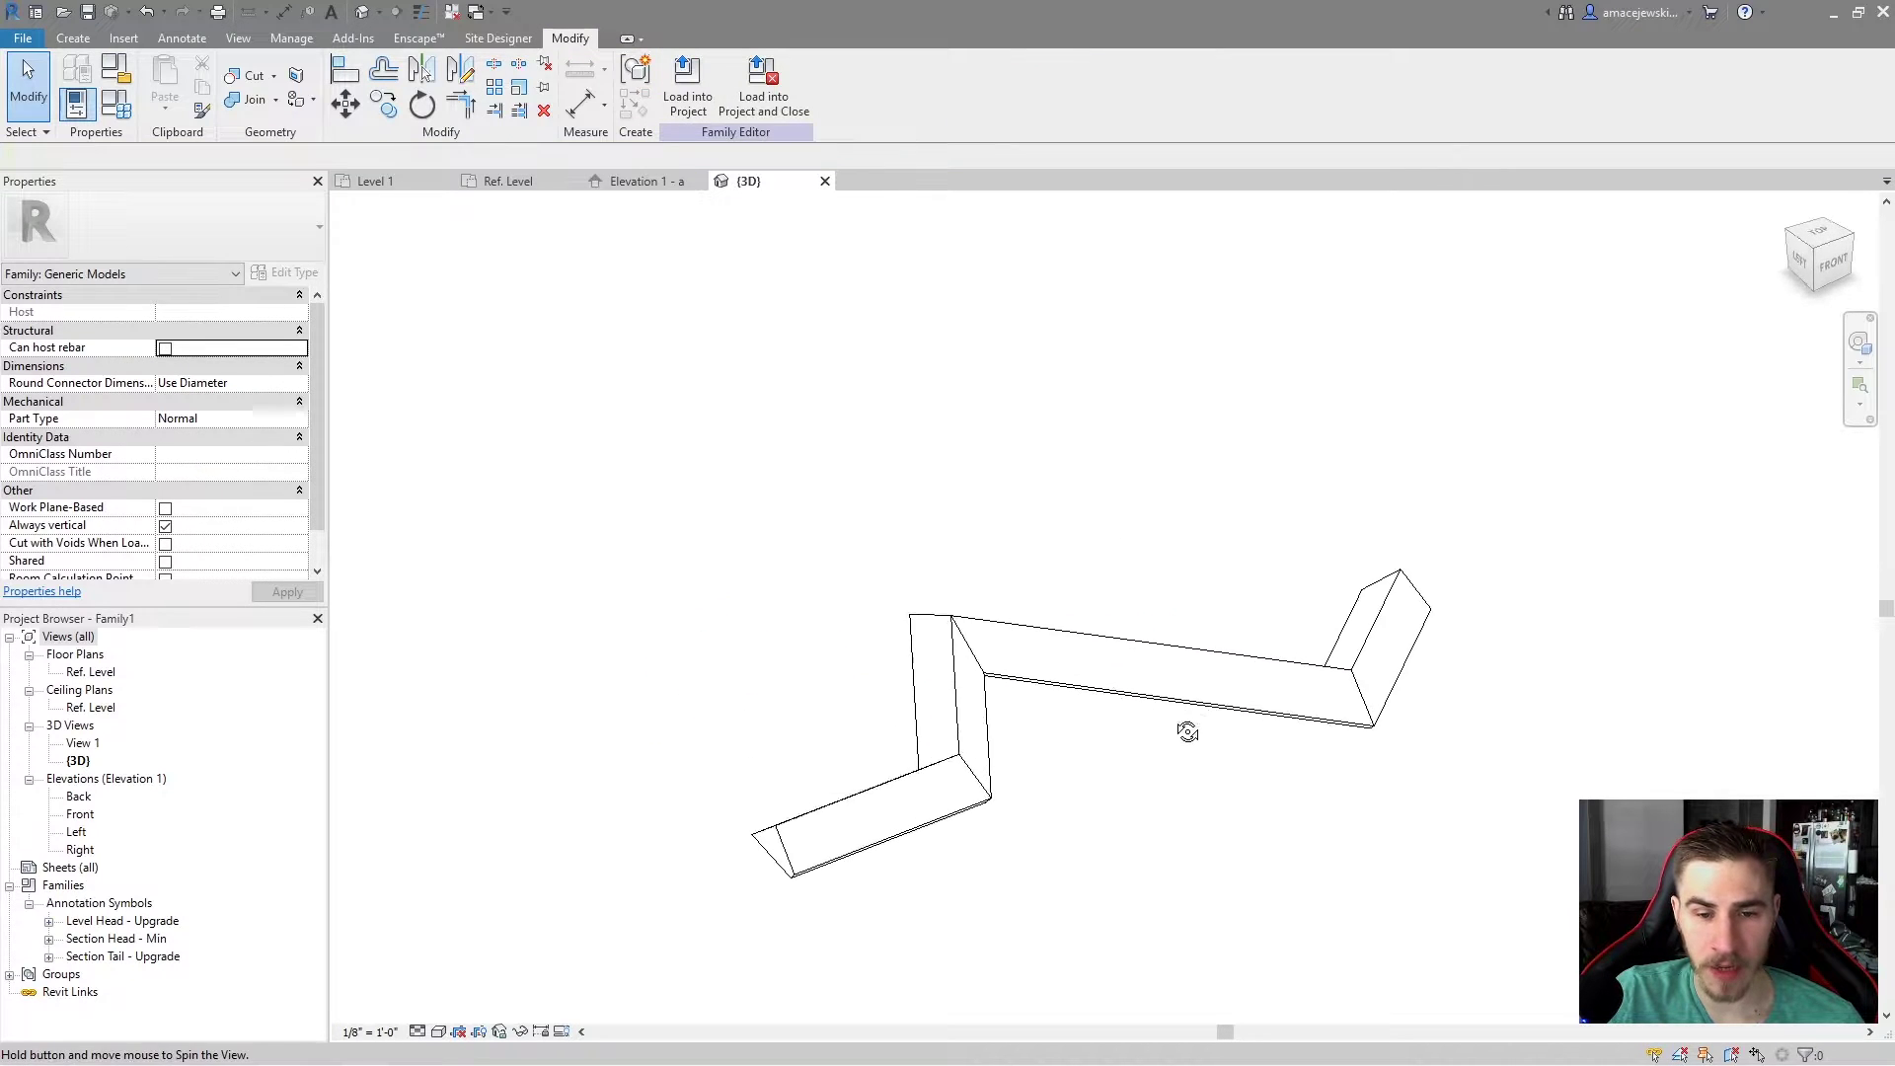
# Step: Reopen the path sketch and pull the vertex between the third and fourth segments back, folding the third segment sharply toward the second
pyautogui.doubleClick(1070, 683)
pyautogui.keyDown('shift'); pyautogui.moveTo(1070, 683); pyautogui.dragTo(957, 620, button='middle'); pyautogui.keyUp('shift')
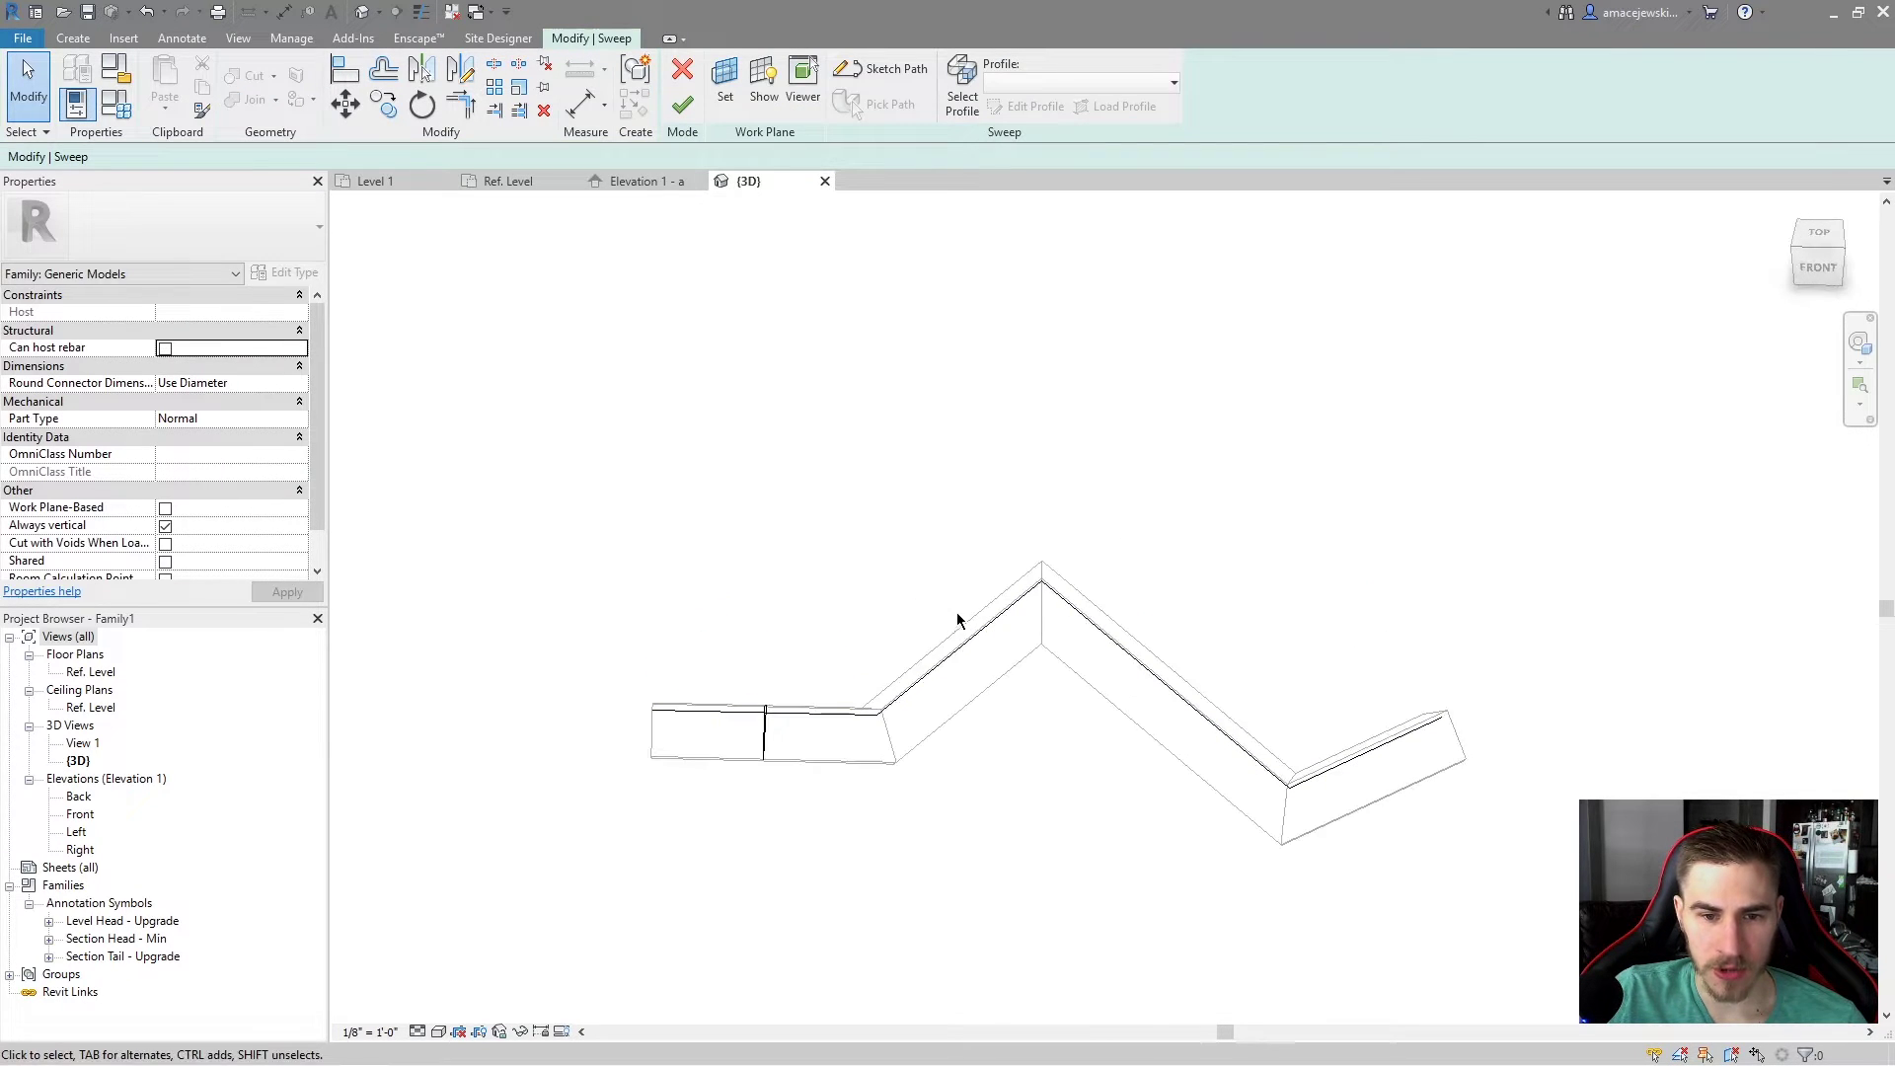
pyautogui.doubleClick(969, 640)
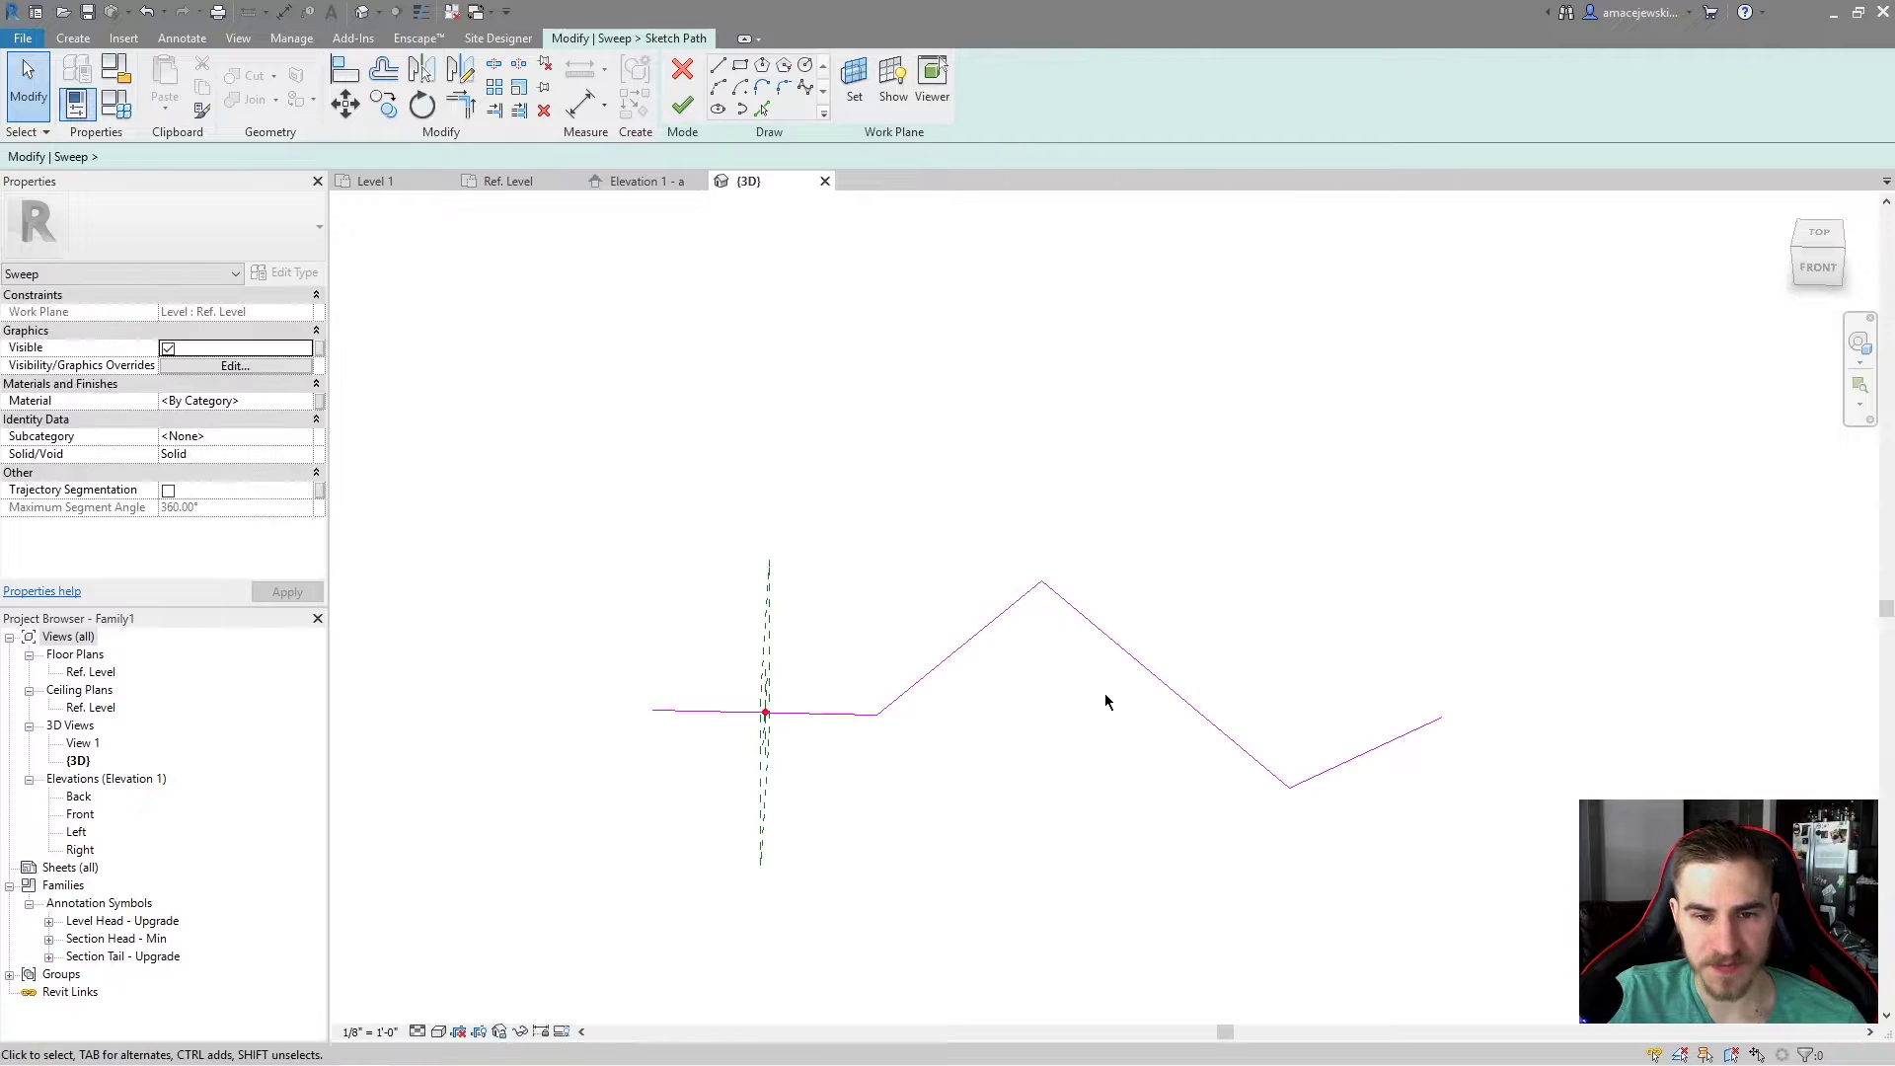
pyautogui.keyDown('shift'); pyautogui.moveTo(1108, 697); pyautogui.dragTo(1109, 664, button='middle'); pyautogui.keyUp('shift')
pyautogui.moveTo(1140, 686); pyautogui.dragTo(1281, 761)
pyautogui.press('Escape')
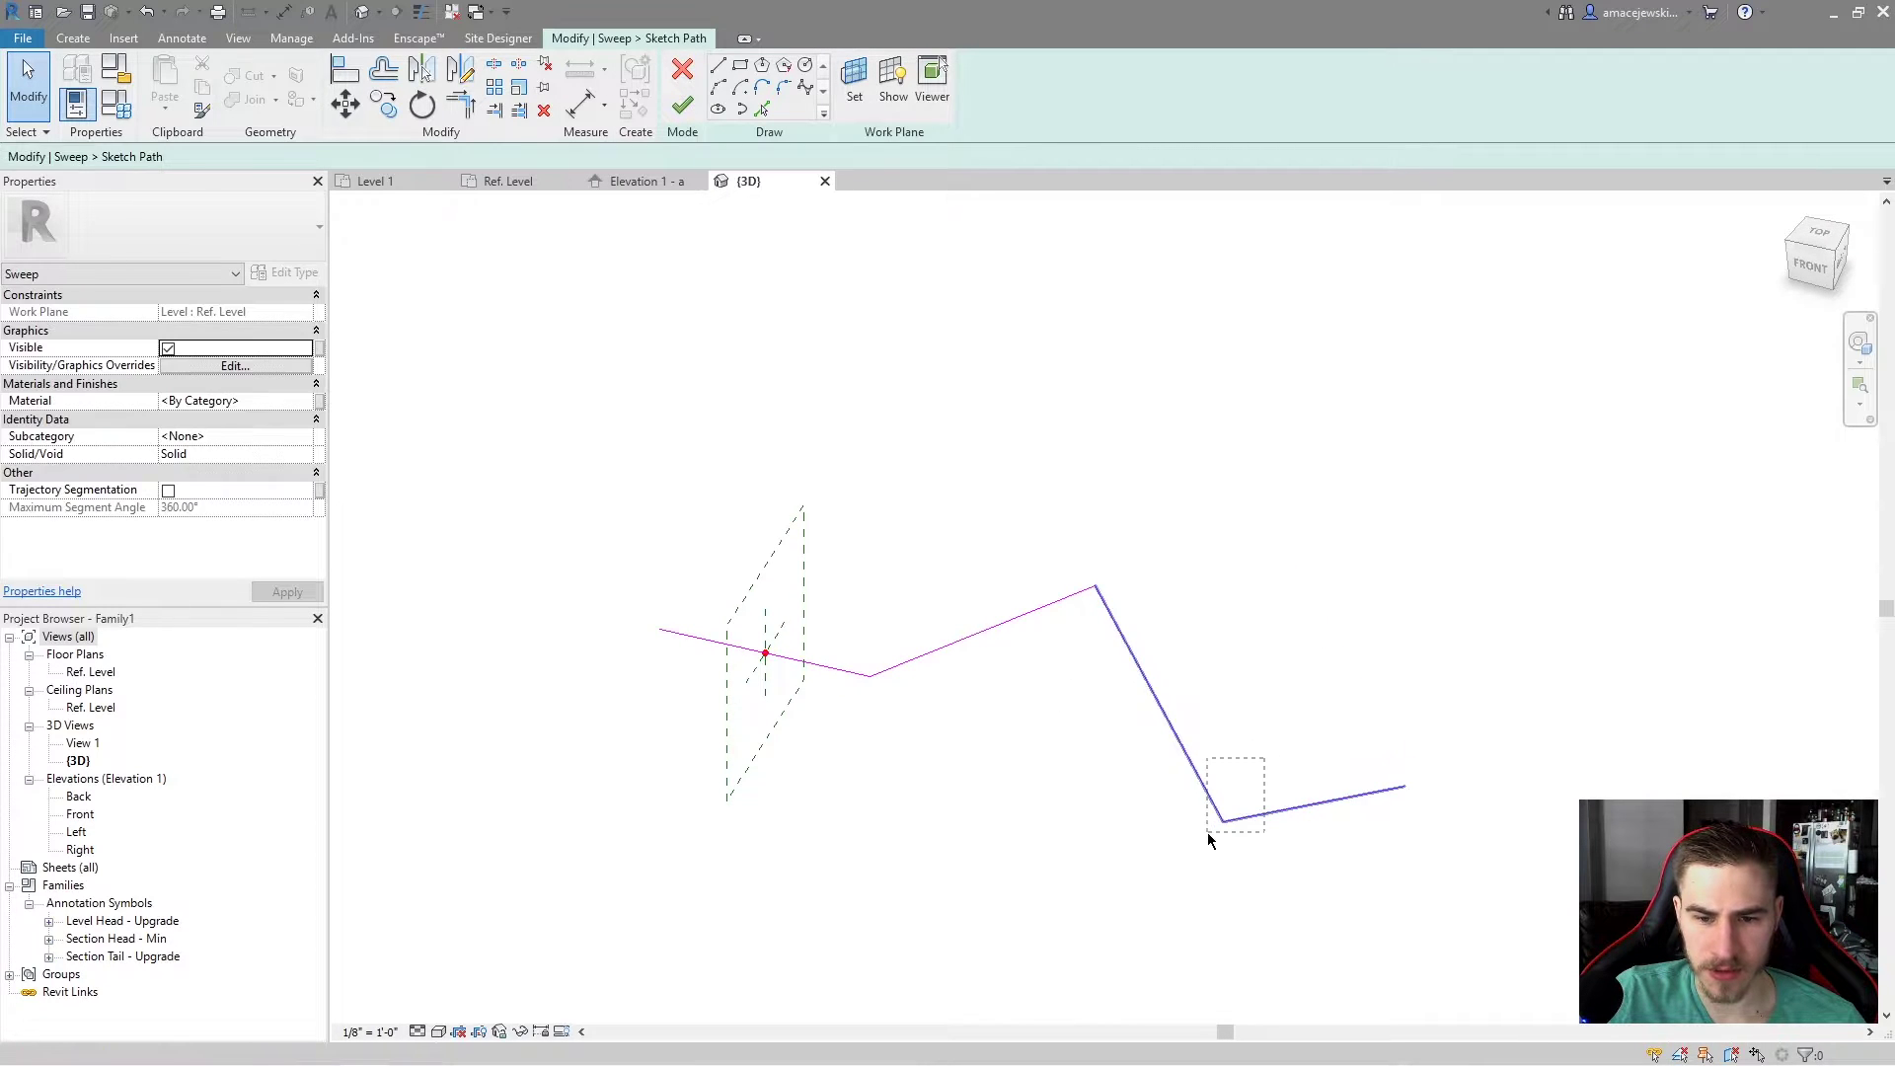
pyautogui.moveTo(1224, 822)
pyautogui.mouseDown()
pyautogui.moveTo(1027, 644)
pyautogui.moveTo(971, 649)
pyautogui.mouseUp()
pyautogui.click(983, 859)
pyautogui.keyDown('shift'); pyautogui.moveTo(984, 768); pyautogui.dragTo(1066, 660, button='middle'); pyautogui.keyUp('shift')
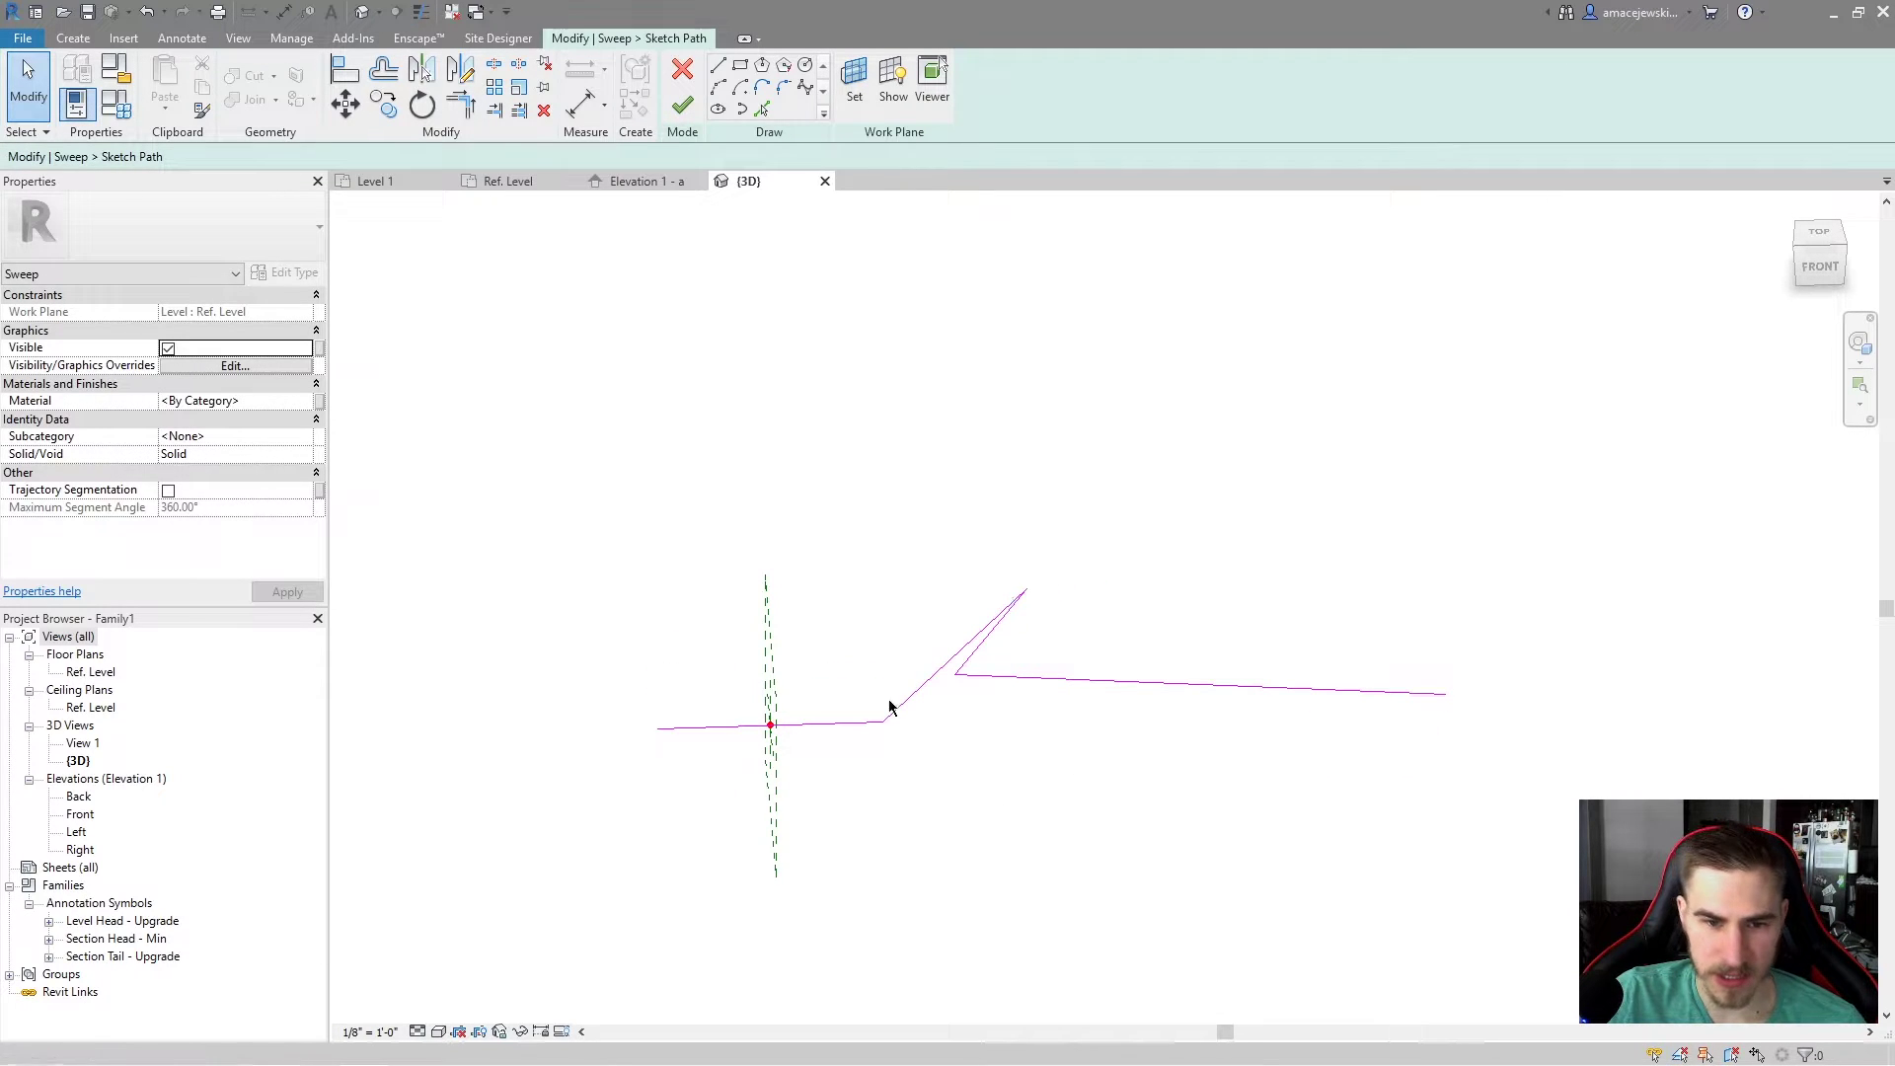
pyautogui.keyDown('shift'); pyautogui.moveTo(984, 735); pyautogui.dragTo(732, 690, button='middle'); pyautogui.keyUp('shift')
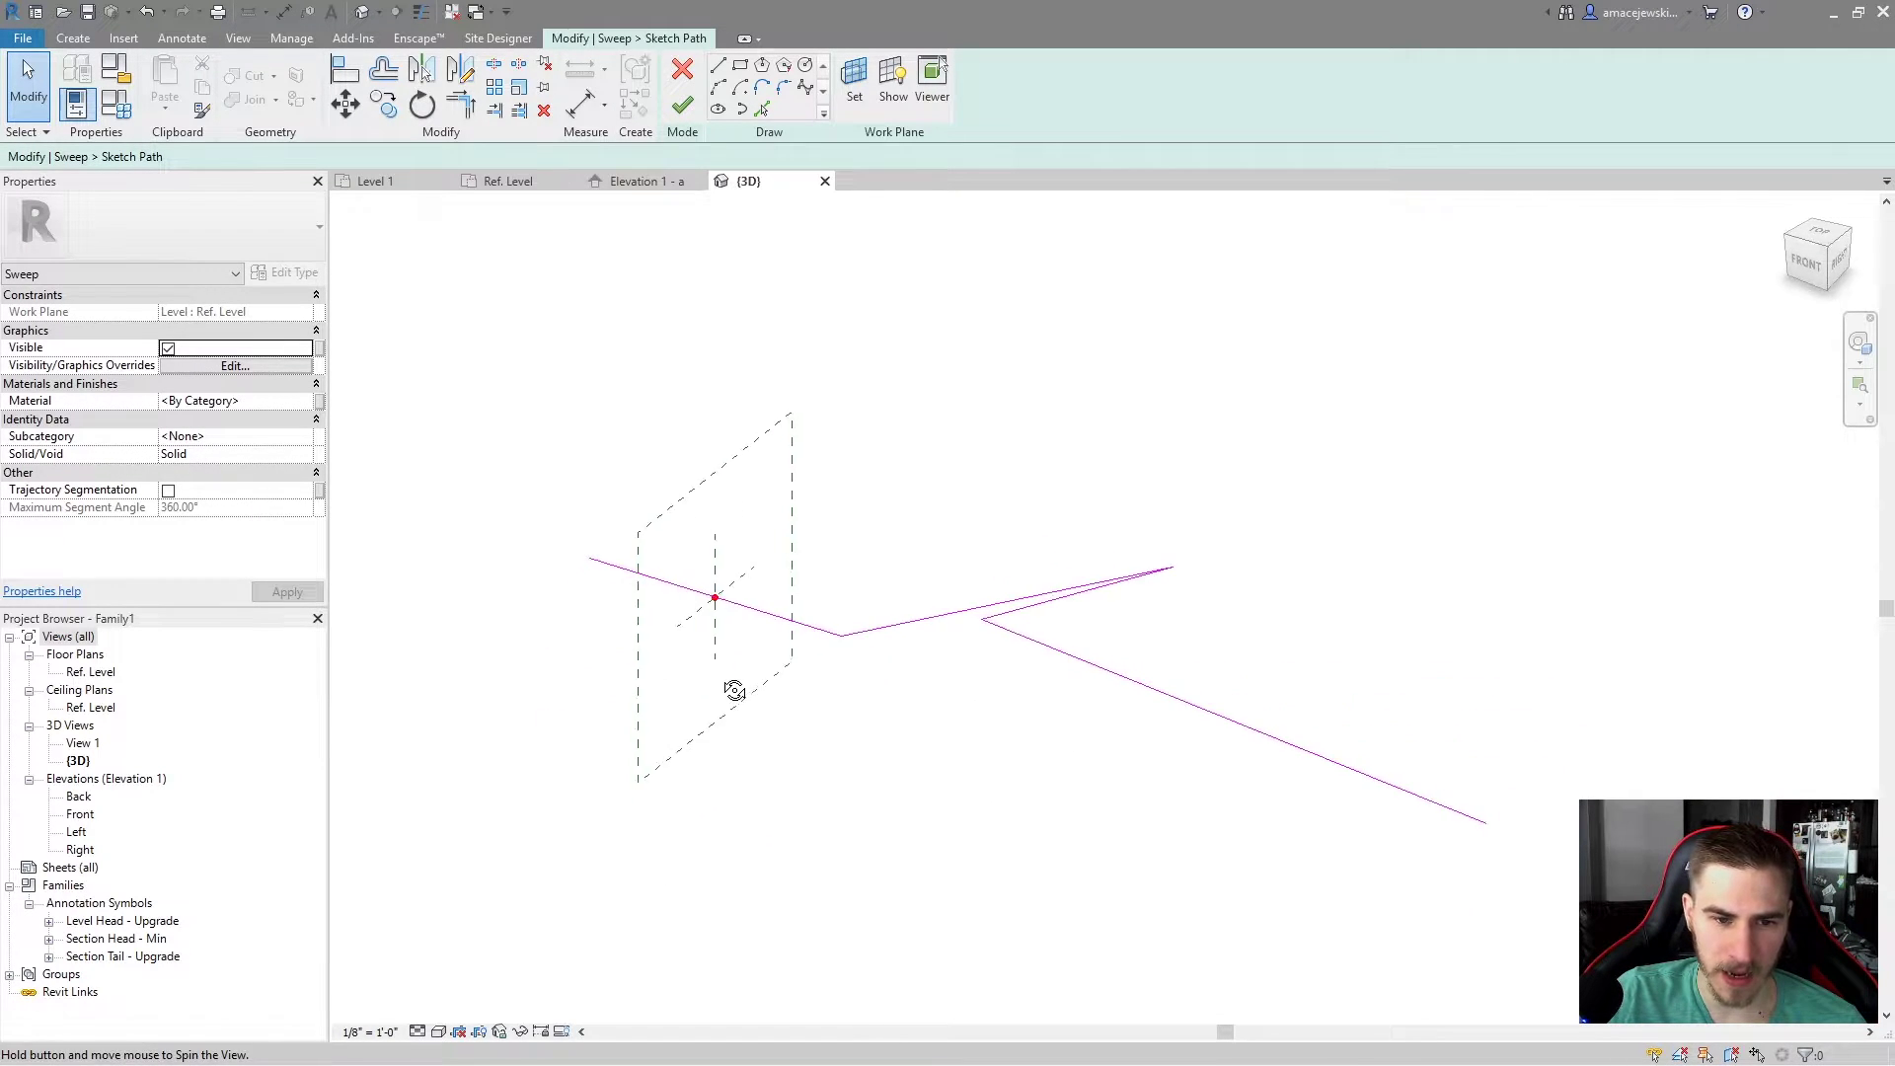
pyautogui.keyDown('shift'); pyautogui.moveTo(873, 509); pyautogui.dragTo(922, 642, button='middle'); pyautogui.keyUp('shift')
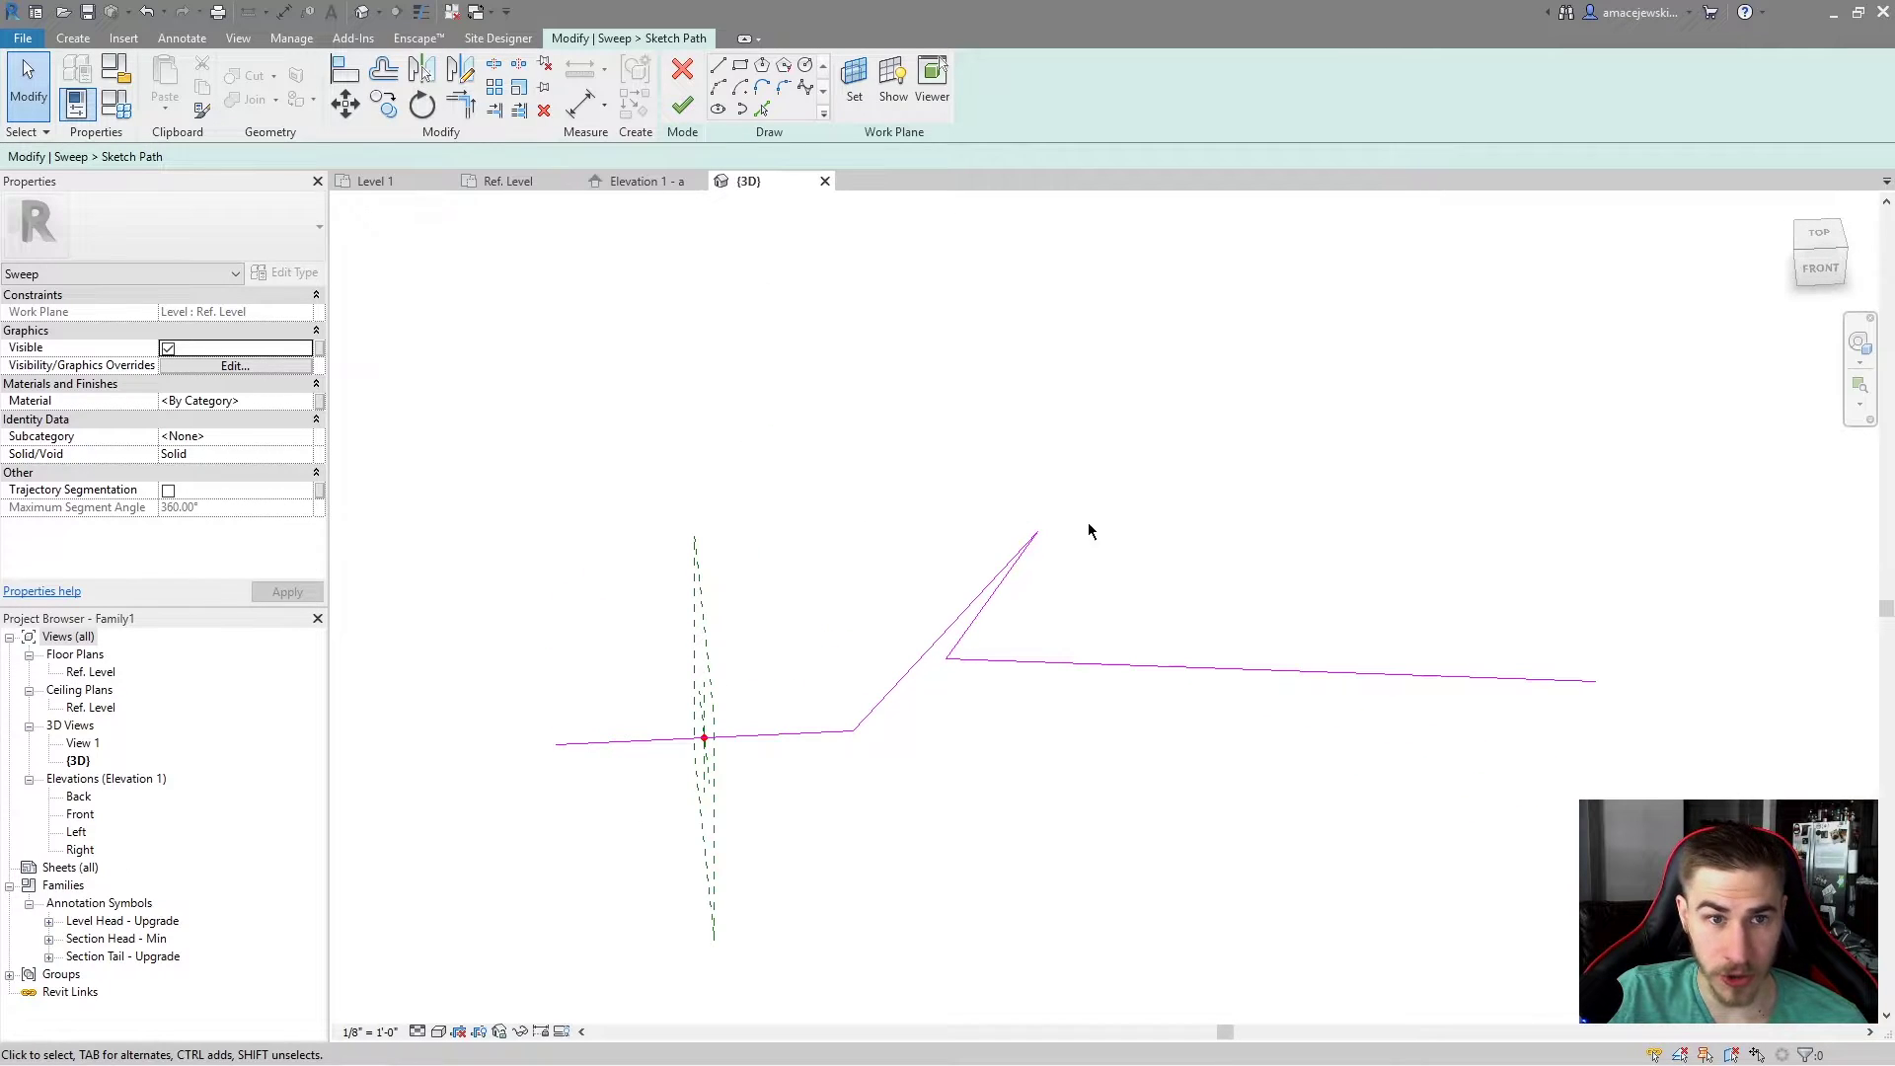
# Step: Try to finish the path and the sweep with the sharply folded corner, and cancel the resulting error dialog
pyautogui.click(681, 105)
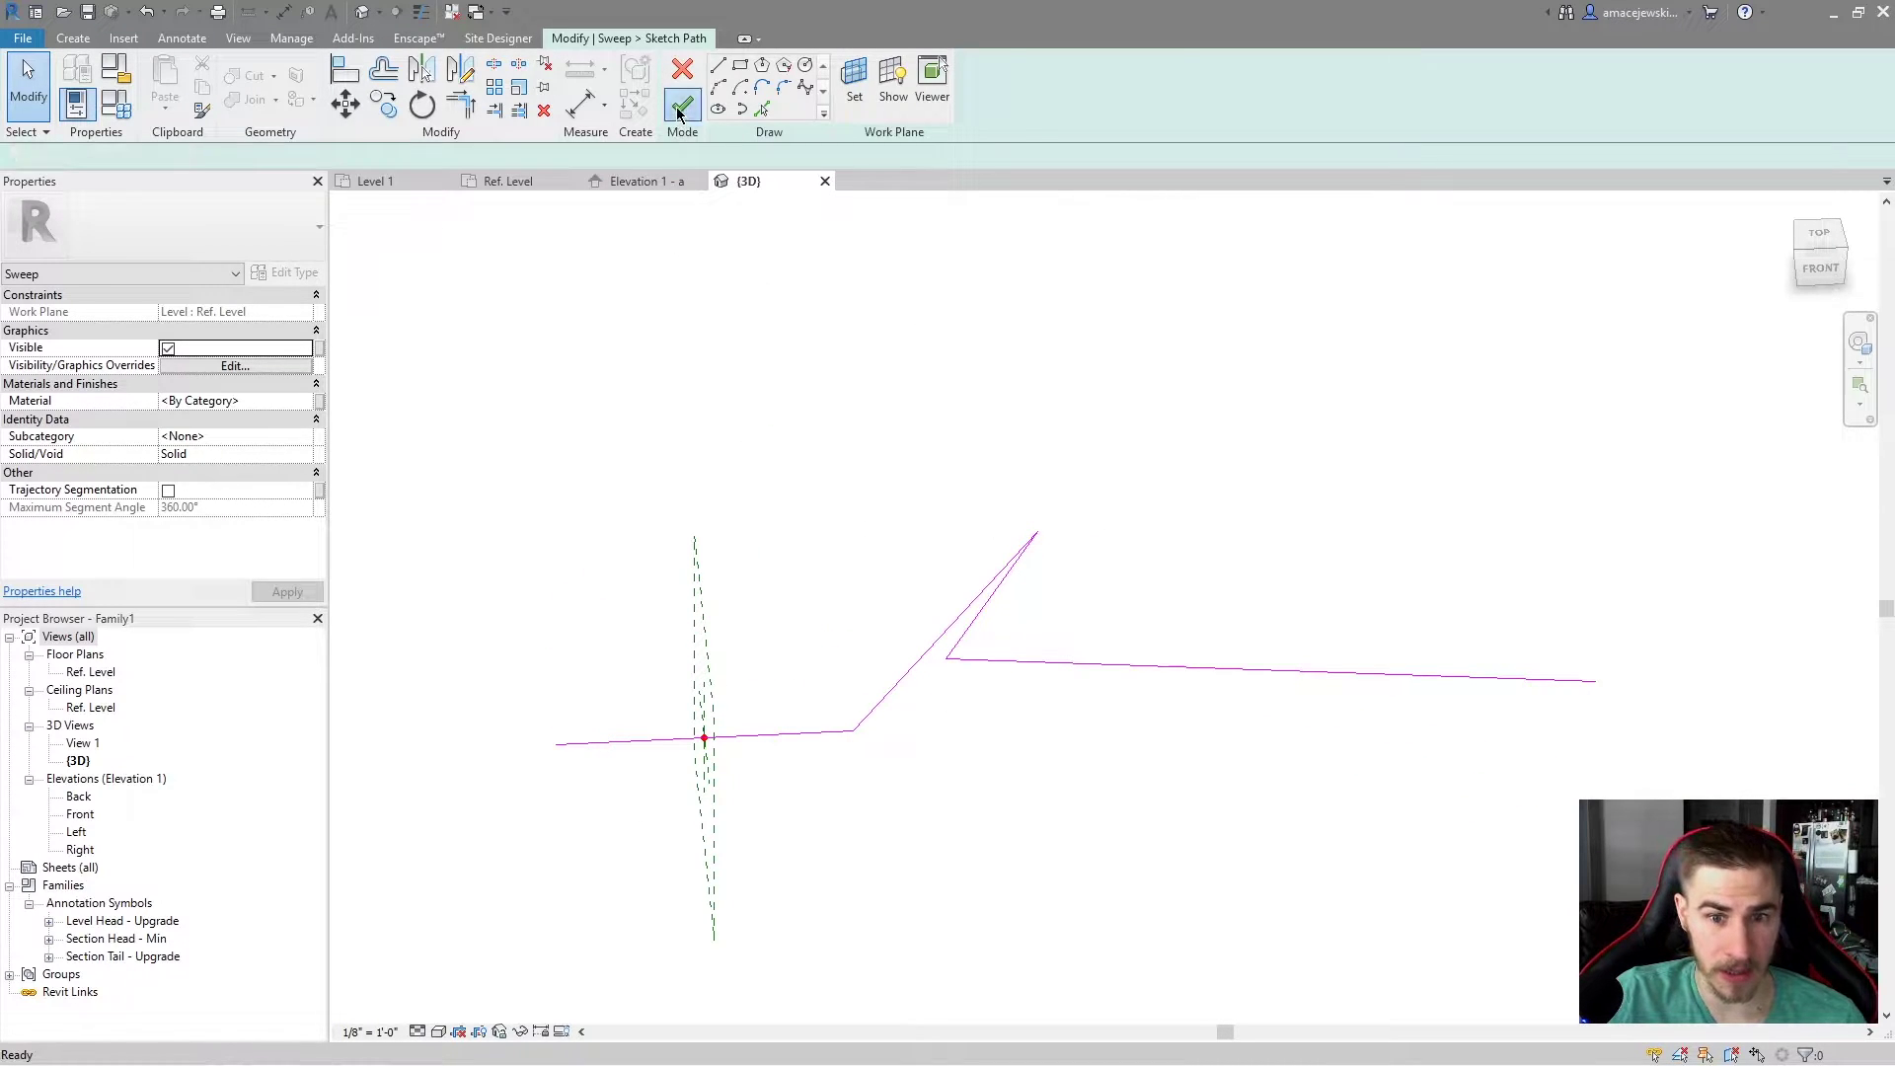
pyautogui.keyDown('shift'); pyautogui.moveTo(1007, 429); pyautogui.dragTo(889, 326, button='middle'); pyautogui.keyUp('shift')
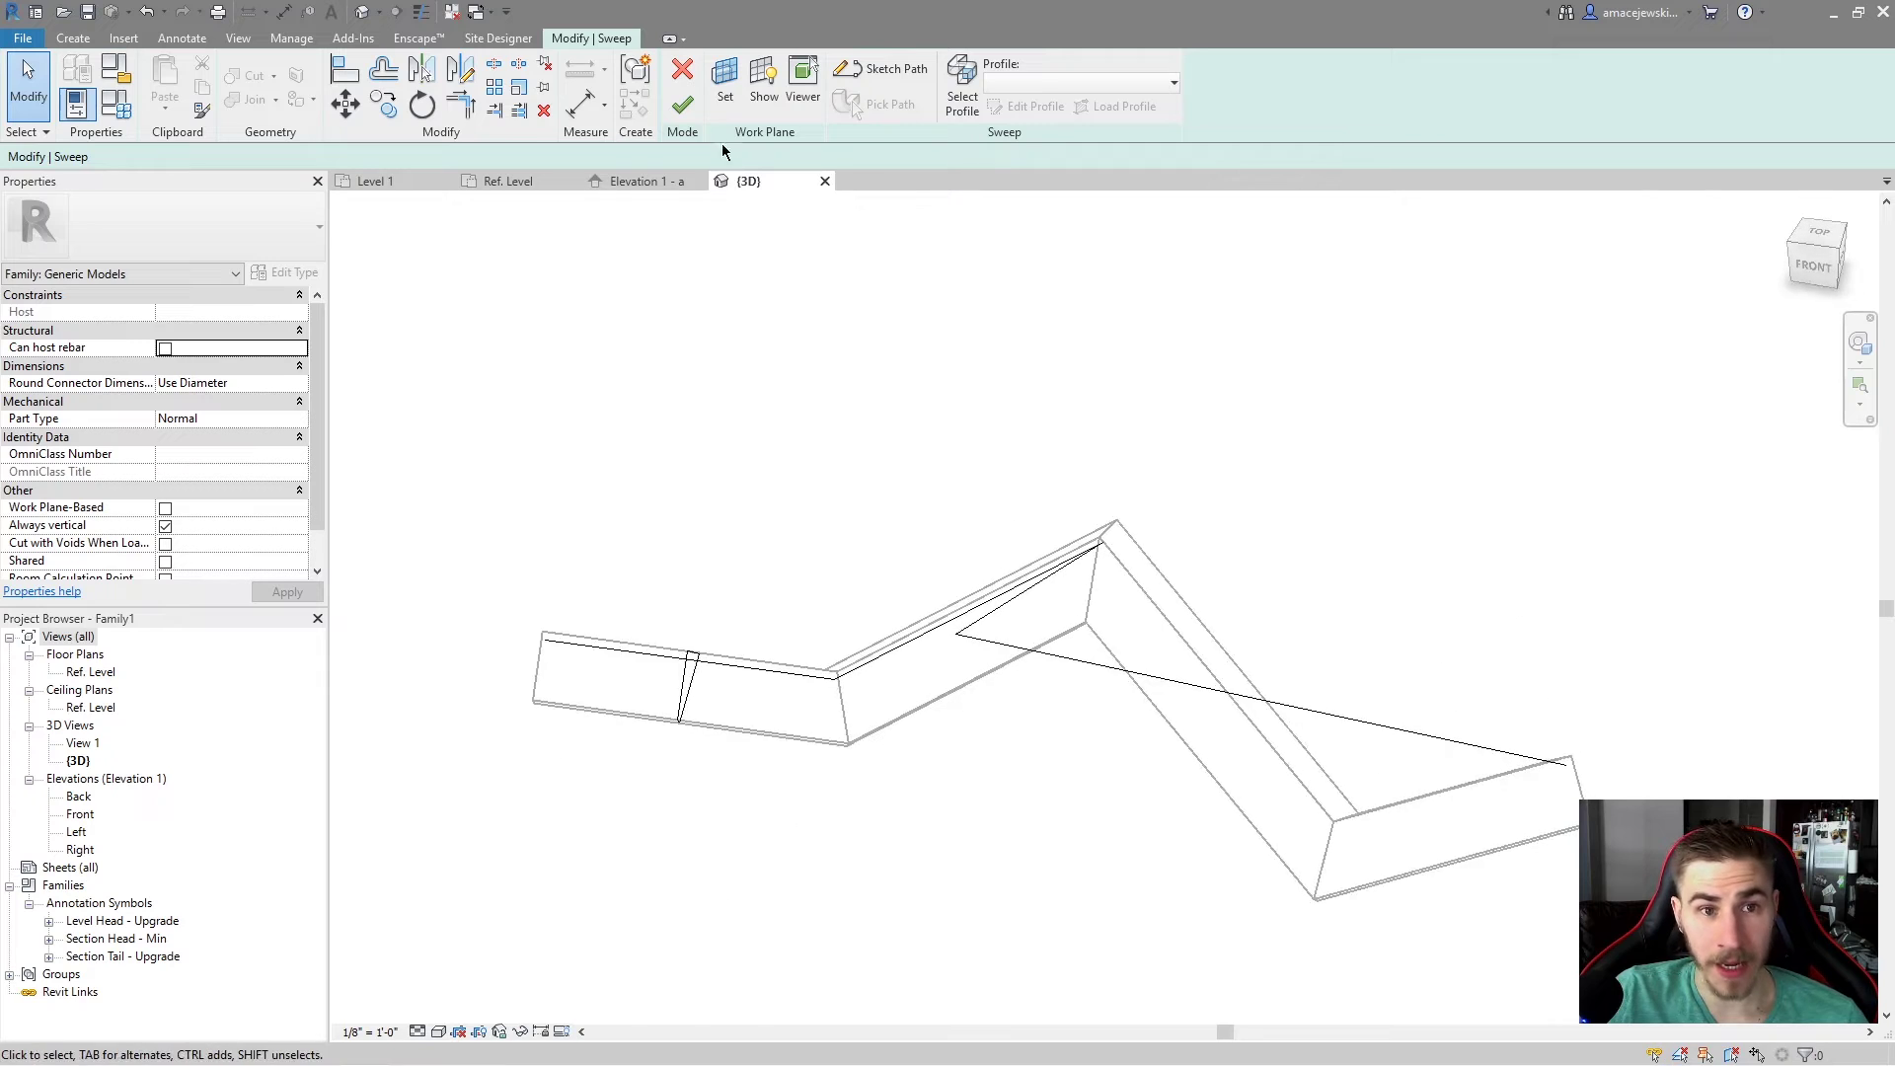
pyautogui.click(682, 104)
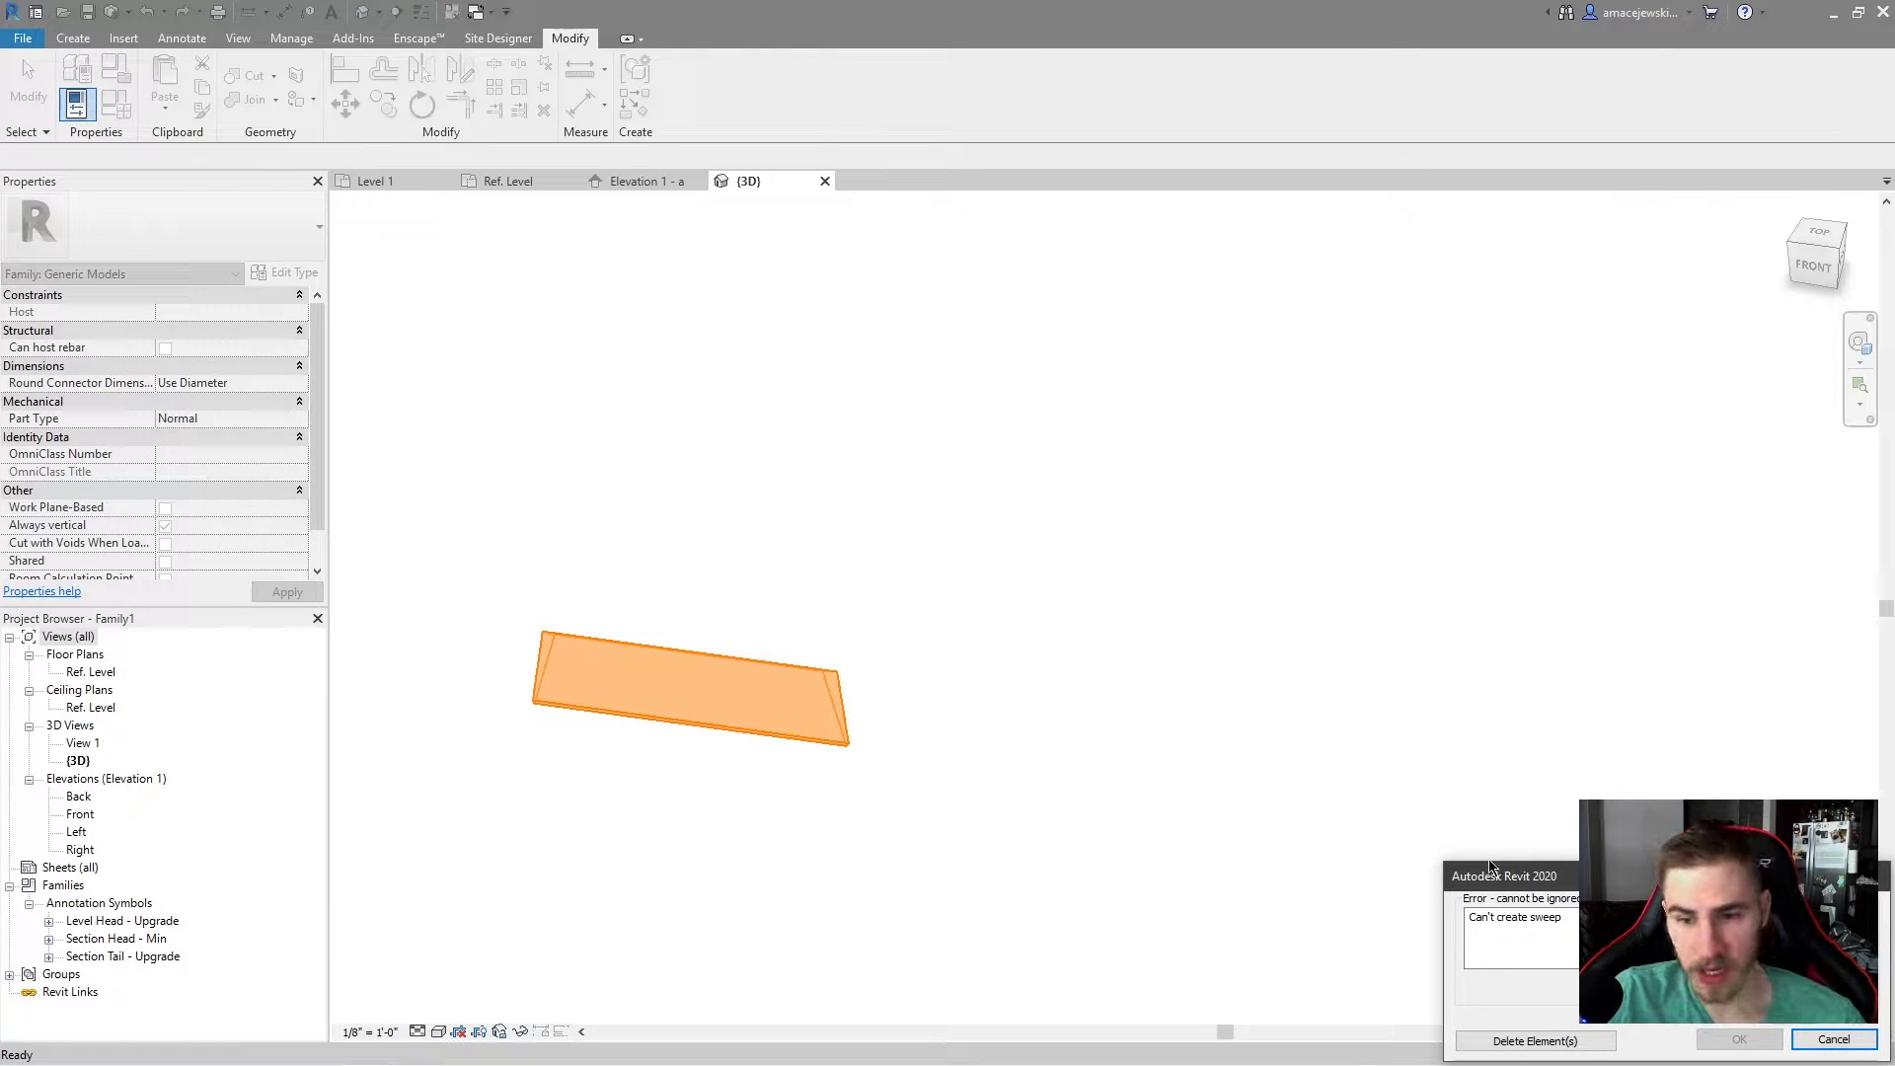
pyautogui.click(1841, 1044)
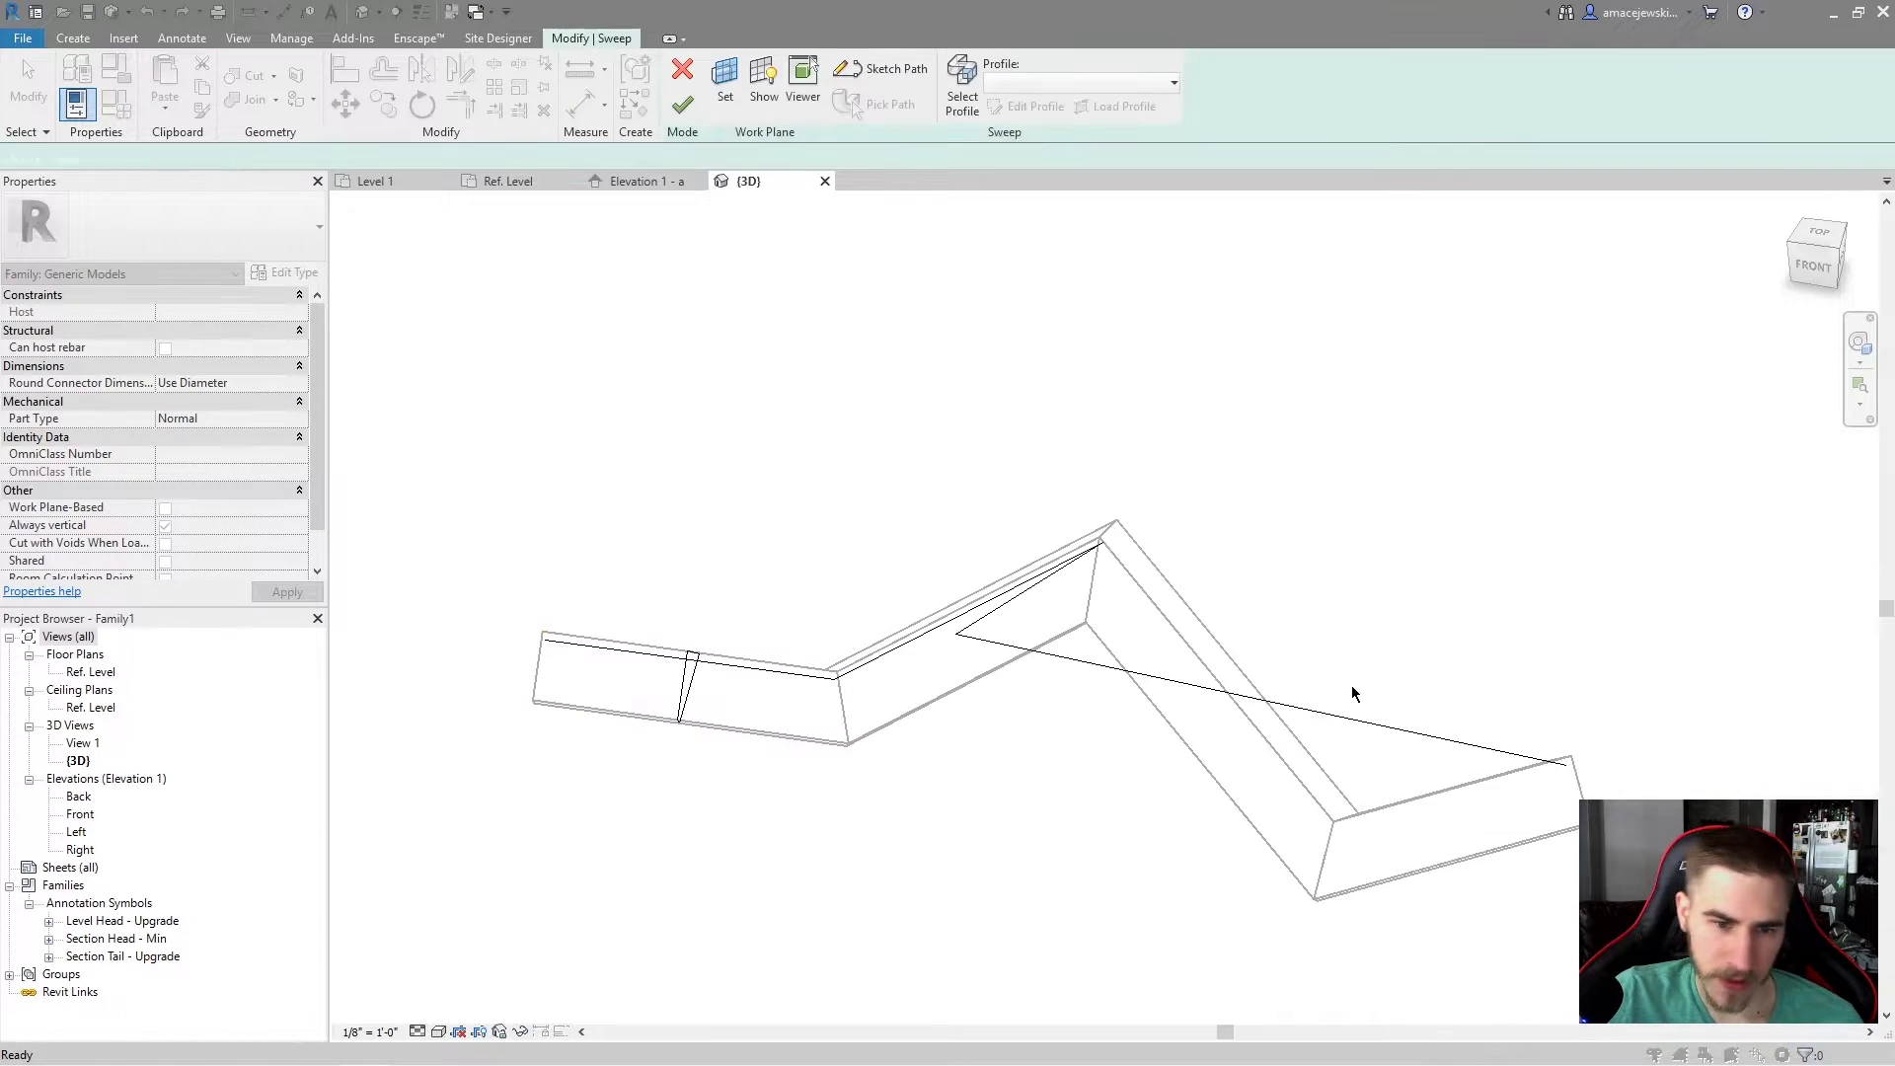
# Step: Reopen the path sketch and move the vertex between the third and fourth segments away from the second segment to open the sharp corner
pyautogui.doubleClick(1086, 667)
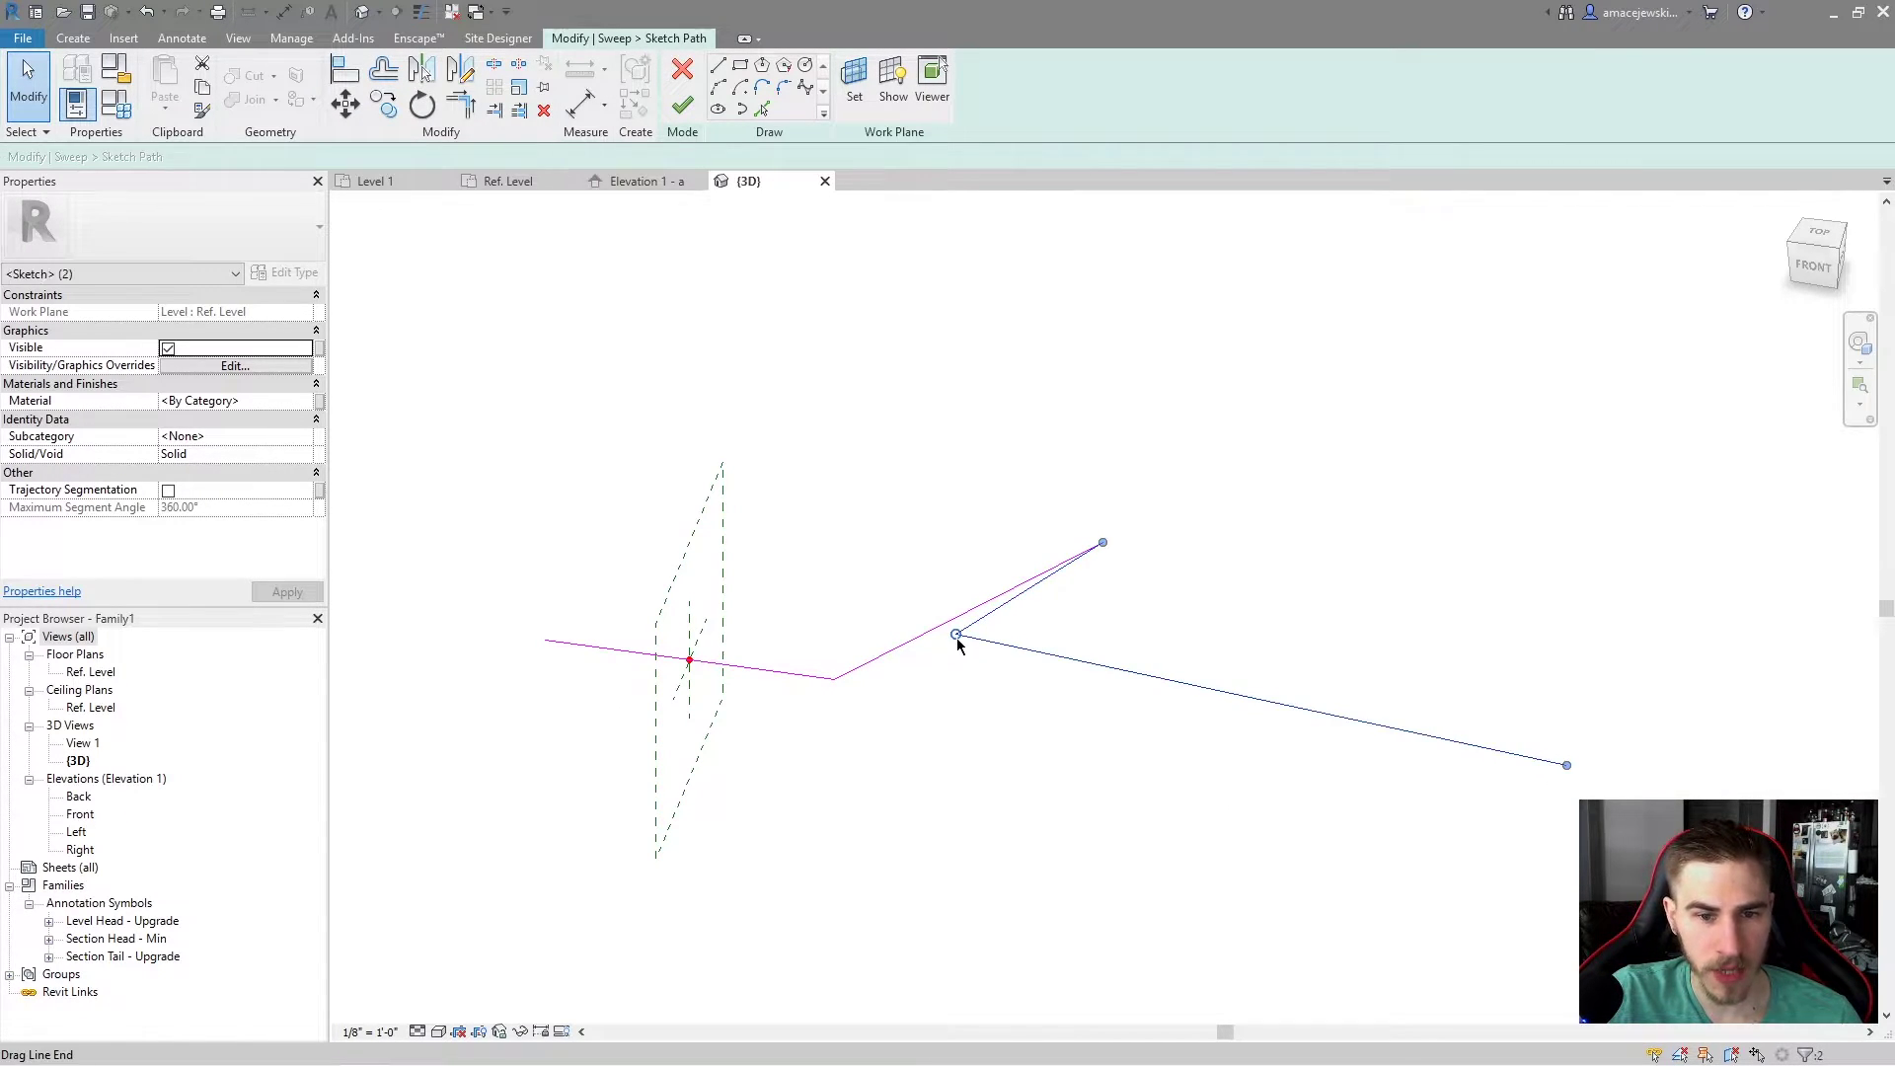
pyautogui.moveTo(957, 637)
pyautogui.mouseDown()
pyautogui.moveTo(1303, 634)
pyautogui.moveTo(1230, 672)
pyautogui.mouseUp()
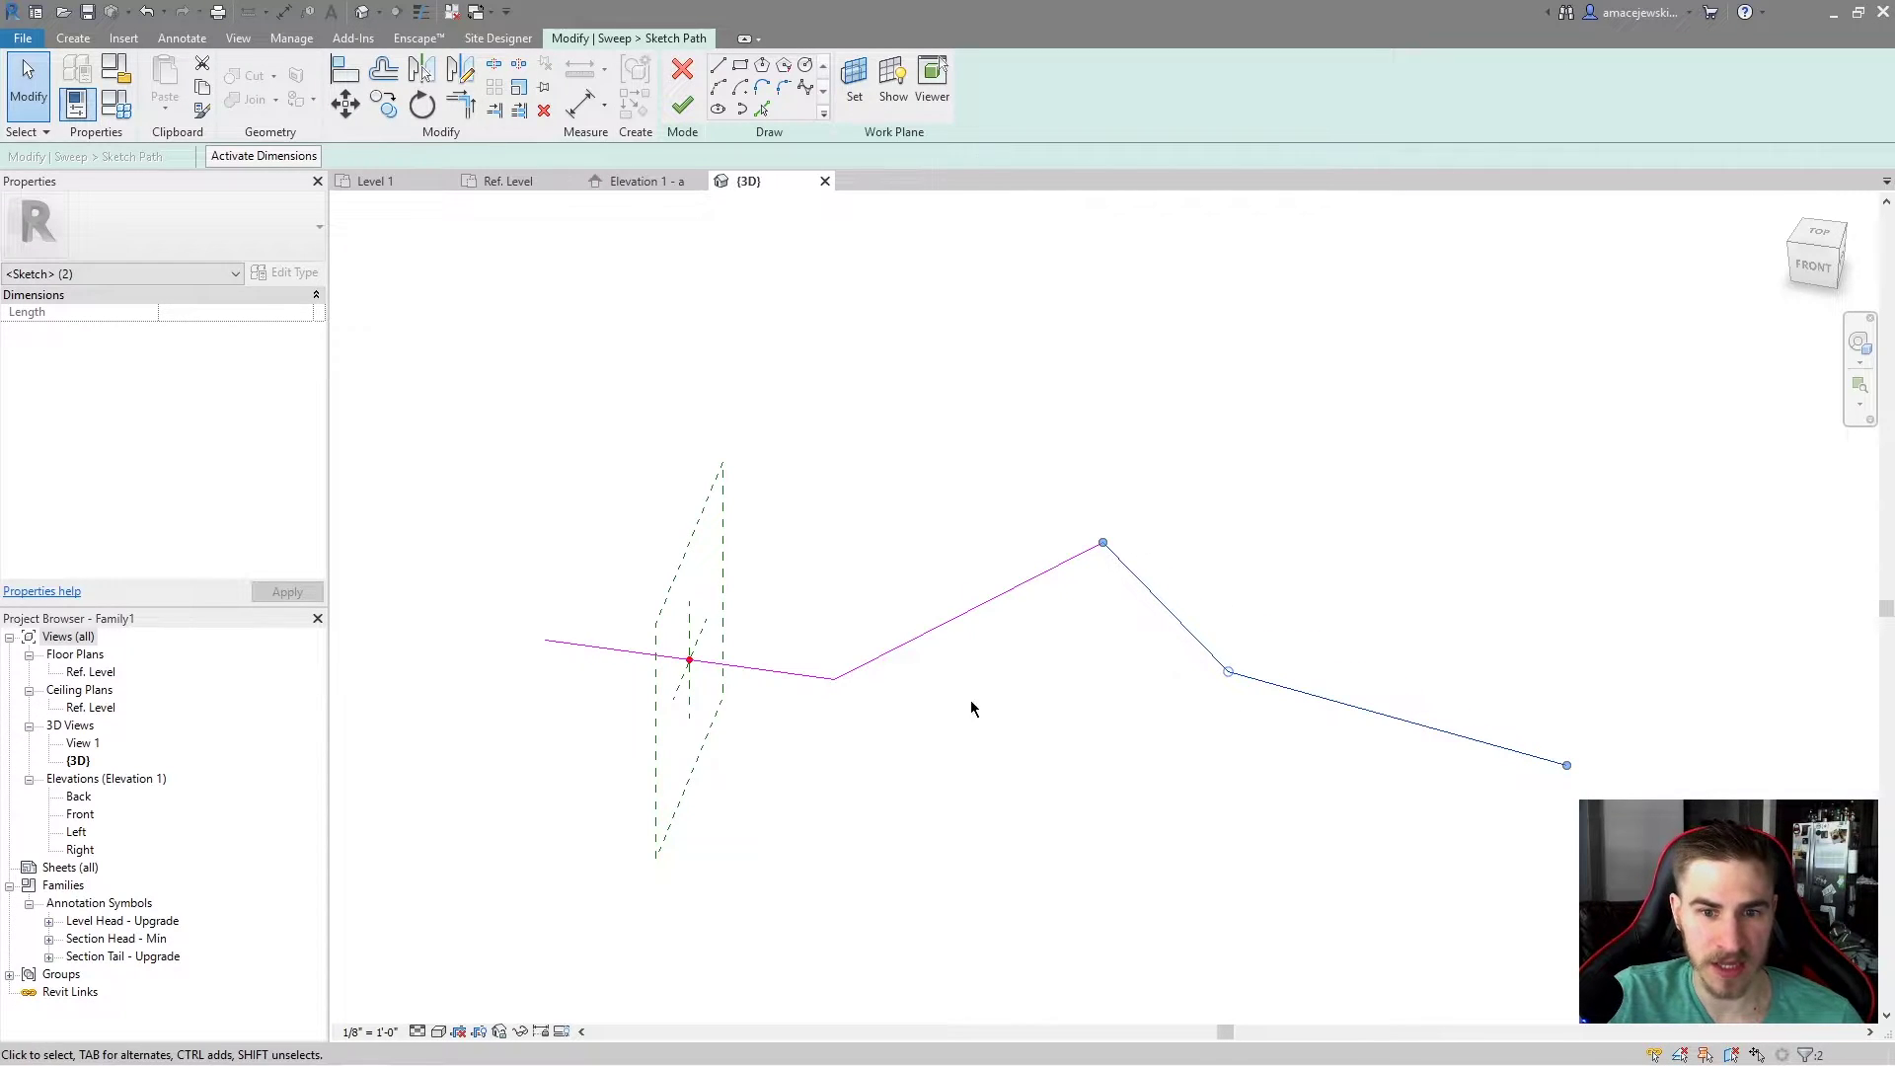
pyautogui.click(807, 546)
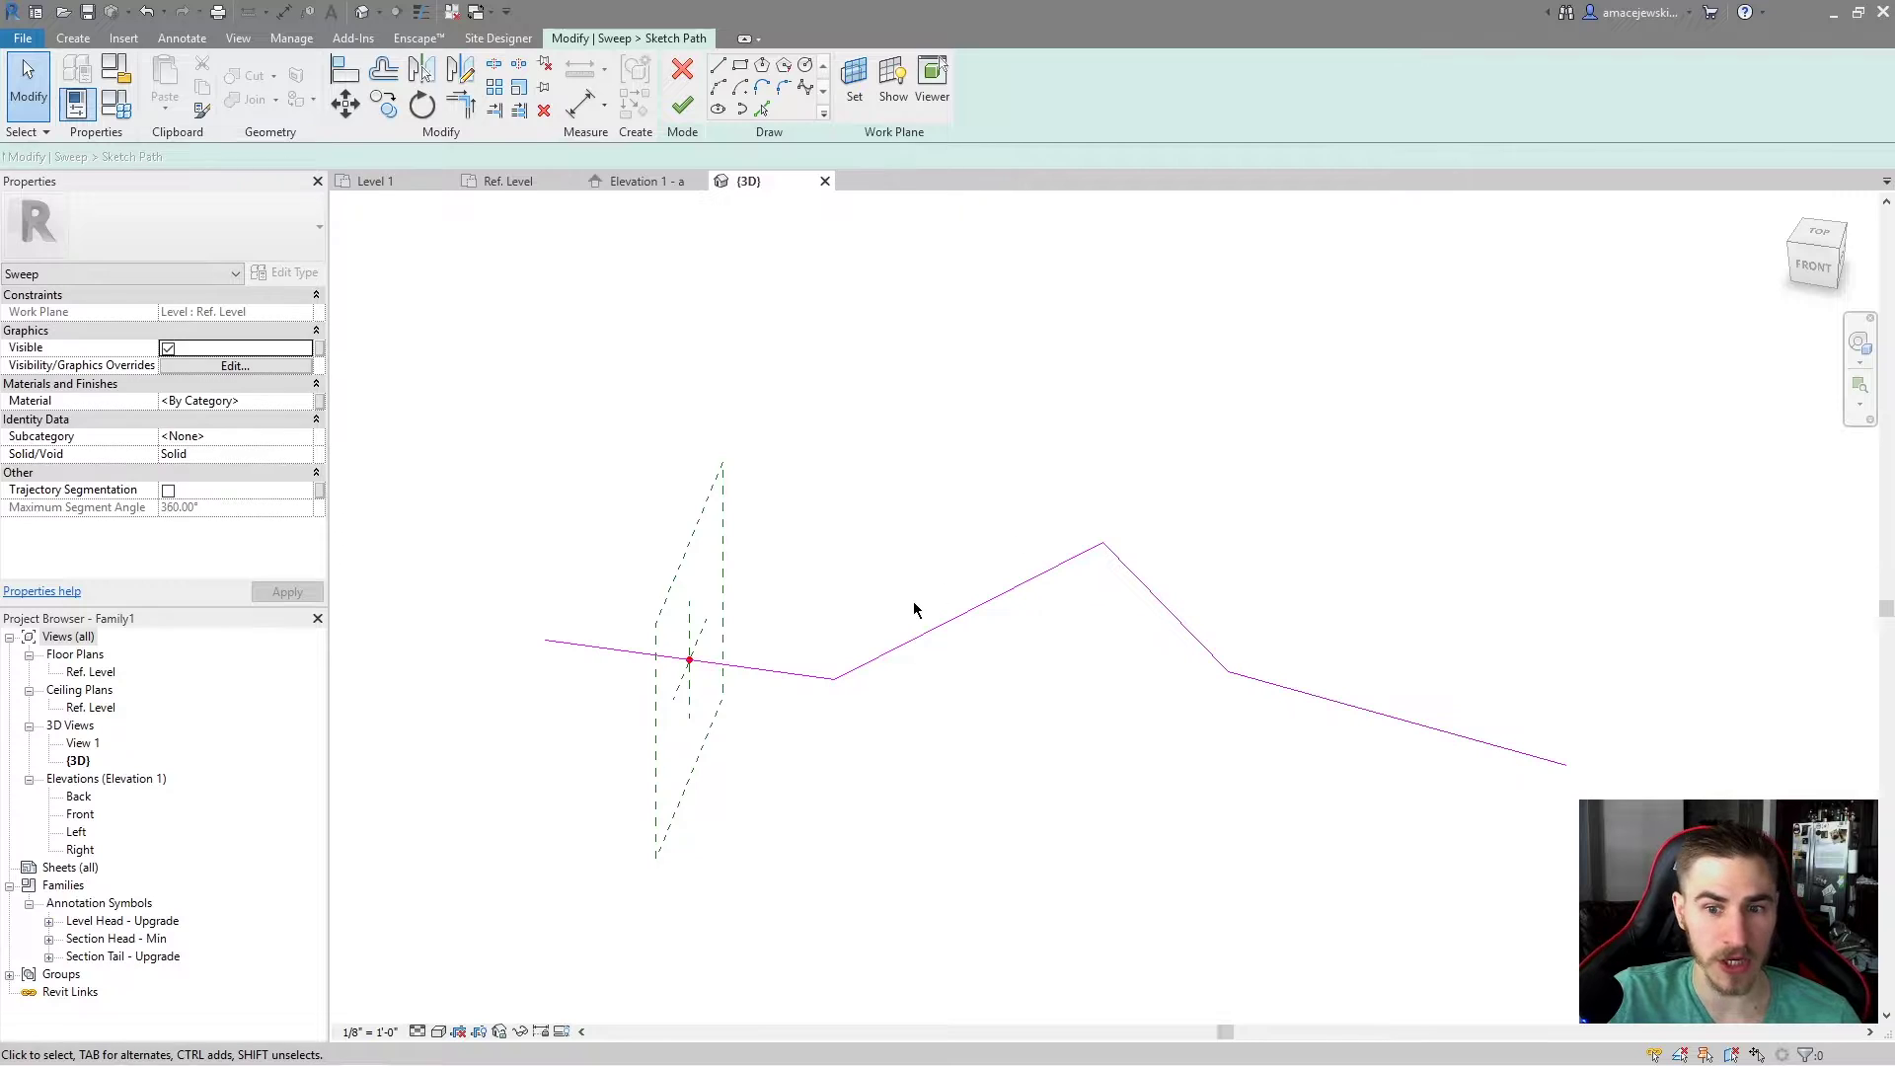
# Step: Finish the opened path sketch and the sweep, and inspect the resulting solid from several angles
pyautogui.moveTo(914, 605)
pyautogui.keyDown('shift'); pyautogui.mouseDown(button='middle')
pyautogui.moveTo(939, 596)
pyautogui.moveTo(829, 490)
pyautogui.mouseUp(button='middle'); pyautogui.keyUp('shift')
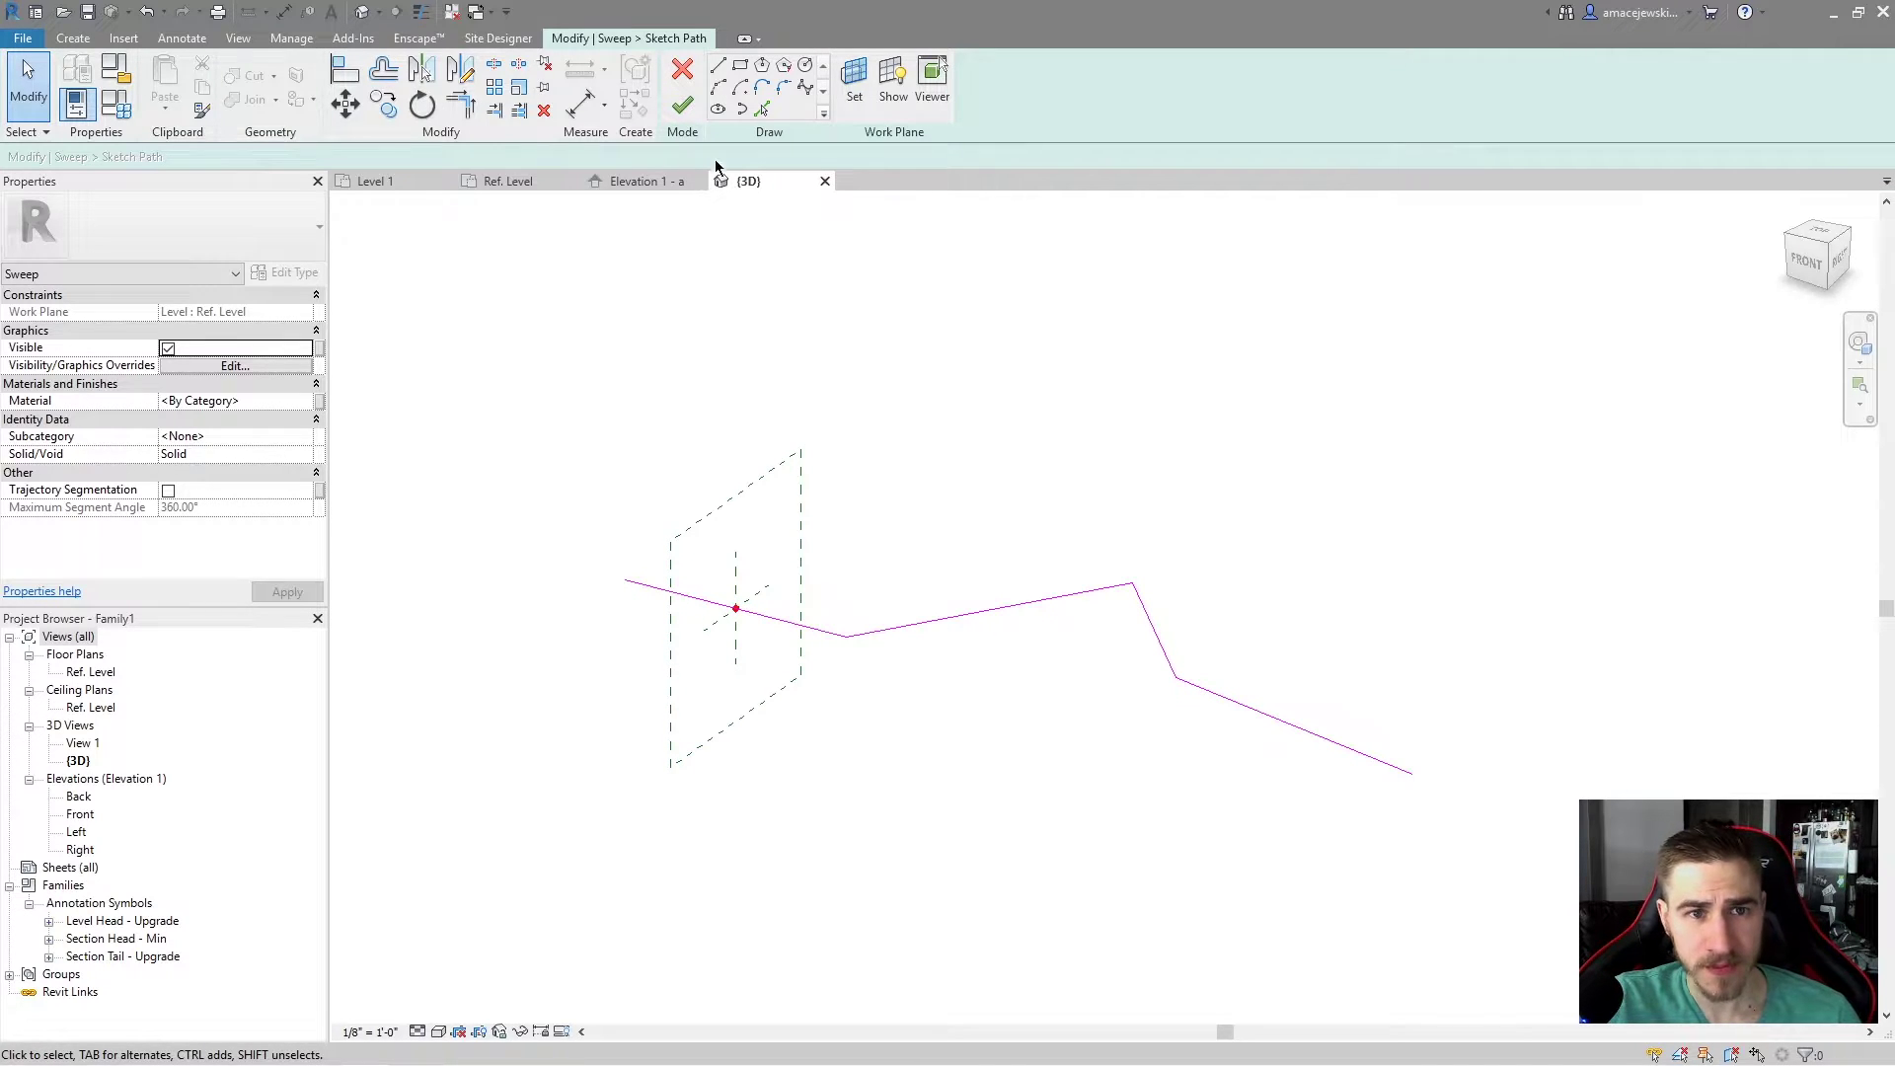
pyautogui.click(682, 105)
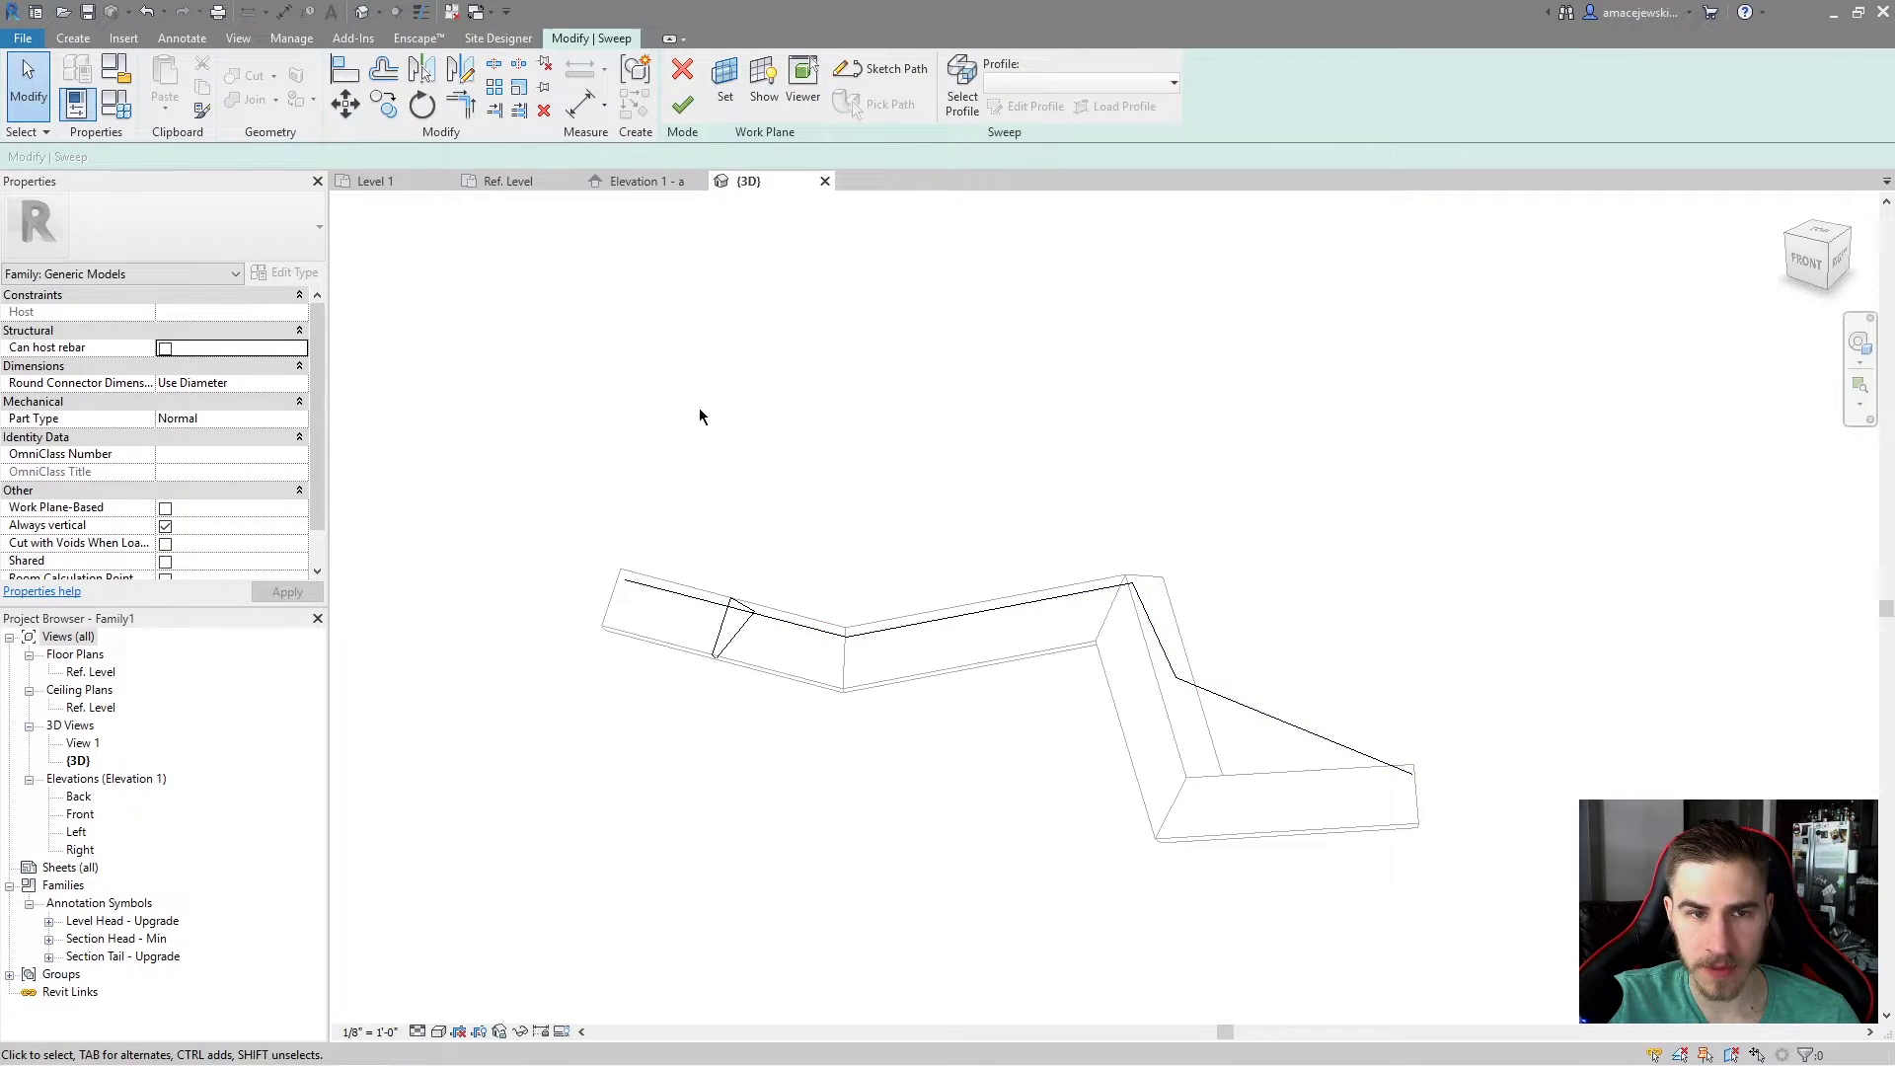
pyautogui.click(682, 106)
pyautogui.keyDown('shift'); pyautogui.moveTo(1142, 524); pyautogui.dragTo(1023, 728, button='middle'); pyautogui.keyUp('shift')
pyautogui.click(1362, 495)
pyautogui.click(944, 659)
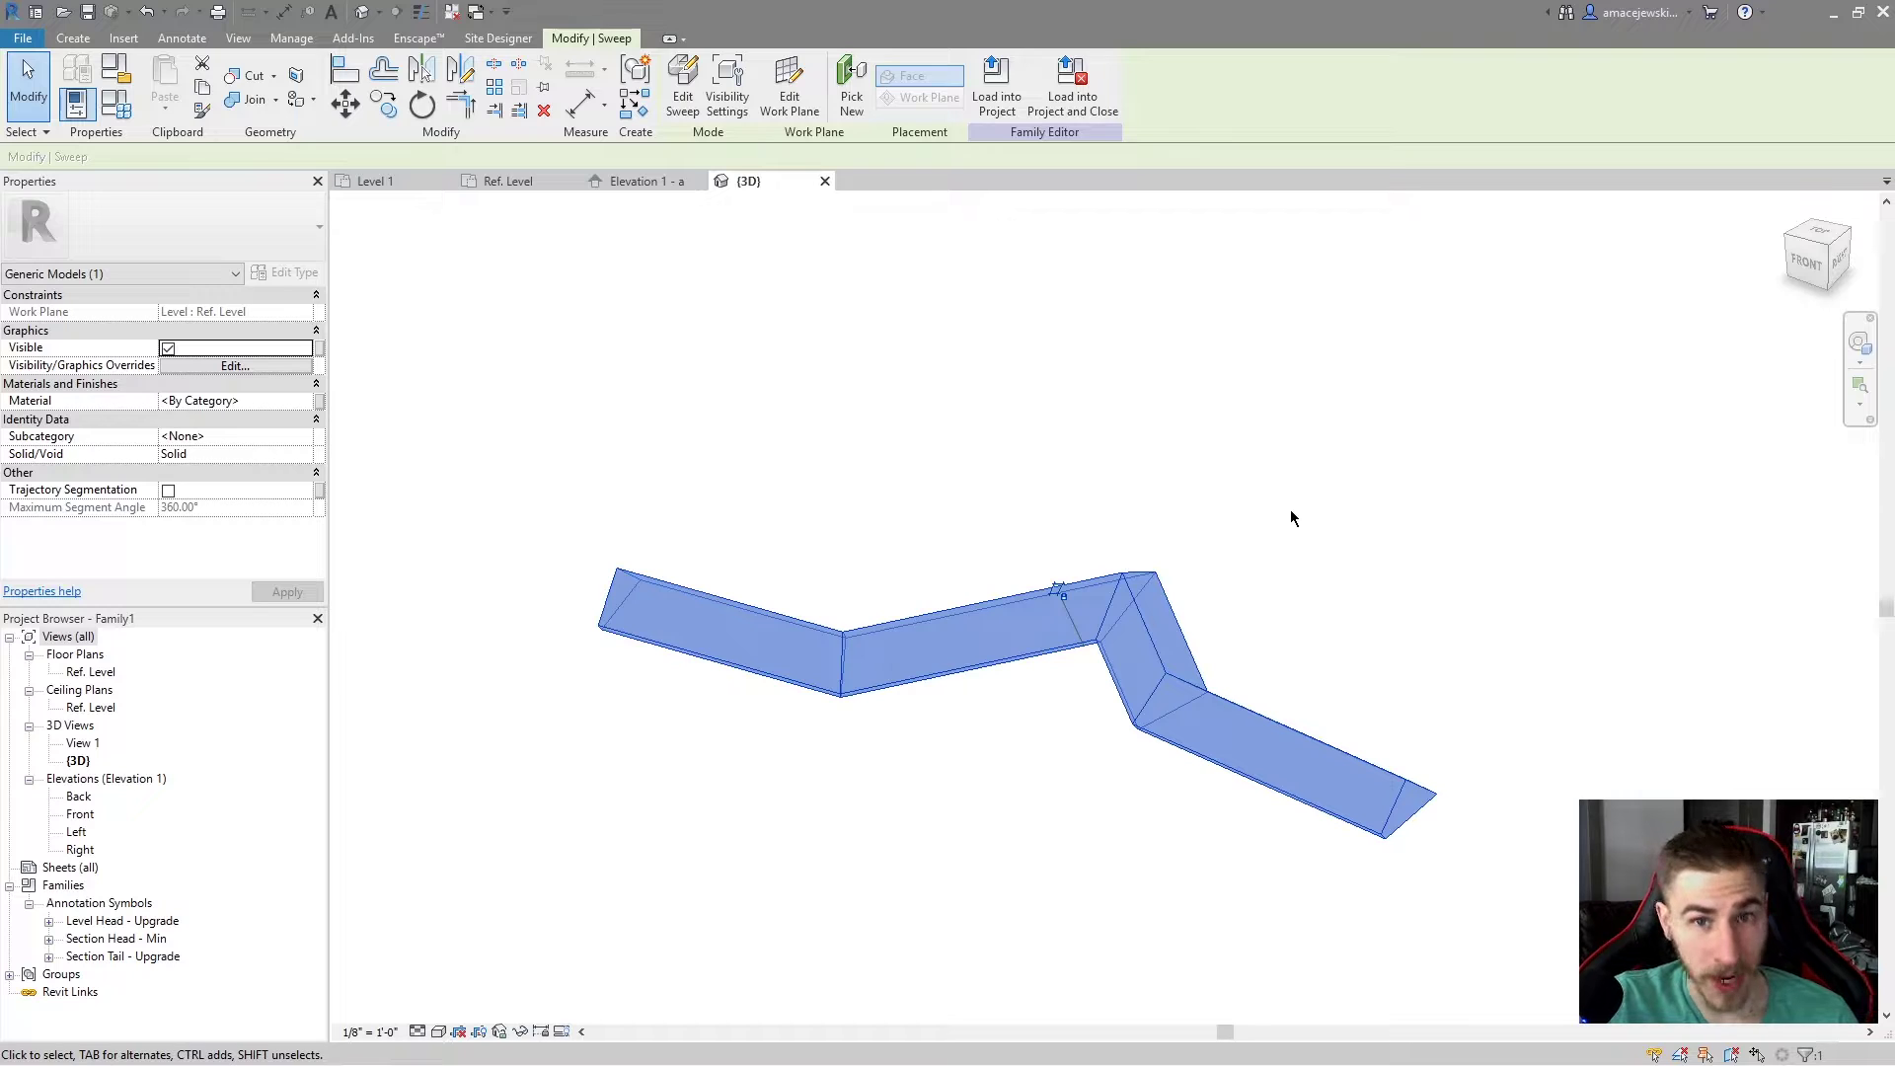
pyautogui.click(1253, 535)
pyautogui.keyDown('shift'); pyautogui.moveTo(1058, 584); pyautogui.dragTo(1013, 762, button='middle'); pyautogui.keyUp('shift')
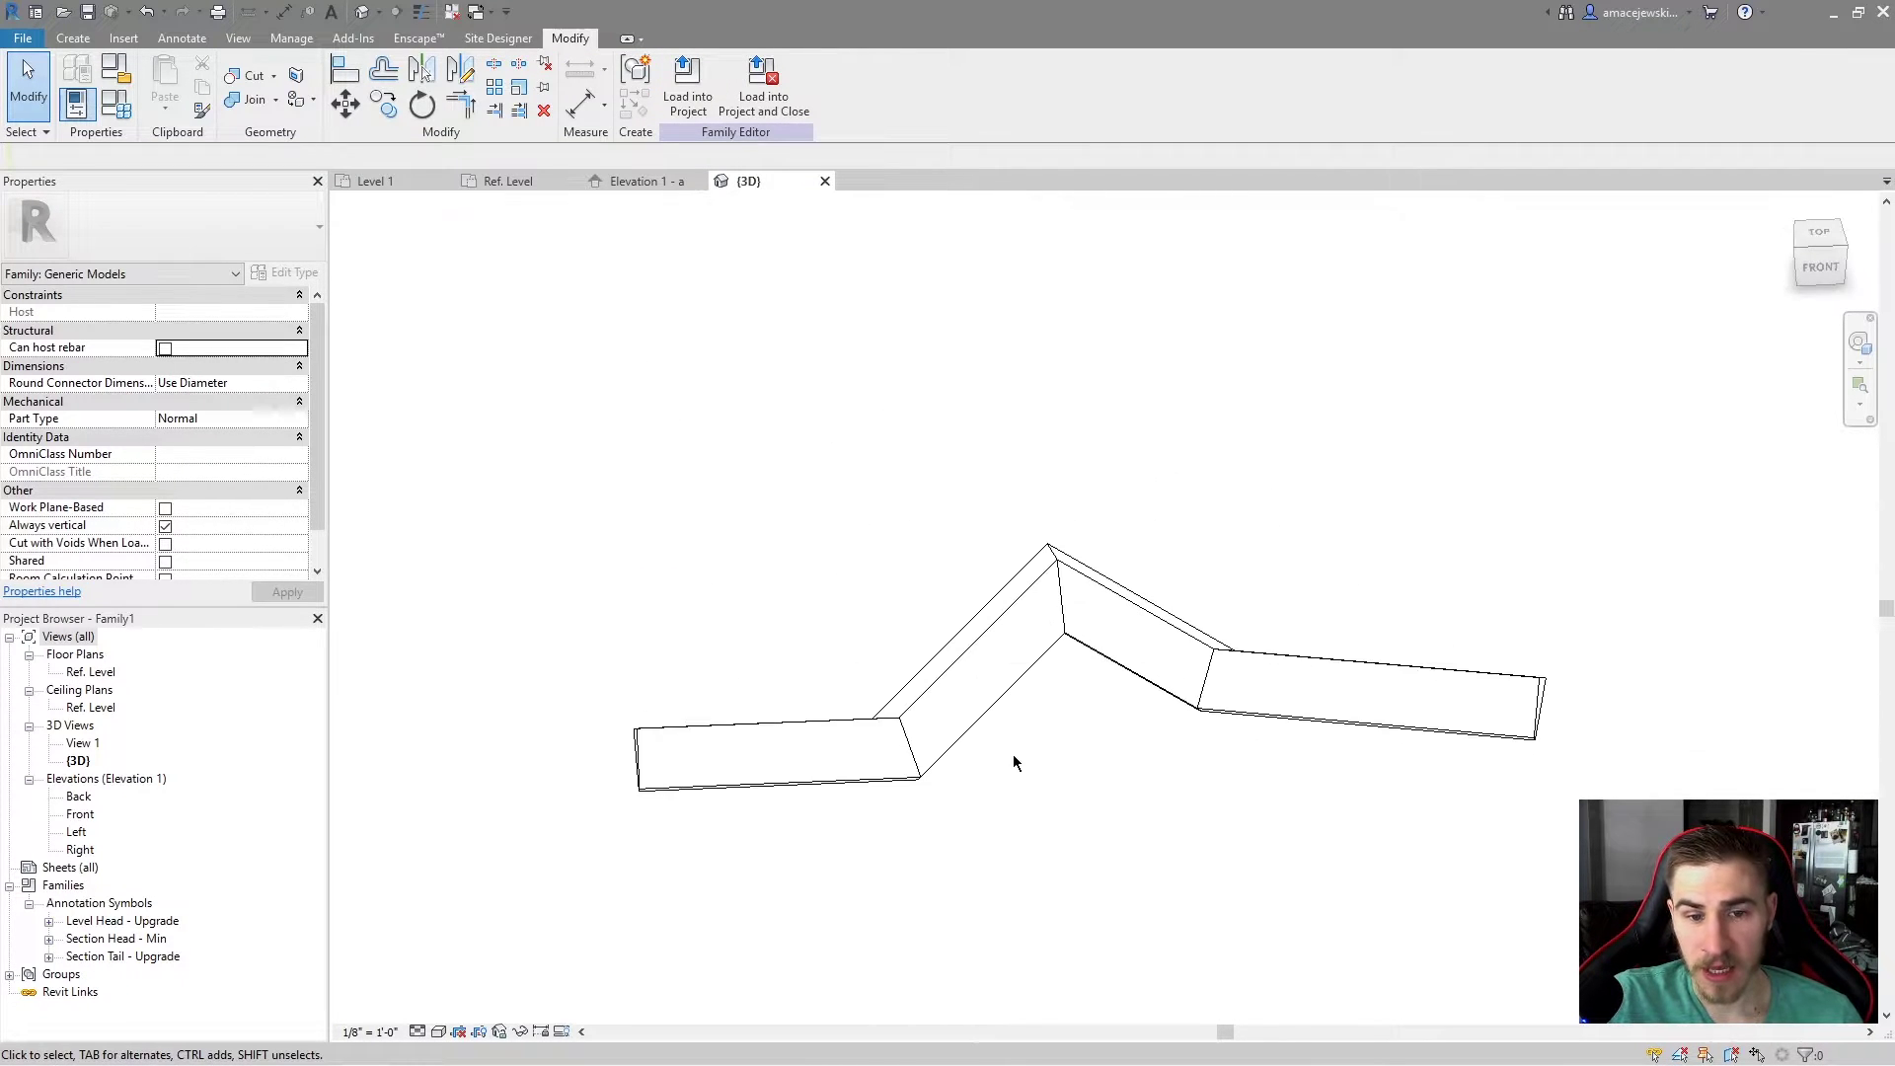
pyautogui.keyDown('shift'); pyautogui.moveTo(1151, 753); pyautogui.dragTo(965, 779, button='middle'); pyautogui.keyUp('shift')
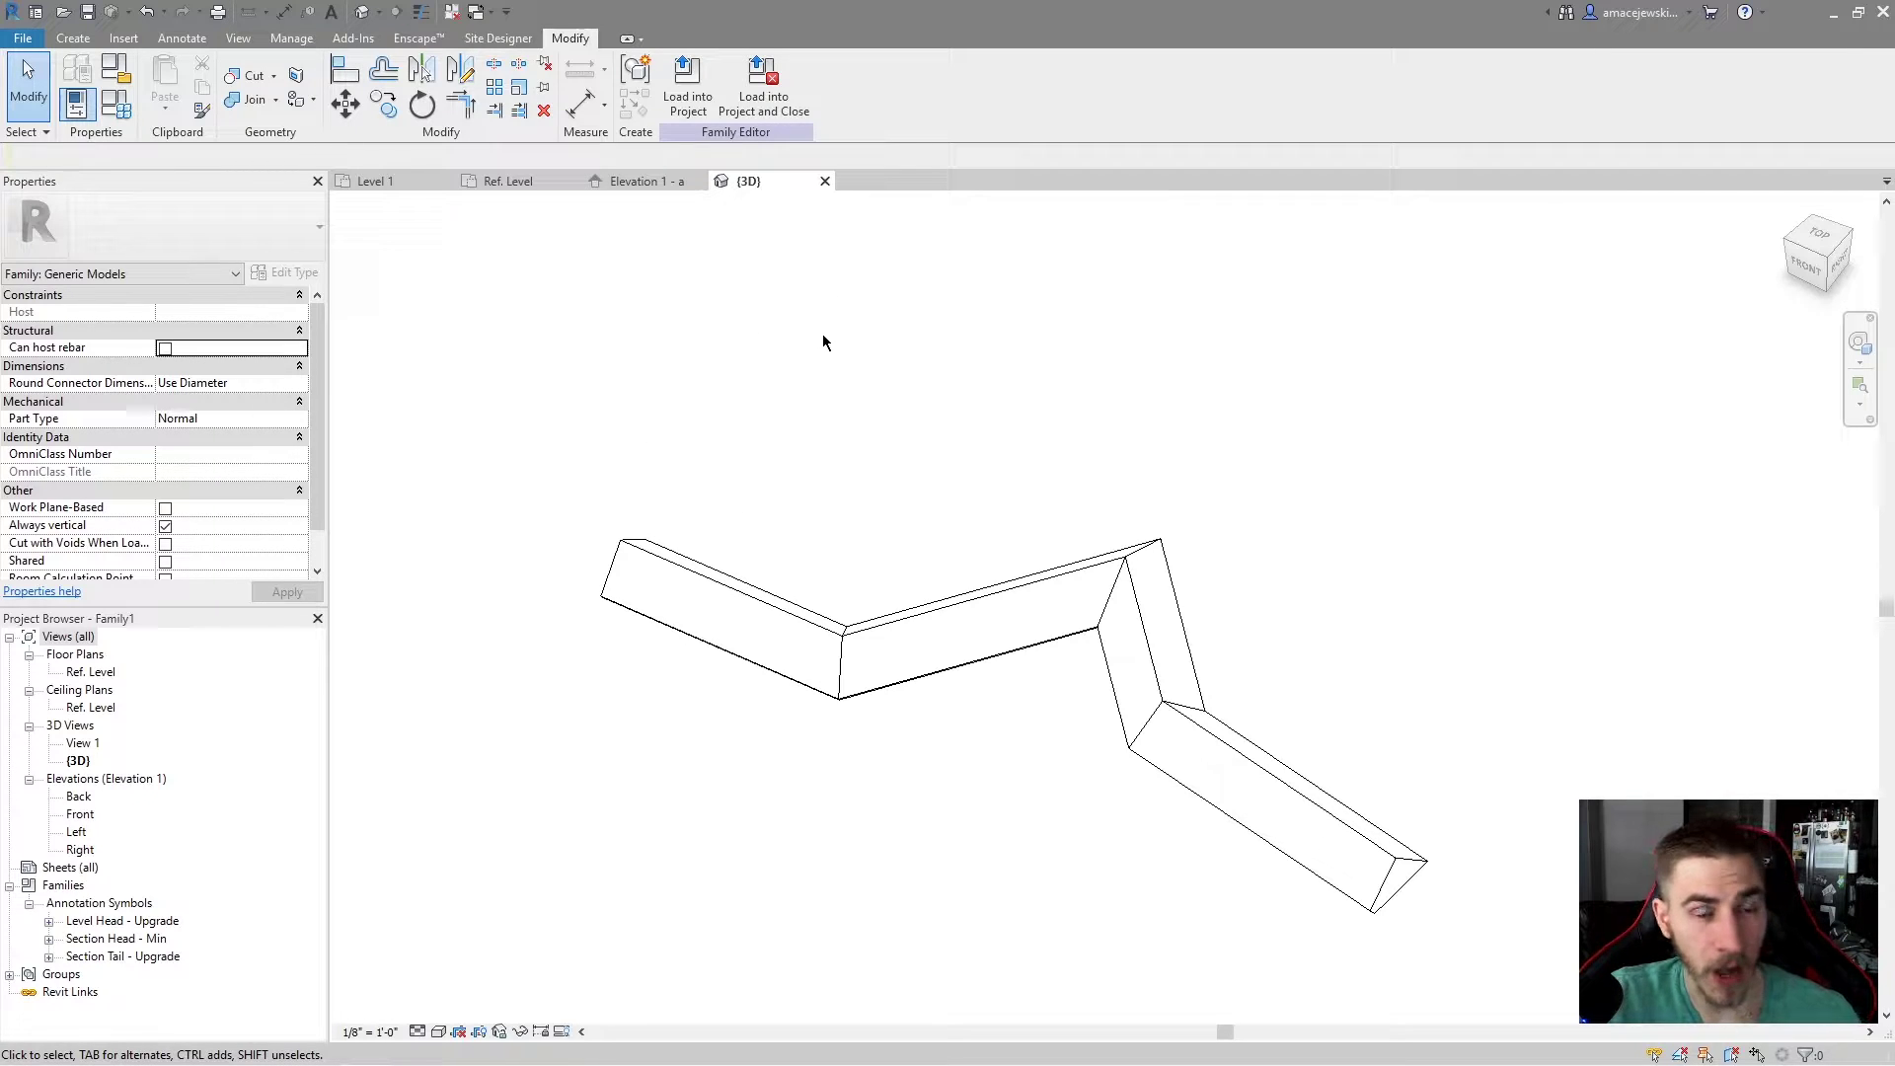
# Step: Switch to the project's Level 1 plan and create a rectangular Generic - 12" floor covering about 10,858 SF between the elevation markers
pyautogui.click(505, 181)
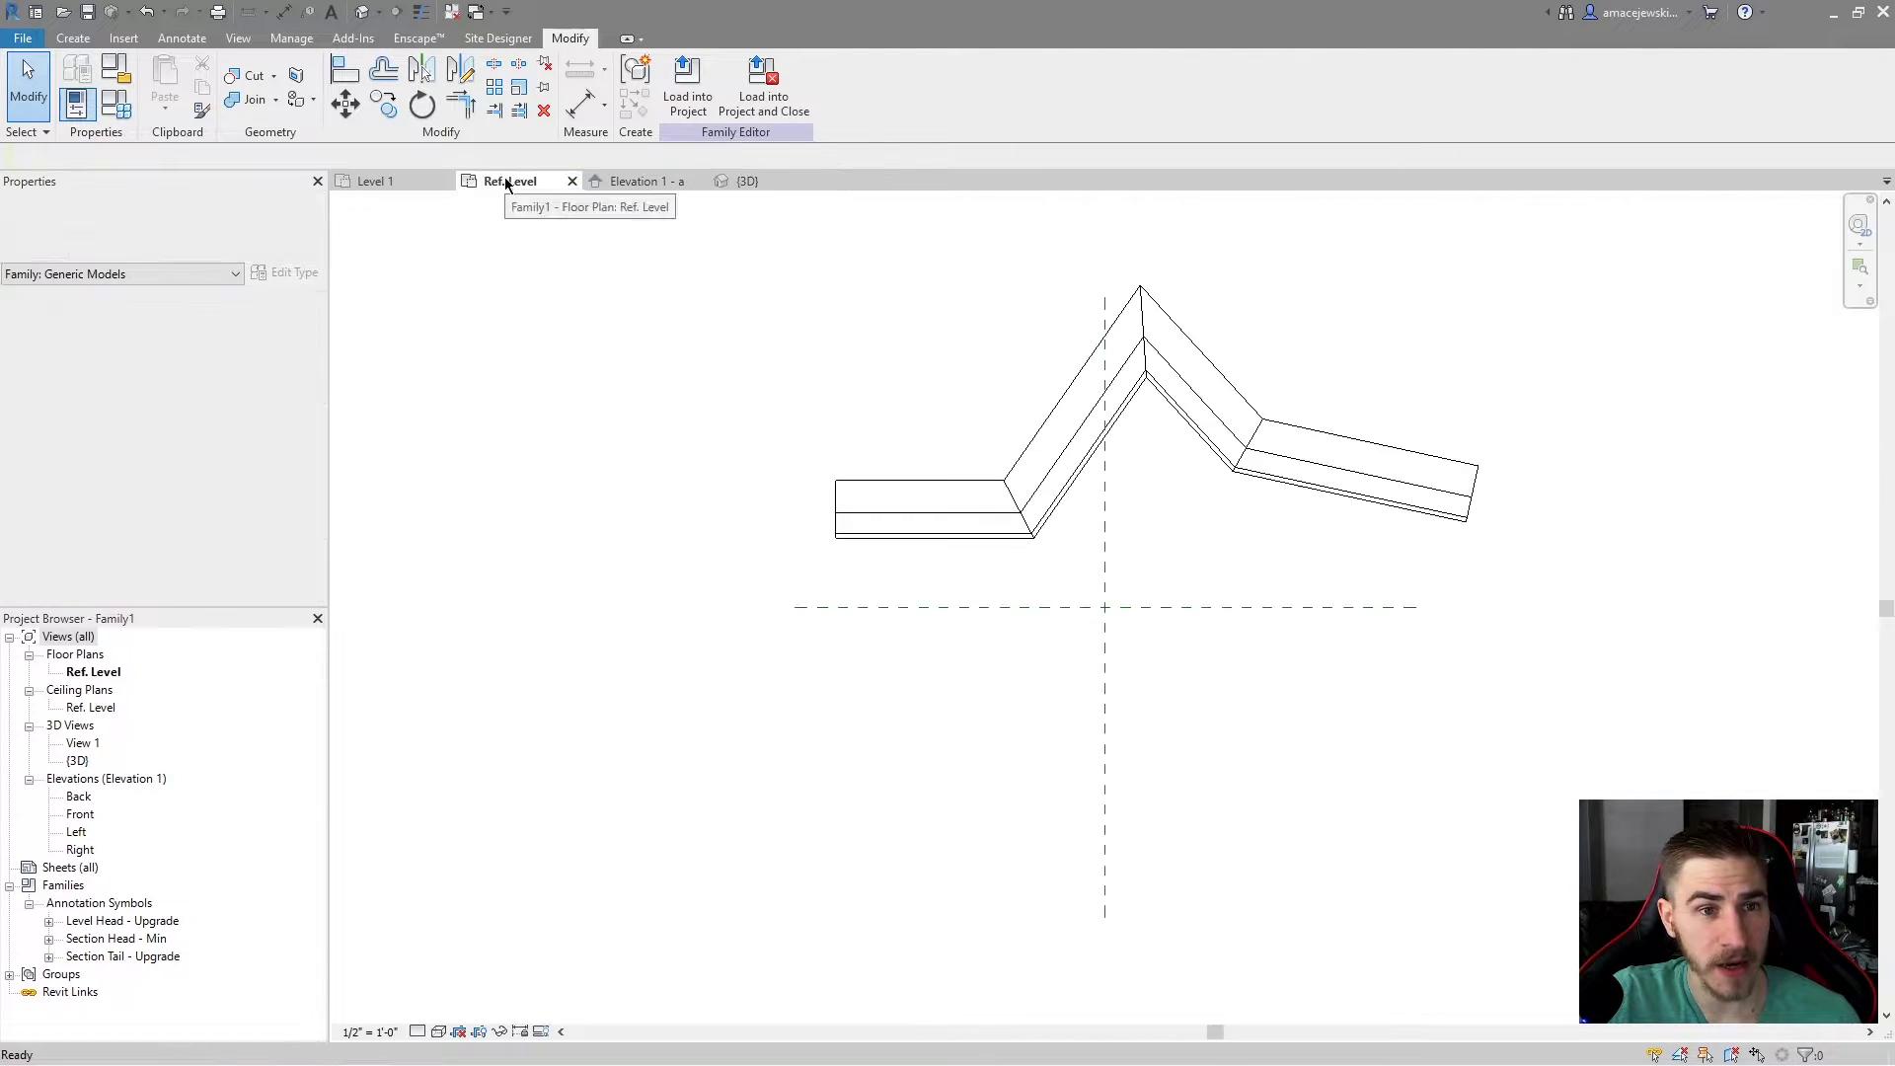
pyautogui.click(390, 181)
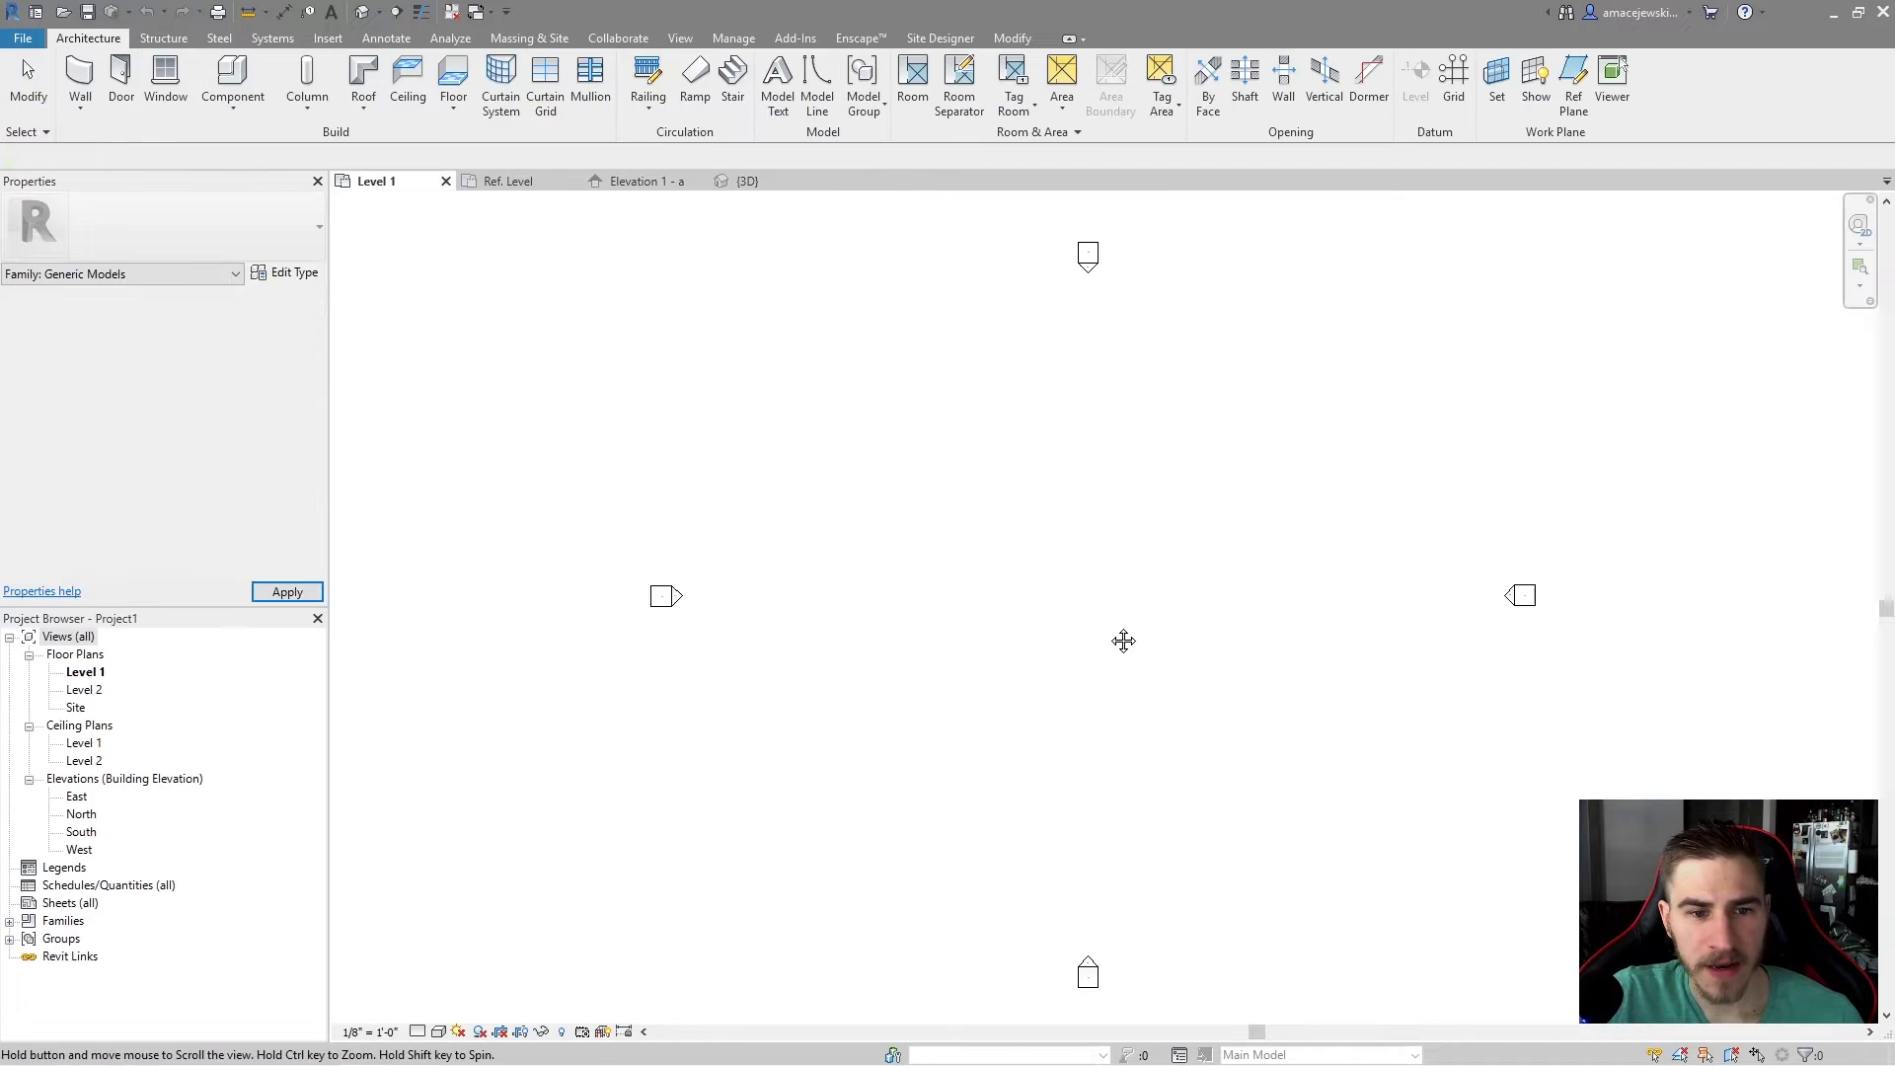
pyautogui.moveTo(1123, 640); pyautogui.dragTo(1027, 655, button='middle')
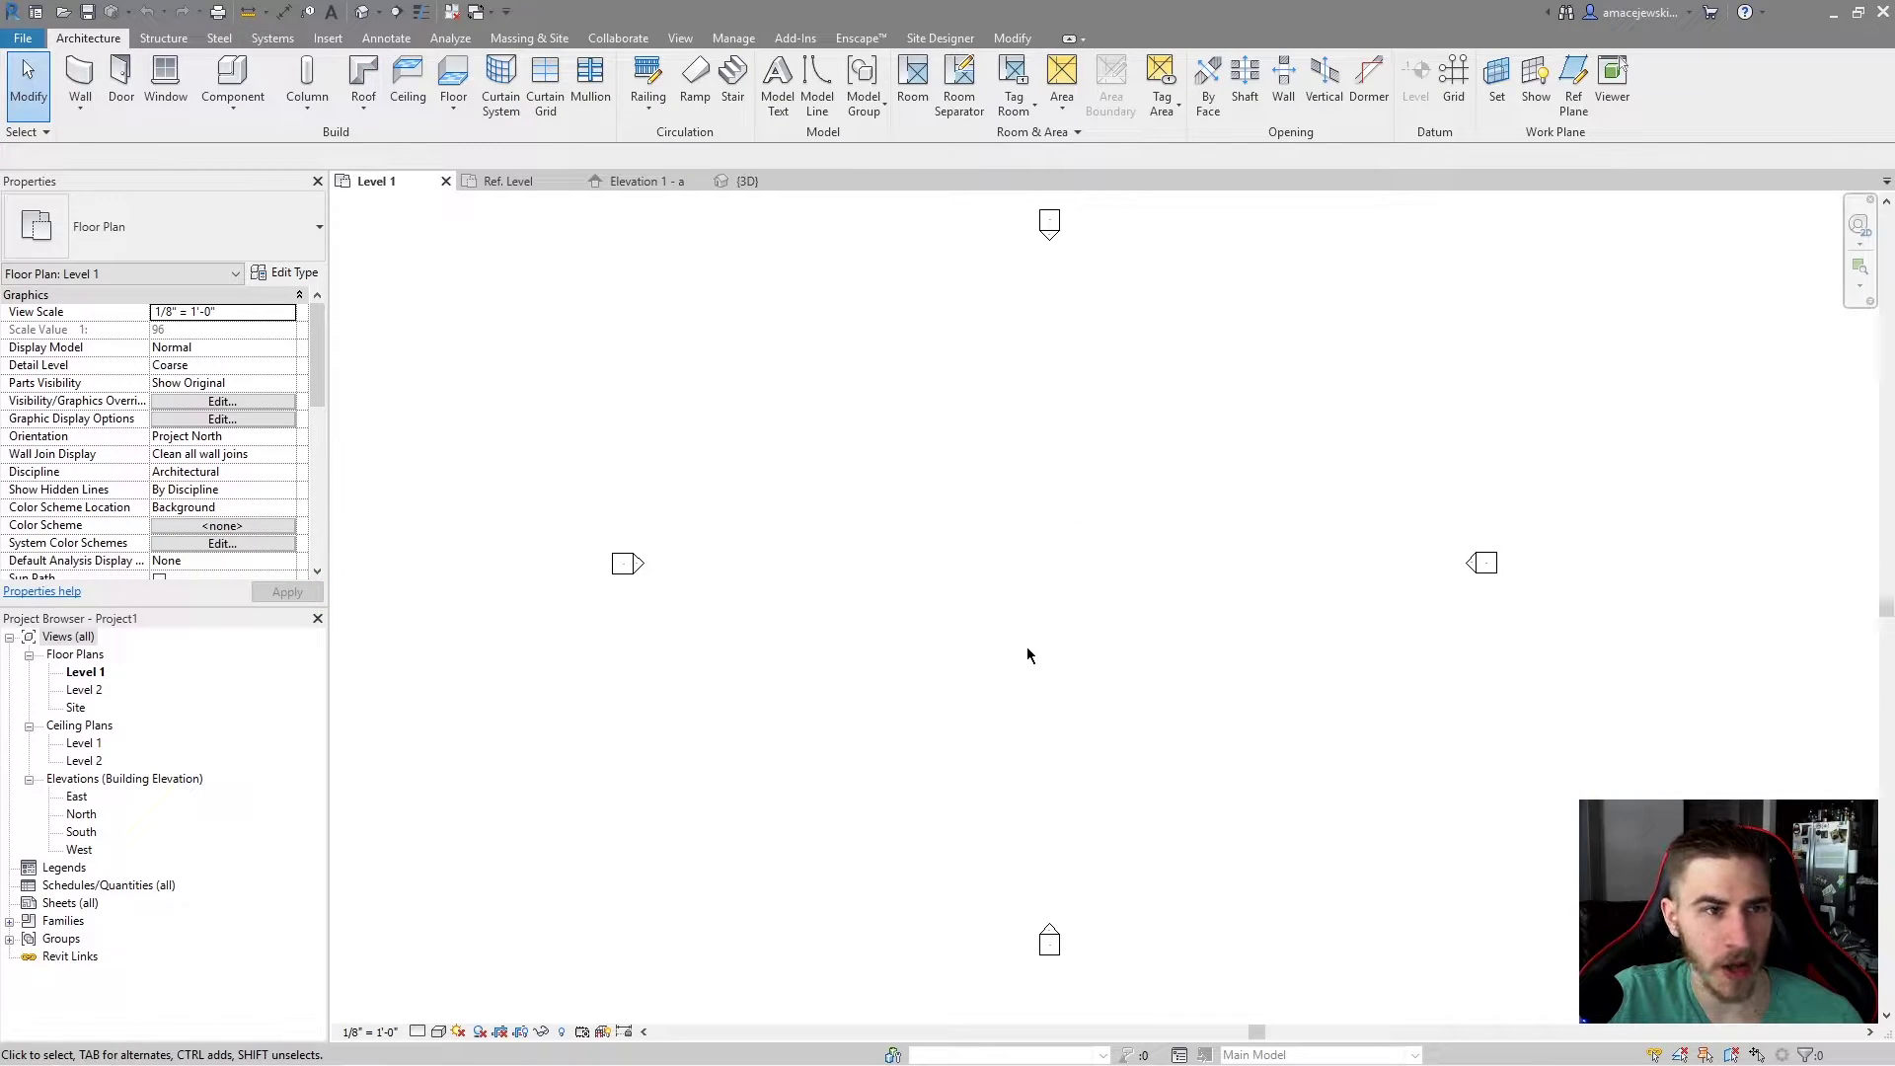
pyautogui.scroll(-1, 1026, 655)
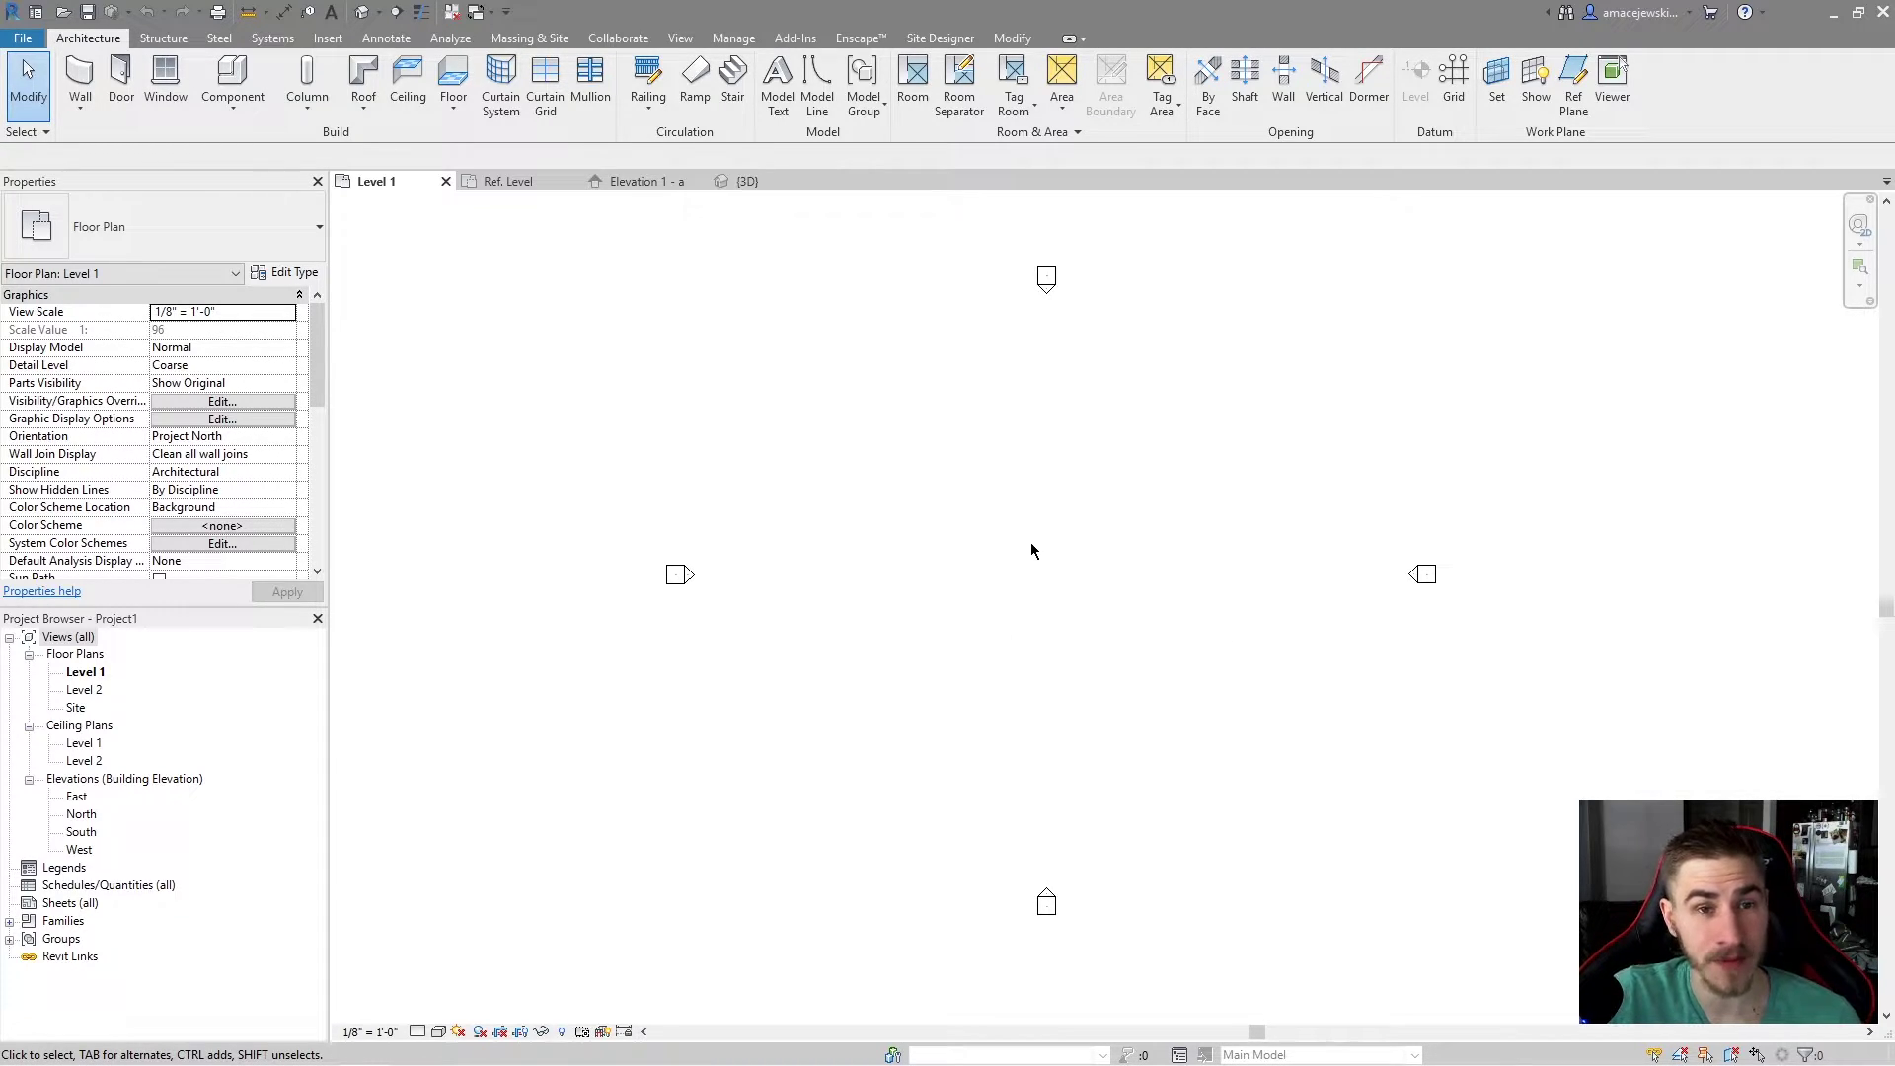
pyautogui.click(460, 111)
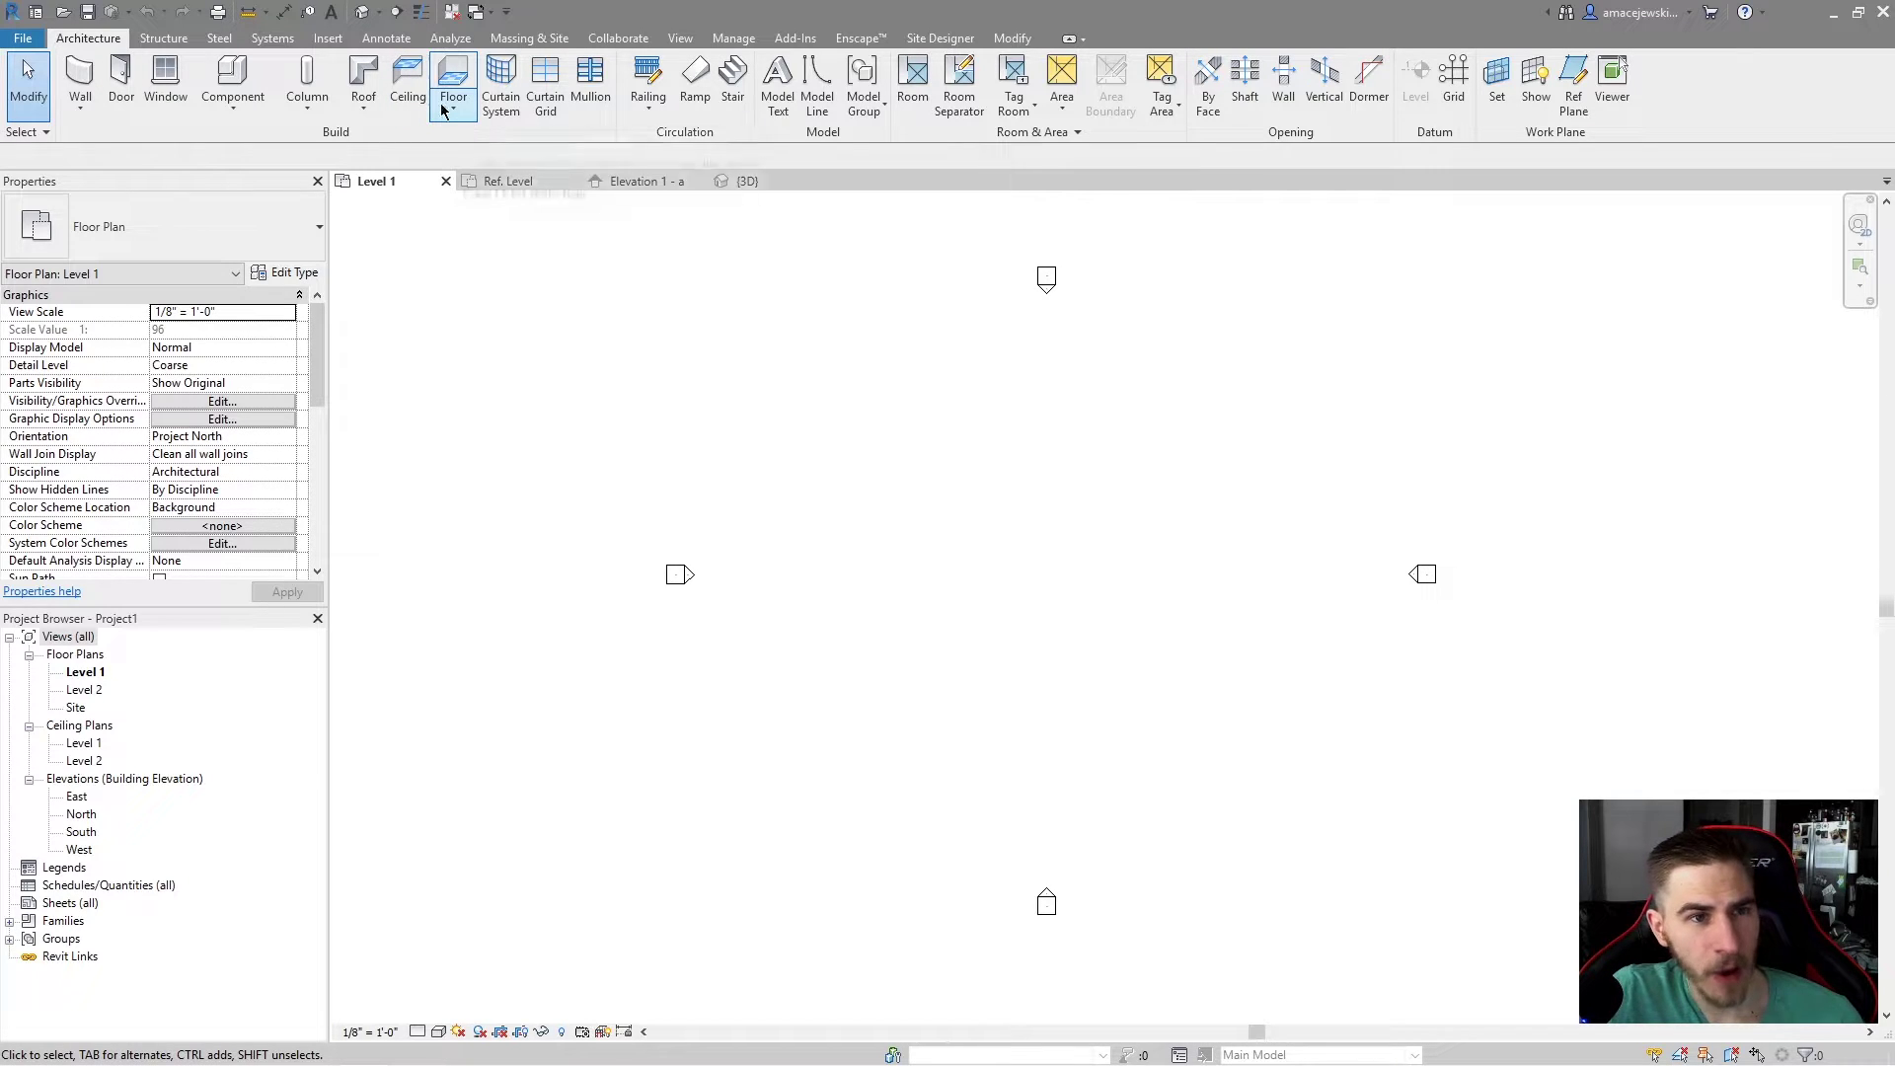
pyautogui.click(959, 64)
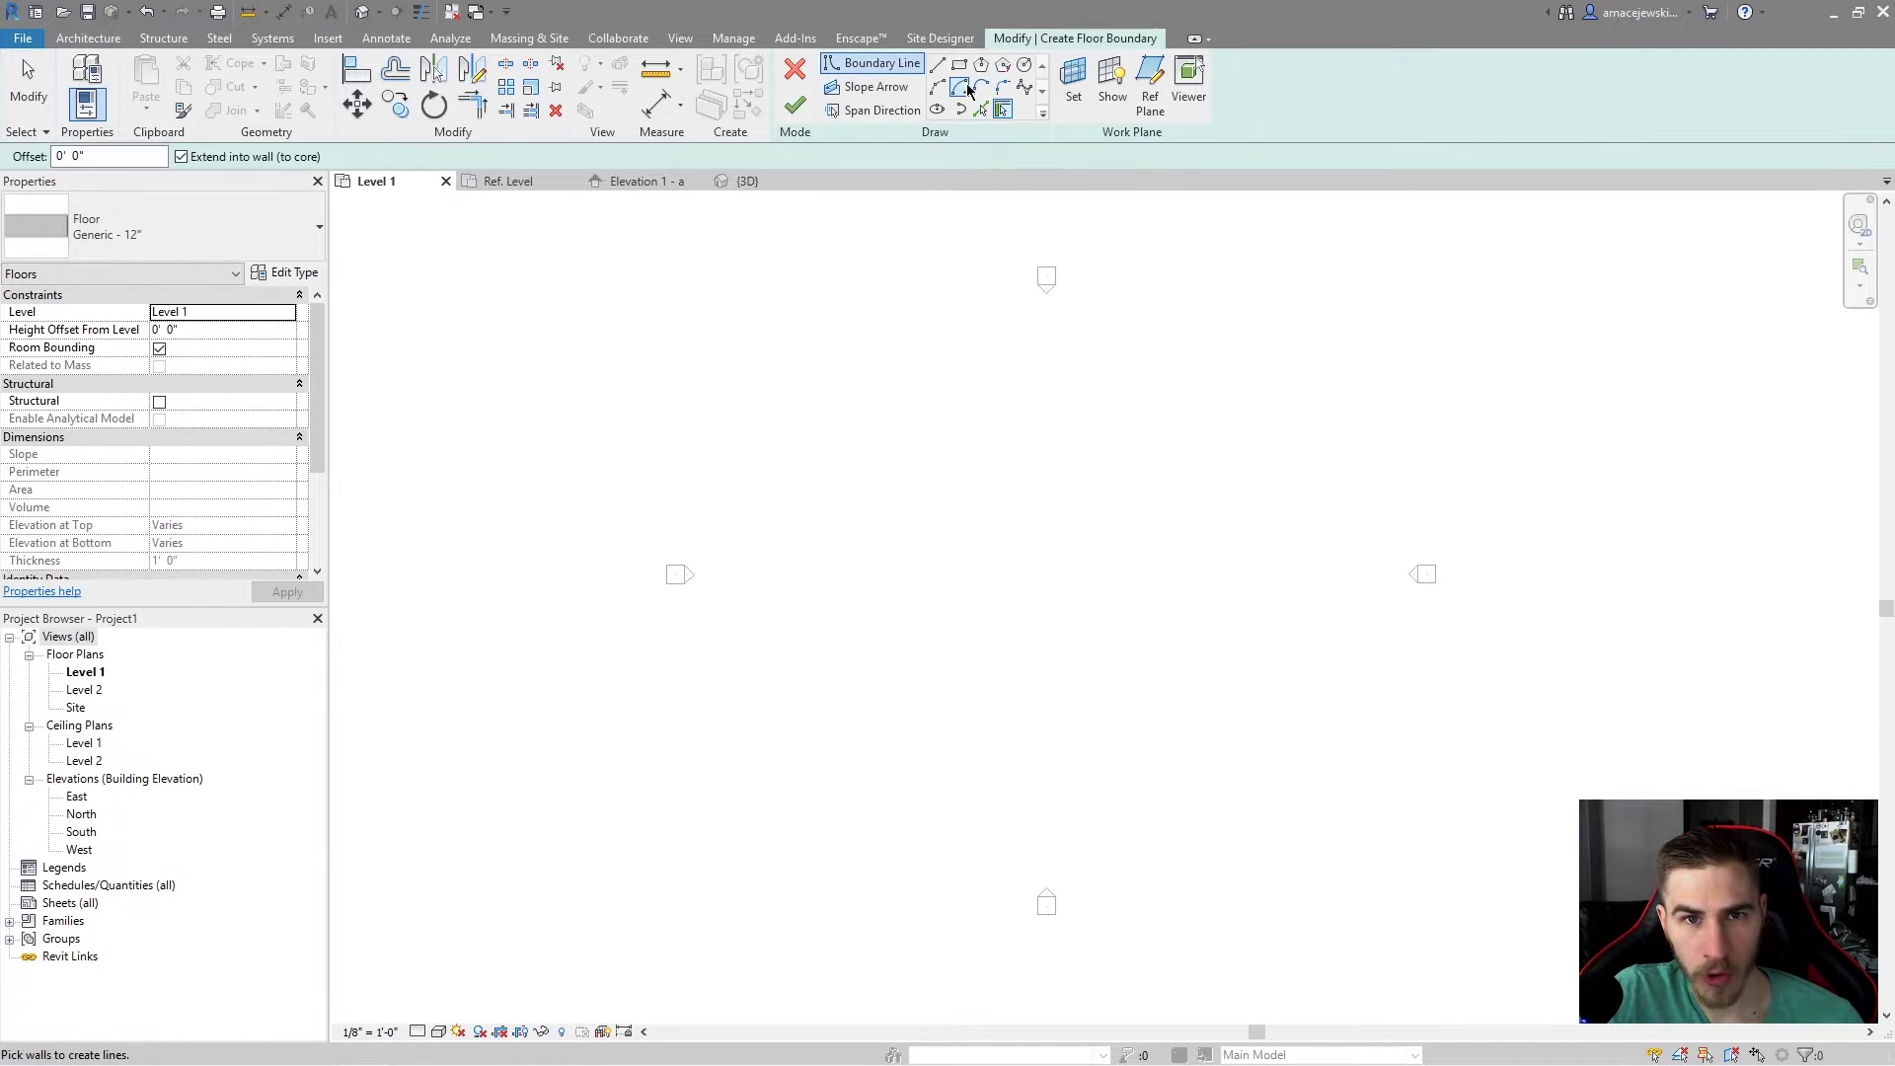
pyautogui.click(777, 408)
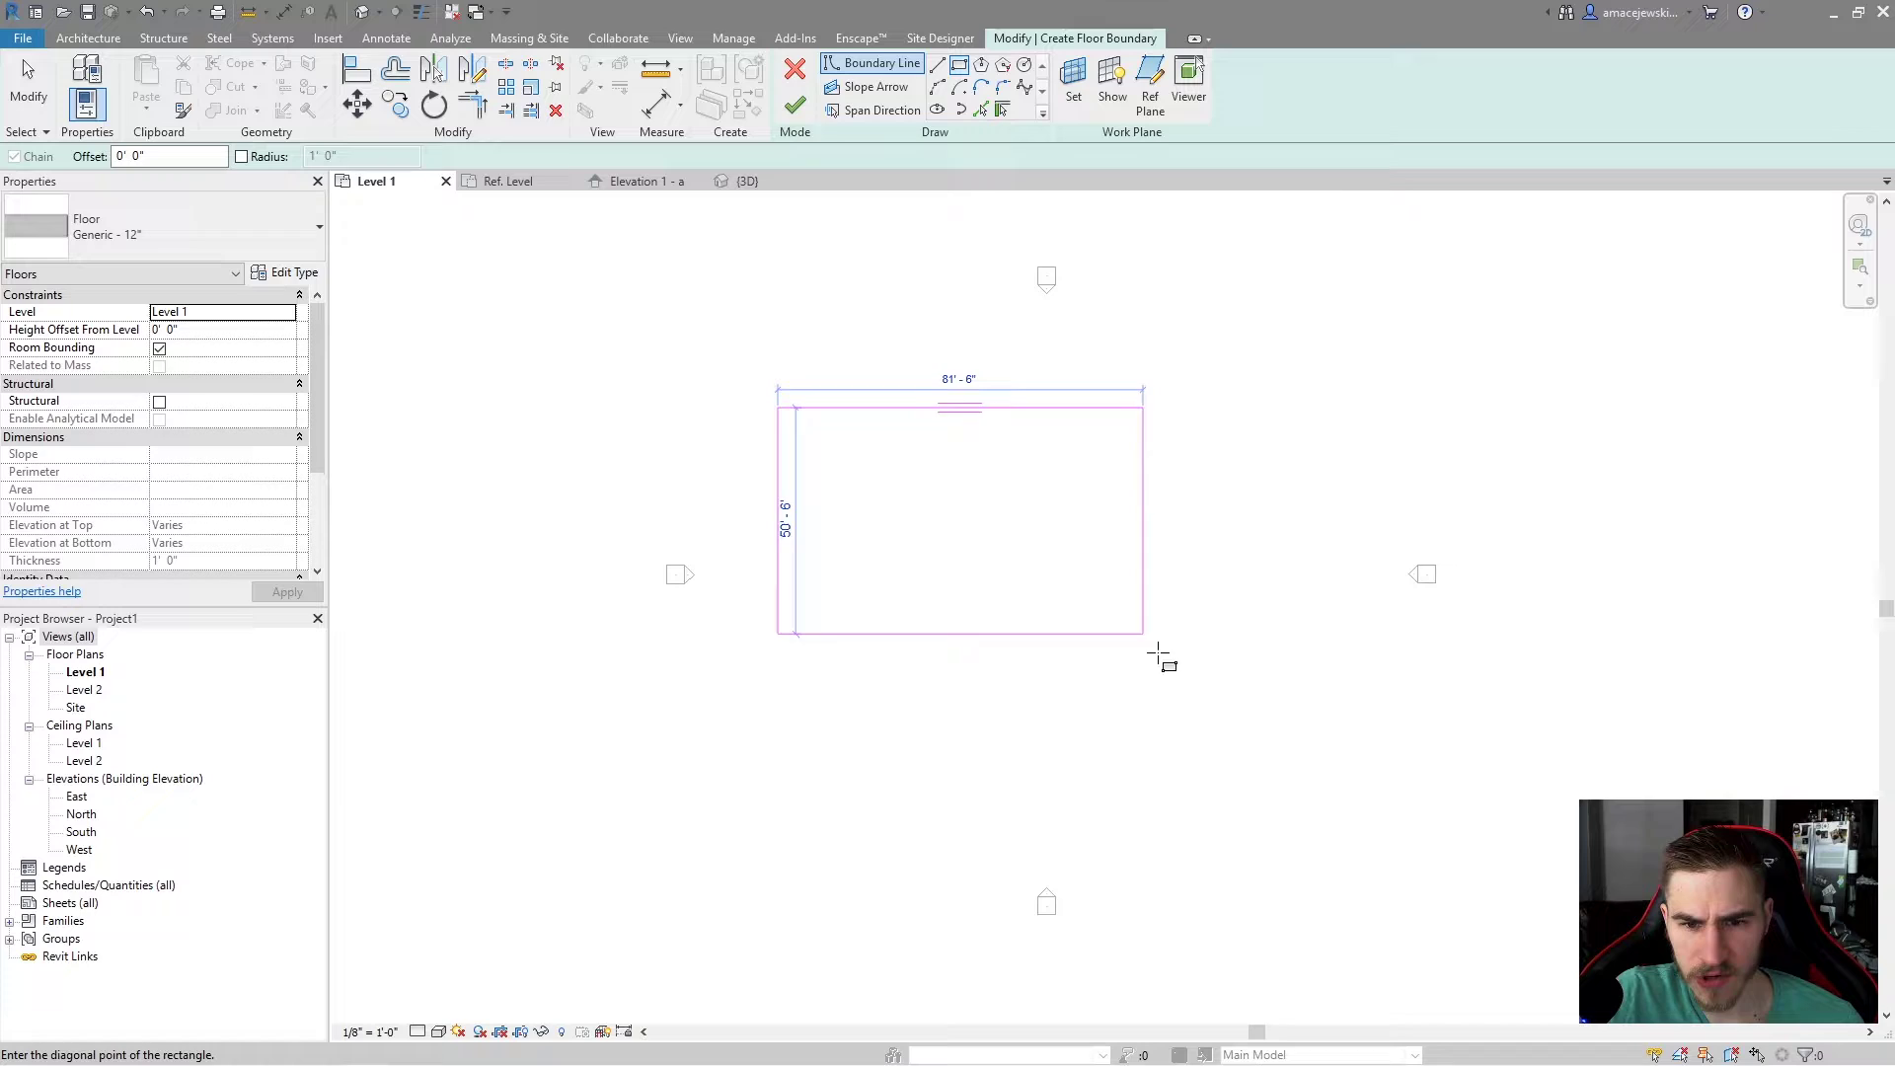
pyautogui.click(1347, 790)
pyautogui.click(795, 105)
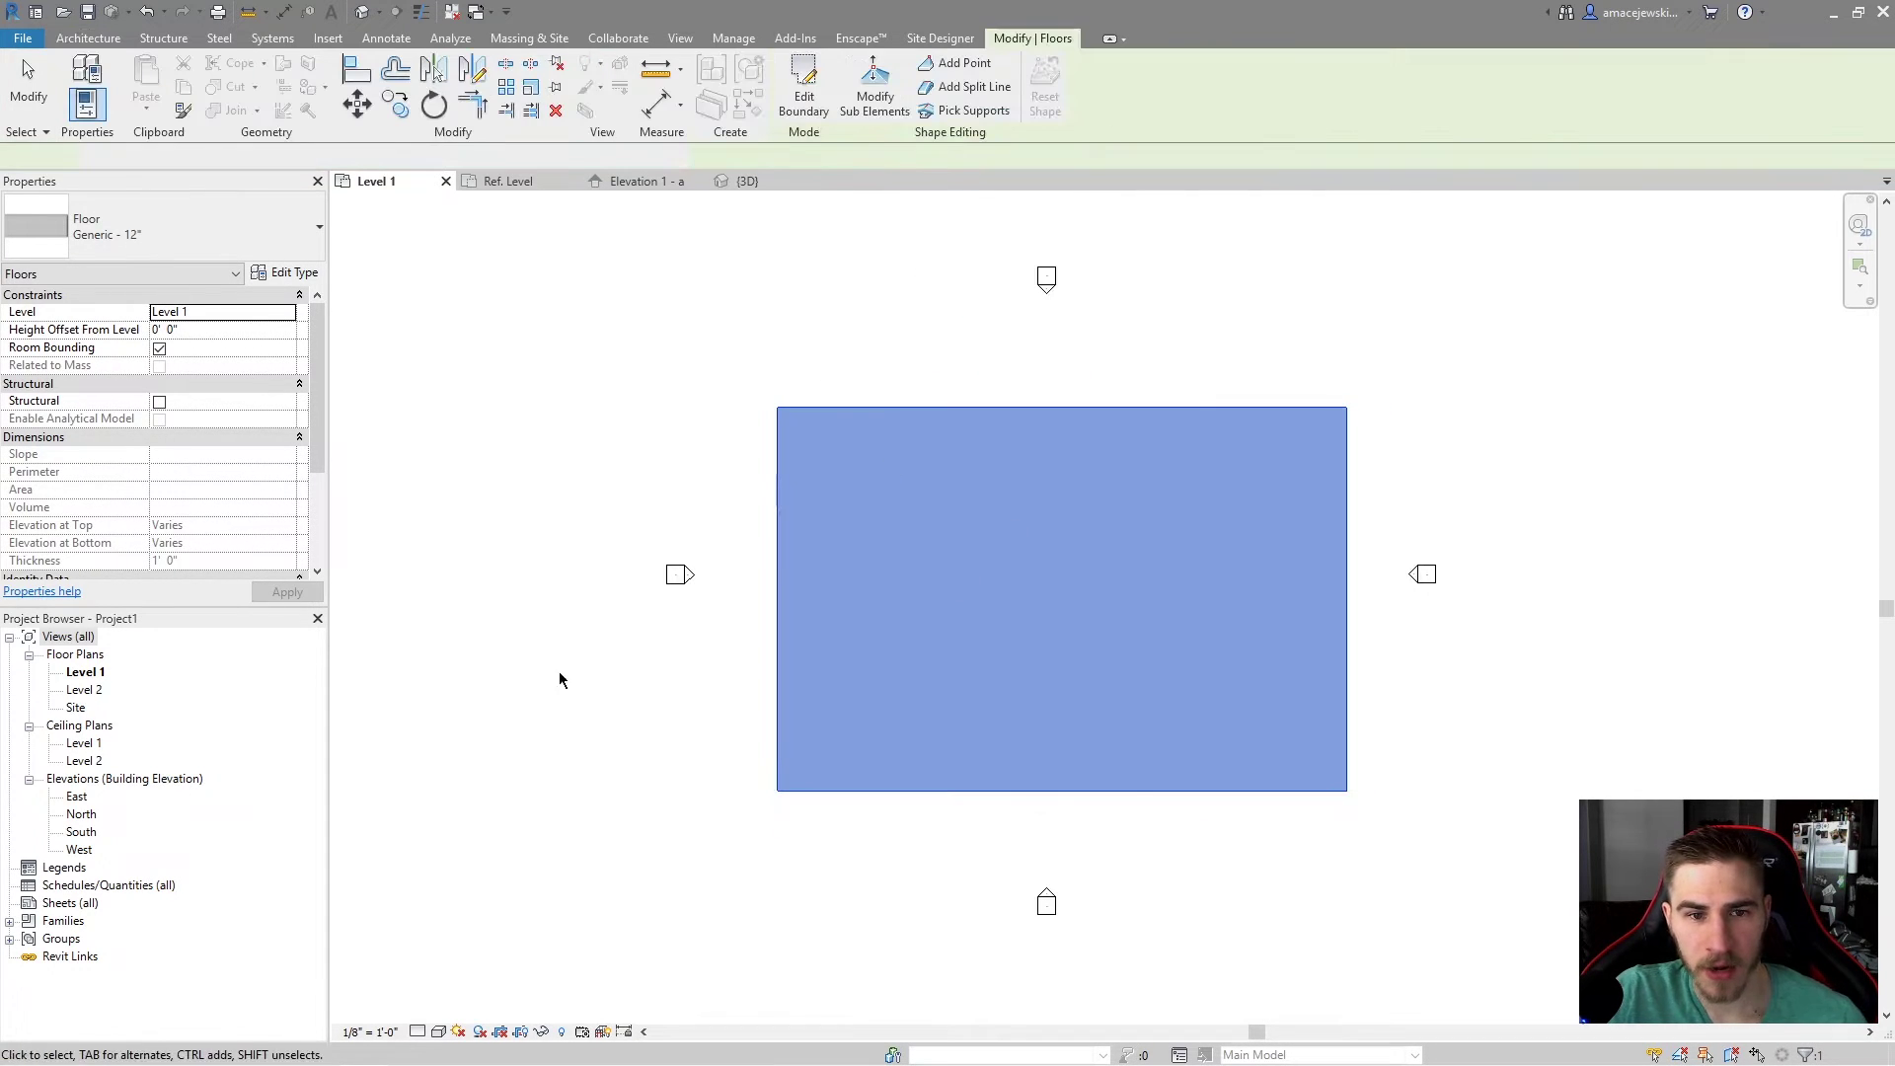
pyautogui.moveTo(1248, 622); pyautogui.dragTo(1198, 599, button='middle')
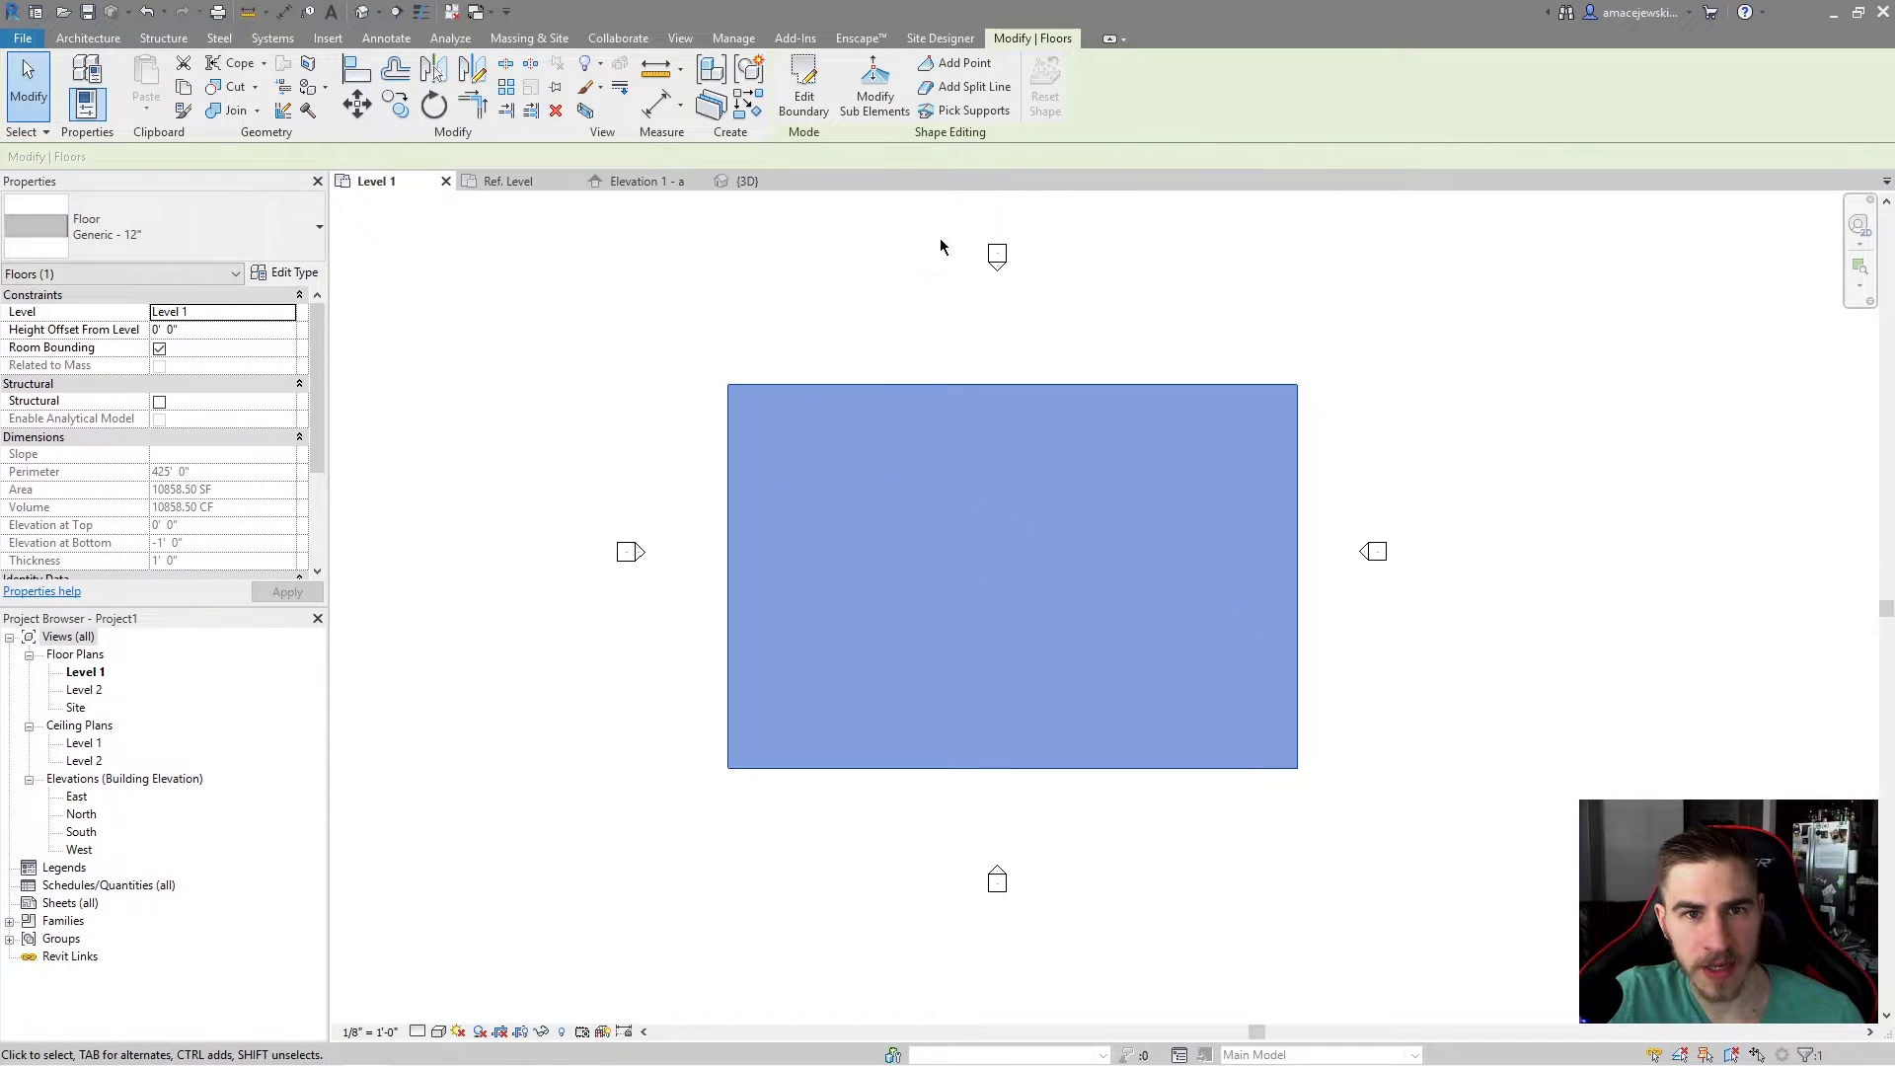
# Step: Add a slab shape point at the midpoint of each of the floor's four edges and leave shape editing
pyautogui.click(958, 62)
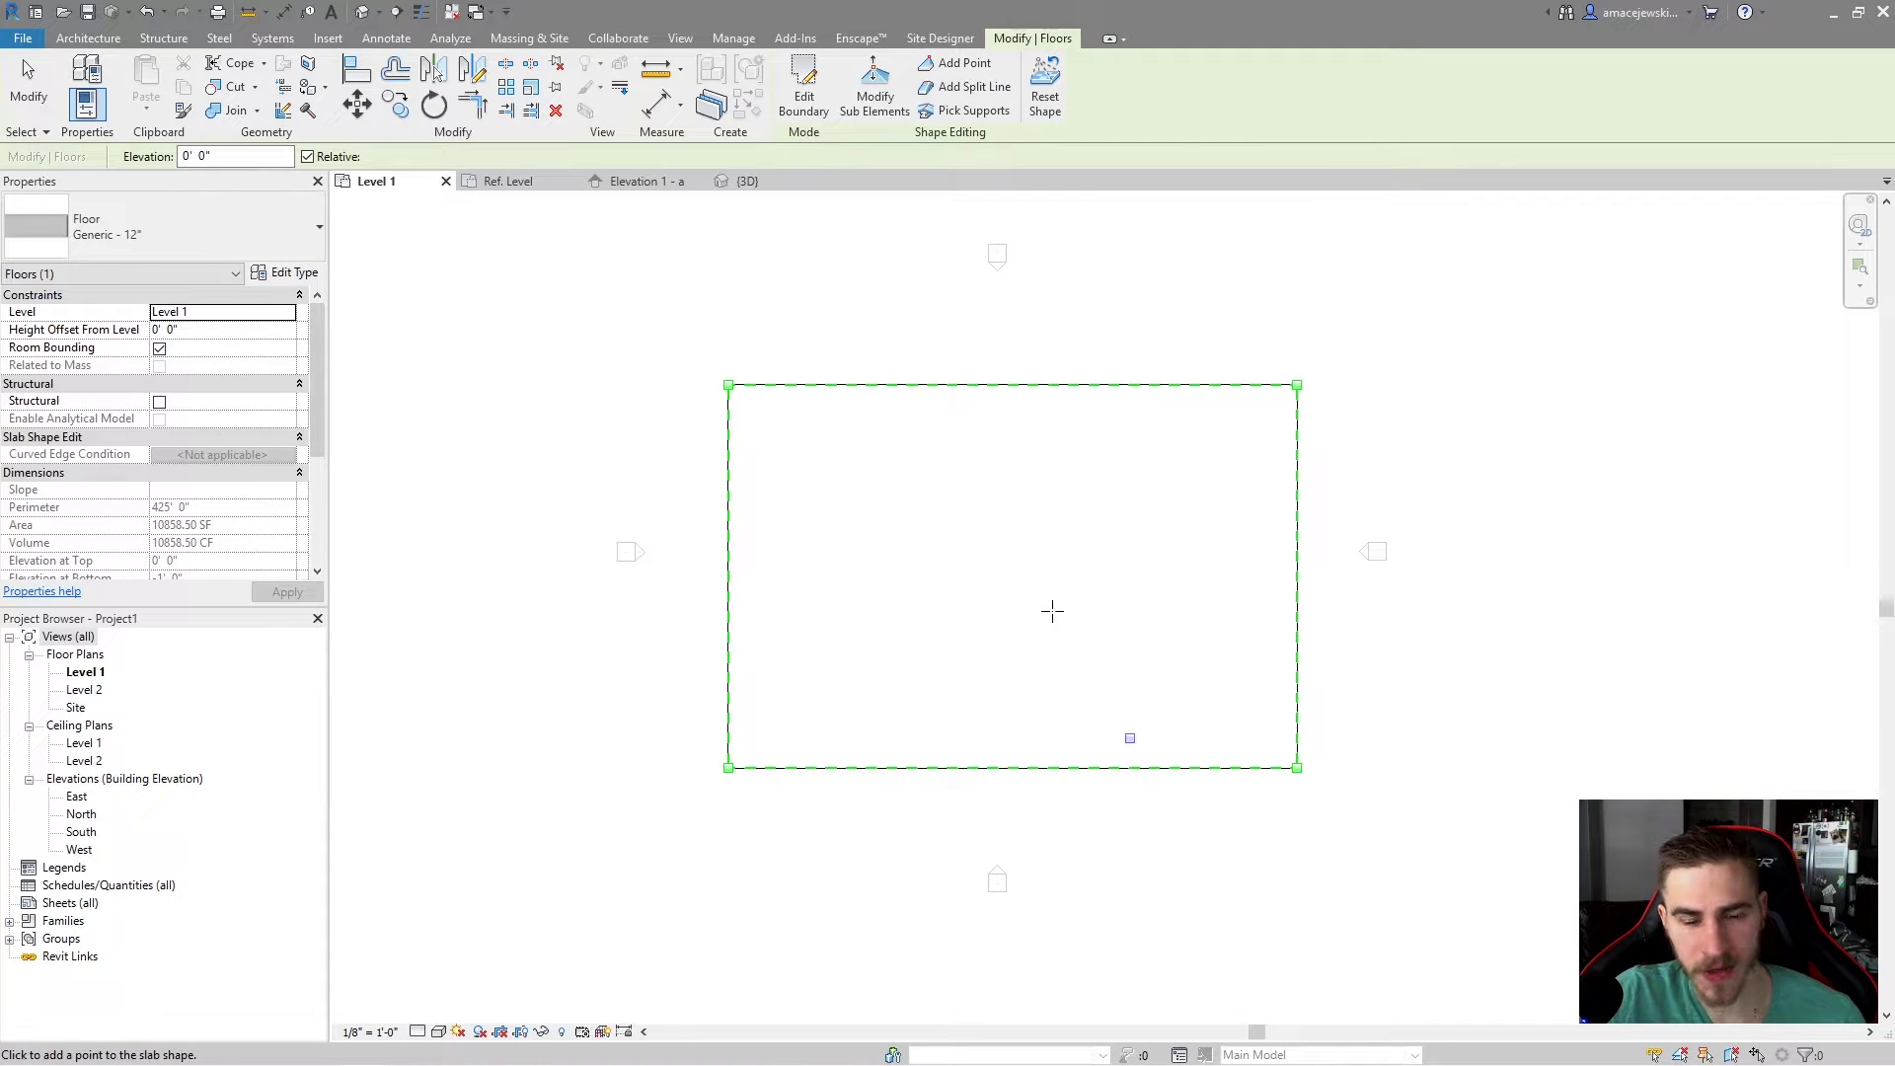
pyautogui.click(941, 707)
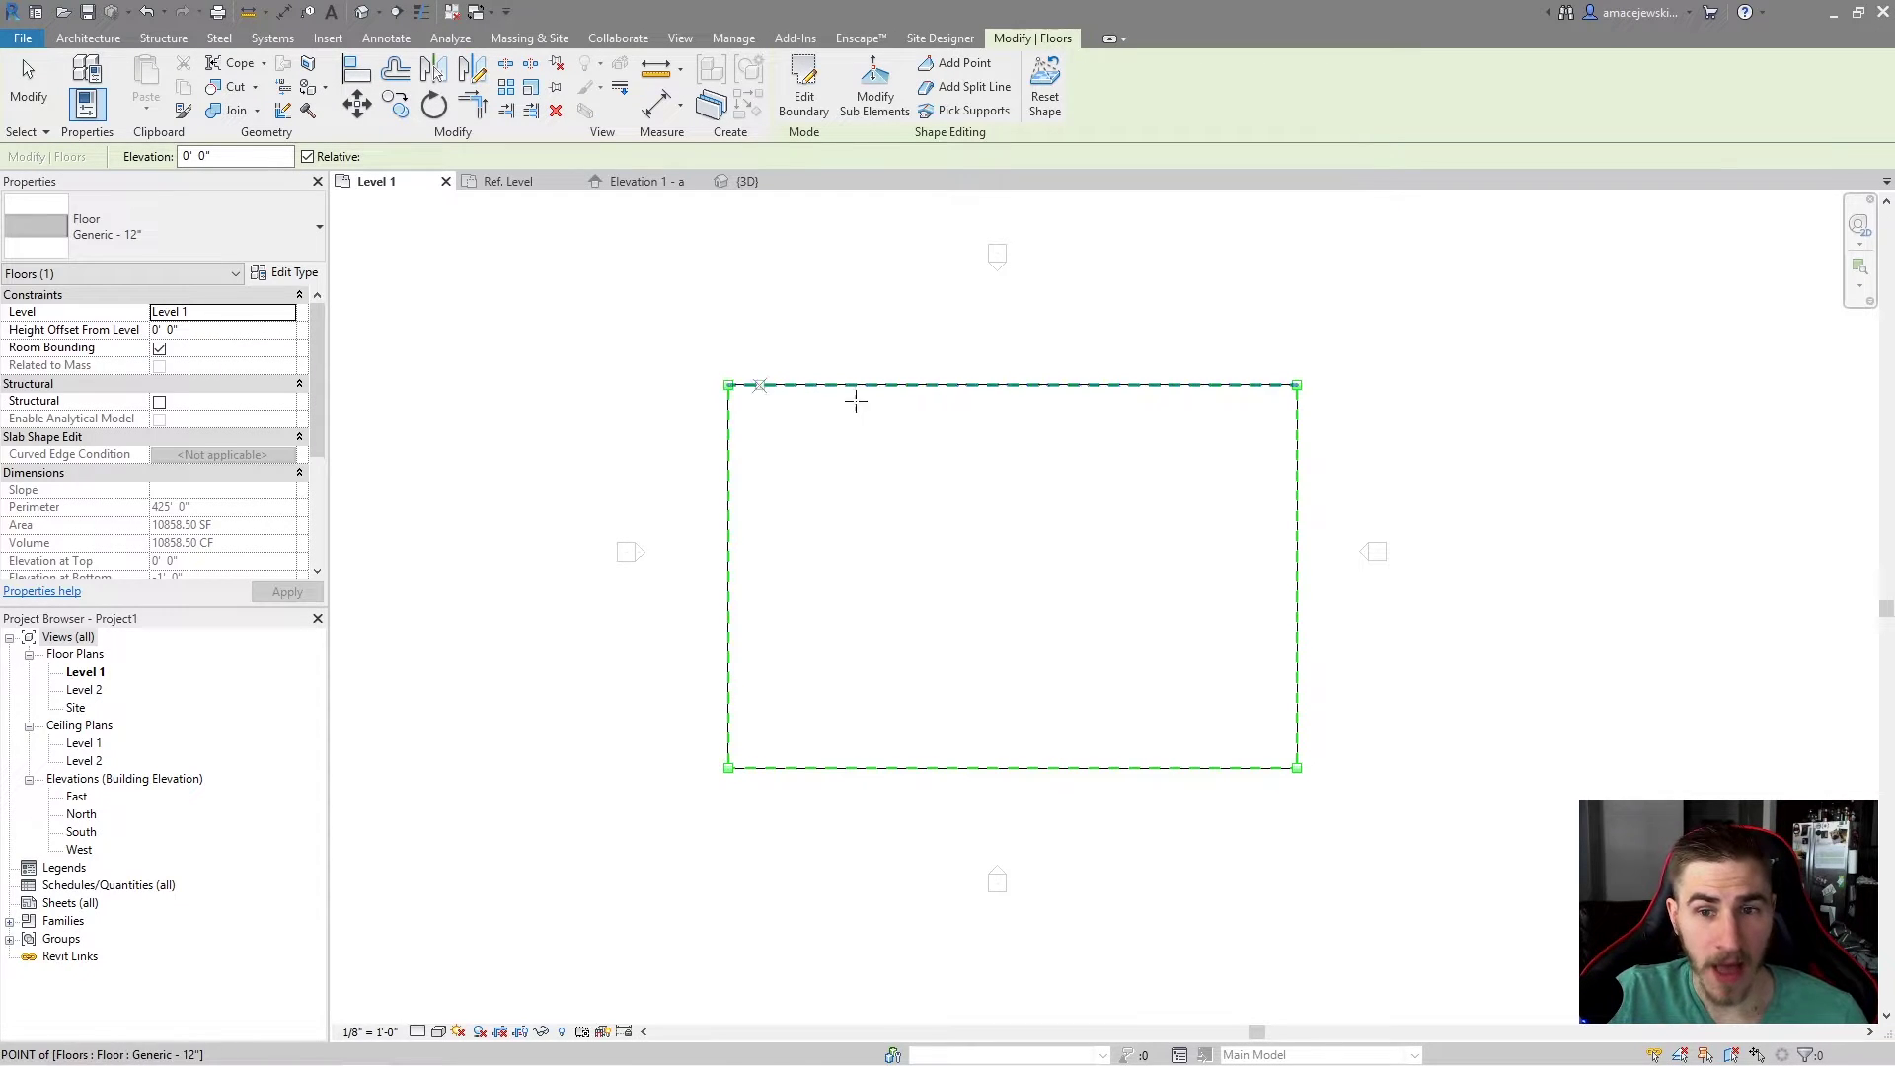
pyautogui.click(1013, 768)
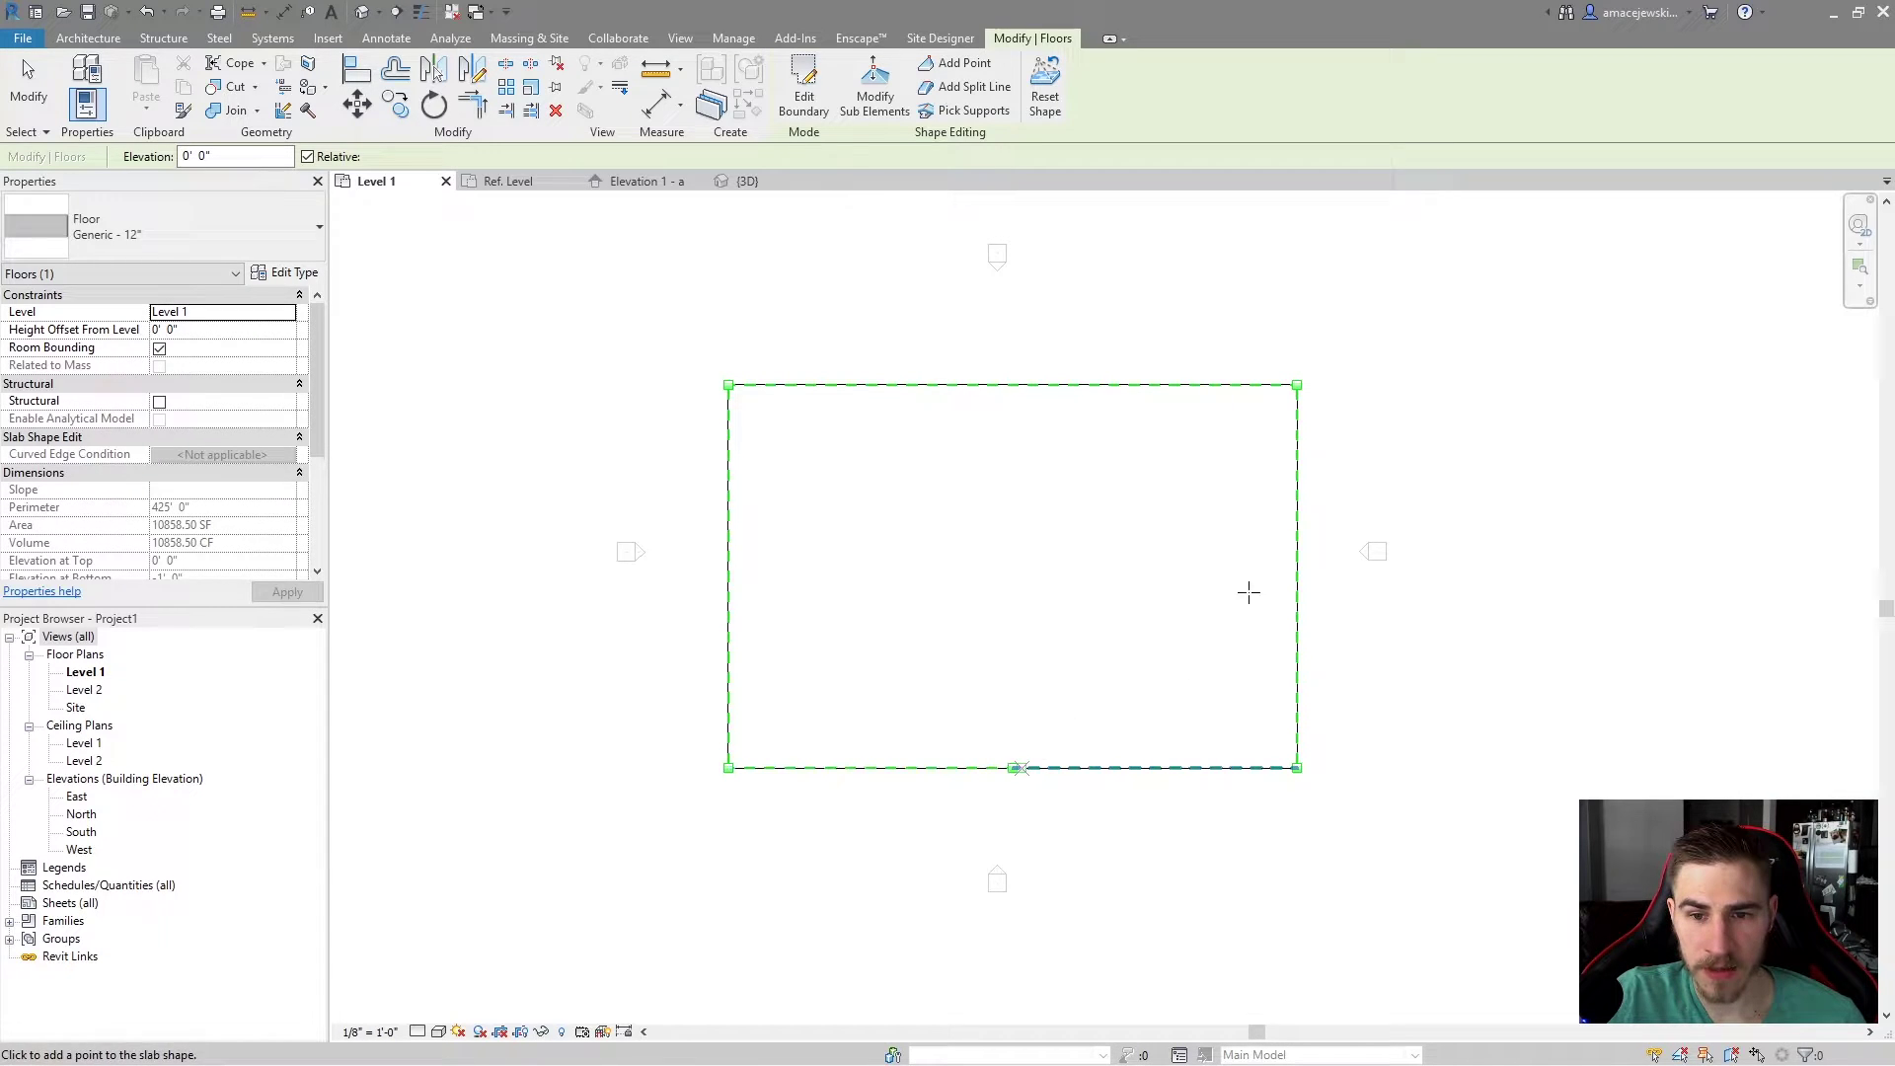
pyautogui.click(1297, 577)
pyautogui.click(1013, 385)
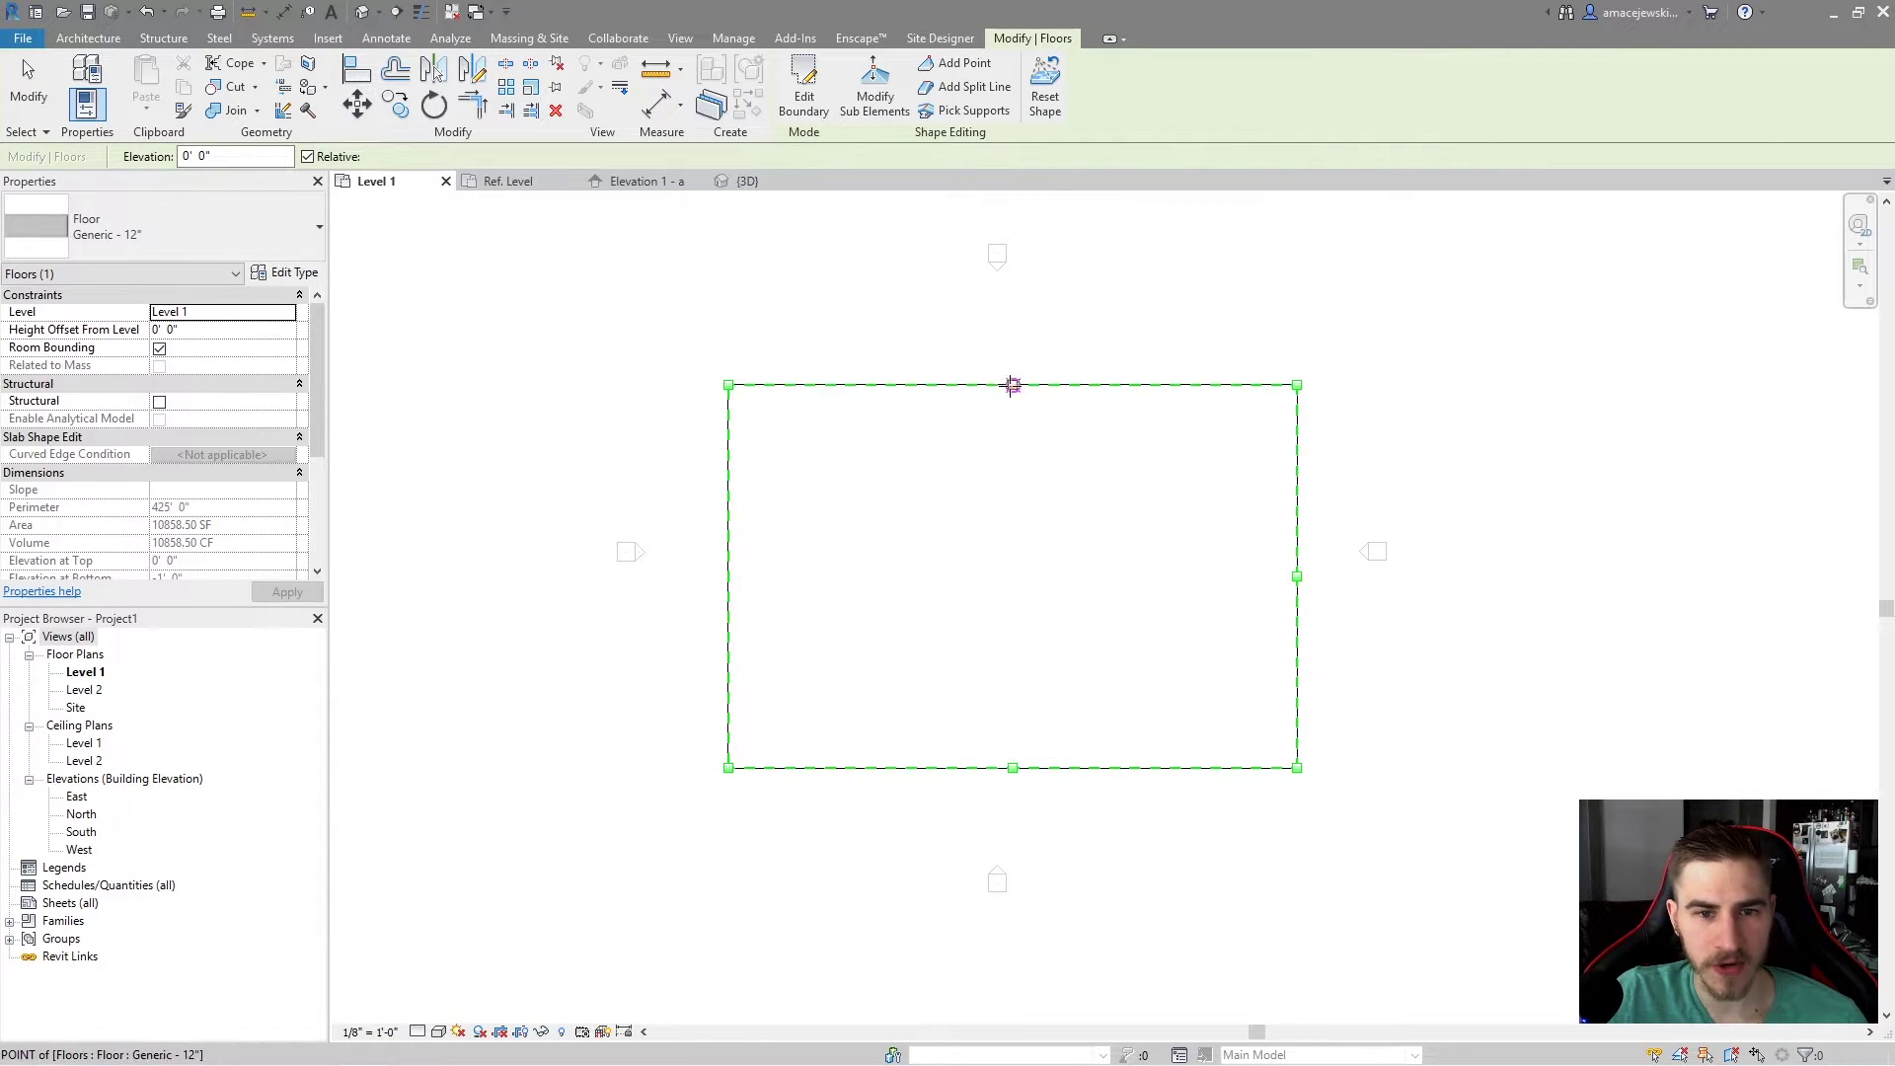
pyautogui.click(727, 576)
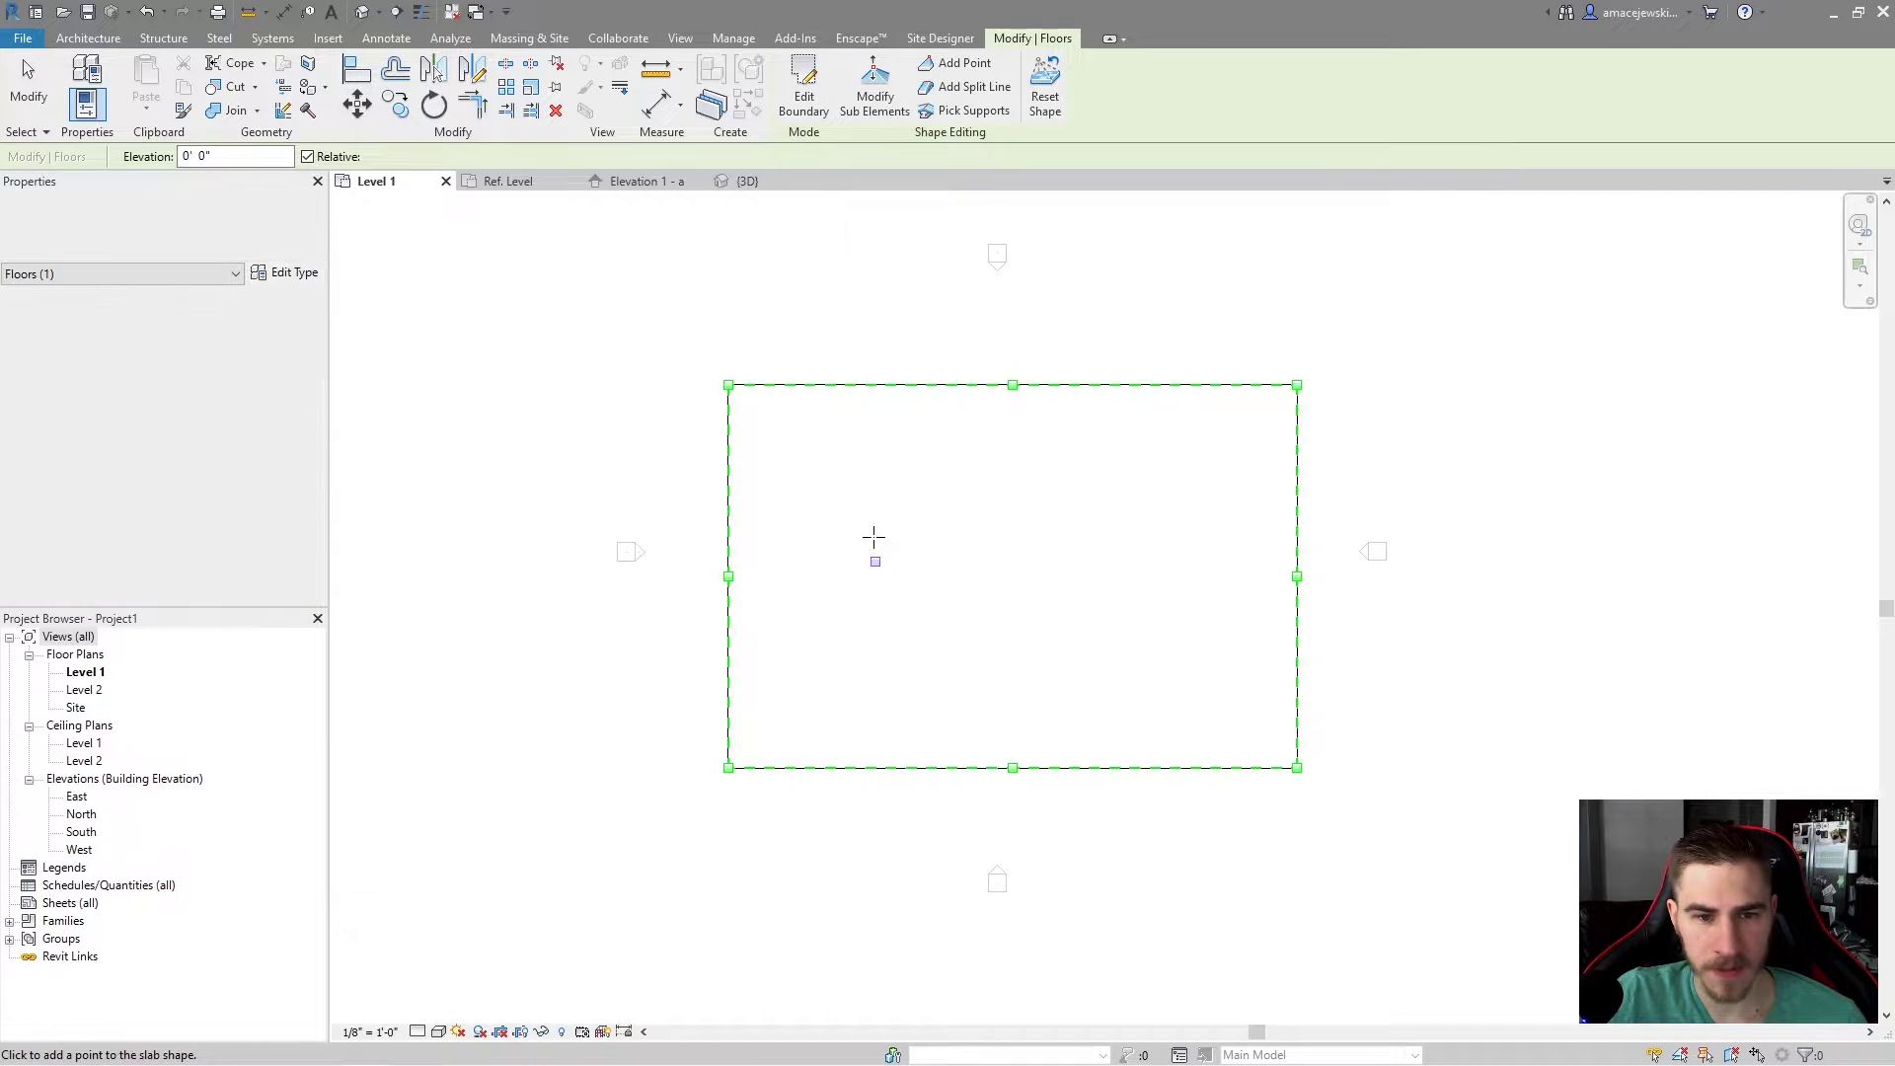
pyautogui.press('Escape')
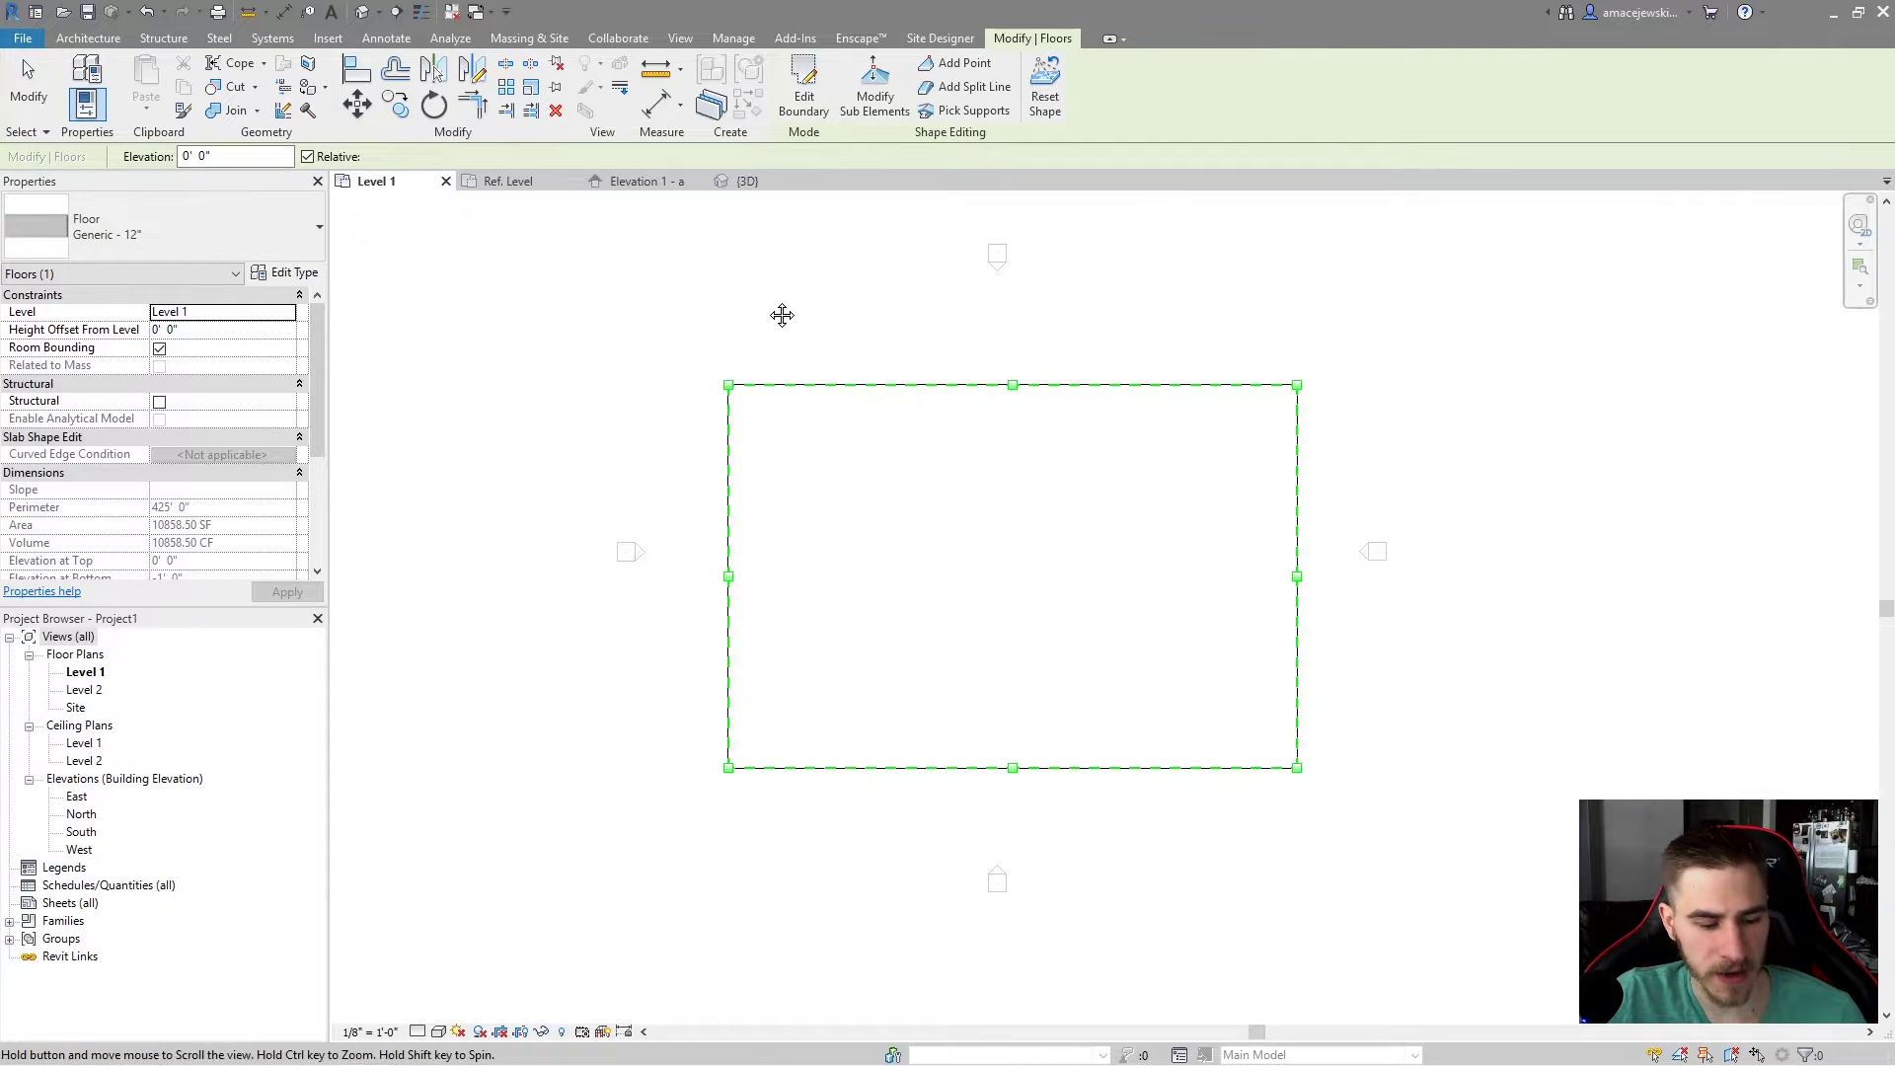
pyautogui.press('Escape')
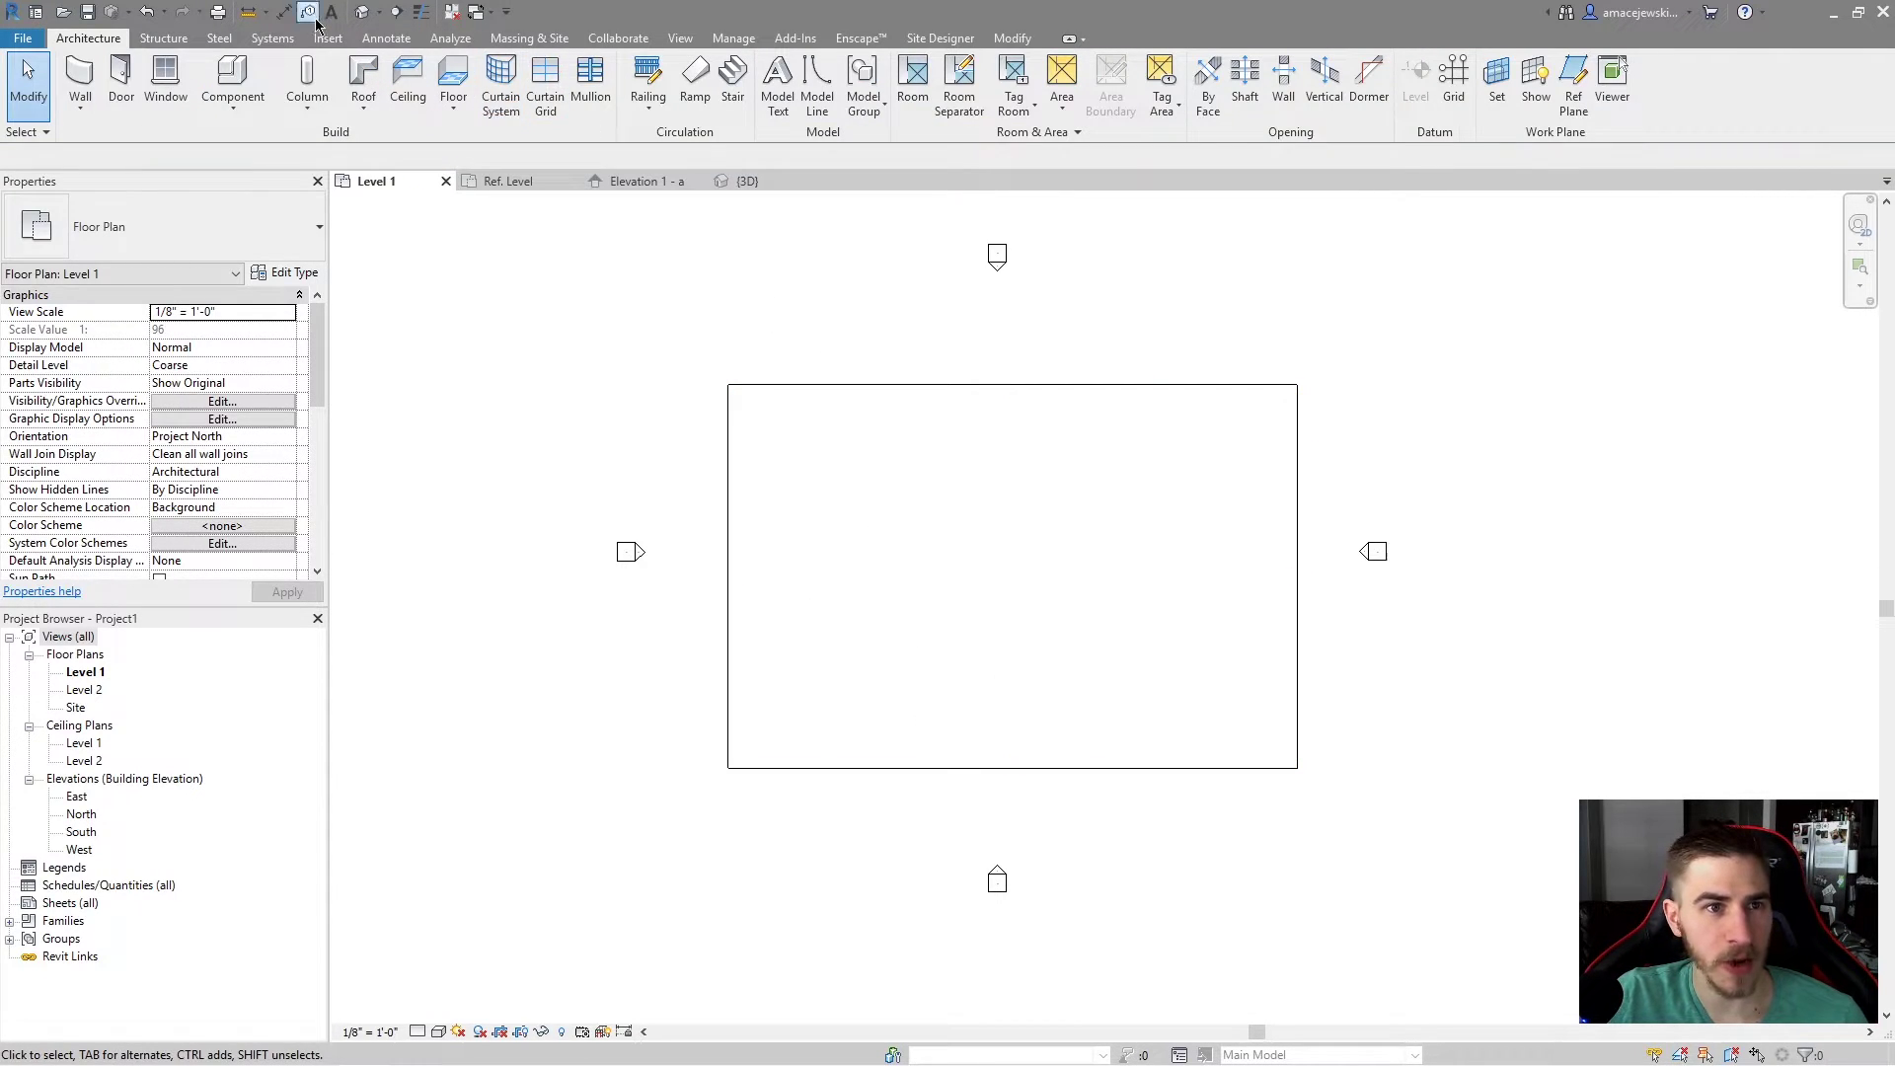
# Step: Open the project's default 3D view and set the elevation of the floor's front edge midpoint to 1' 0"
pyautogui.click(360, 12)
pyautogui.scroll(5, 1056, 703)
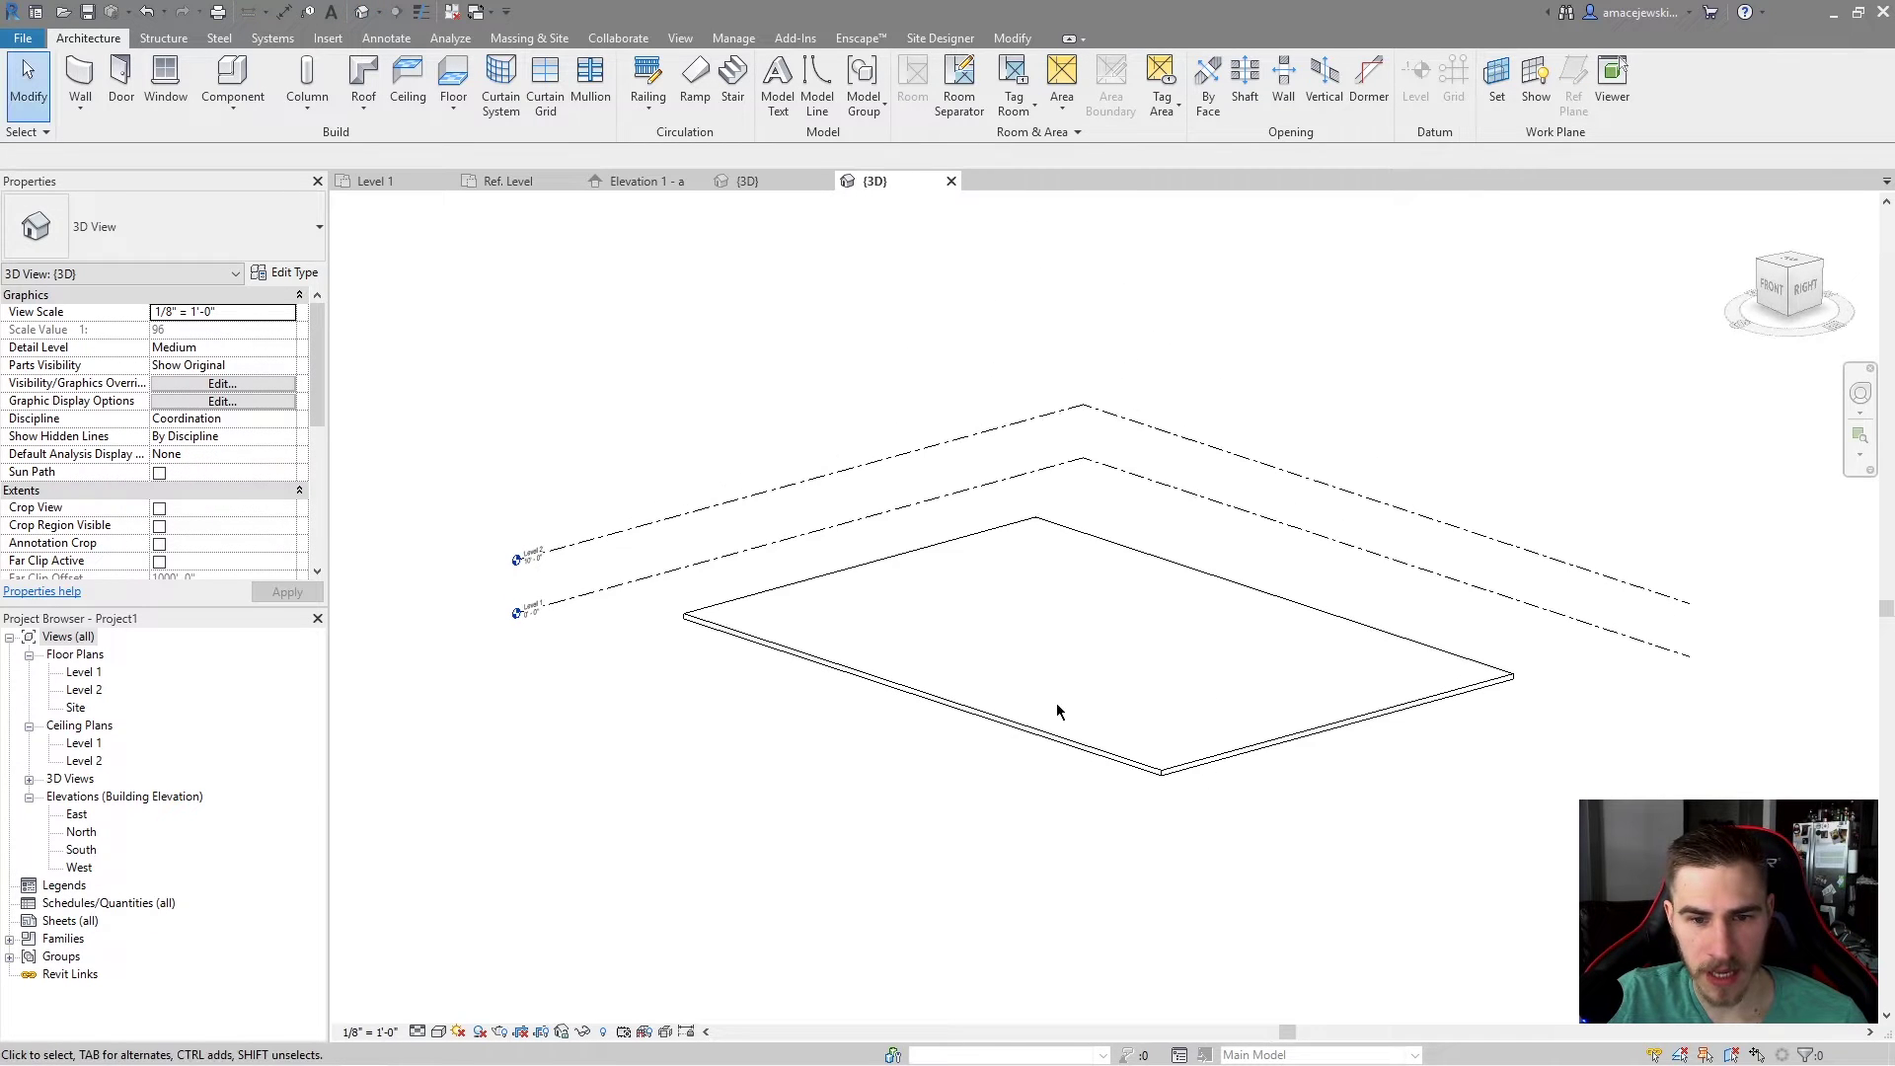
pyautogui.click(1054, 740)
pyautogui.keyDown('shift'); pyautogui.moveTo(1054, 740); pyautogui.dragTo(985, 804, button='middle'); pyautogui.keyUp('shift')
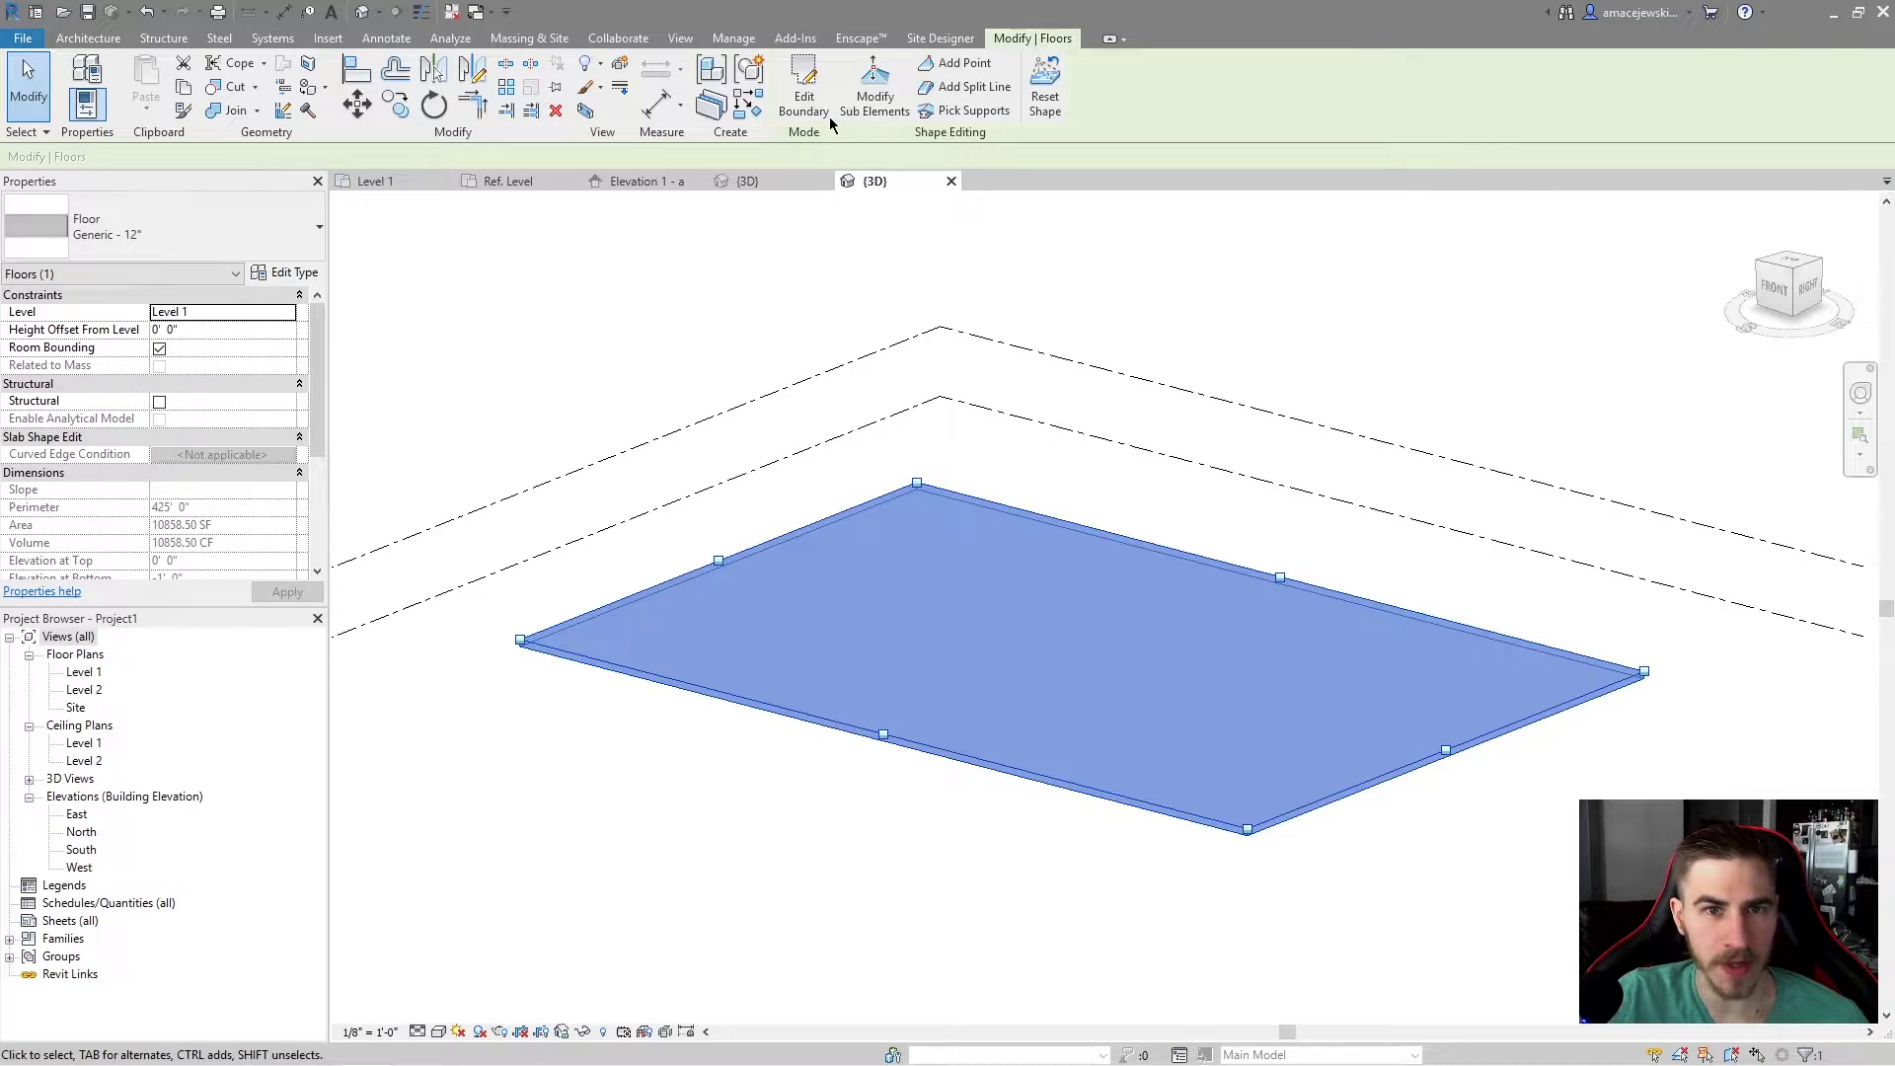
pyautogui.click(874, 89)
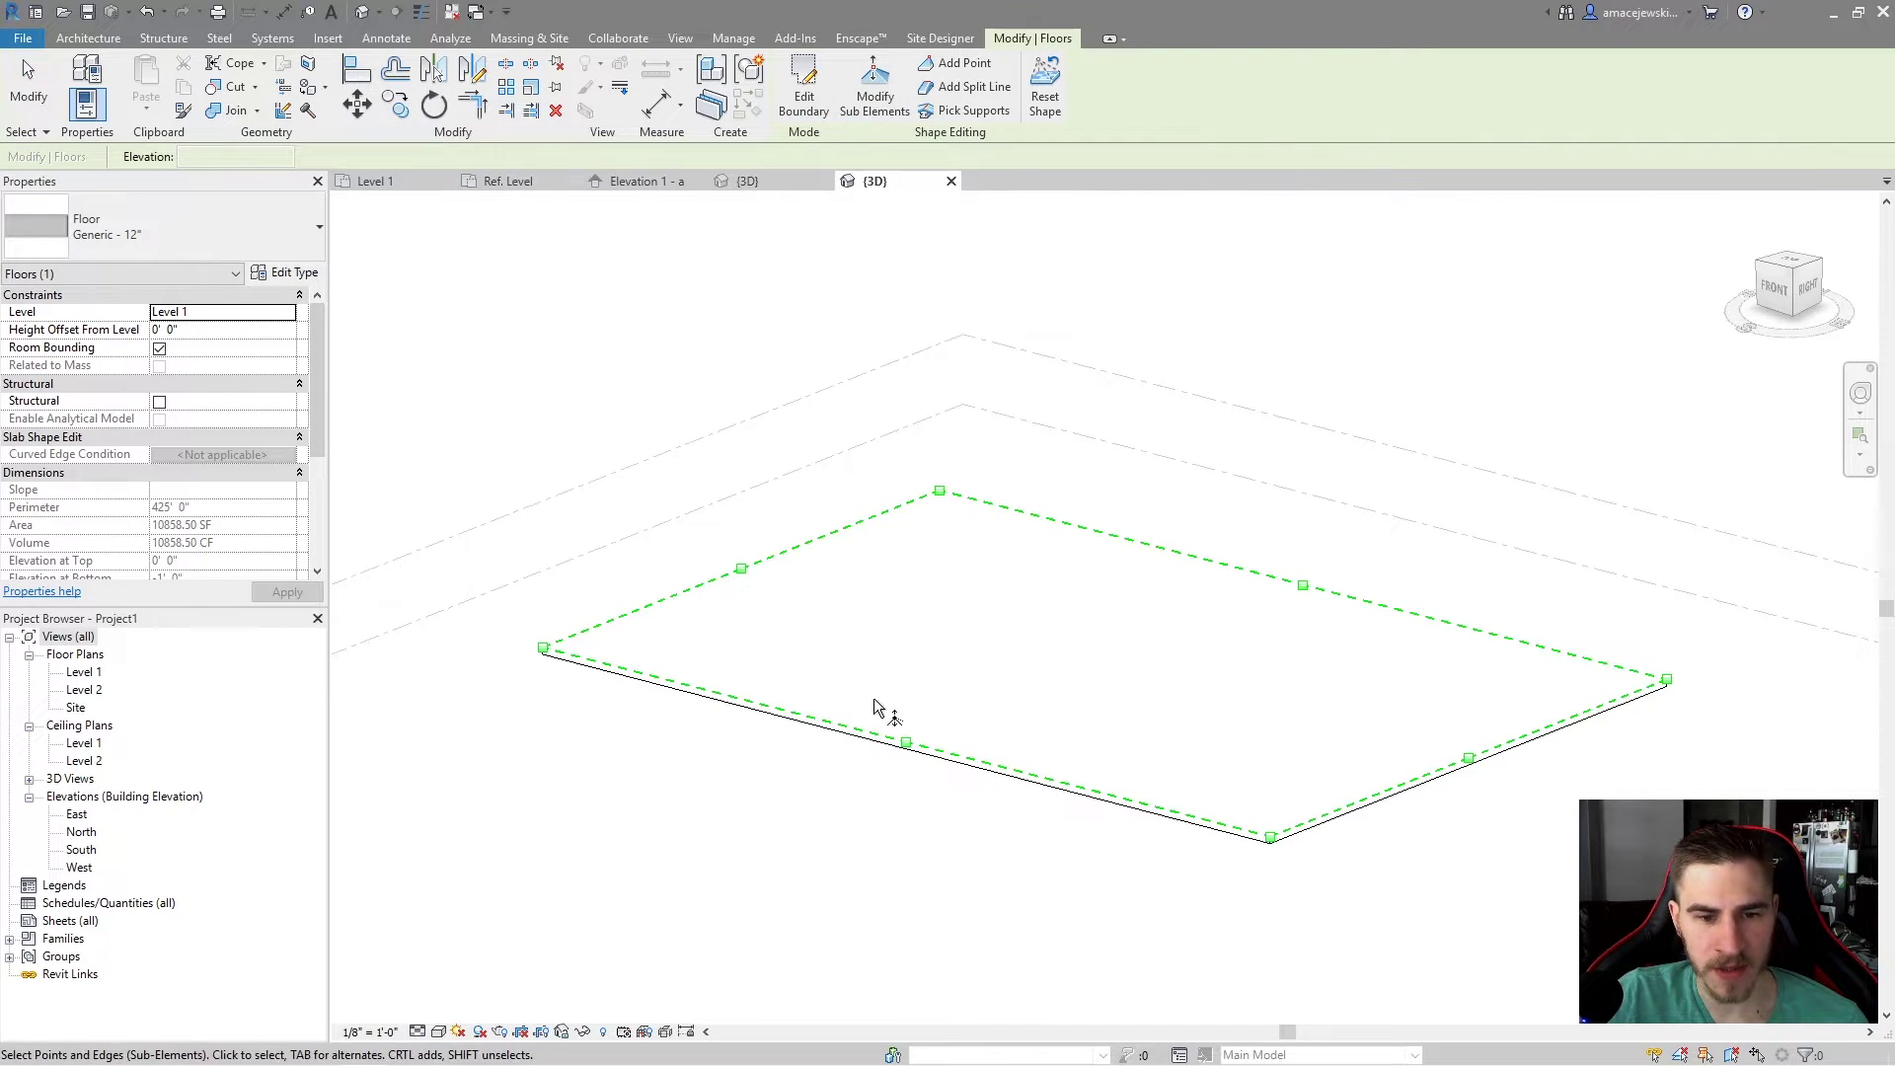
pyautogui.click(906, 740)
pyautogui.click(928, 731)
pyautogui.press('Return')
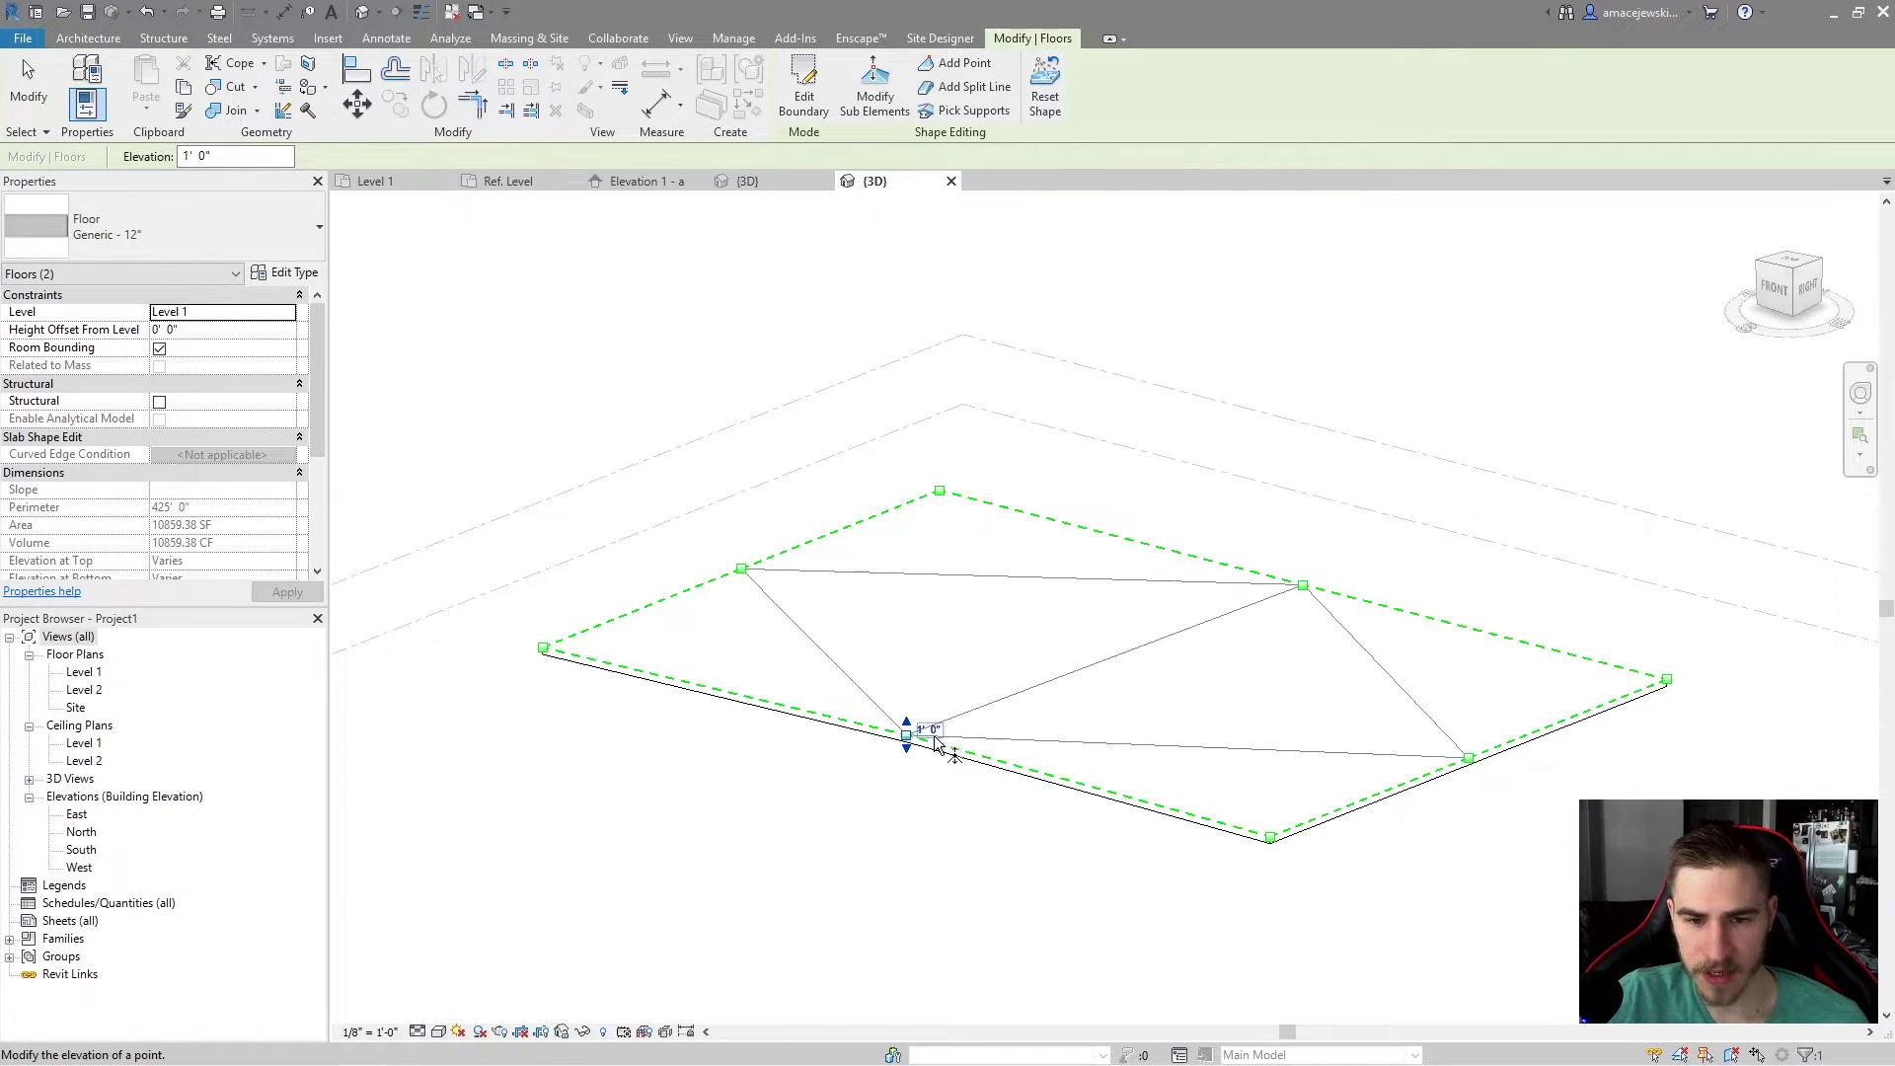
# Step: Set the floor's front-right corner elevation to -1' 0" and its left edge midpoint elevation to 2' 0"
pyautogui.moveTo(1235, 772); pyautogui.dragTo(1311, 841)
pyautogui.click(1295, 829)
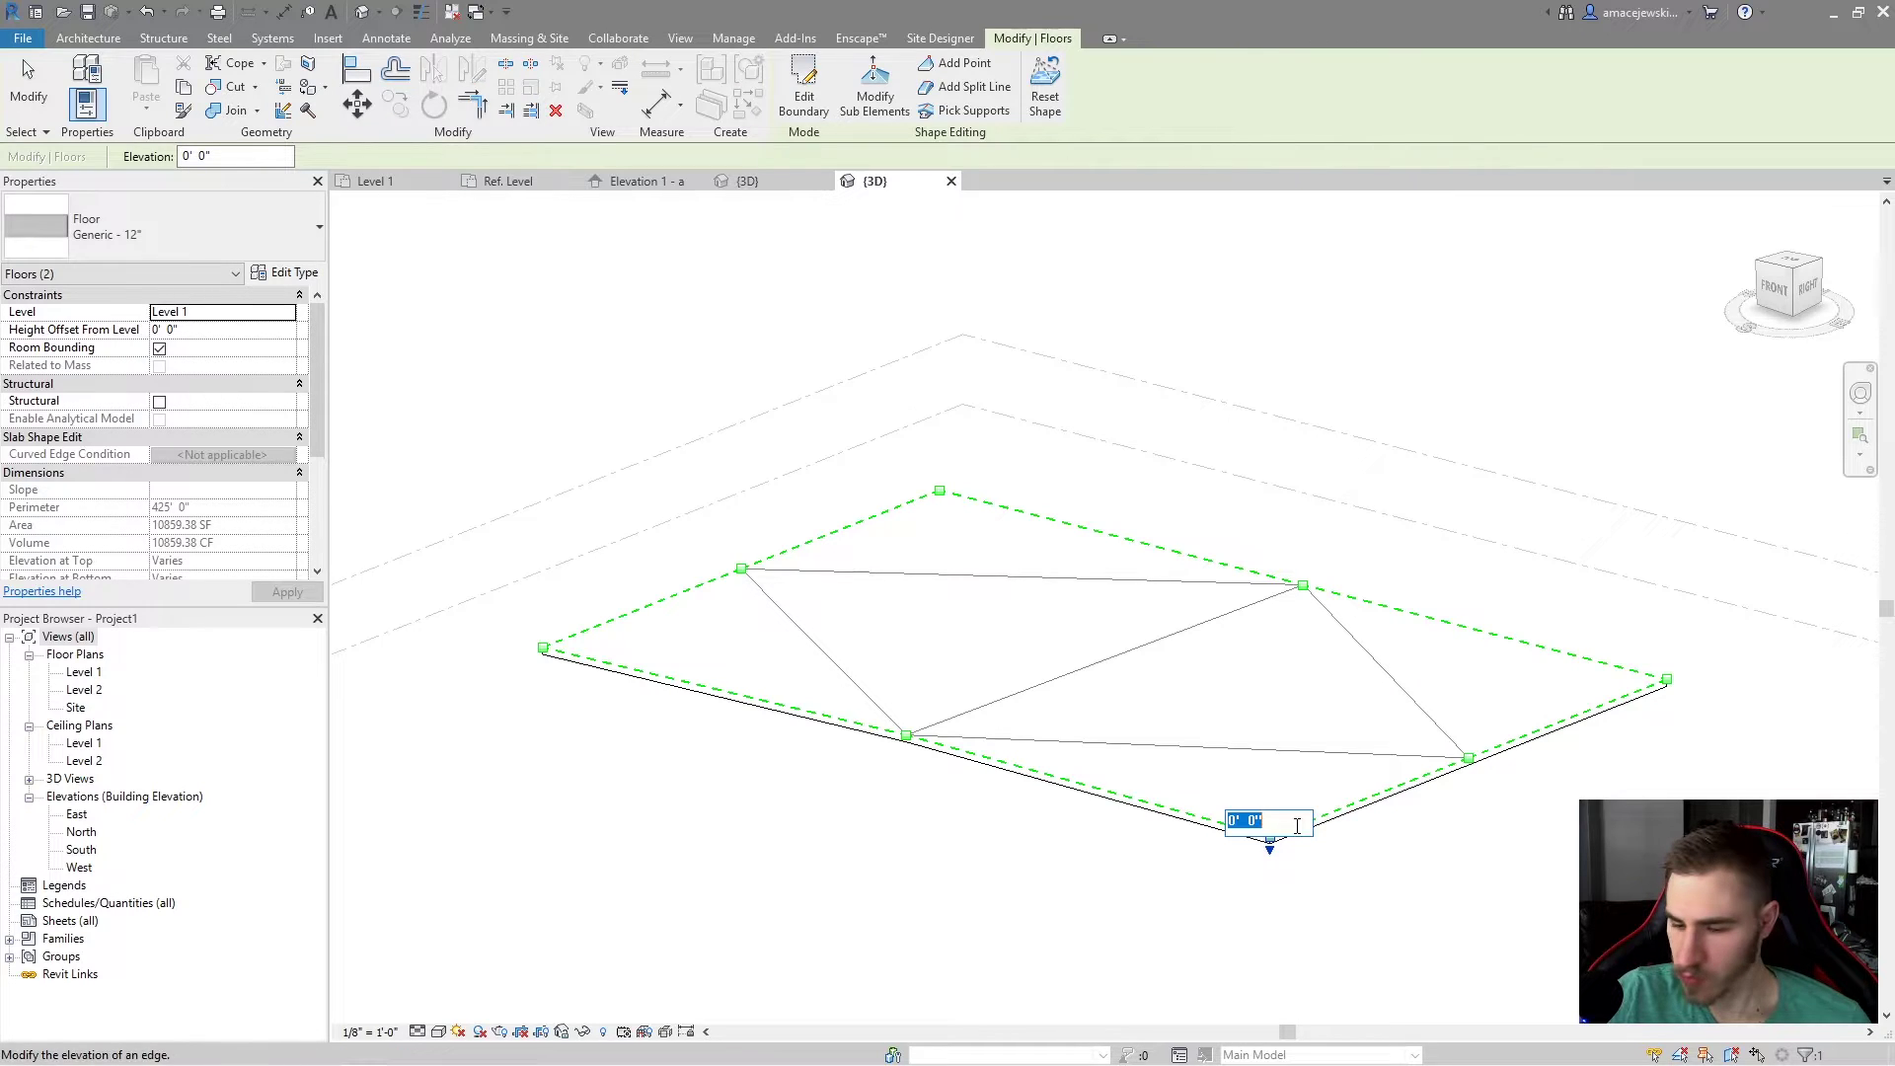
pyautogui.press('Return')
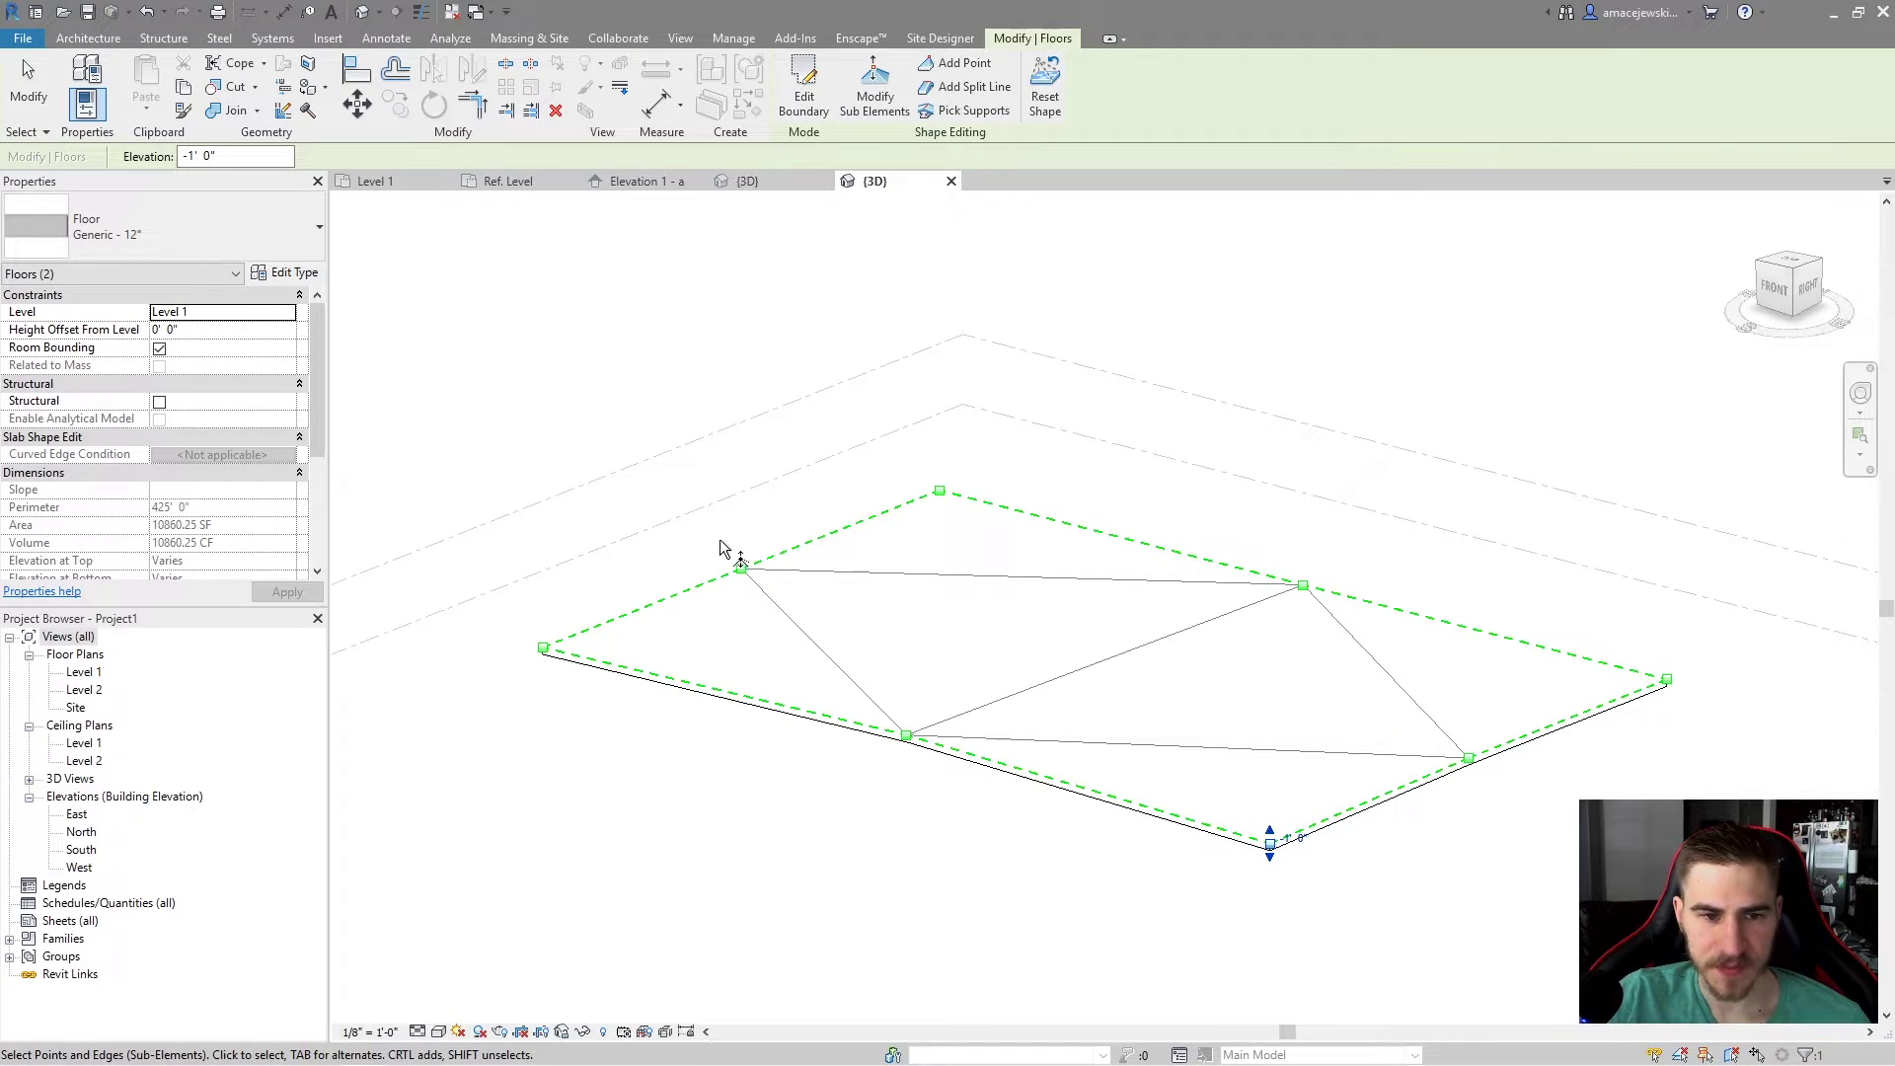
pyautogui.click(739, 567)
pyautogui.click(762, 559)
pyautogui.write('2')
pyautogui.press('Return')
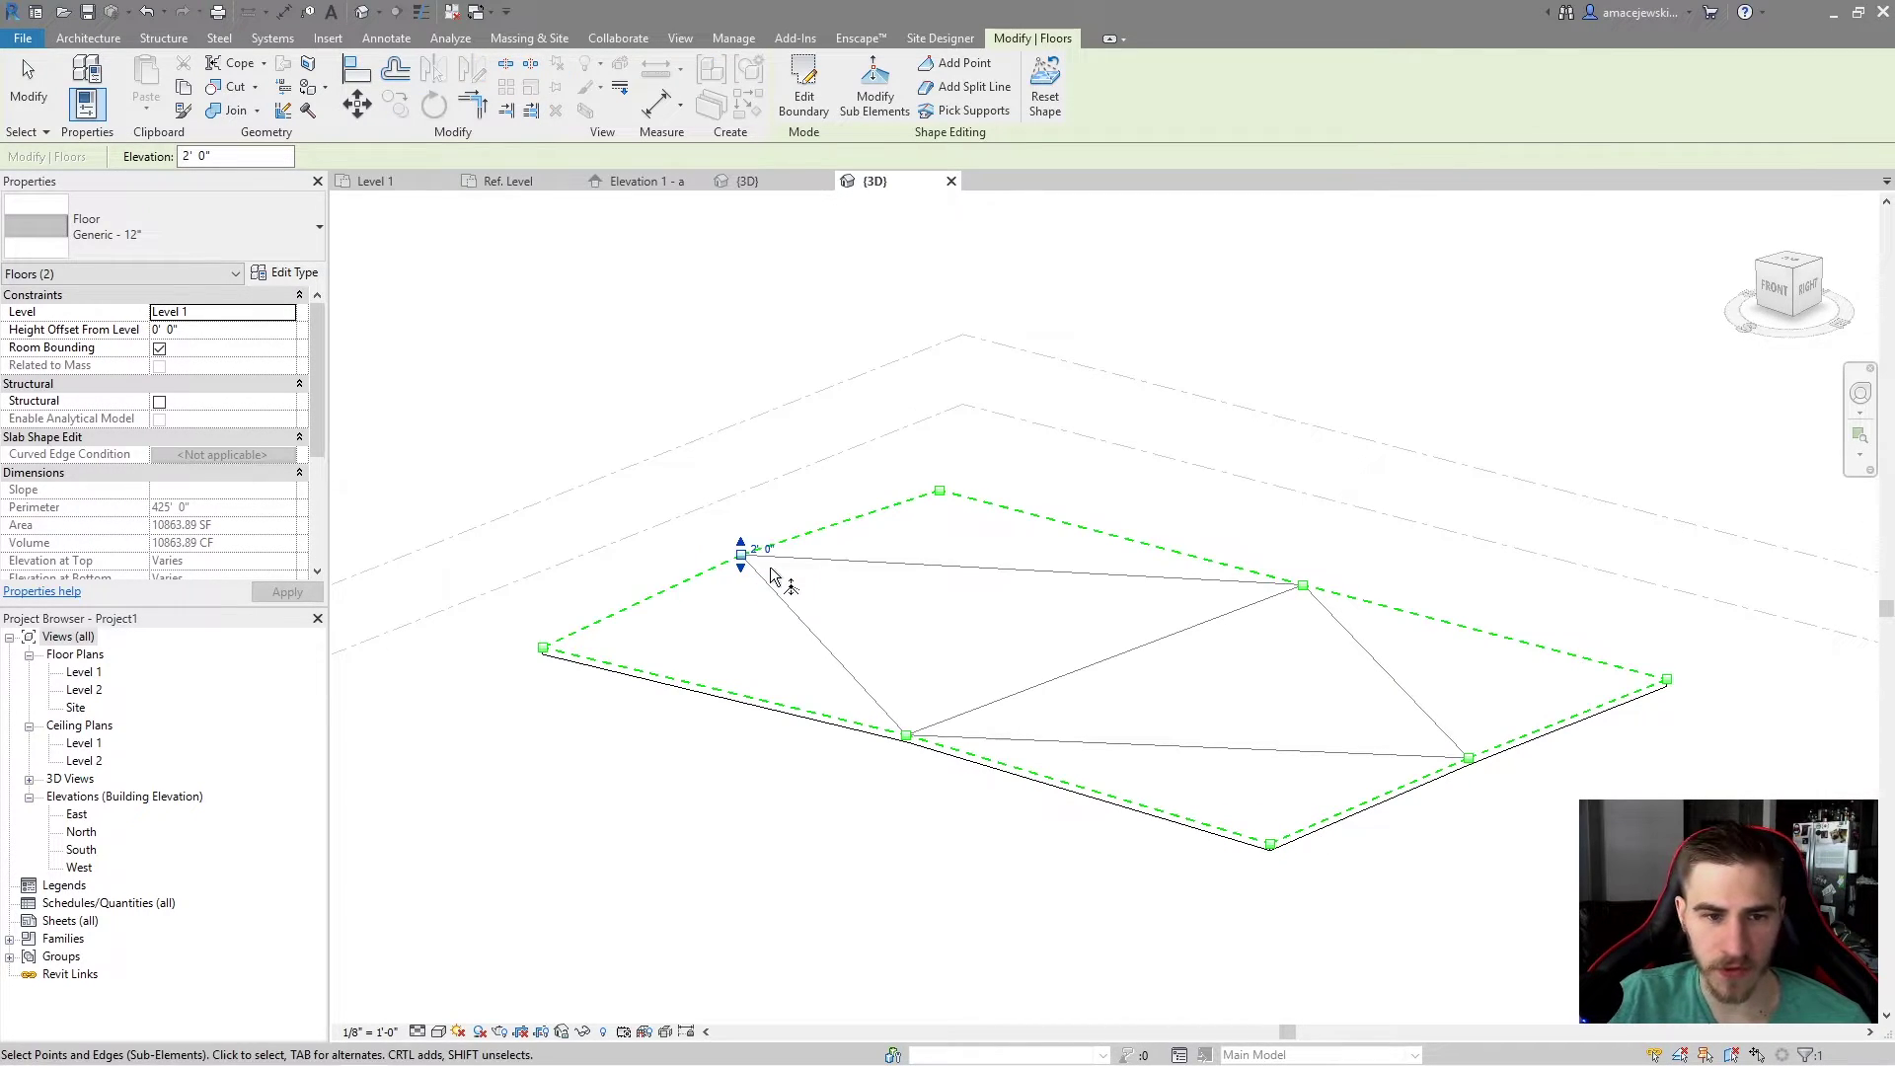
# Step: Set the floor's back-left corner elevation to -1' and its front-left corner elevation to -3', and finish the shape editing
pyautogui.click(939, 491)
pyautogui.click(963, 482)
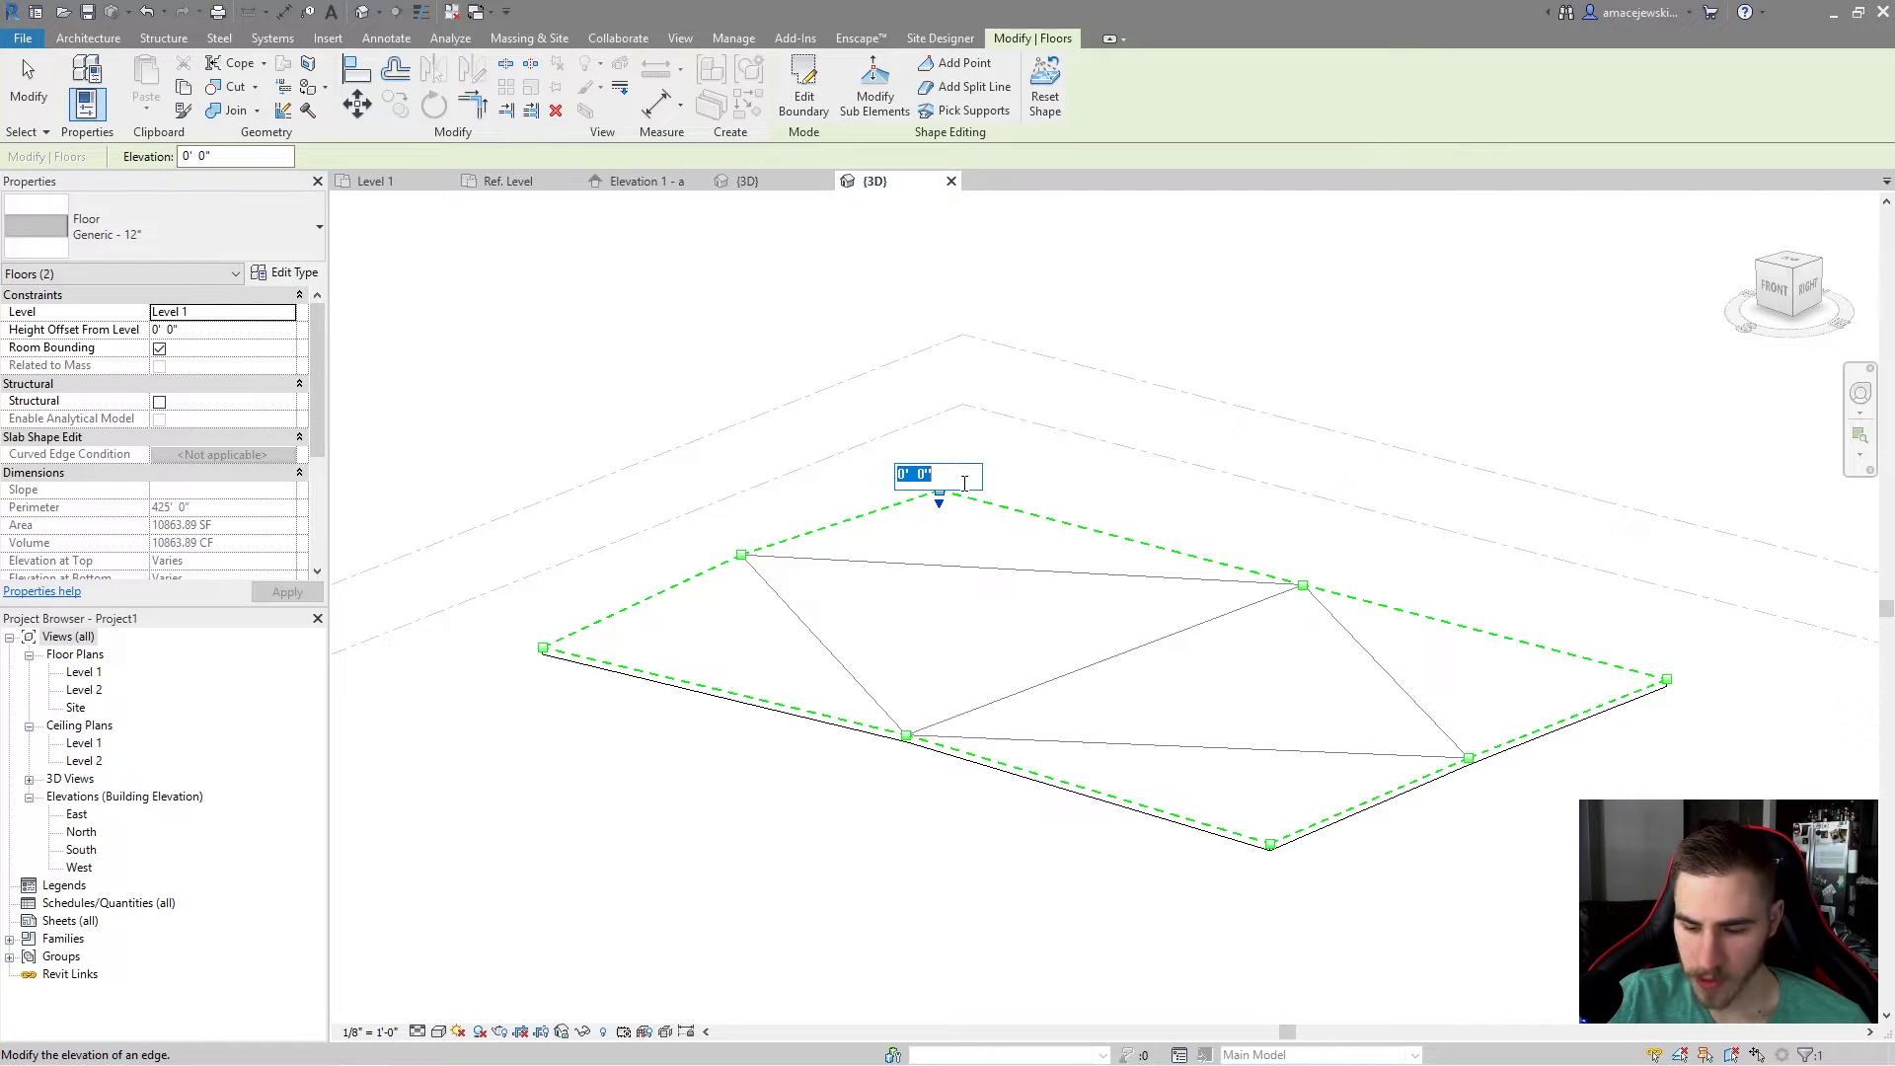
pyautogui.write('-1')
pyautogui.press('Return')
pyautogui.click(544, 649)
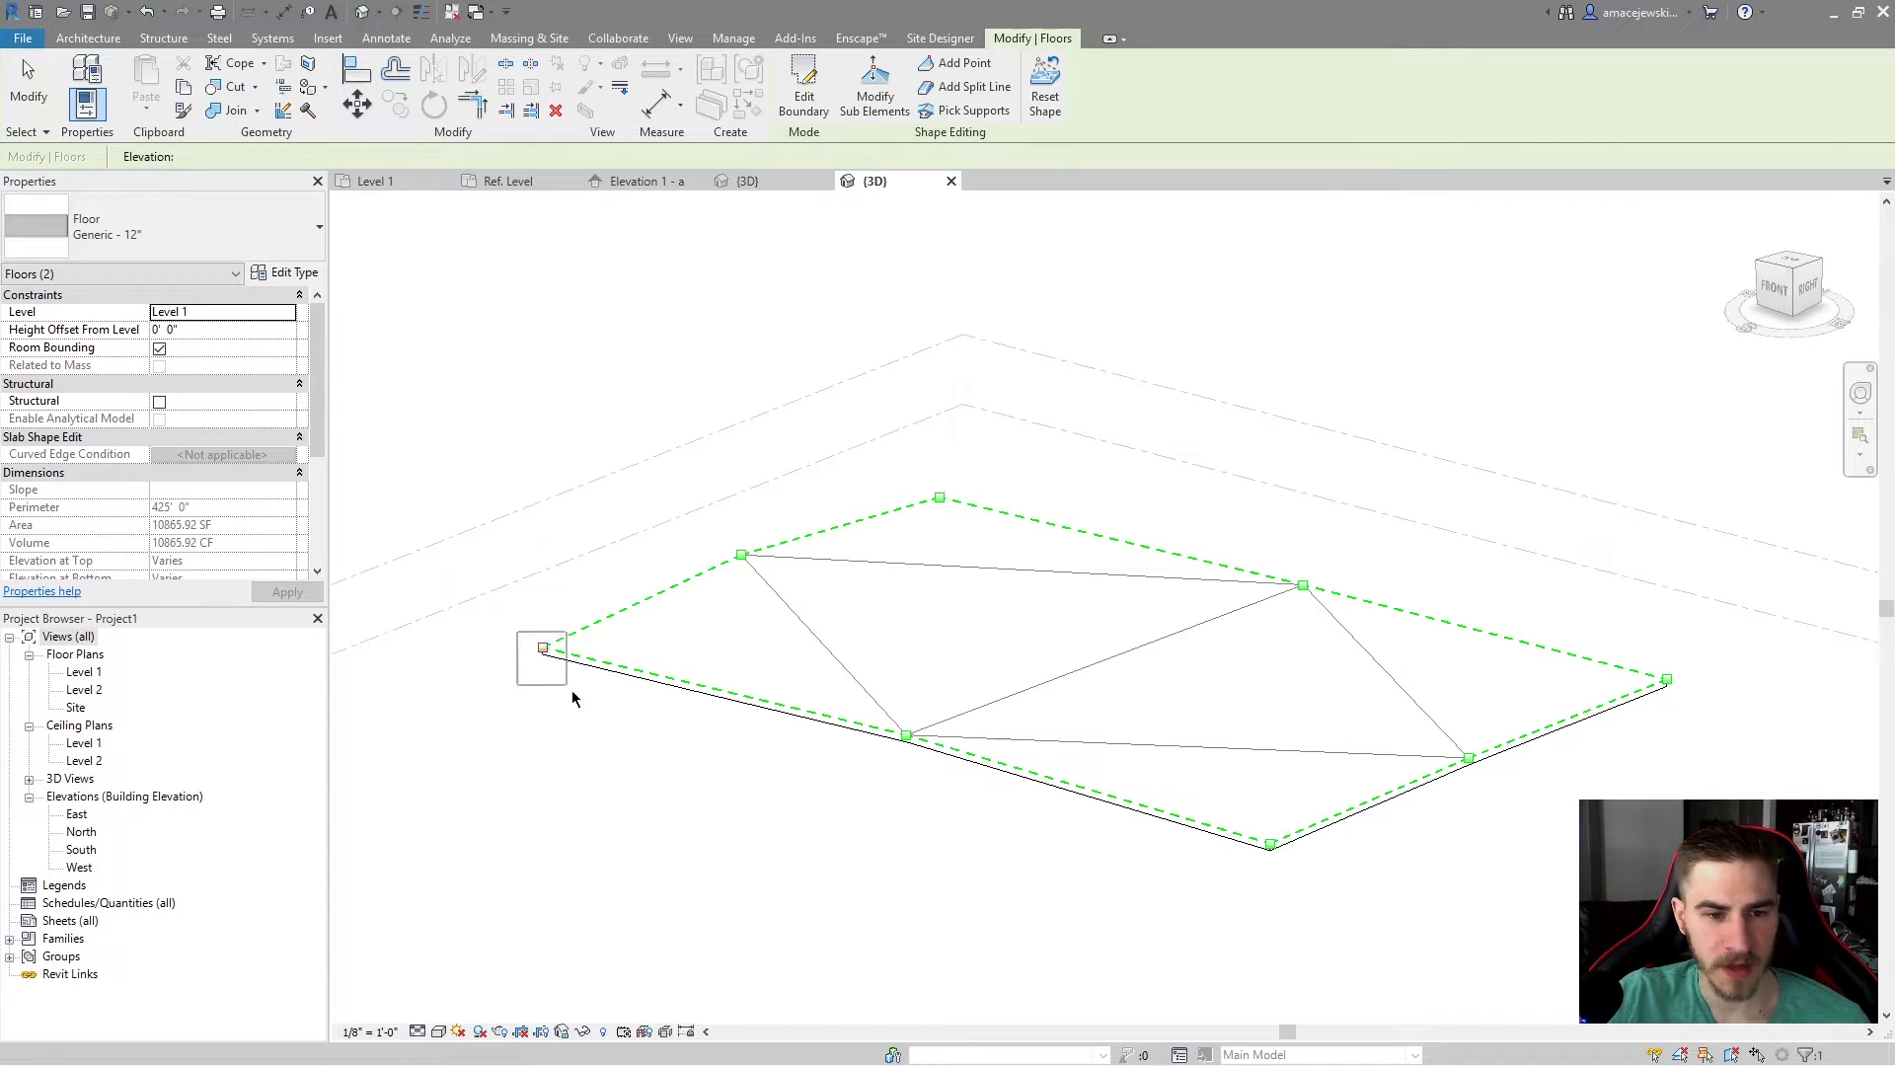
pyautogui.click(569, 643)
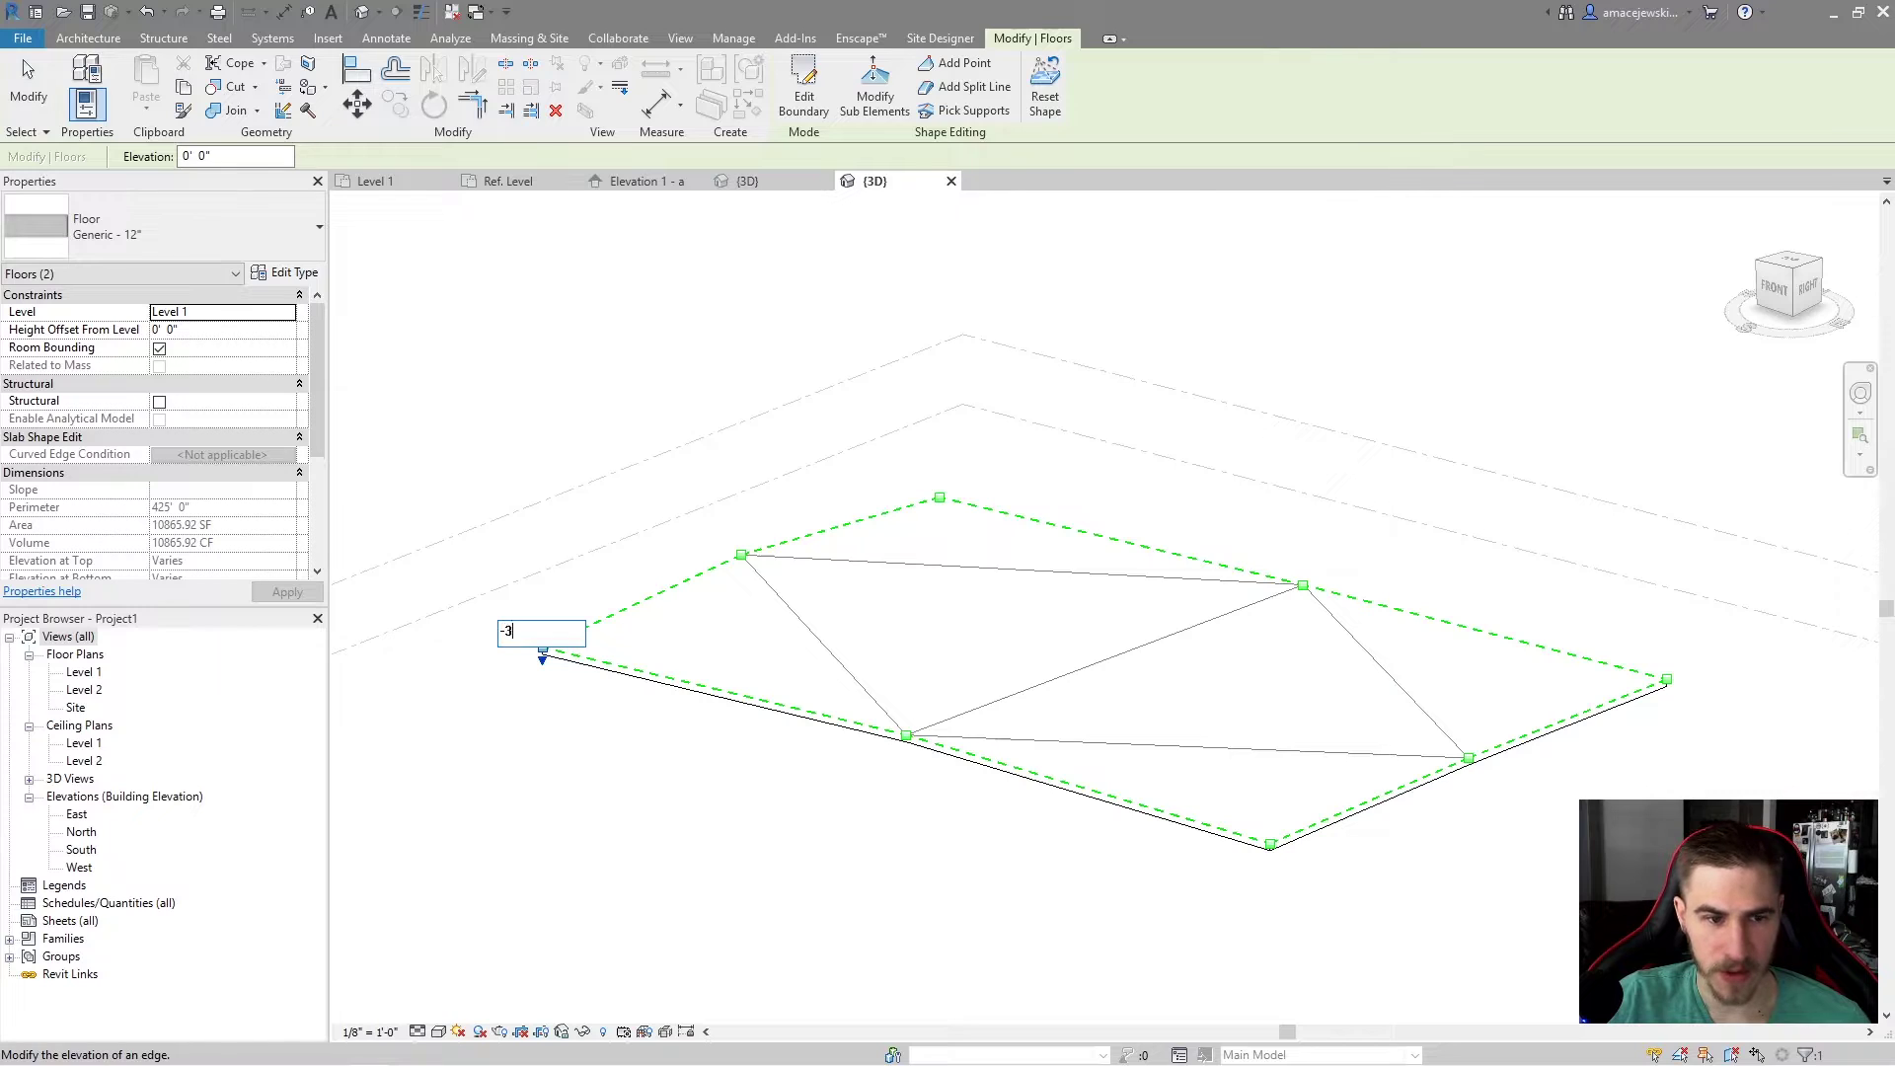
pyautogui.write('-3')
pyautogui.press('Return')
pyautogui.press('Escape')
pyautogui.press('Escape')
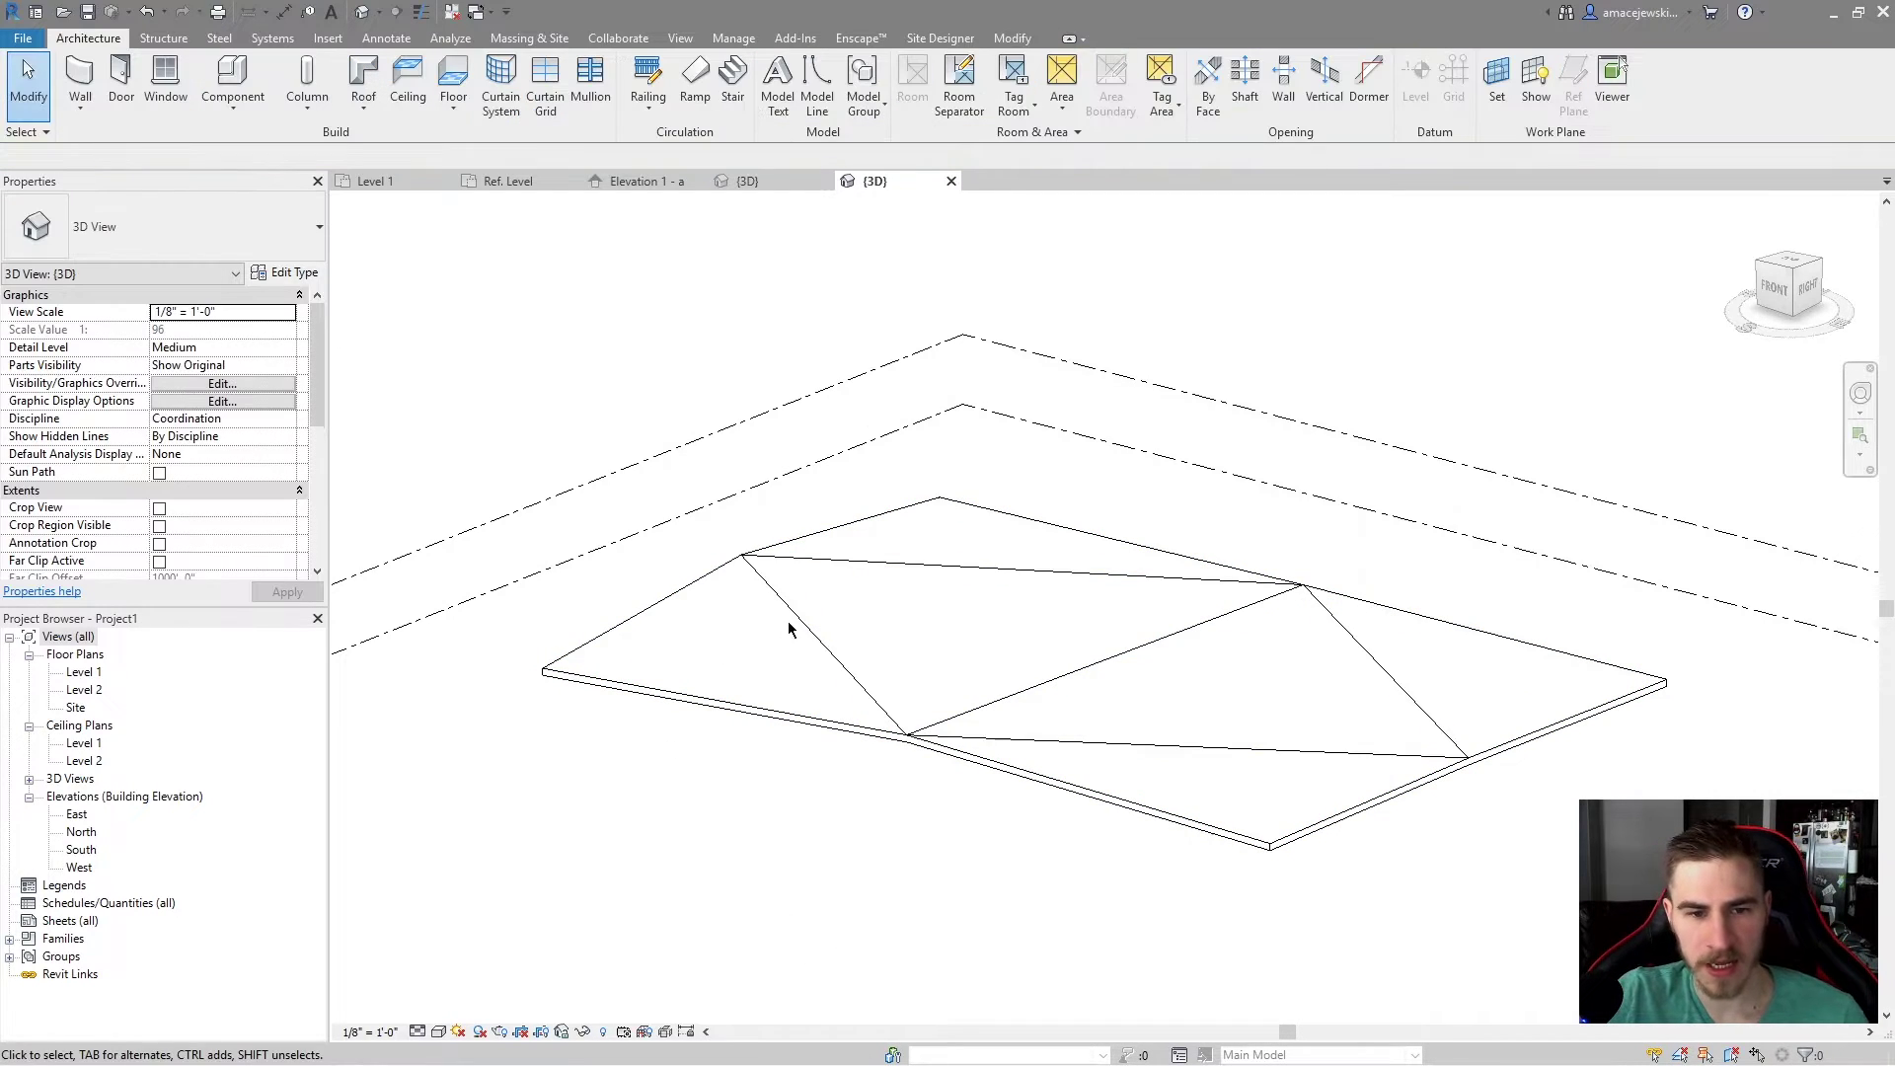
pyautogui.keyDown('shift'); pyautogui.moveTo(1185, 663); pyautogui.dragTo(1135, 795, button='middle'); pyautogui.keyUp('shift')
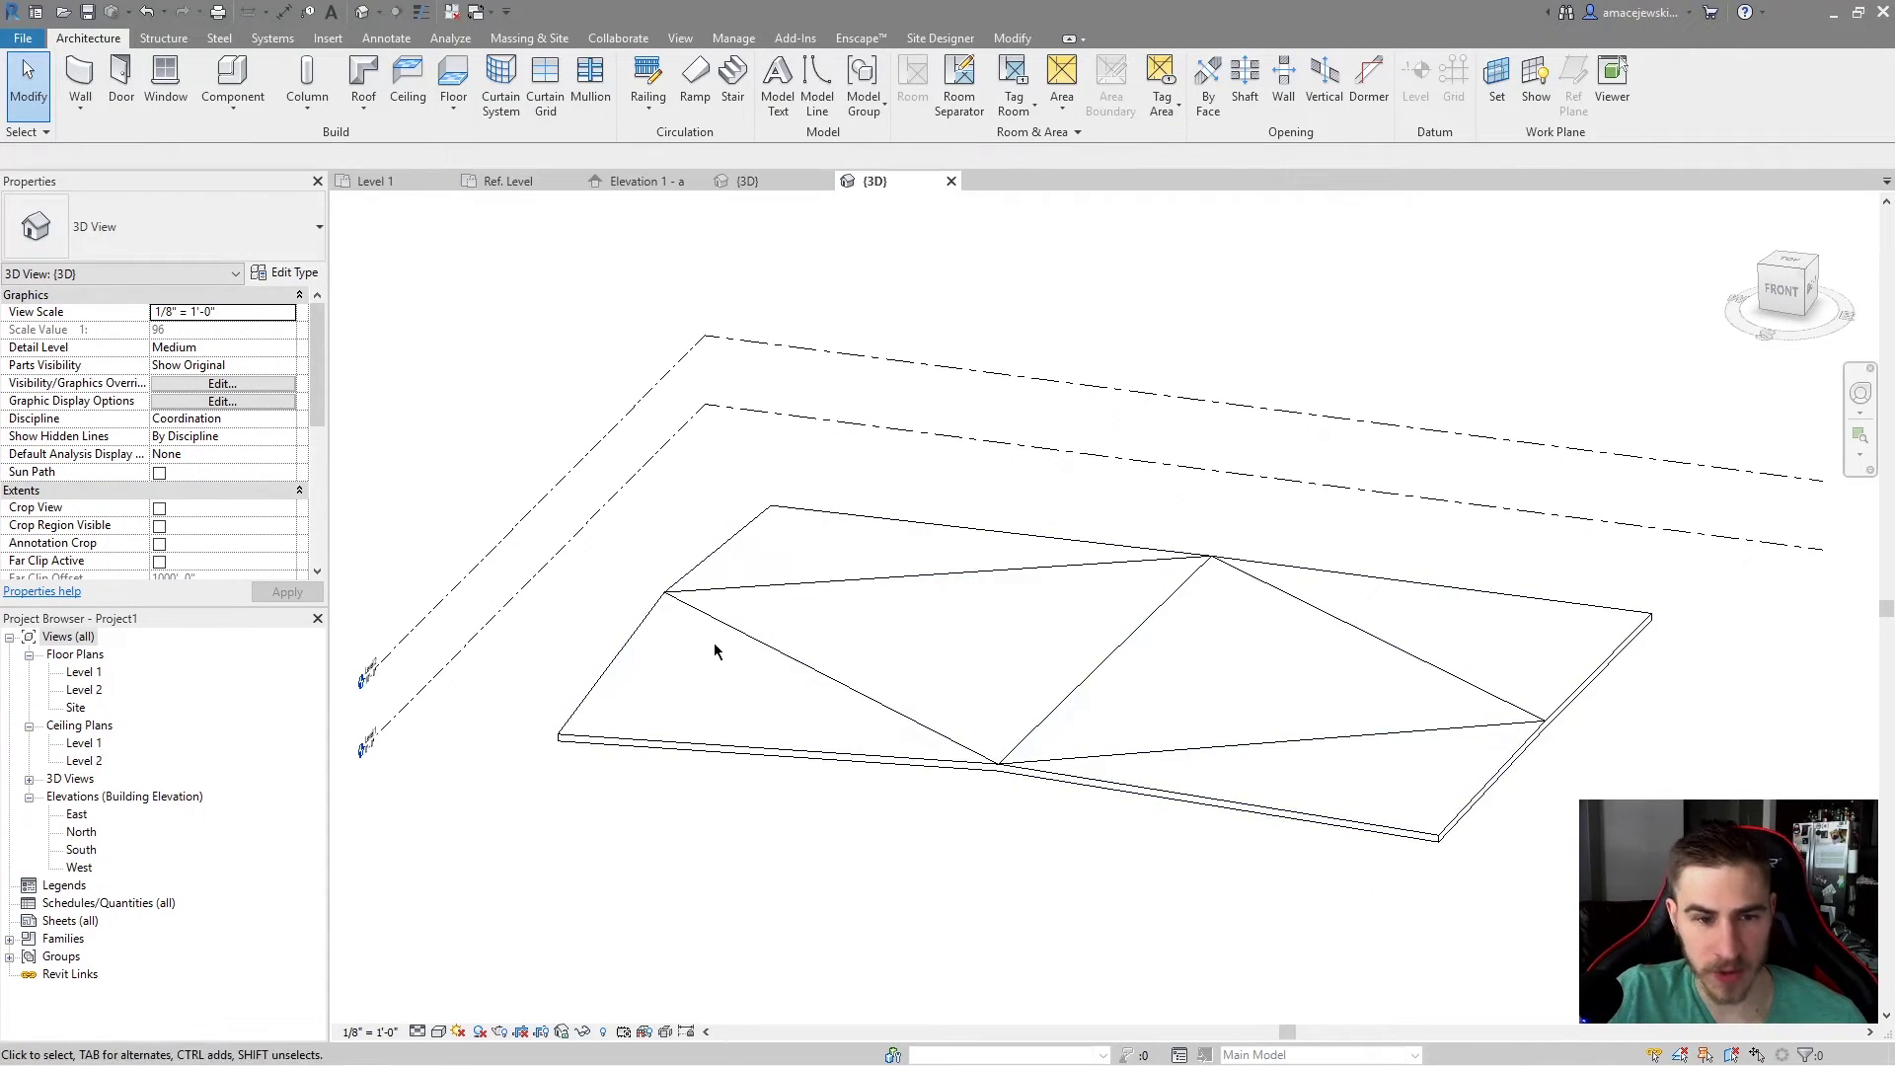
pyautogui.keyDown('shift'); pyautogui.moveTo(1045, 774); pyautogui.dragTo(952, 853, button='middle'); pyautogui.keyUp('shift')
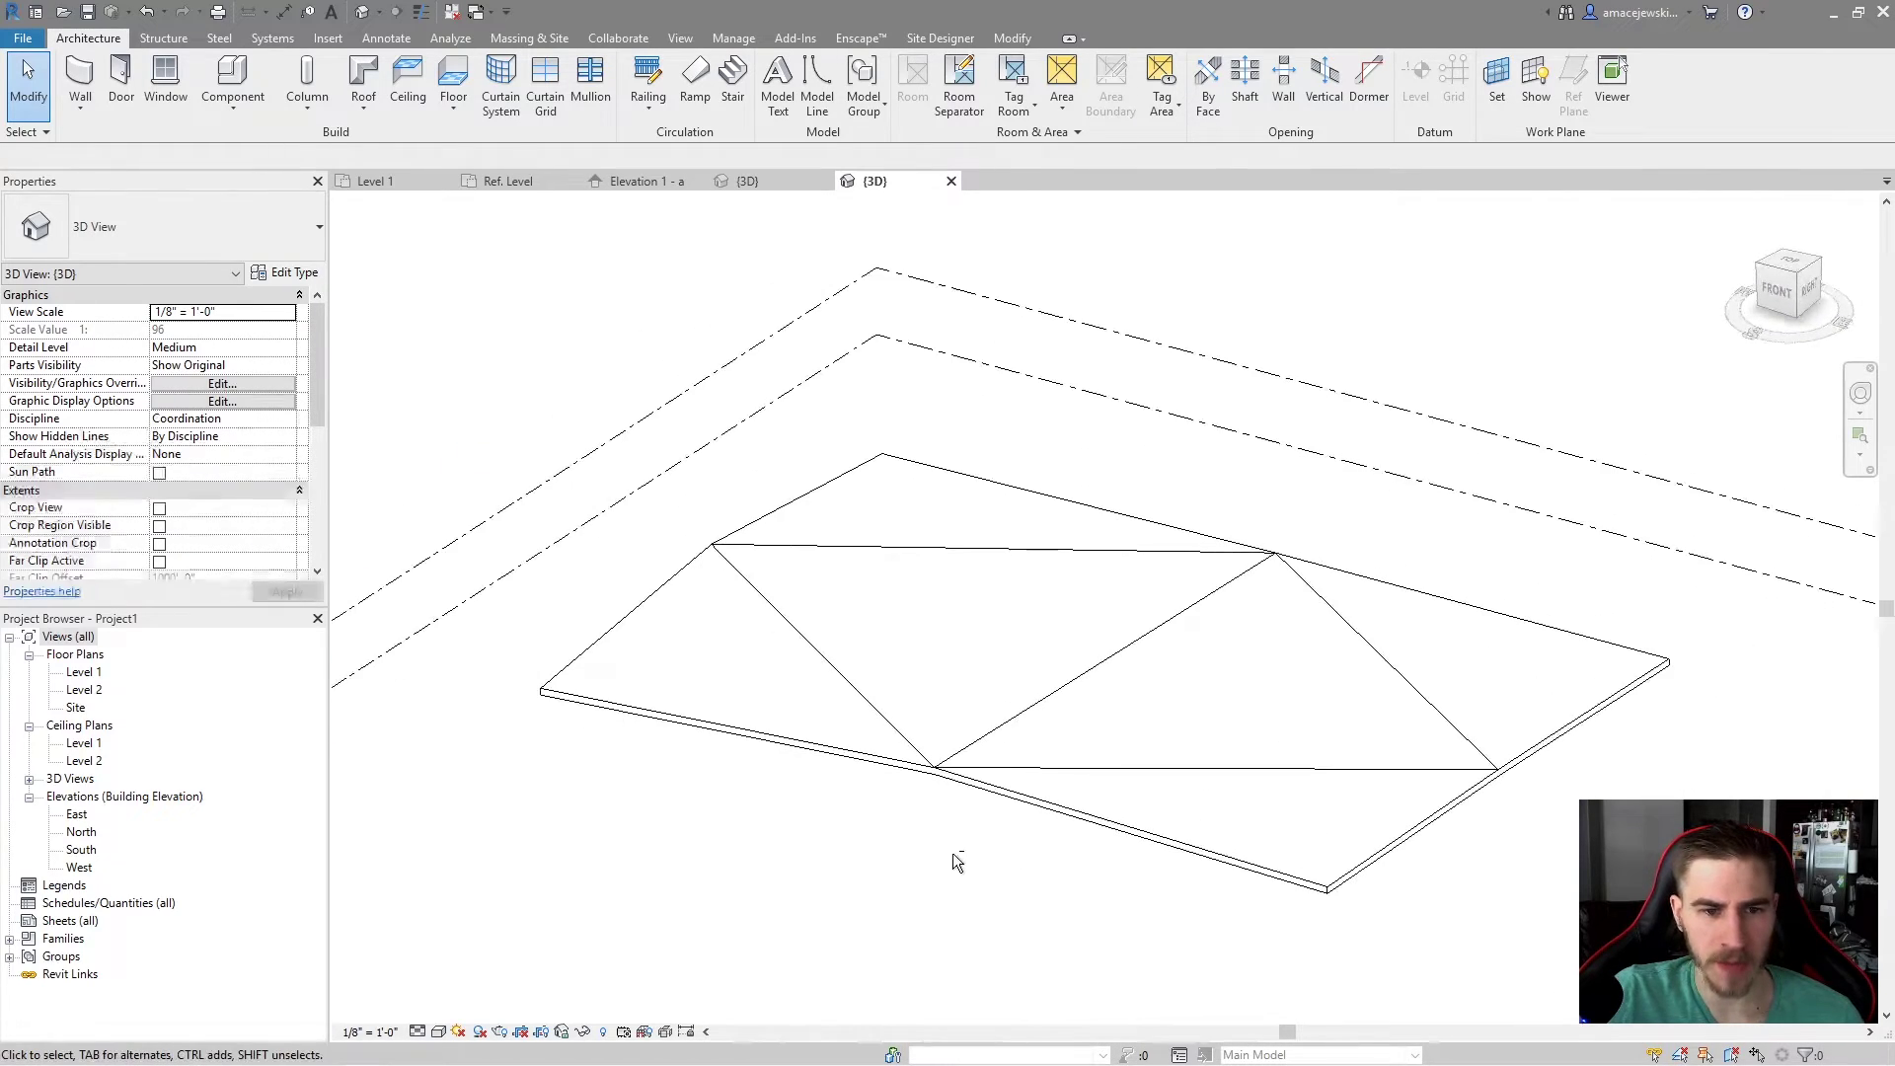
pyautogui.moveTo(951, 787); pyautogui.dragTo(908, 723, button='middle')
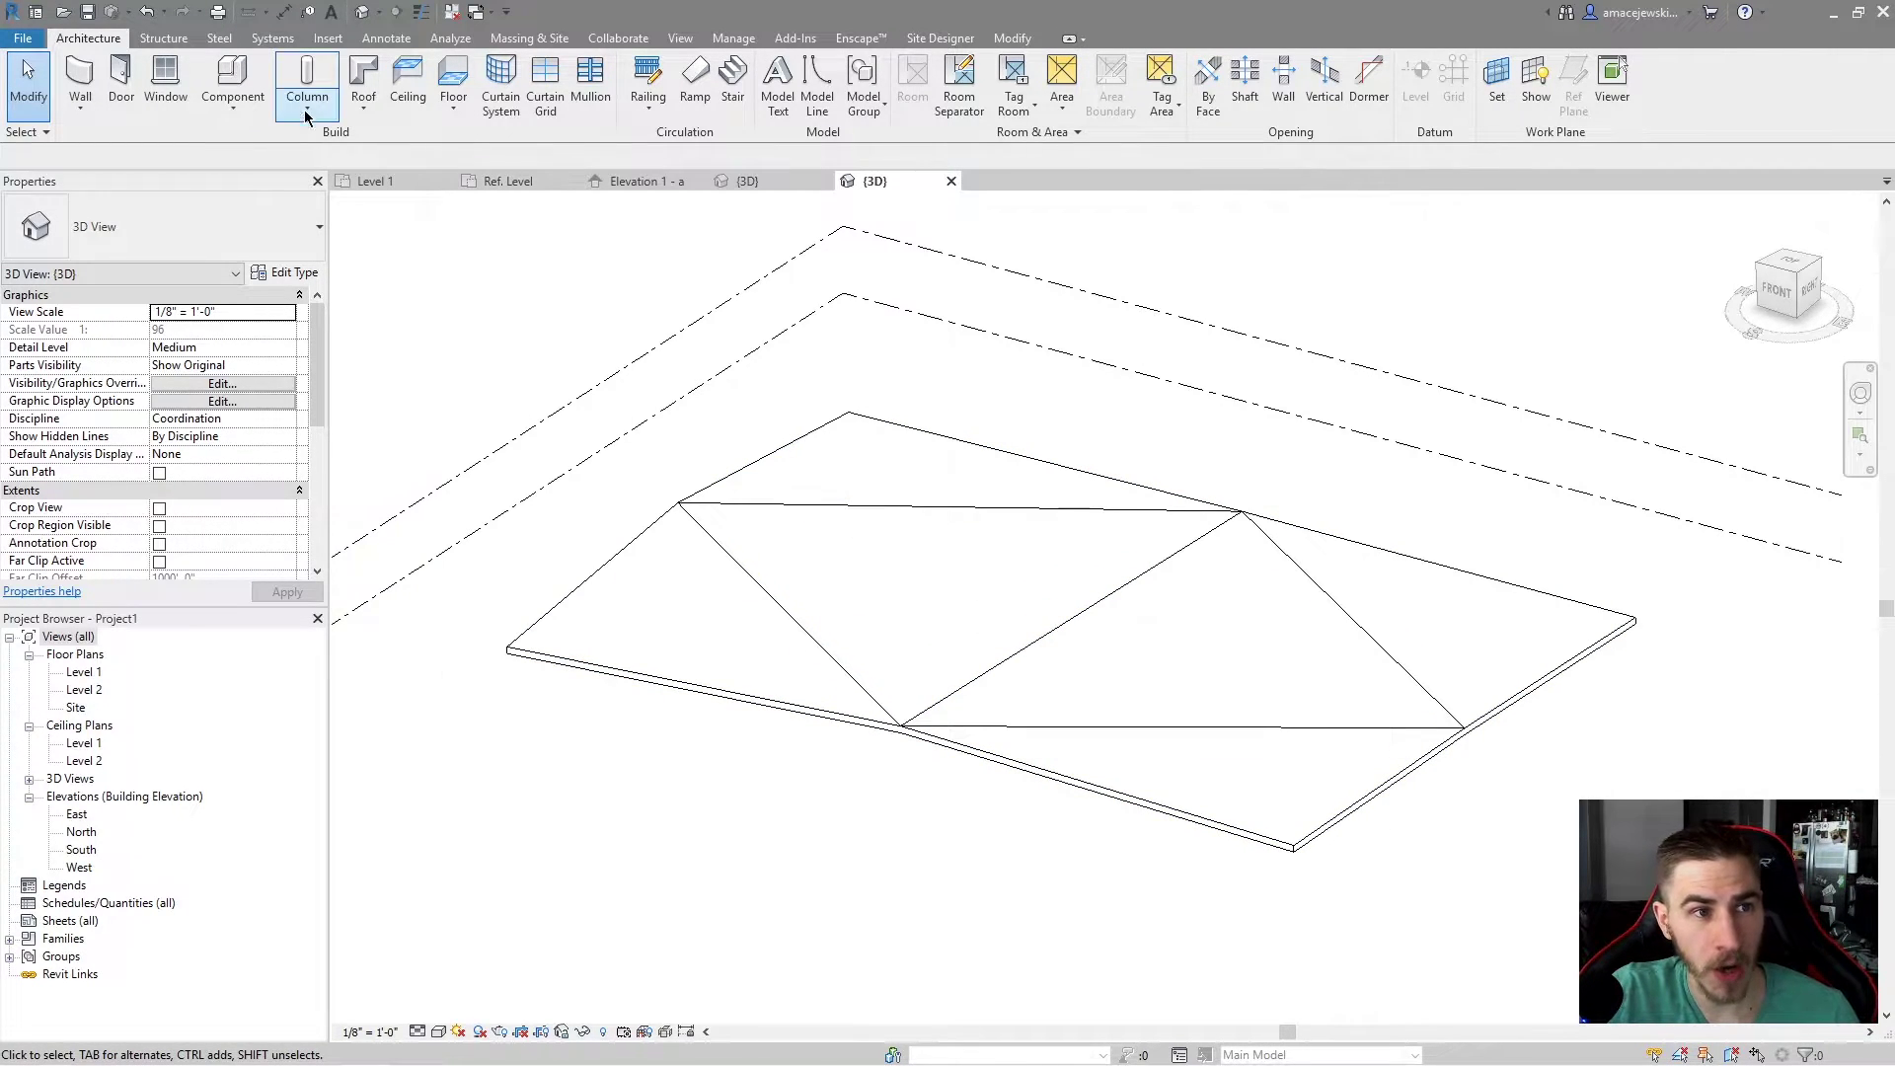
# Step: Create an in-place model in the Generic Models category and name it Sweep
pyautogui.click(257, 118)
pyautogui.click(274, 187)
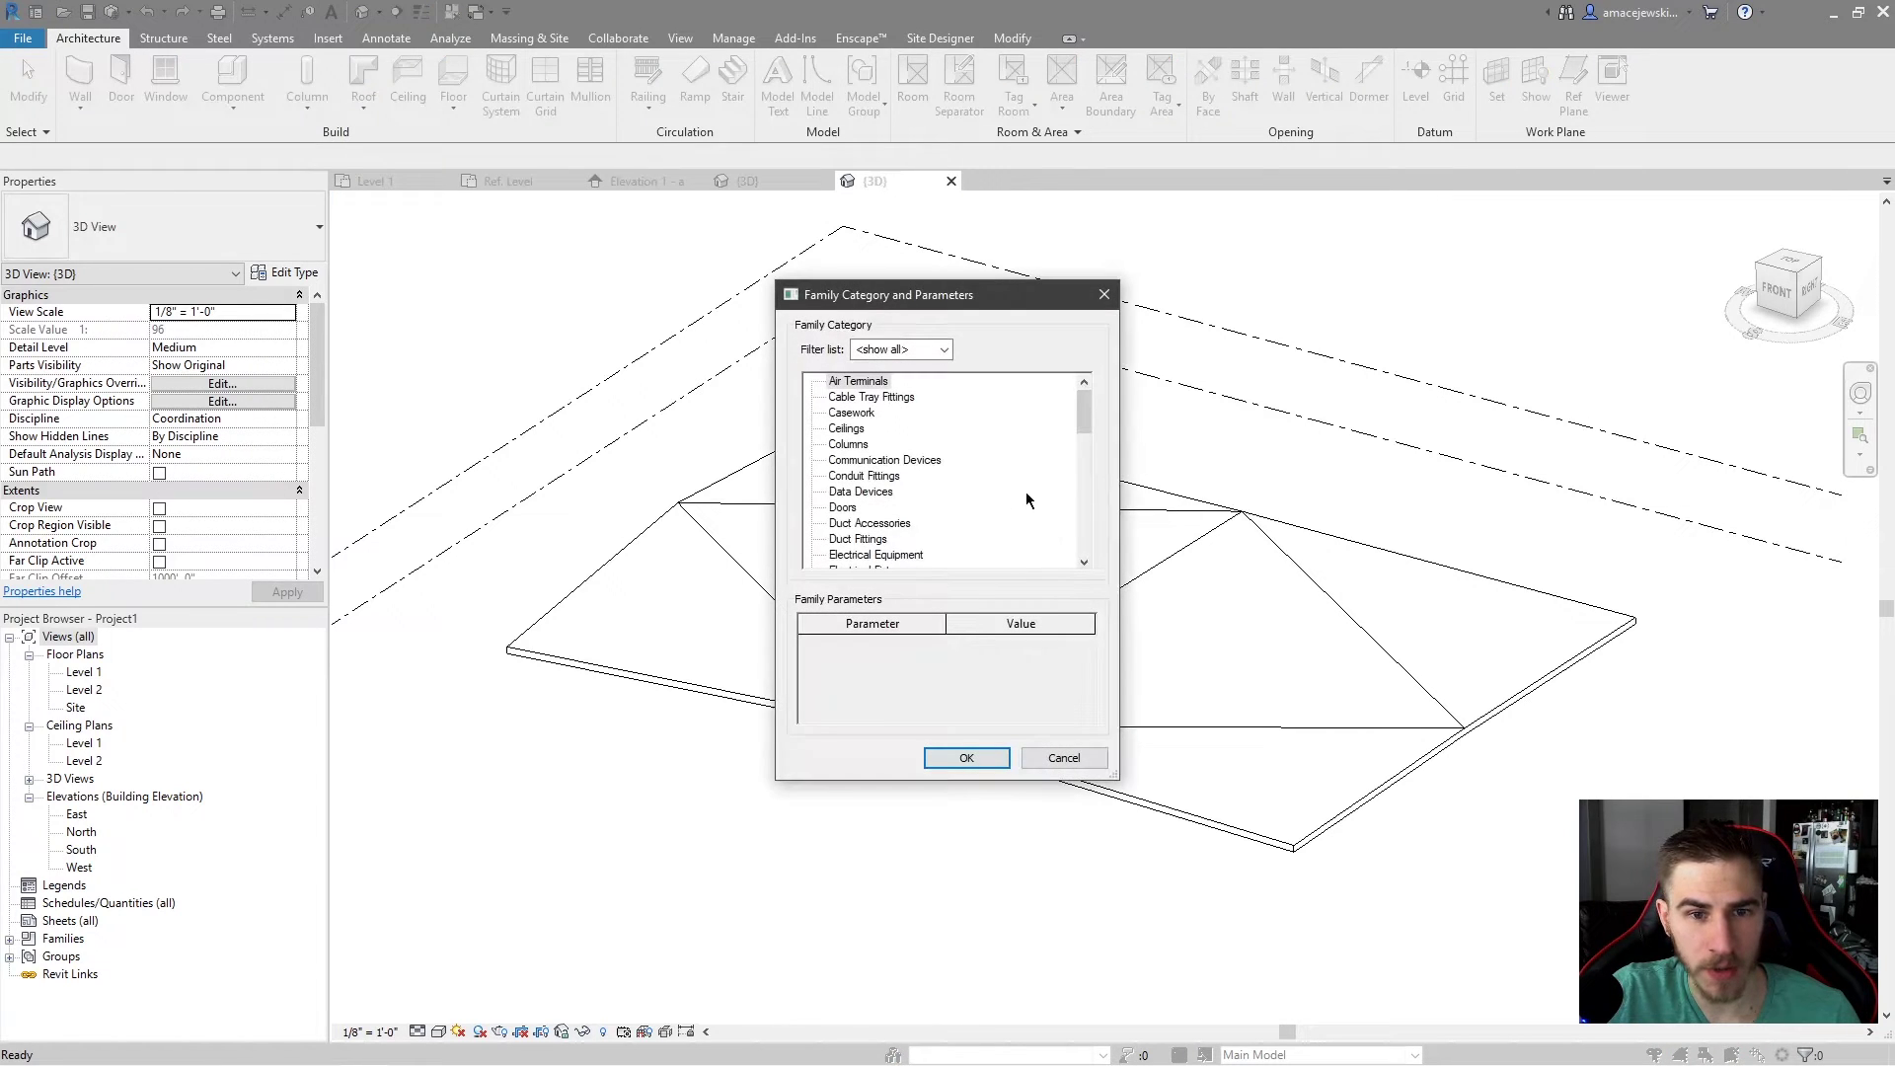
pyautogui.scroll(-4, 928, 484)
pyautogui.scroll(-5, 938, 474)
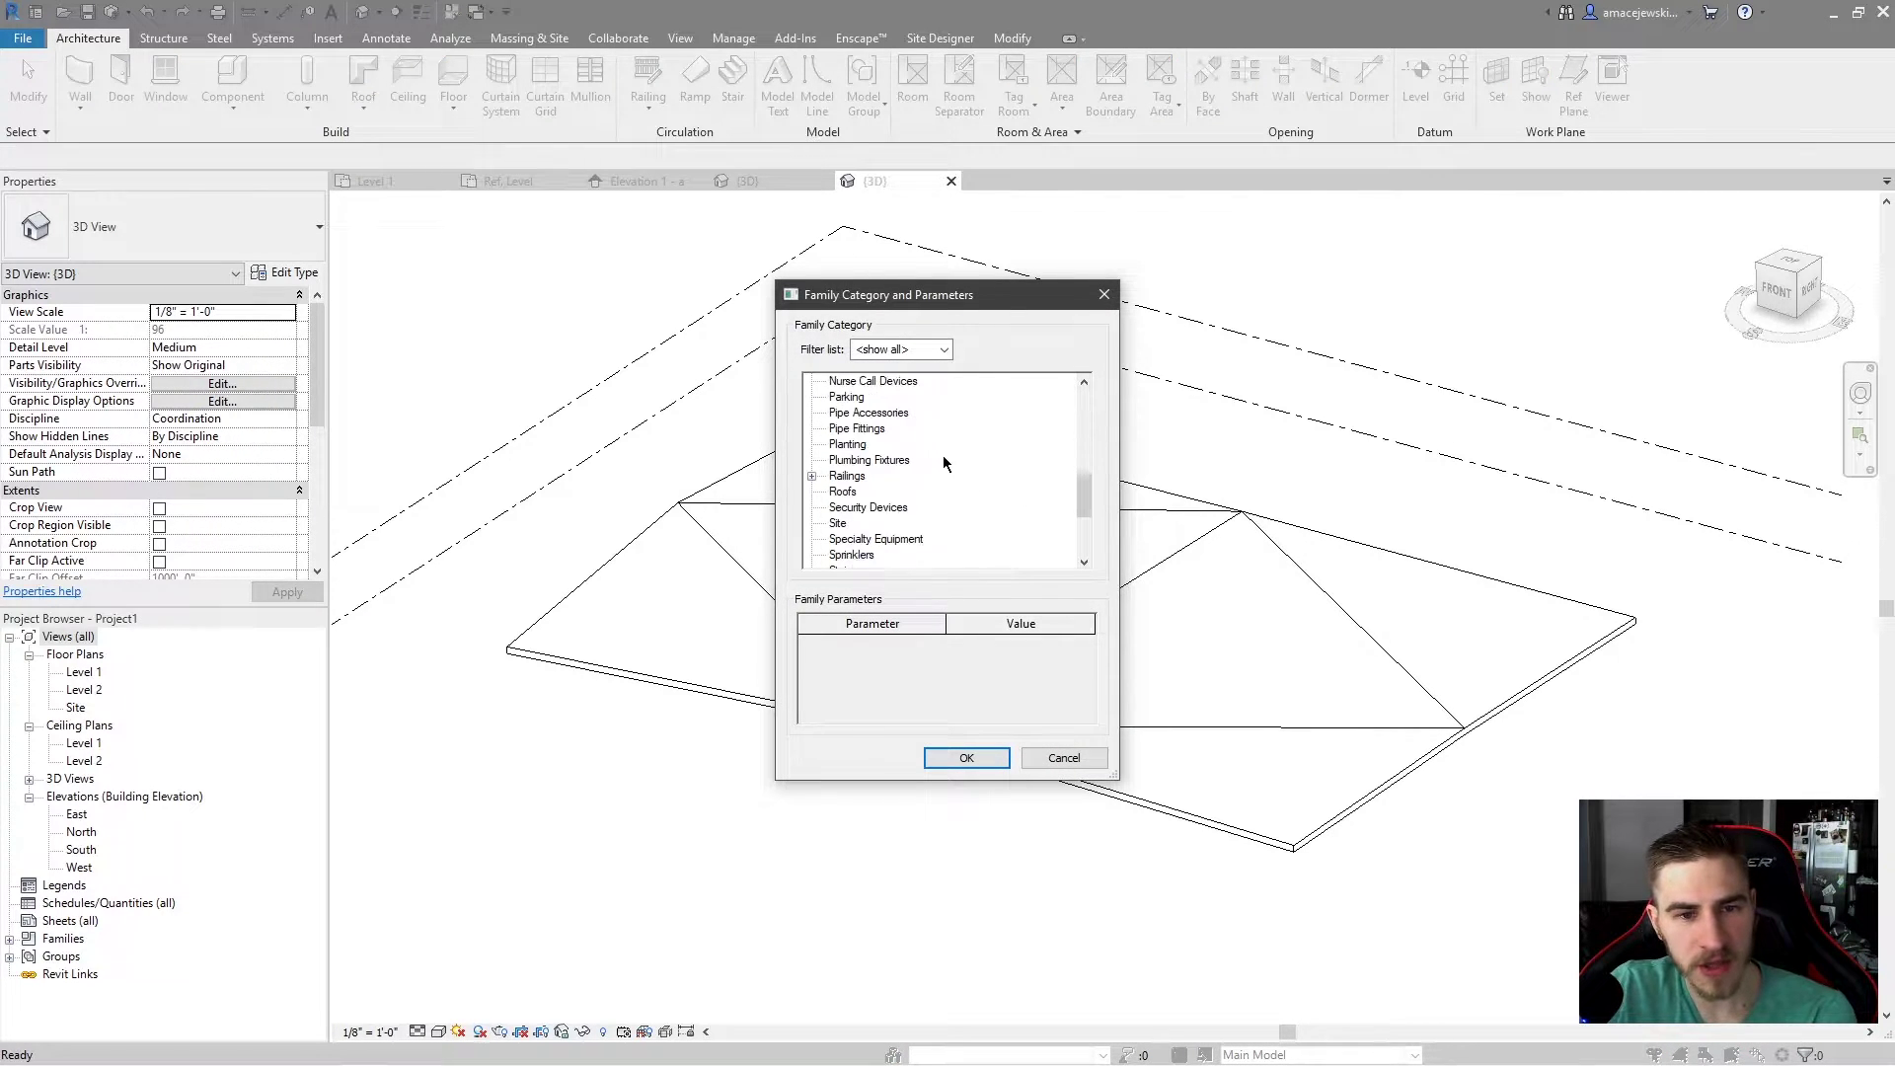
pyautogui.scroll(-2, 943, 517)
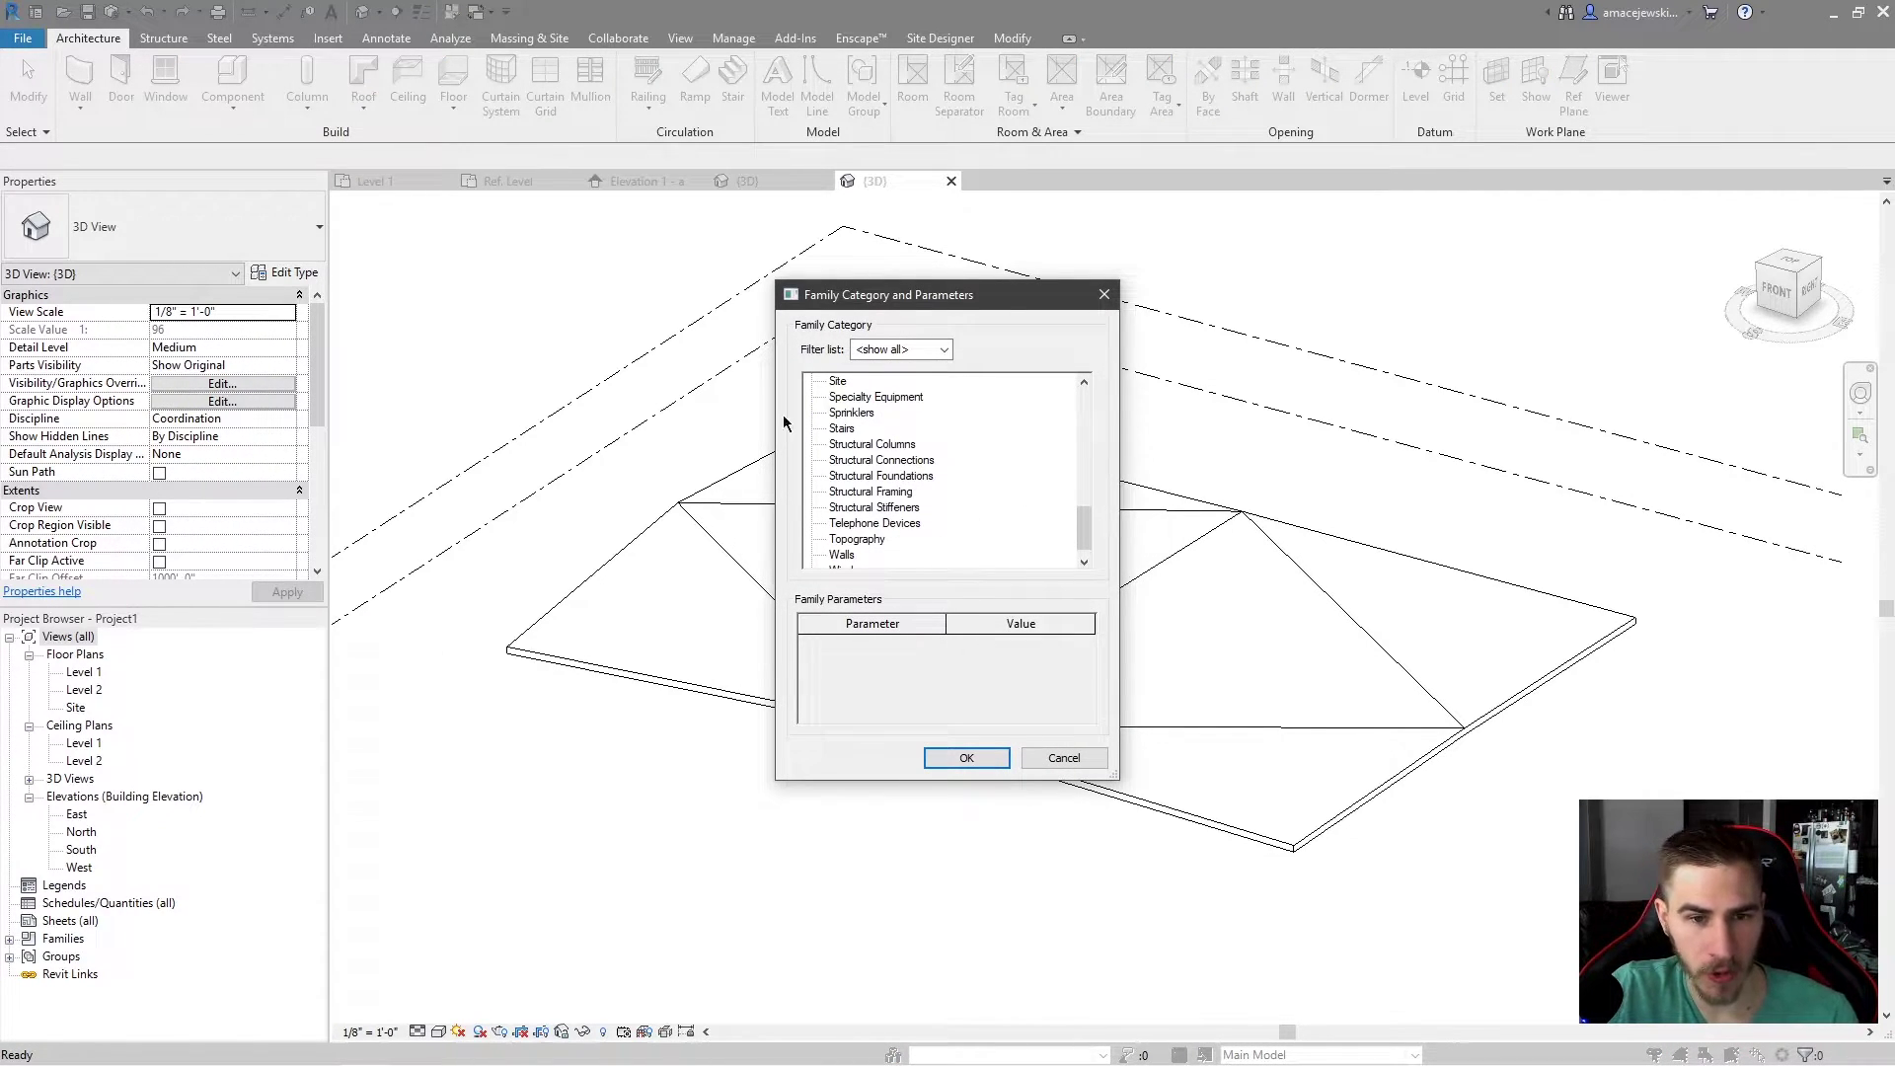
pyautogui.scroll(6, 908, 523)
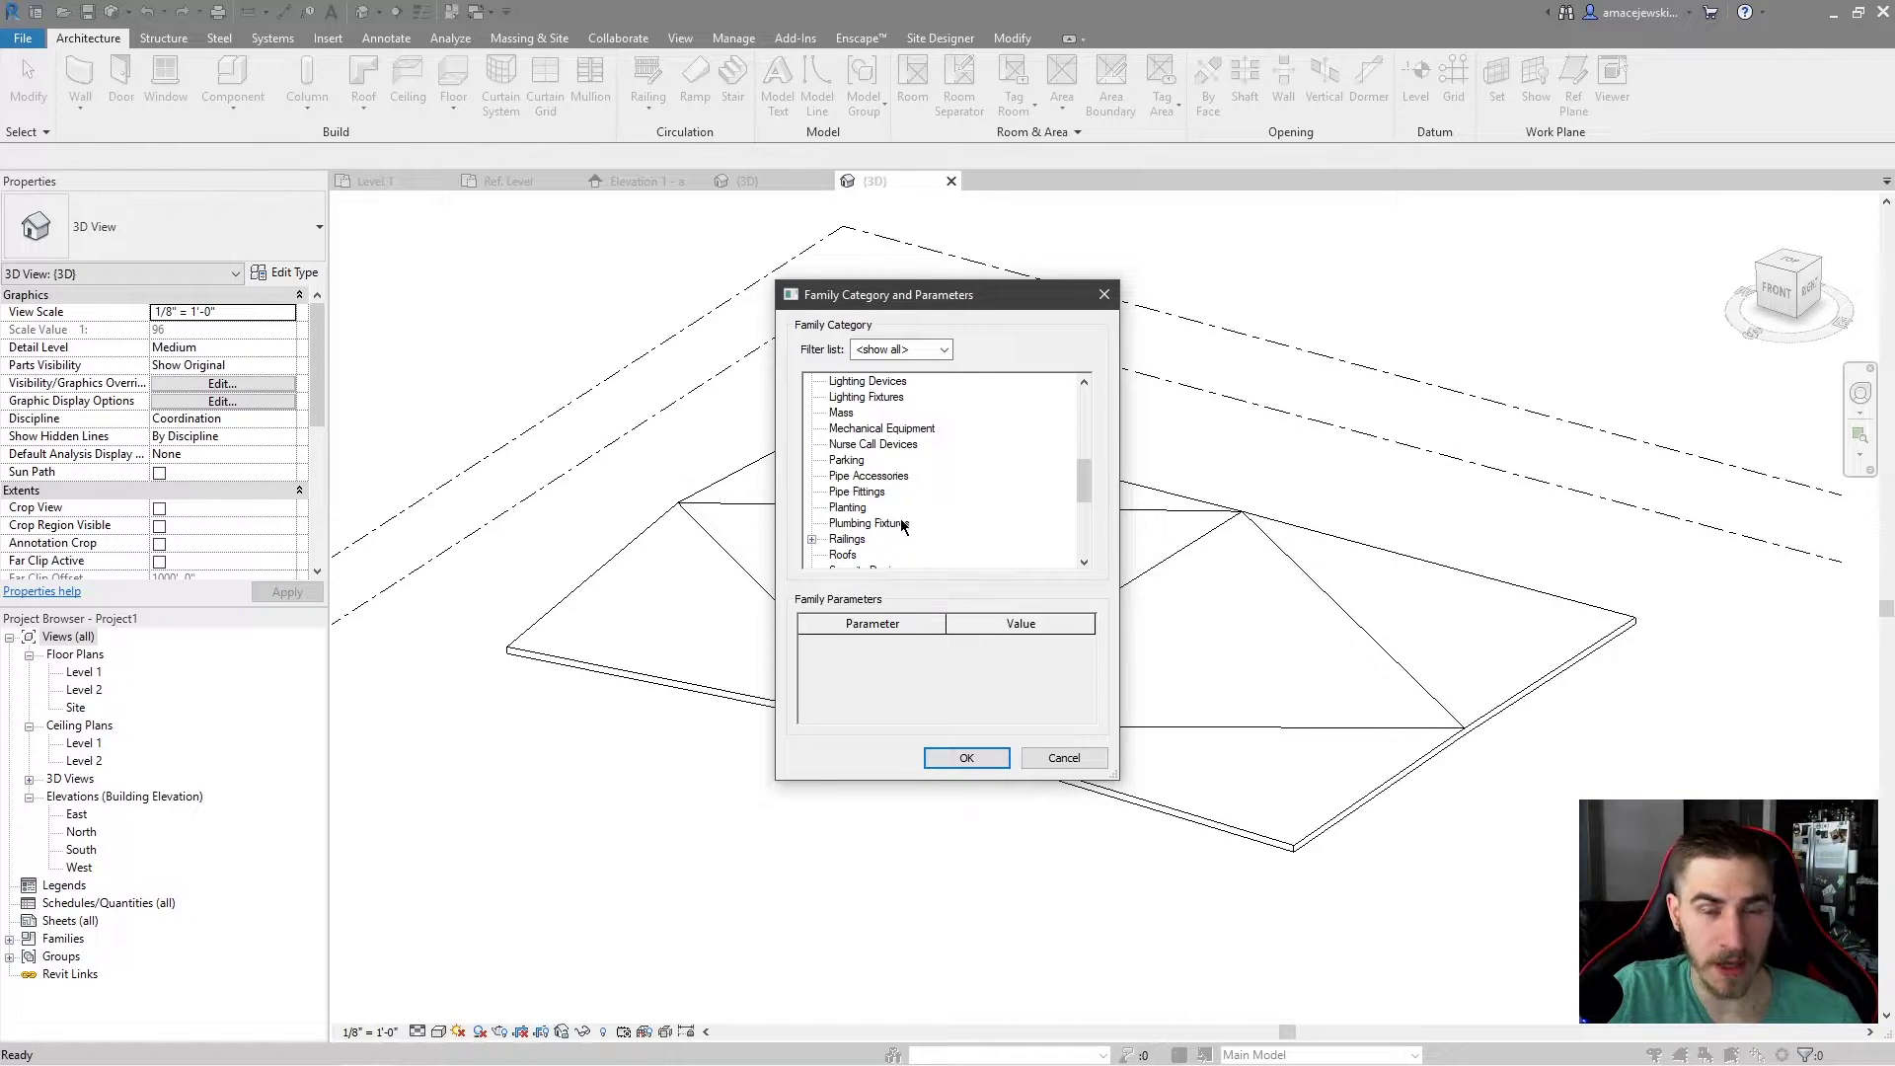
pyautogui.scroll(3, 918, 499)
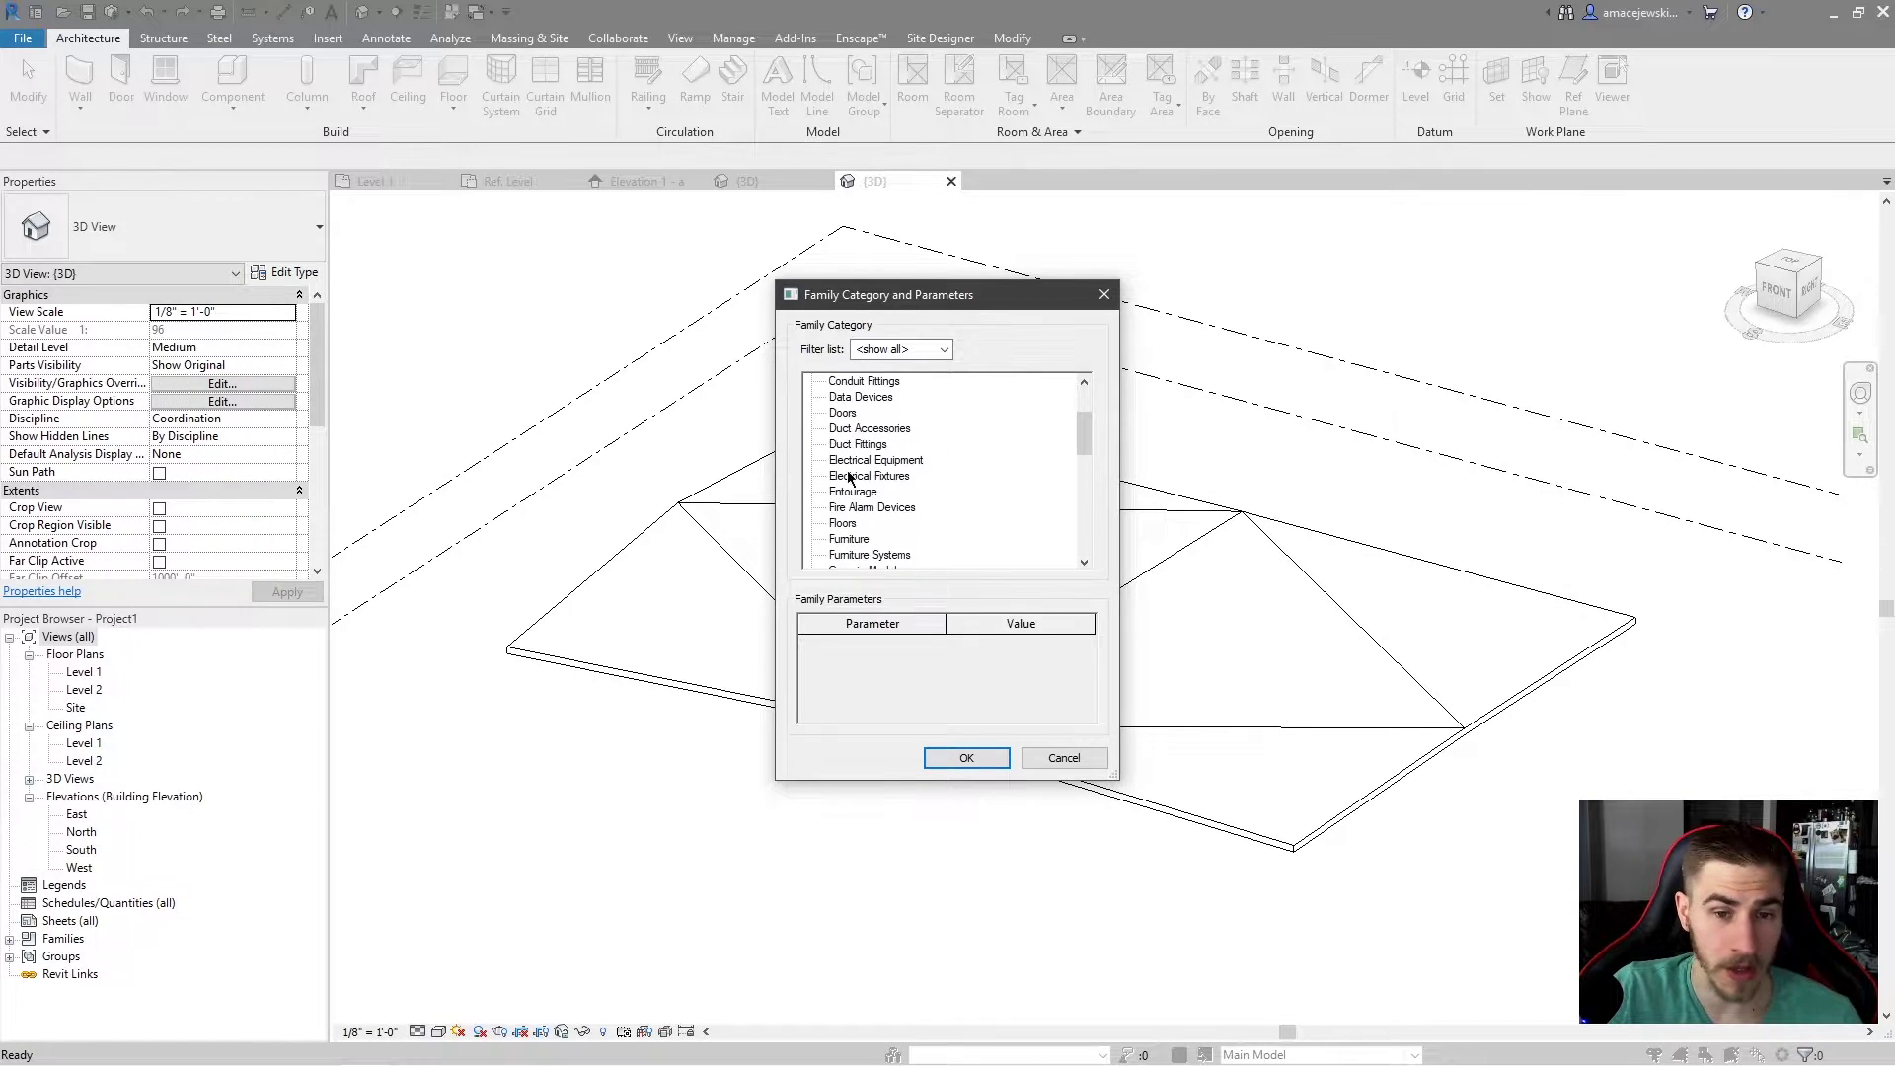
pyautogui.scroll(-5, 950, 474)
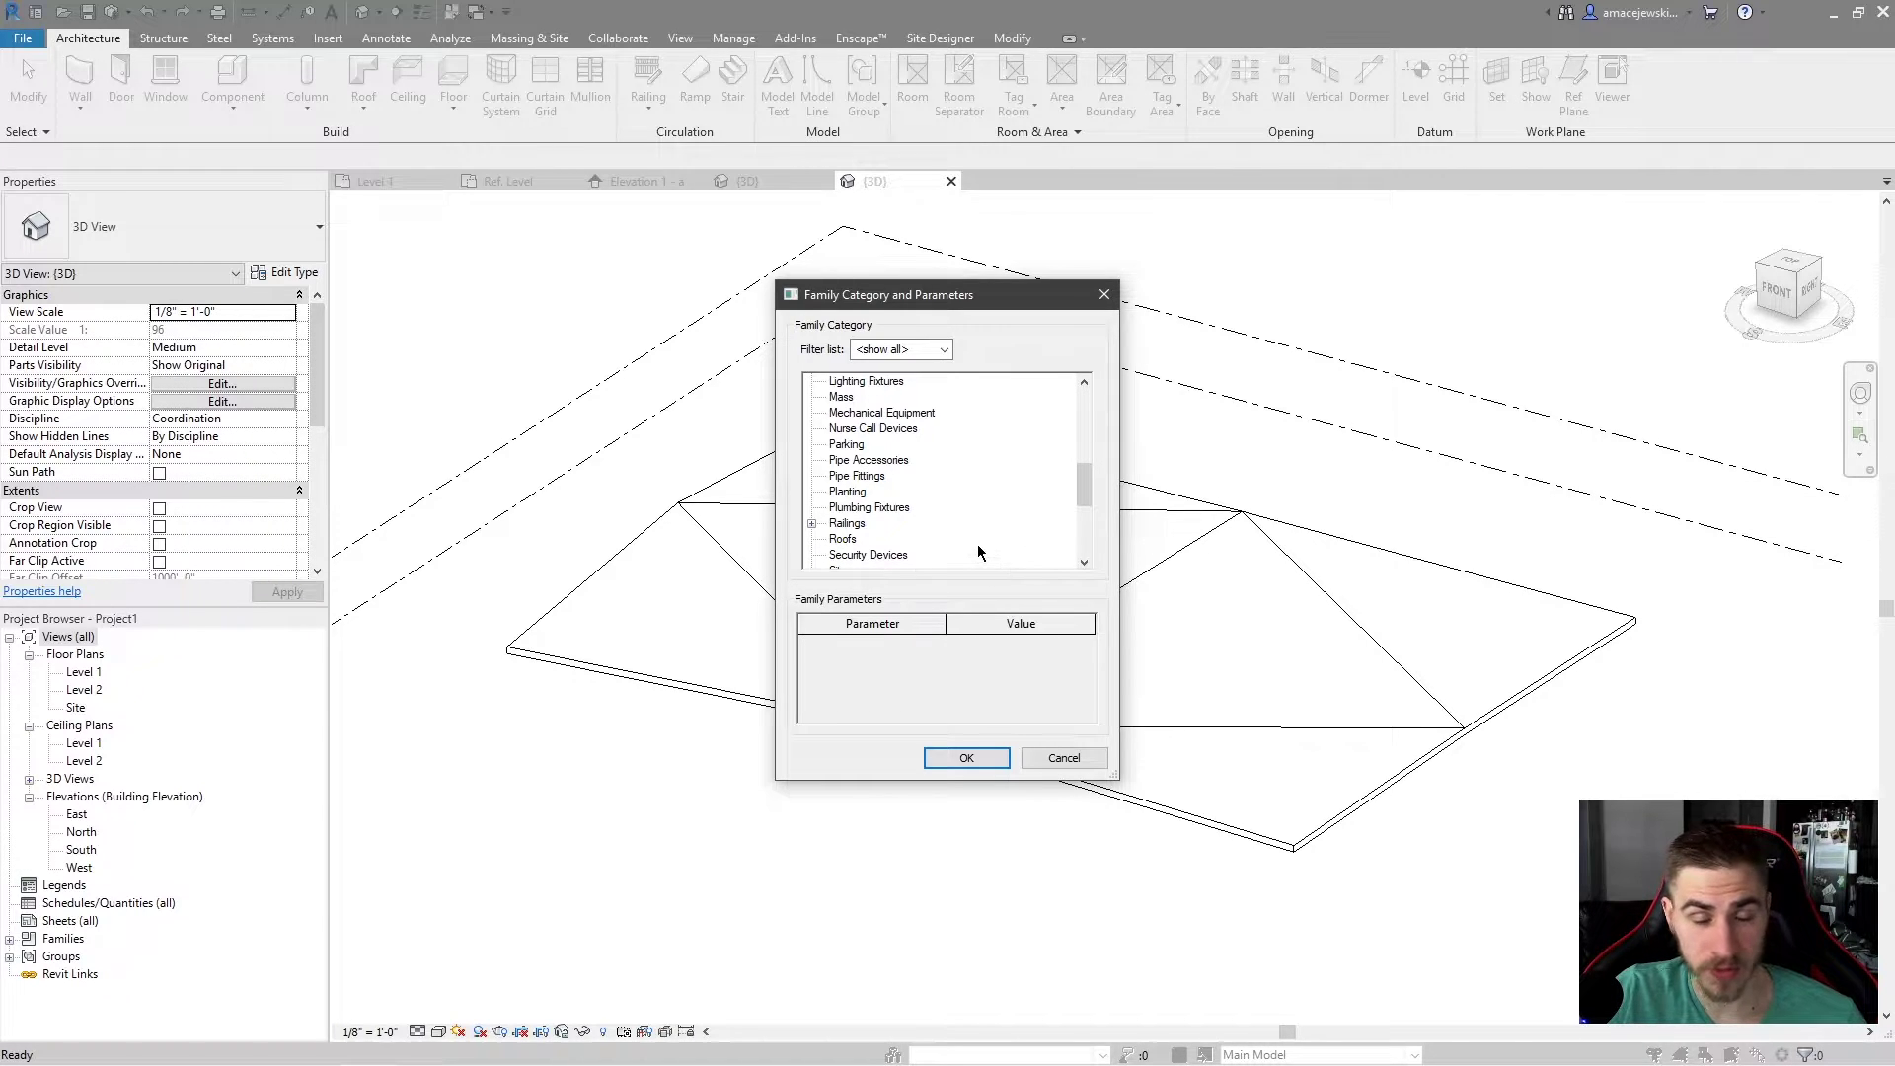
pyautogui.scroll(2, 943, 478)
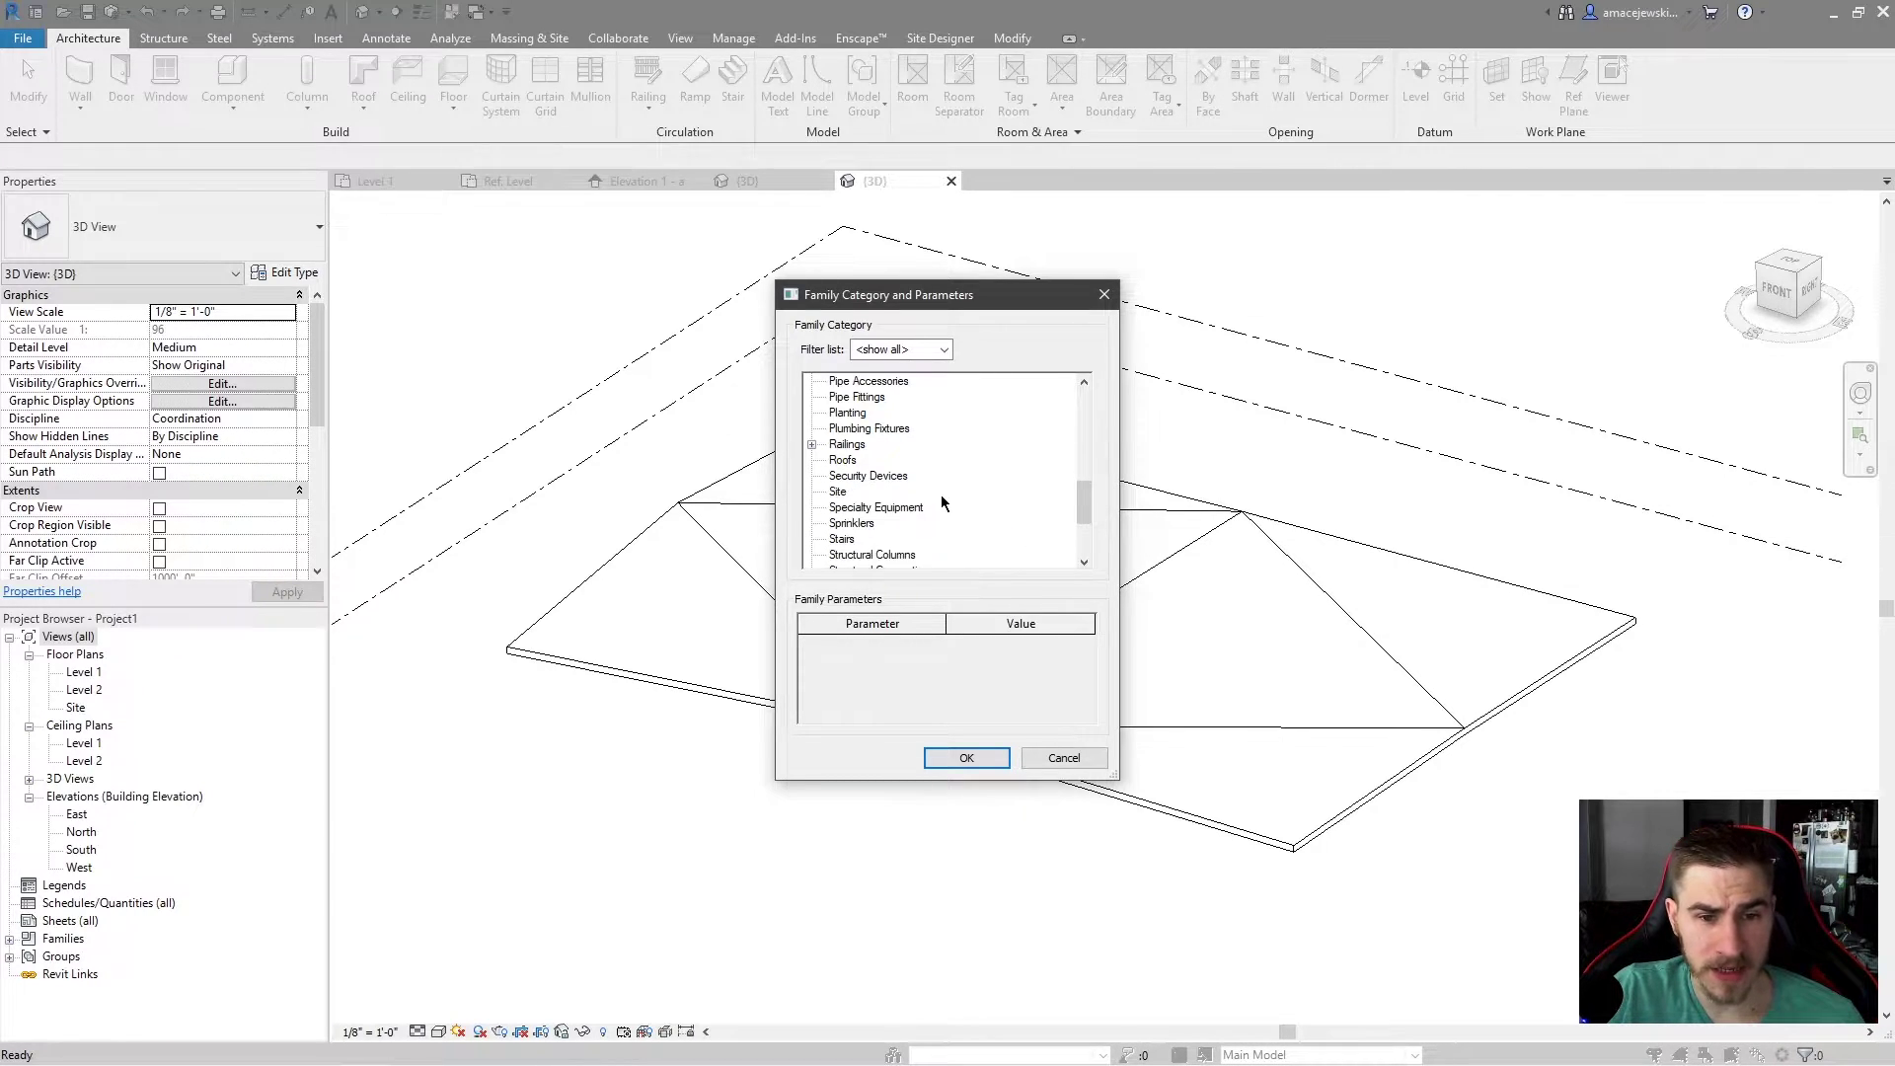
pyautogui.scroll(1, 957, 490)
pyautogui.click(847, 476)
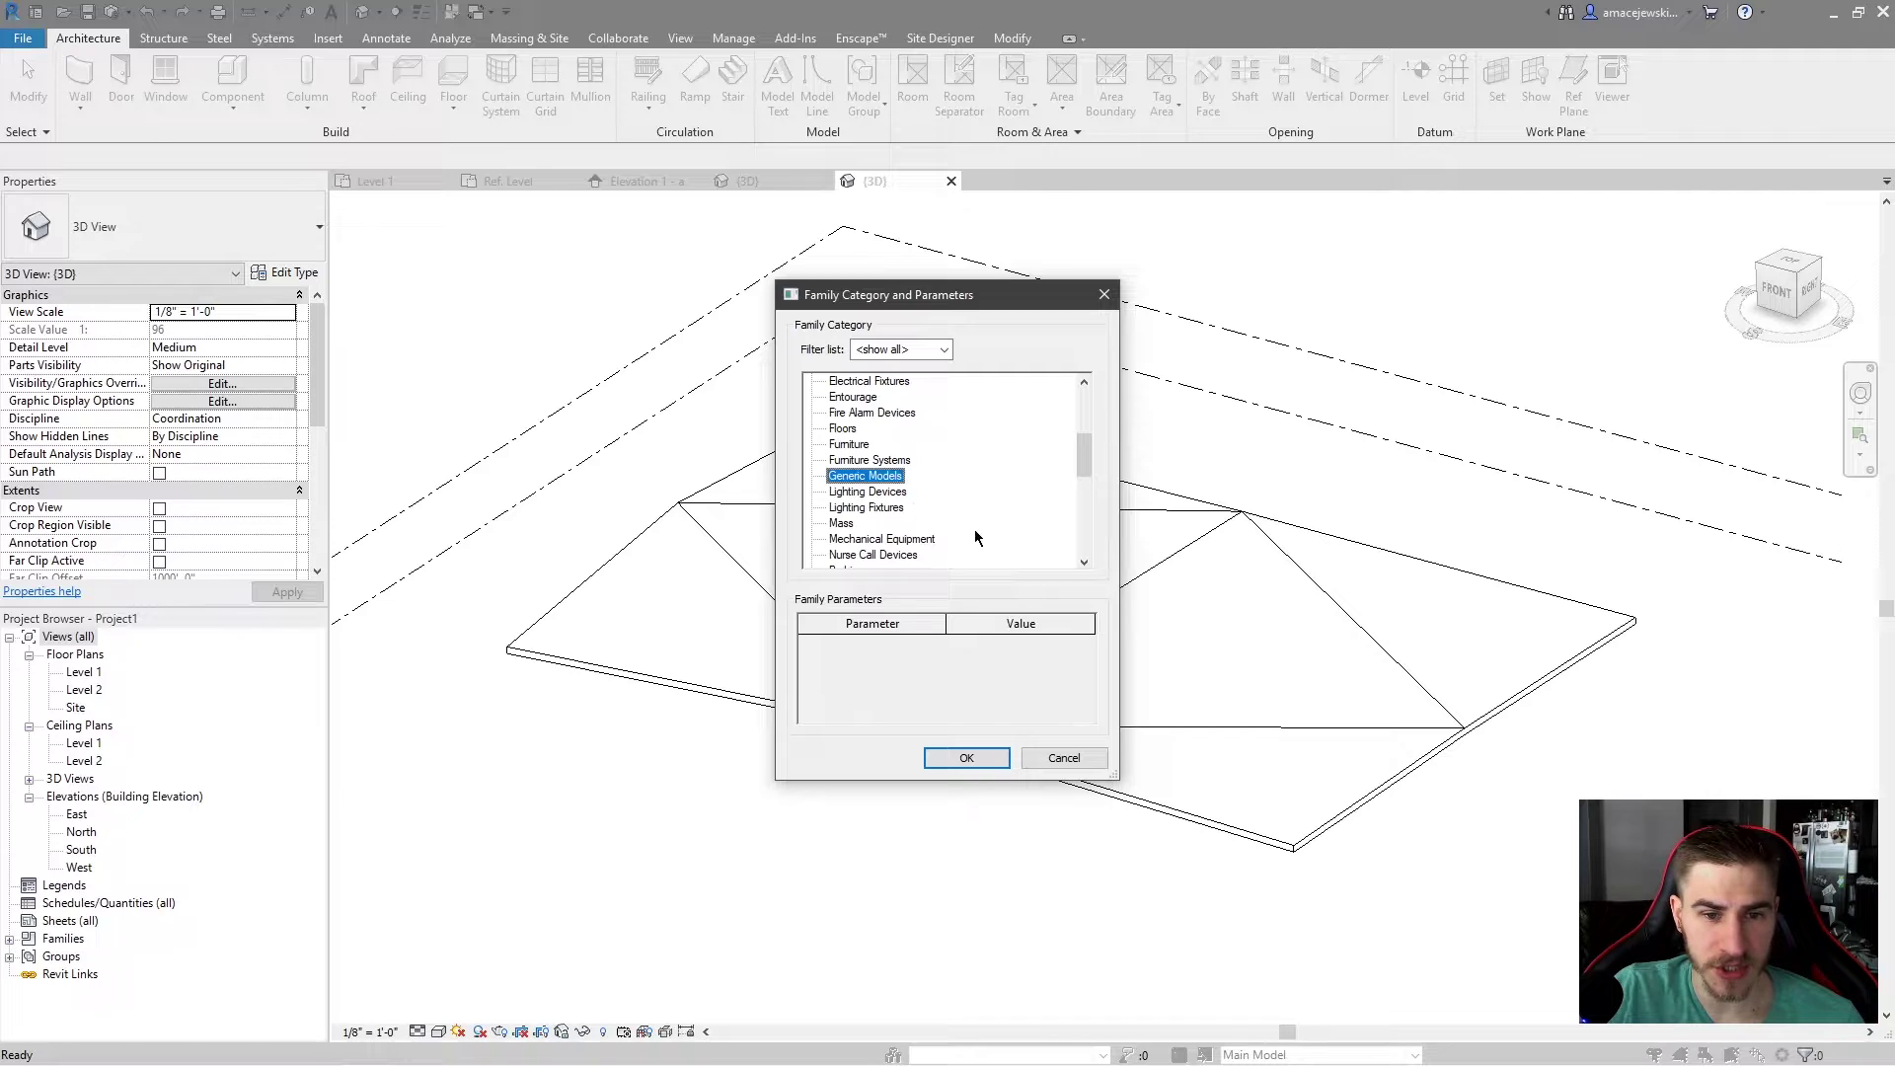
pyautogui.click(962, 758)
pyautogui.write('Sweep')
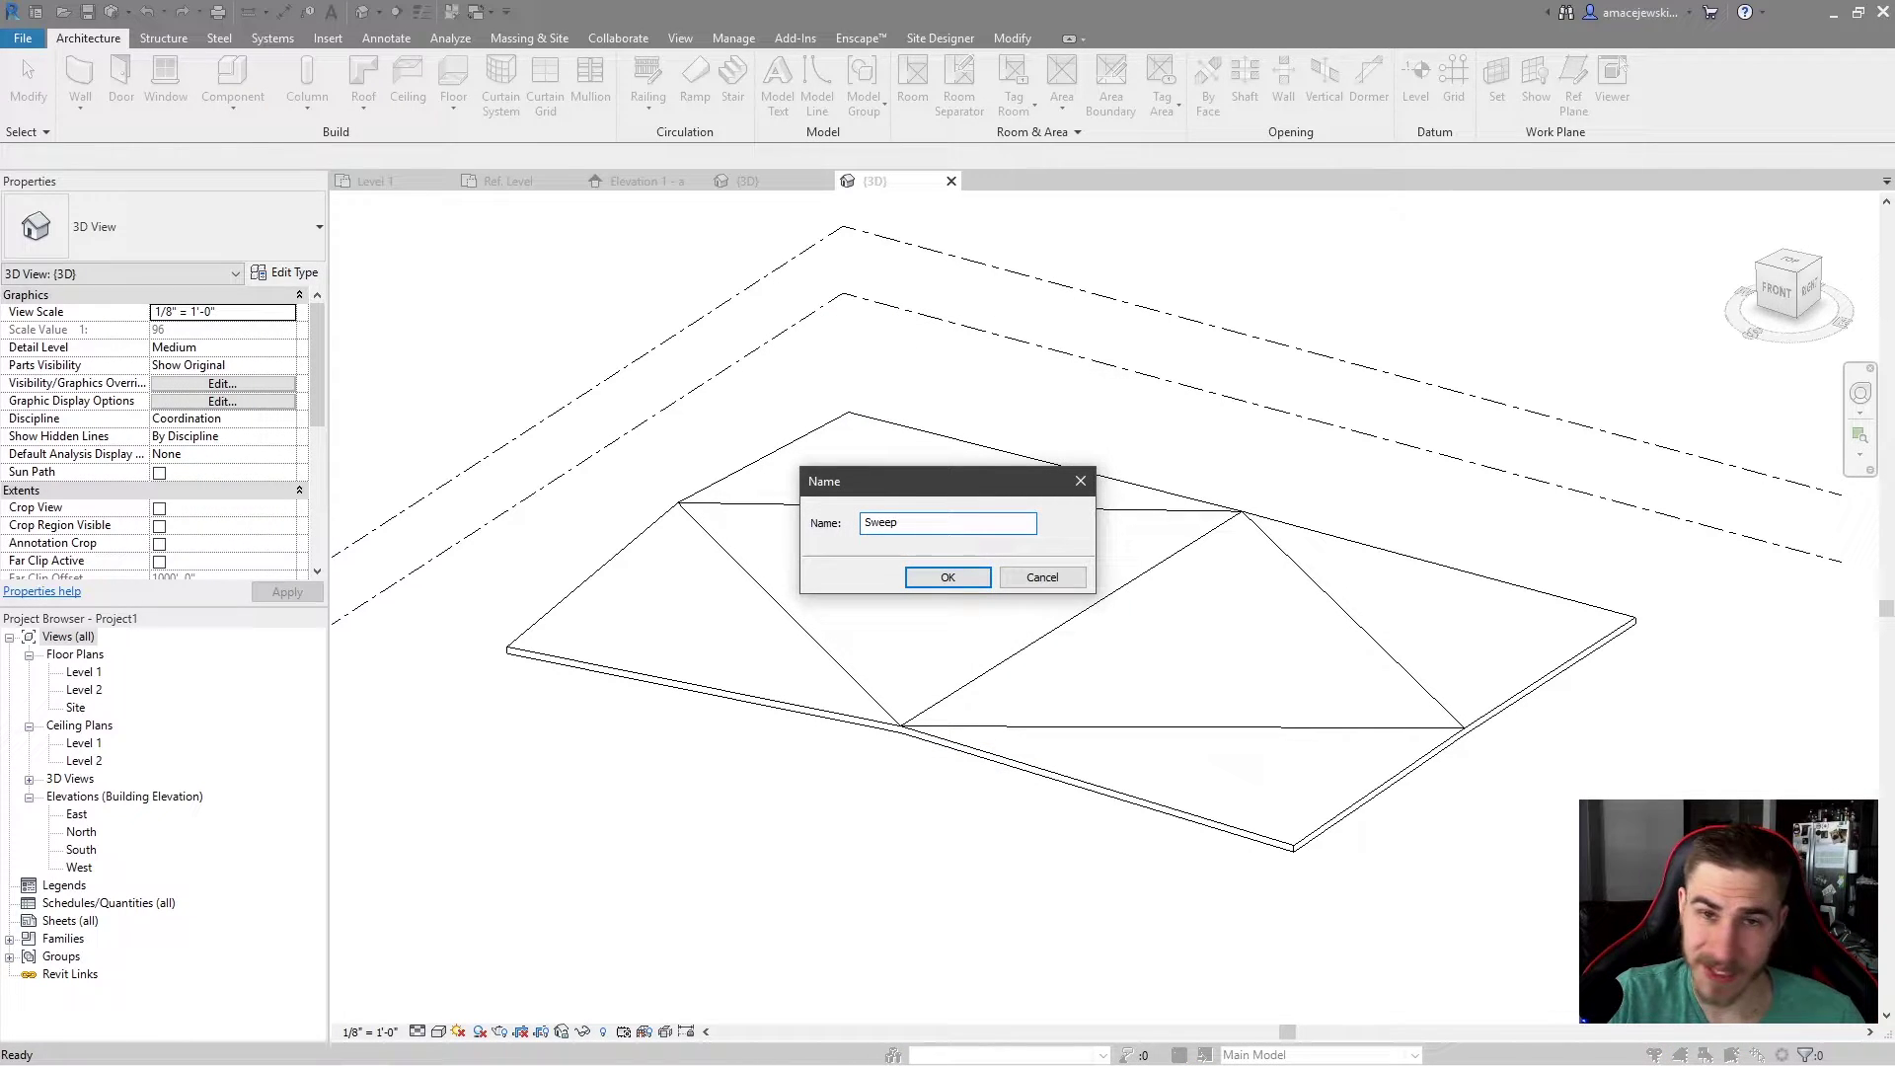
pyautogui.press('Return')
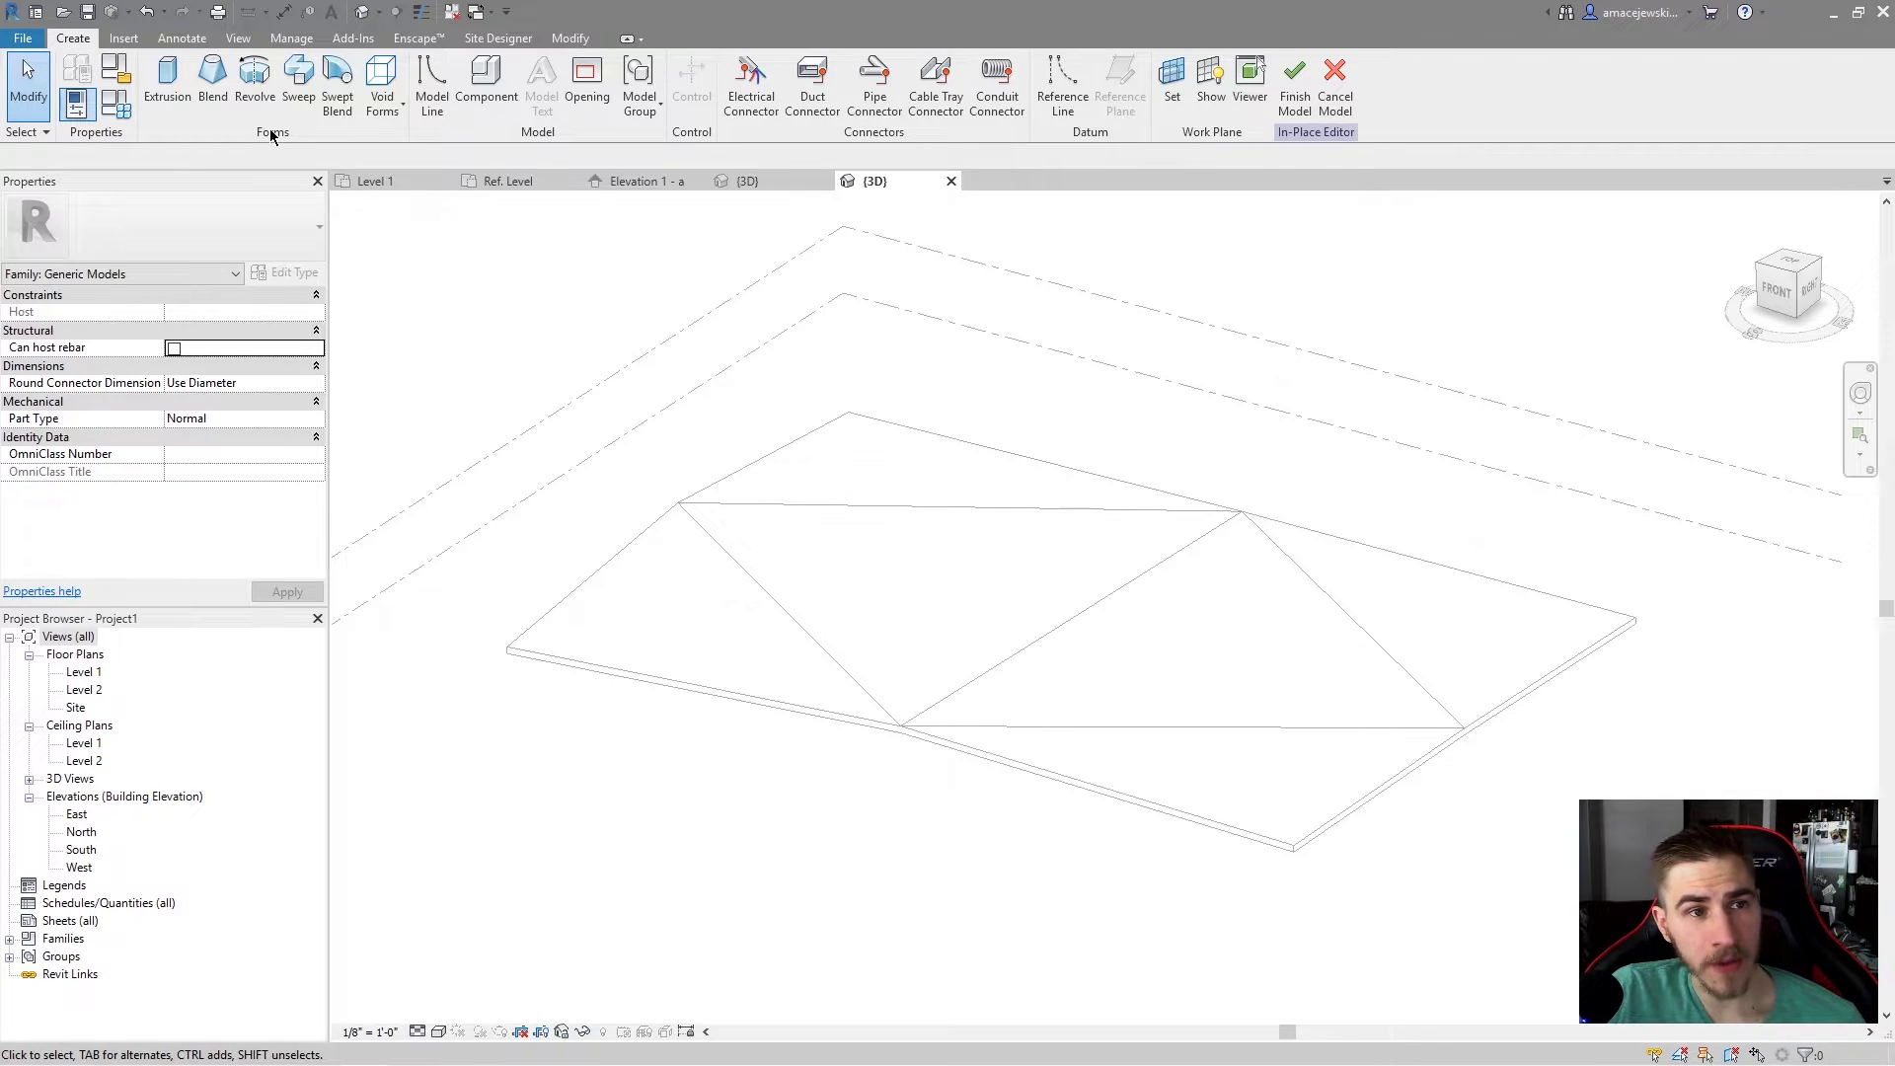
# Step: Start a solid sweep with a picked path and pick the two upper edge segments along the floor's left side
pyautogui.click(298, 79)
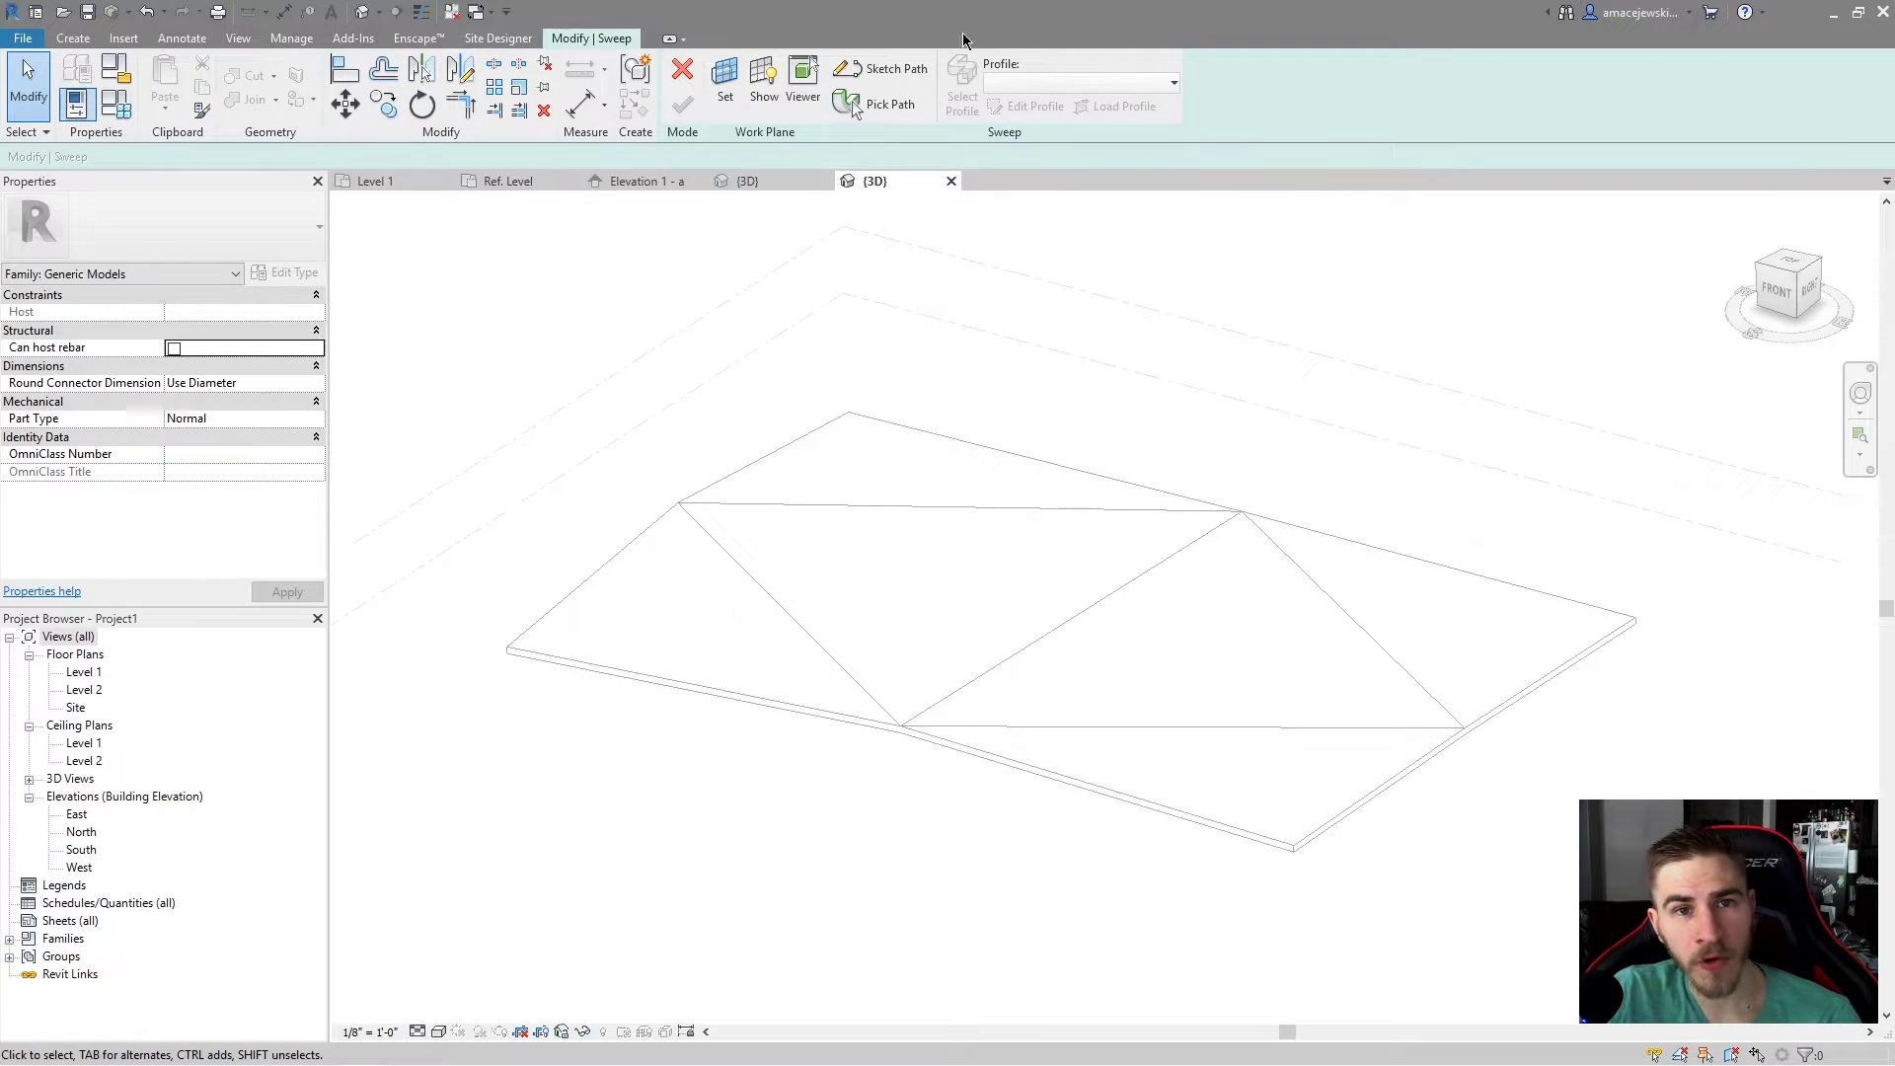
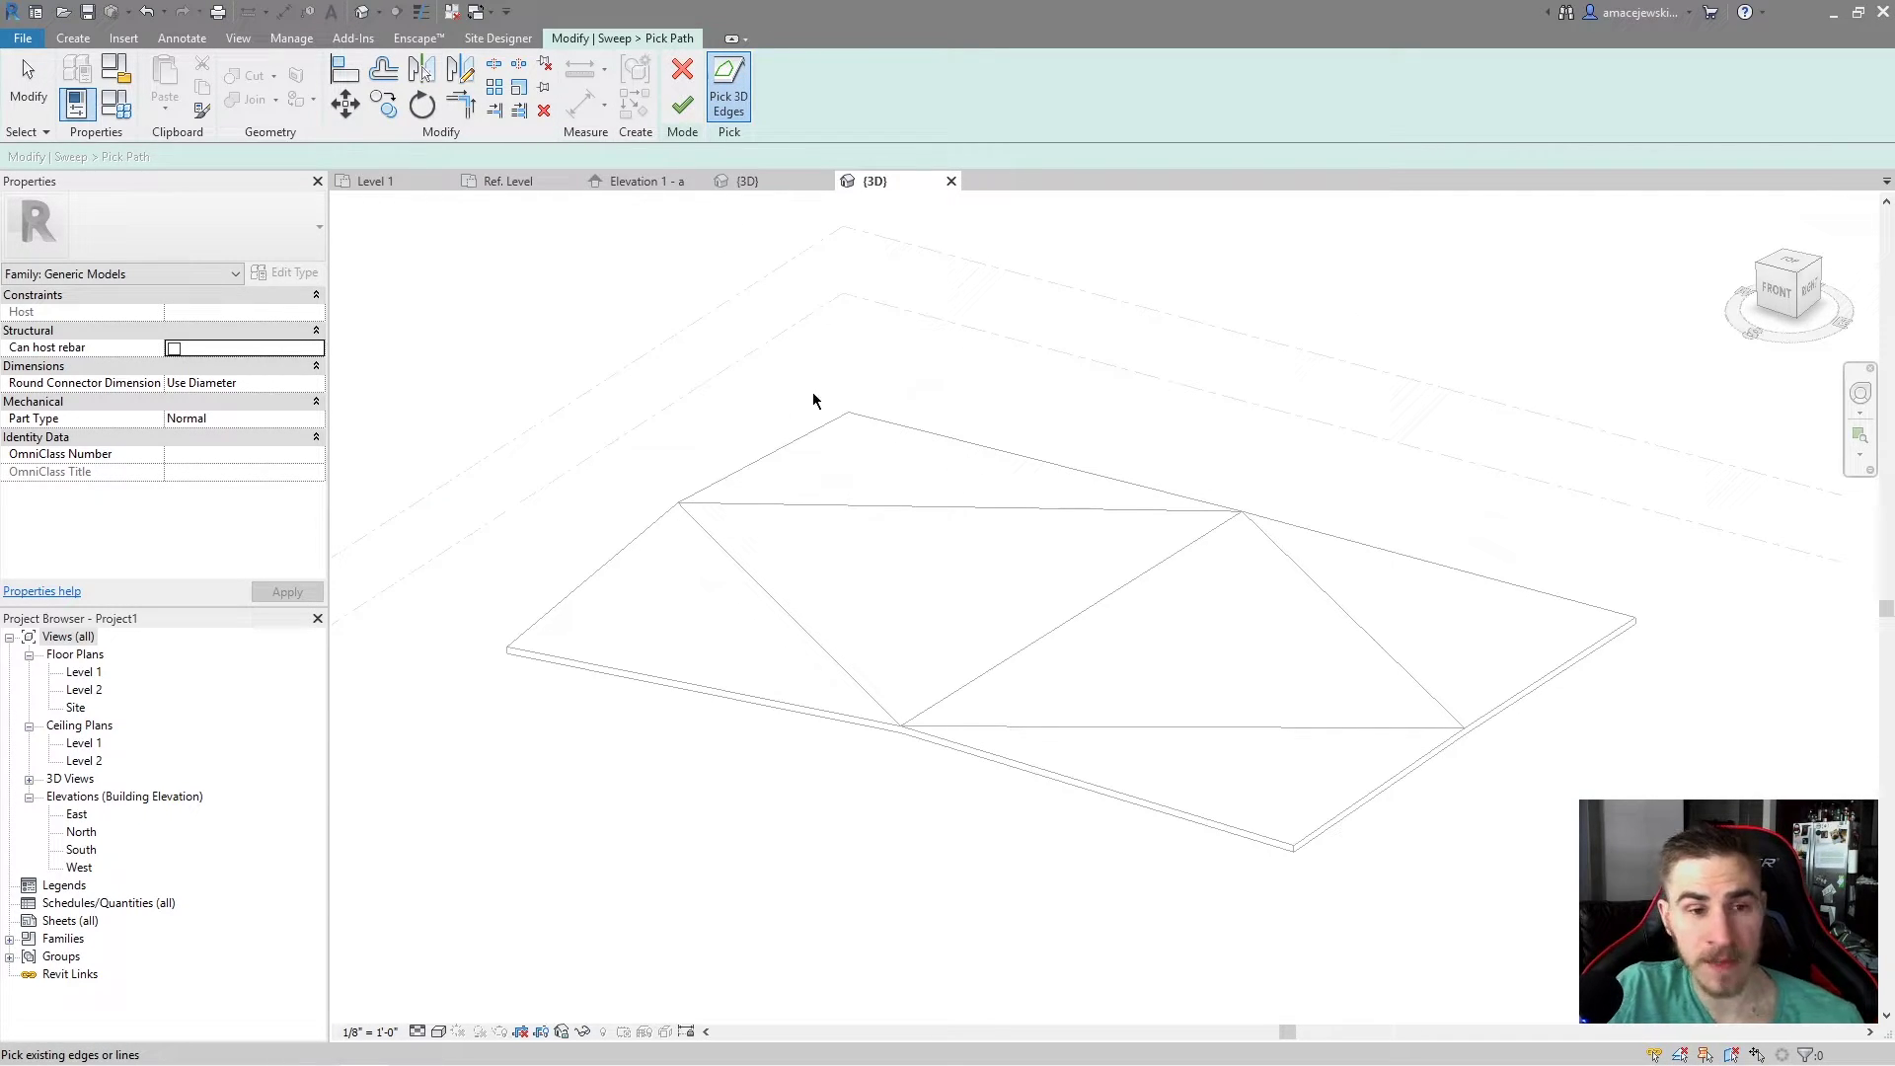
pyautogui.keyDown('shift'); pyautogui.moveTo(611, 538); pyautogui.dragTo(622, 512, button='middle'); pyautogui.keyUp('shift')
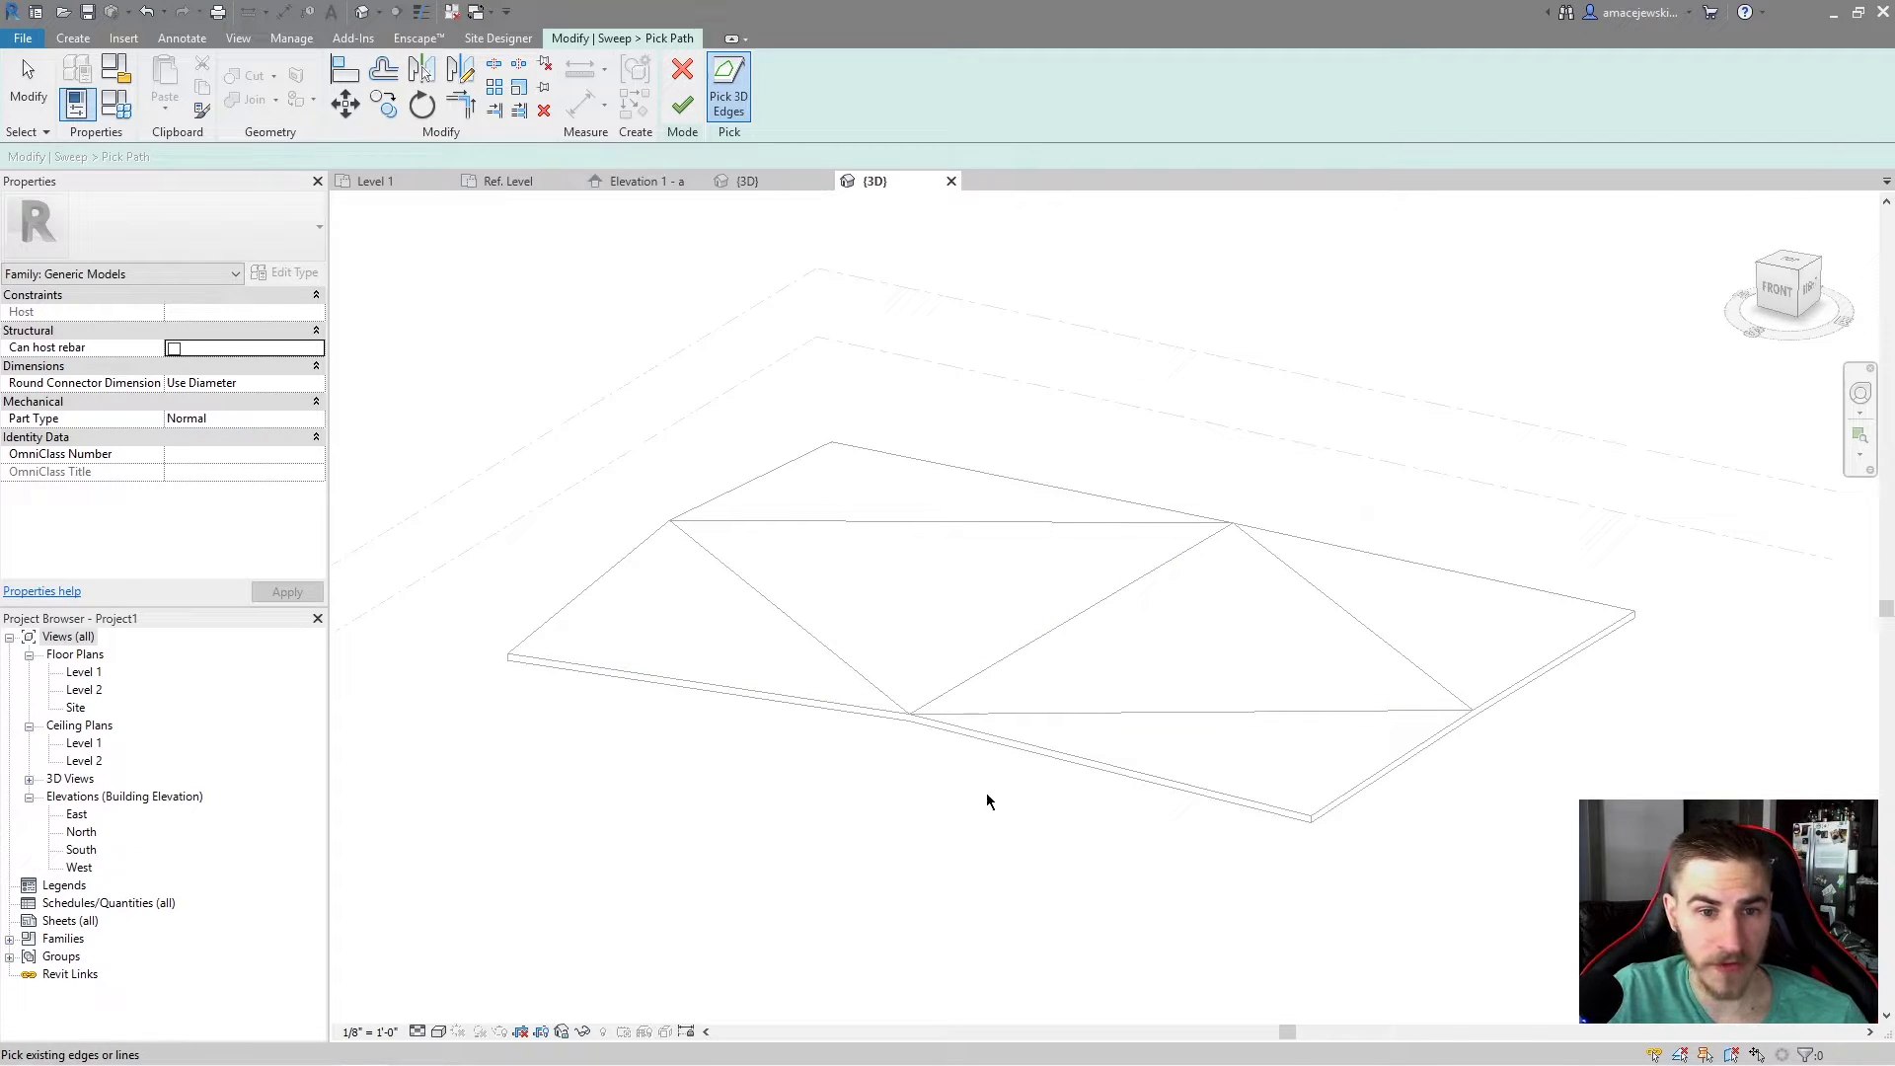
pyautogui.keyDown('shift'); pyautogui.moveTo(651, 389); pyautogui.dragTo(567, 688, button='middle'); pyautogui.keyUp('shift')
pyautogui.scroll(3, 568, 688)
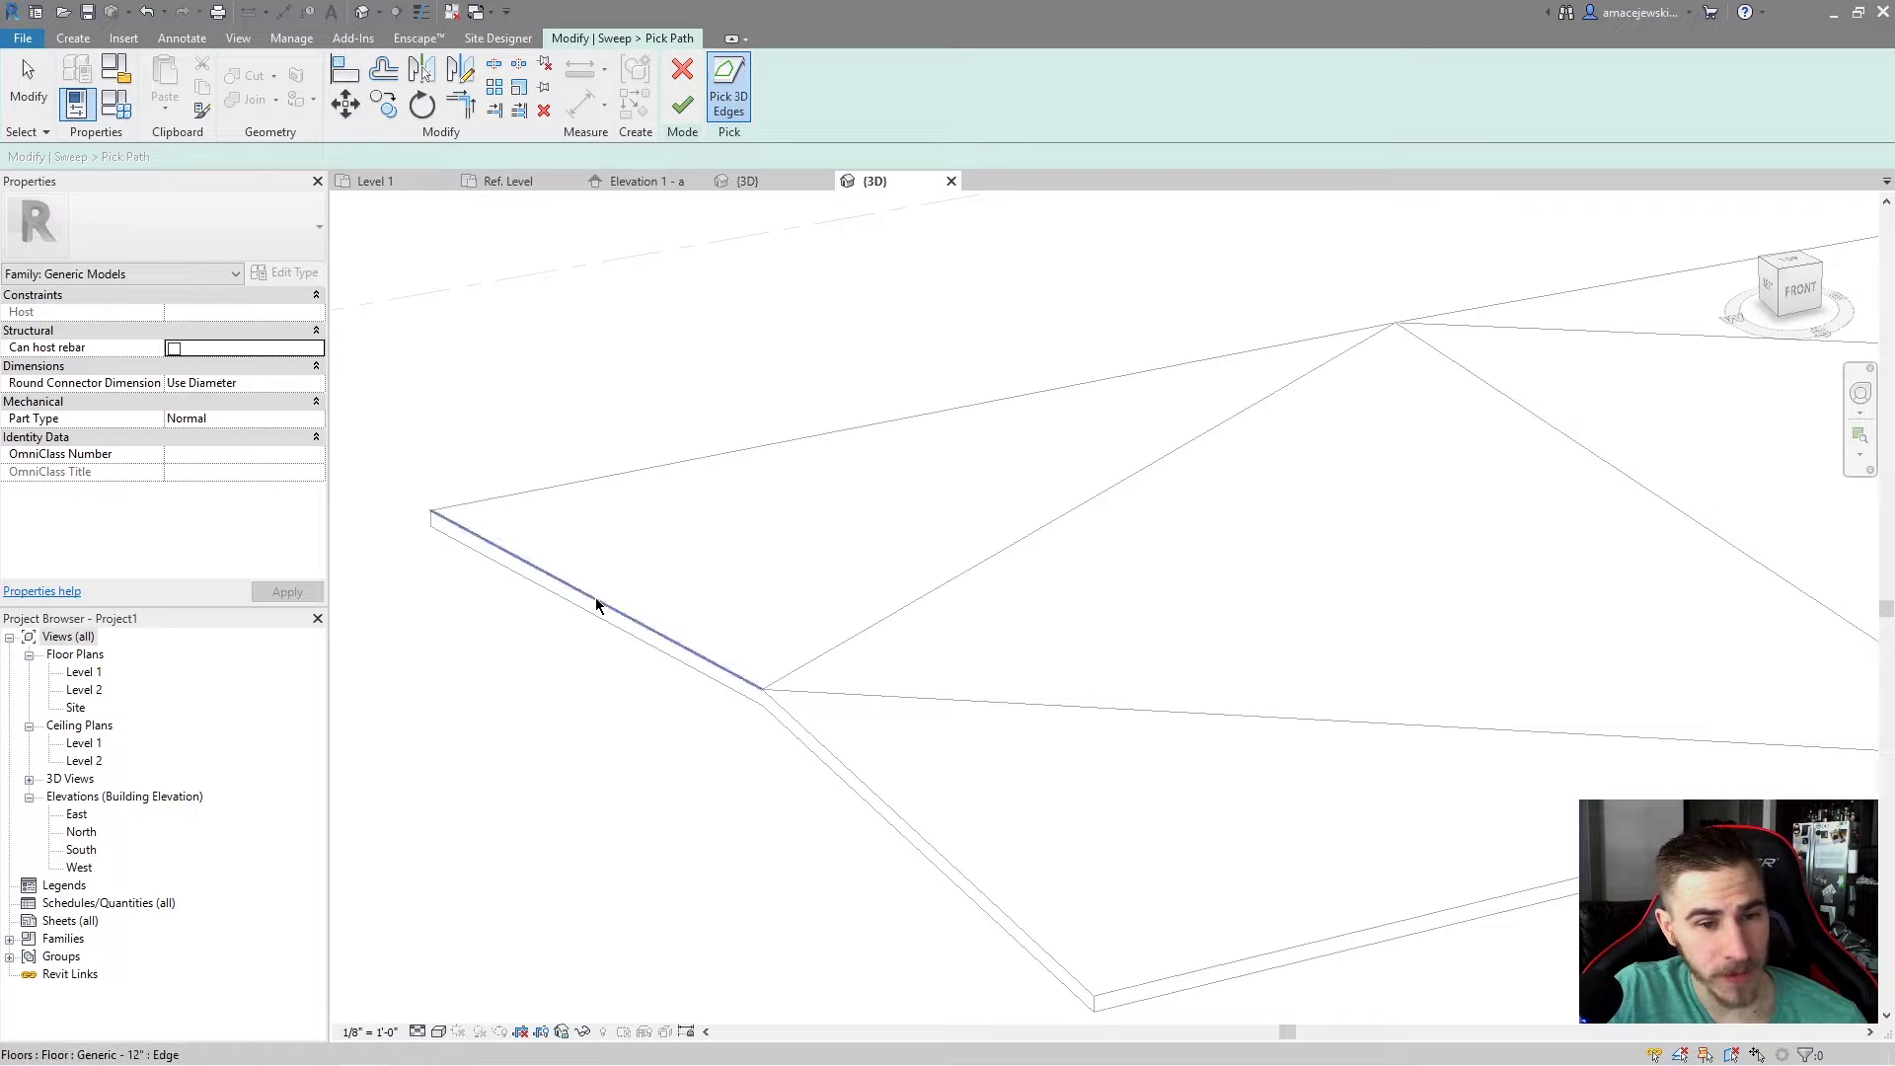
pyautogui.click(638, 628)
pyautogui.keyDown('shift'); pyautogui.moveTo(637, 628); pyautogui.dragTo(684, 808, button='middle'); pyautogui.keyUp('shift')
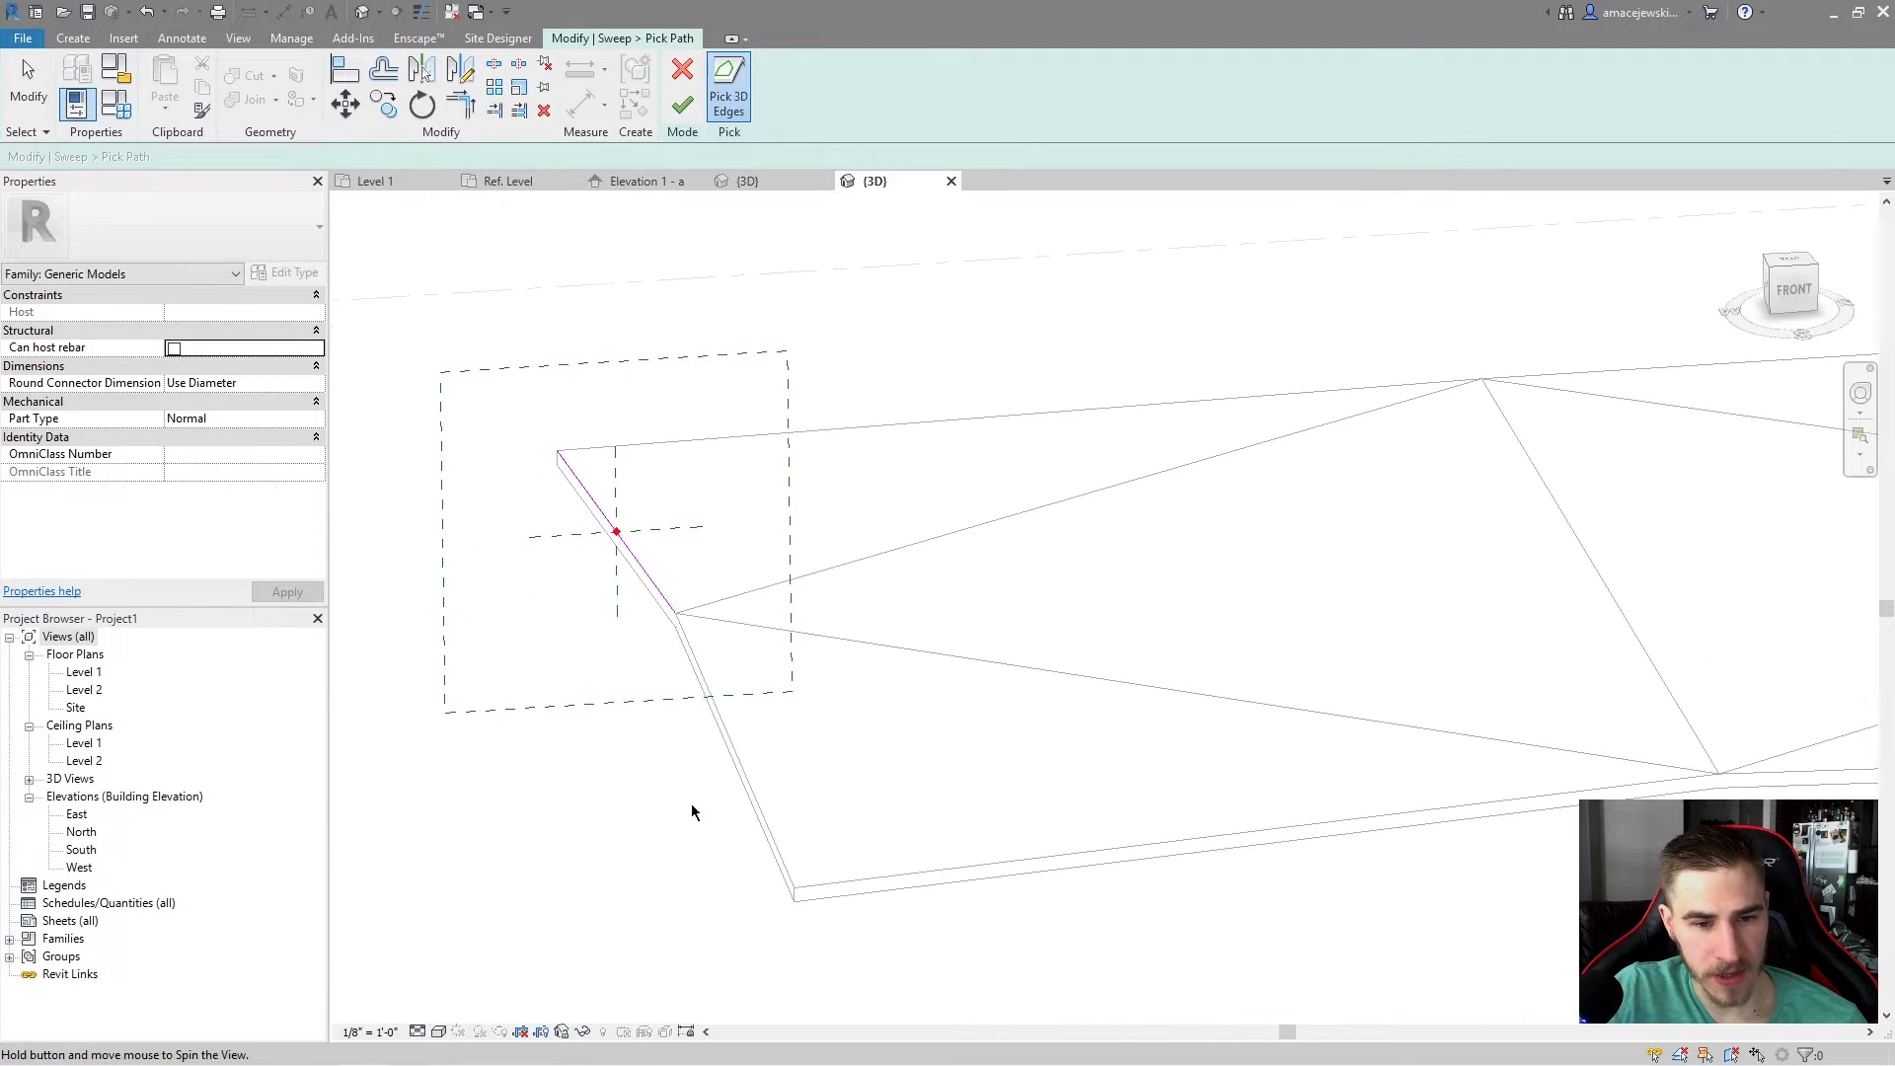
pyautogui.click(752, 790)
# Step: Add the two upper edge segments along the floor's front side to the sweep path and finish the path
pyautogui.click(927, 869)
pyautogui.keyDown('shift'); pyautogui.moveTo(782, 920); pyautogui.dragTo(808, 825, button='middle'); pyautogui.keyUp('shift')
pyautogui.click(1281, 797)
pyautogui.keyDown('shift'); pyautogui.moveTo(1281, 798); pyautogui.dragTo(524, 770, button='middle'); pyautogui.keyUp('shift')
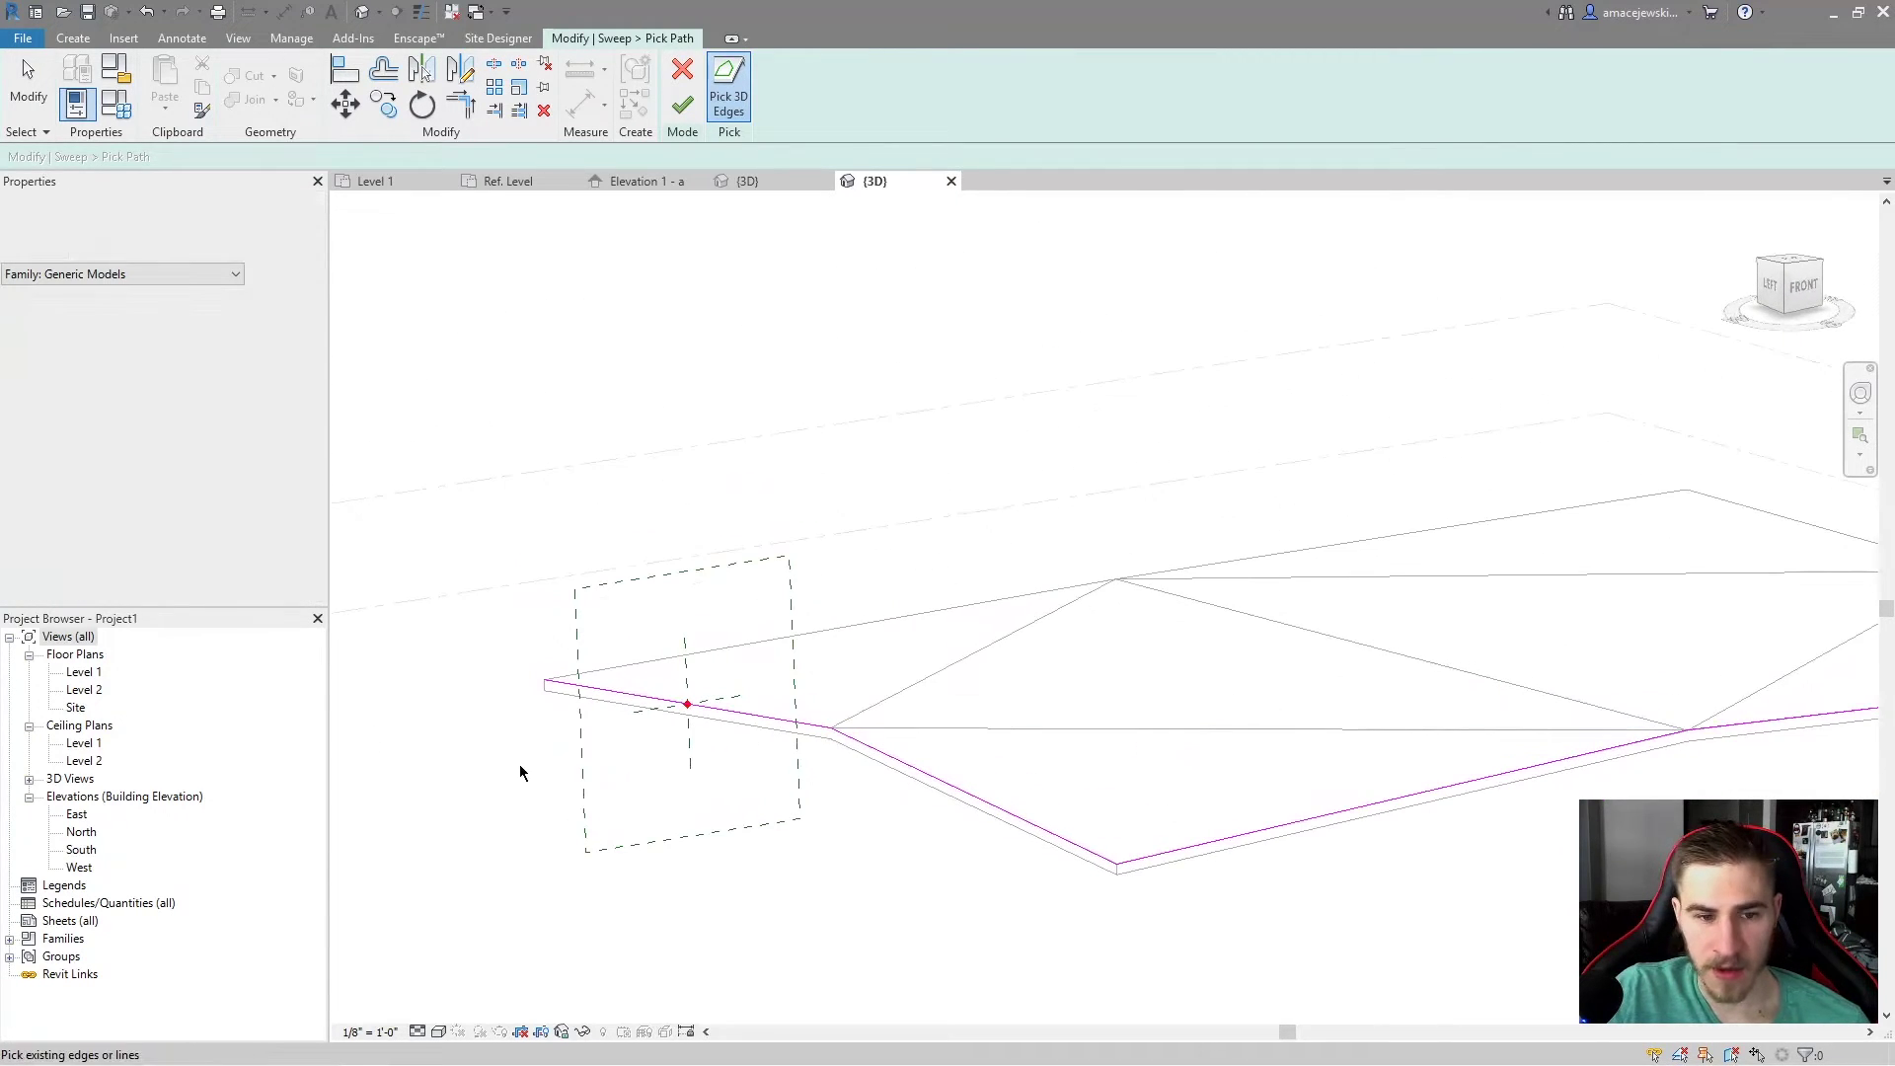
pyautogui.moveTo(1169, 782); pyautogui.dragTo(976, 796, button='middle')
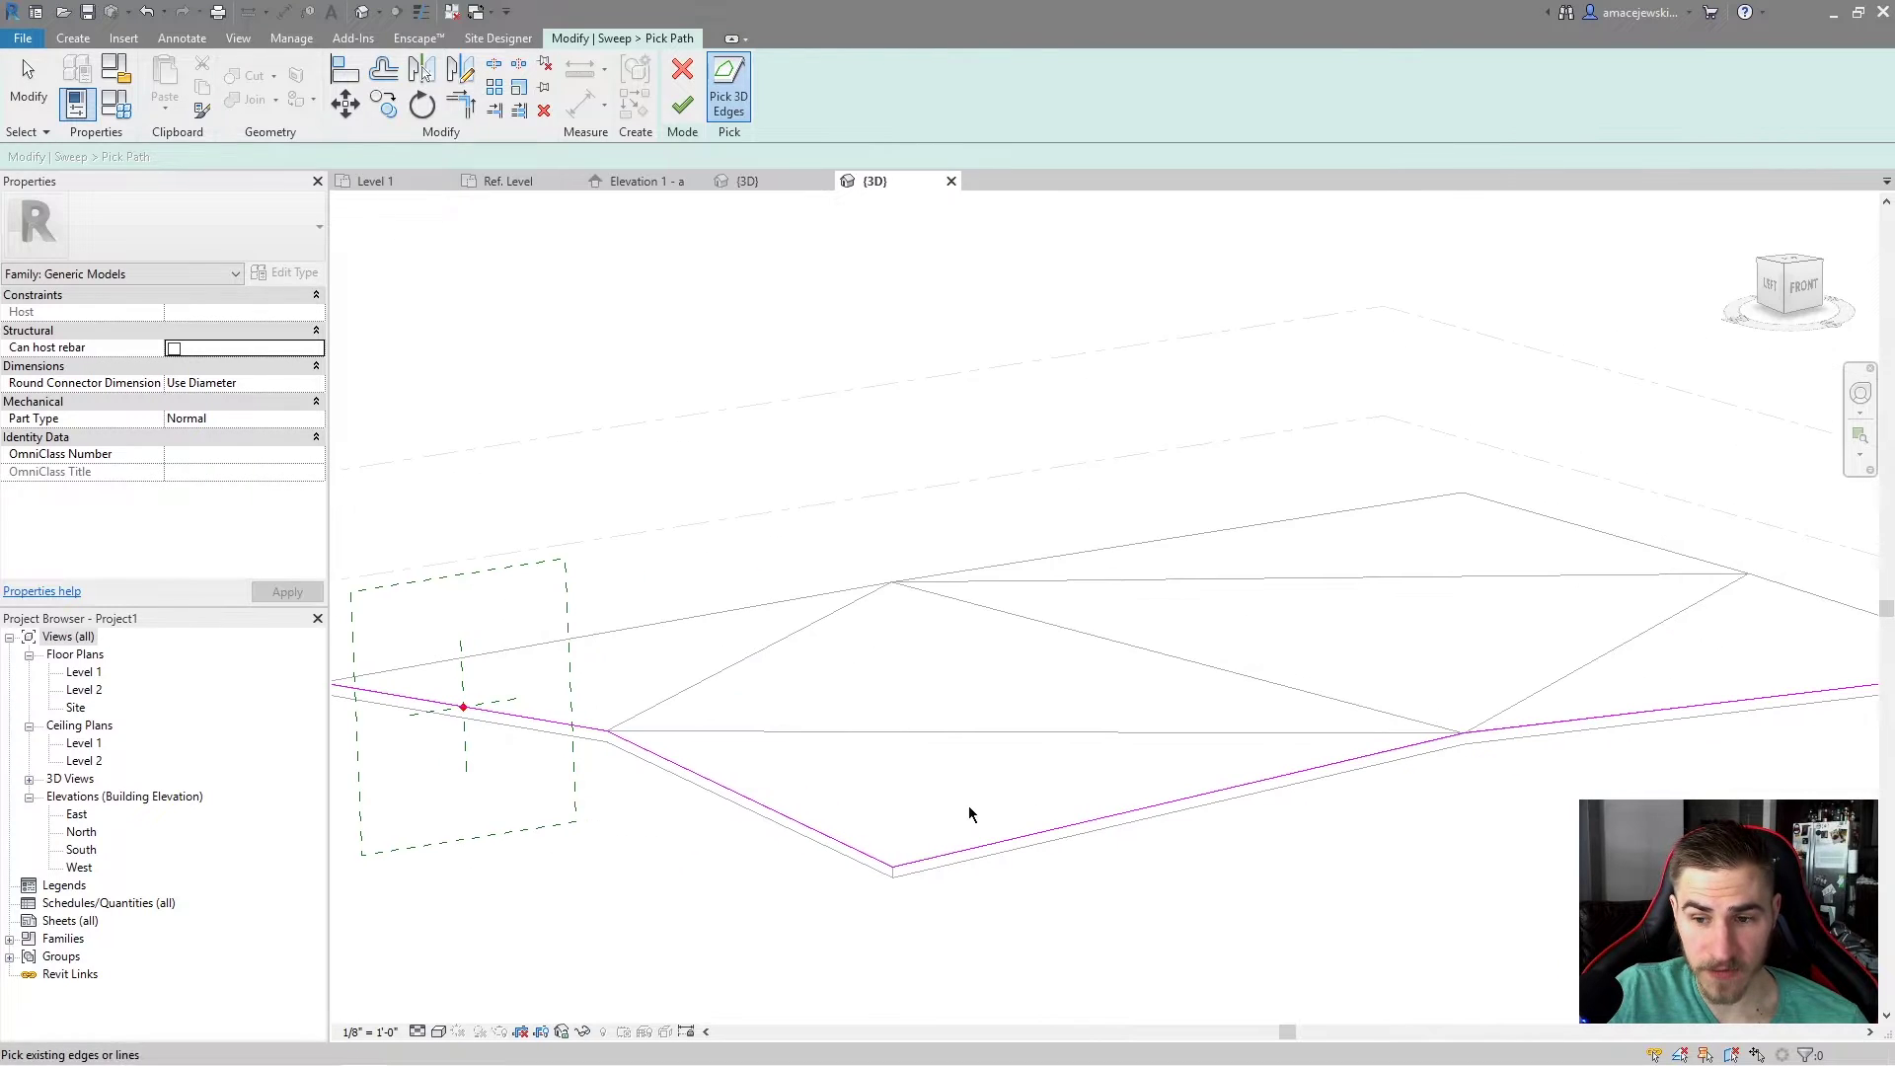
pyautogui.keyDown('shift'); pyautogui.moveTo(1426, 698); pyautogui.dragTo(744, 647, button='middle'); pyautogui.keyUp('shift')
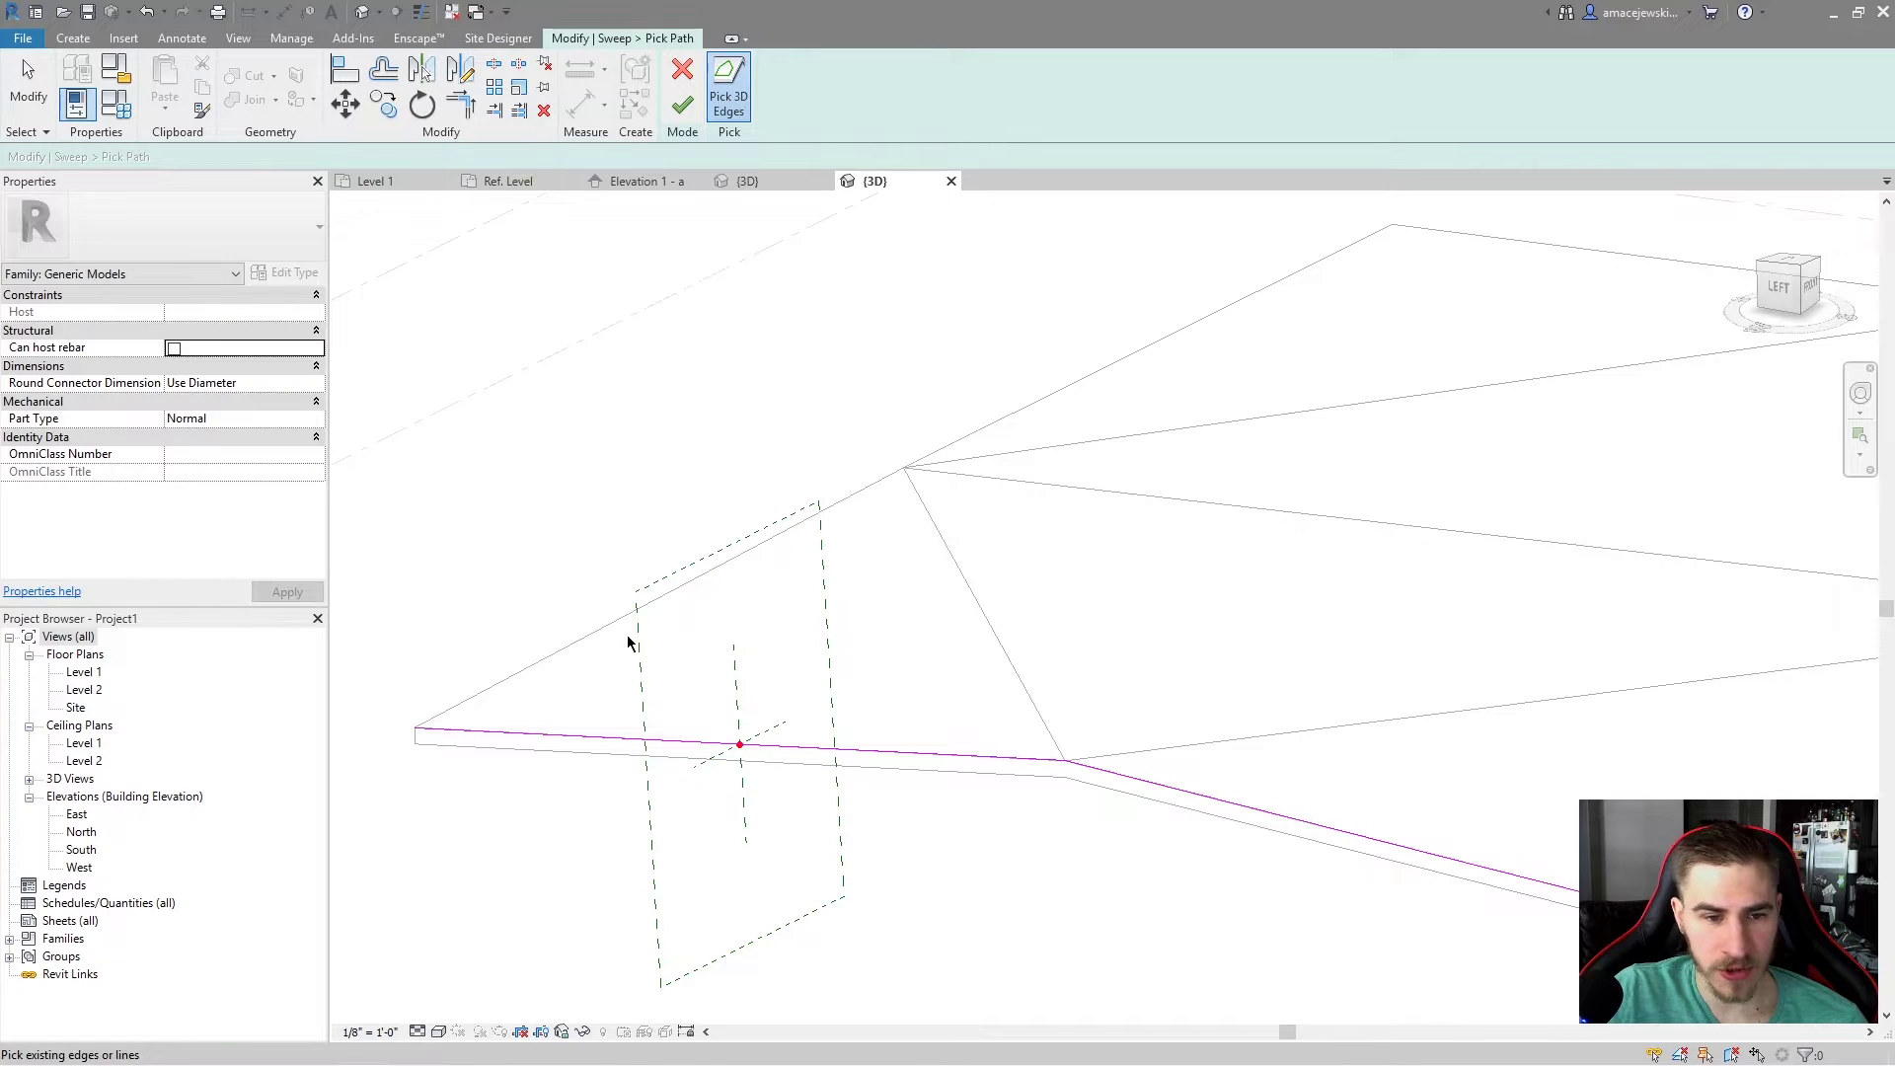
pyautogui.click(770, 750)
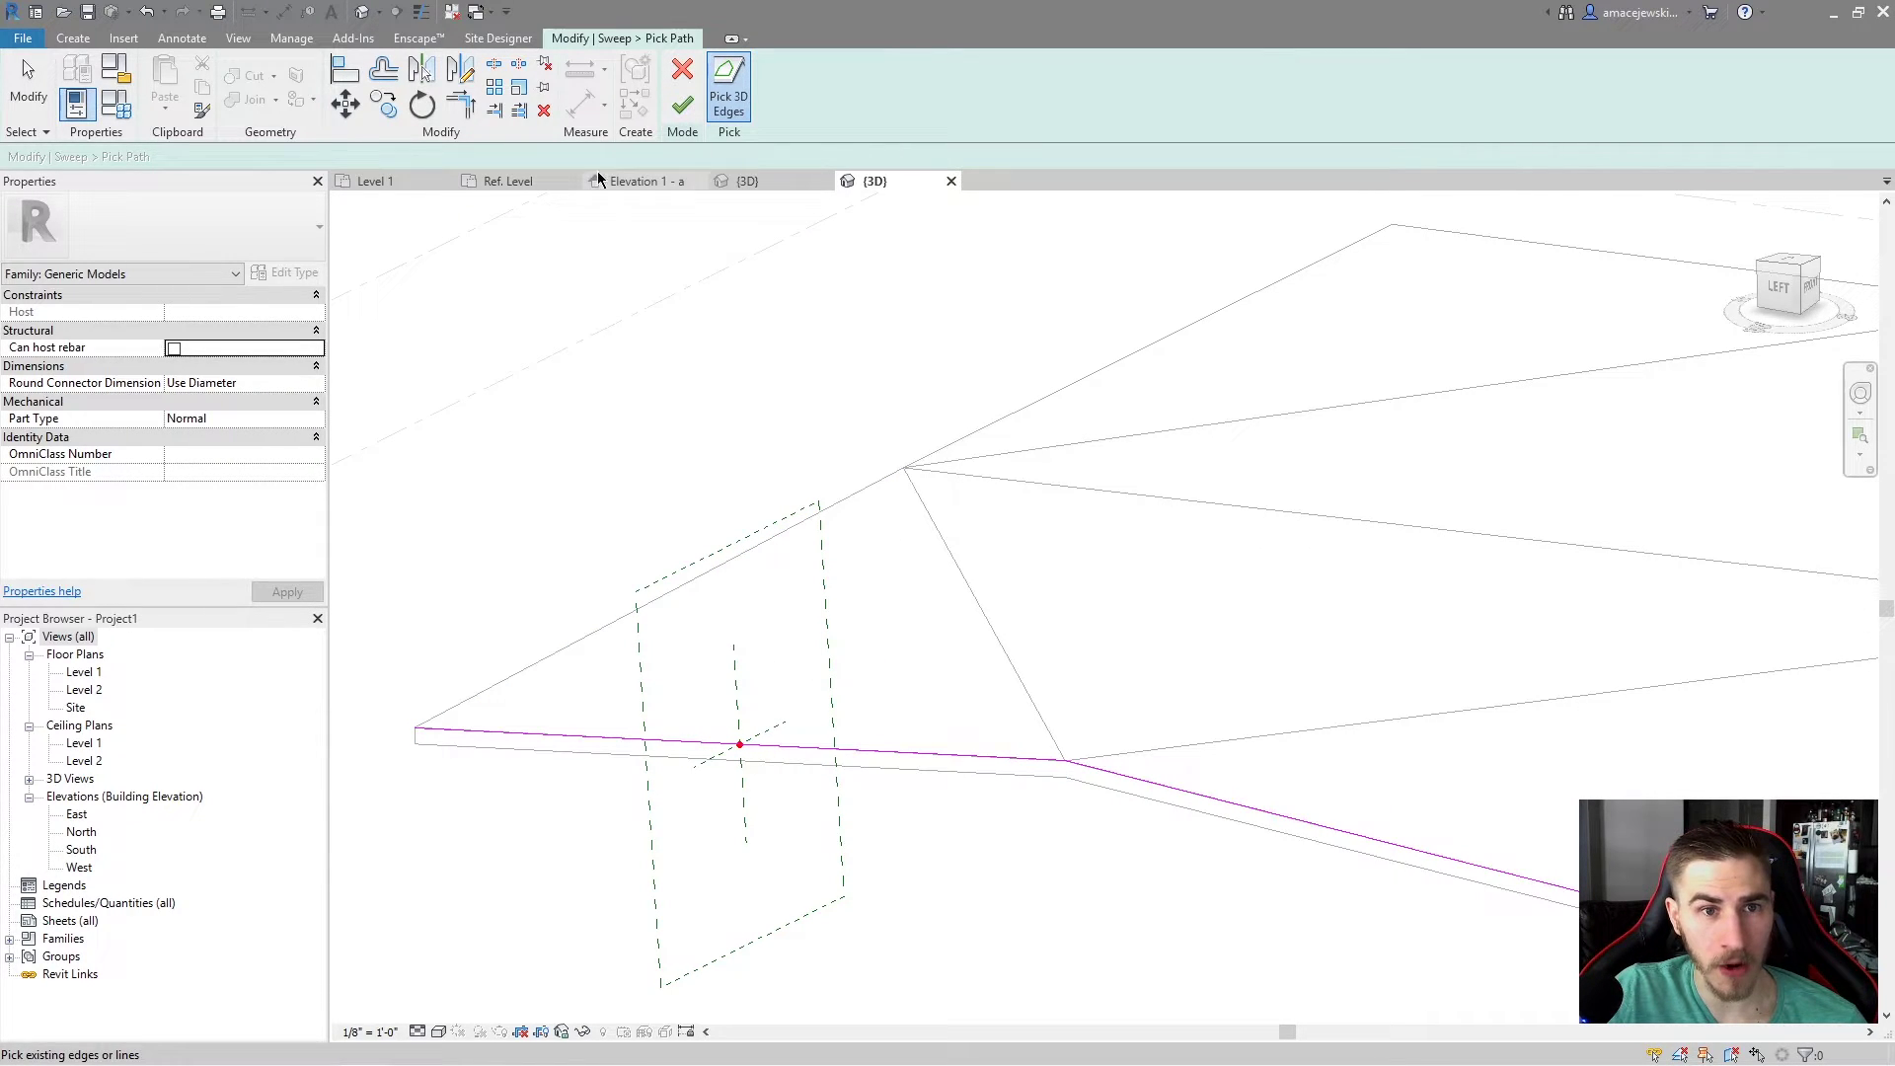
pyautogui.click(682, 105)
# Step: Sketch a rectangular sweep profile about 1' 10" high with one corner at the path's reference plane intersection
pyautogui.keyDown('shift'); pyautogui.moveTo(704, 822); pyautogui.dragTo(945, 651, button='middle'); pyautogui.keyUp('shift')
pyautogui.moveTo(855, 497); pyautogui.dragTo(753, 537, button='middle')
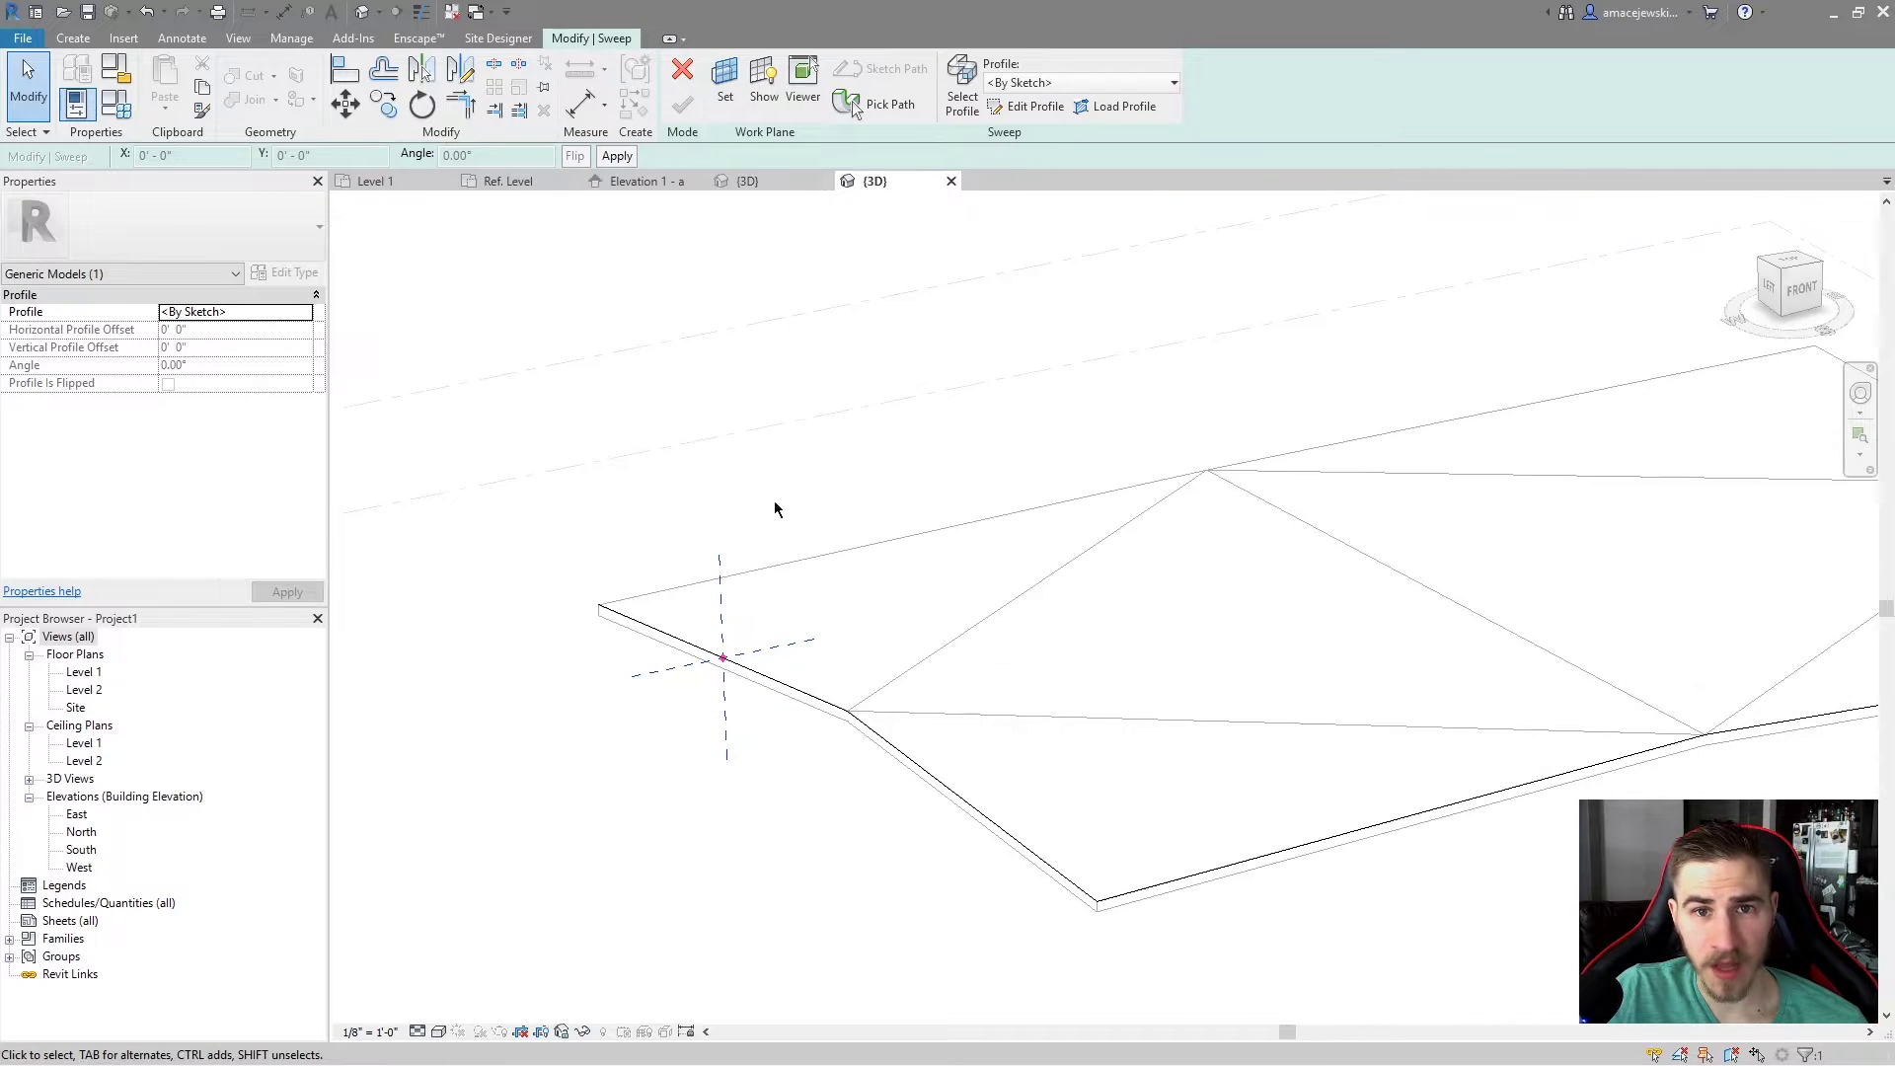
pyautogui.click(1031, 114)
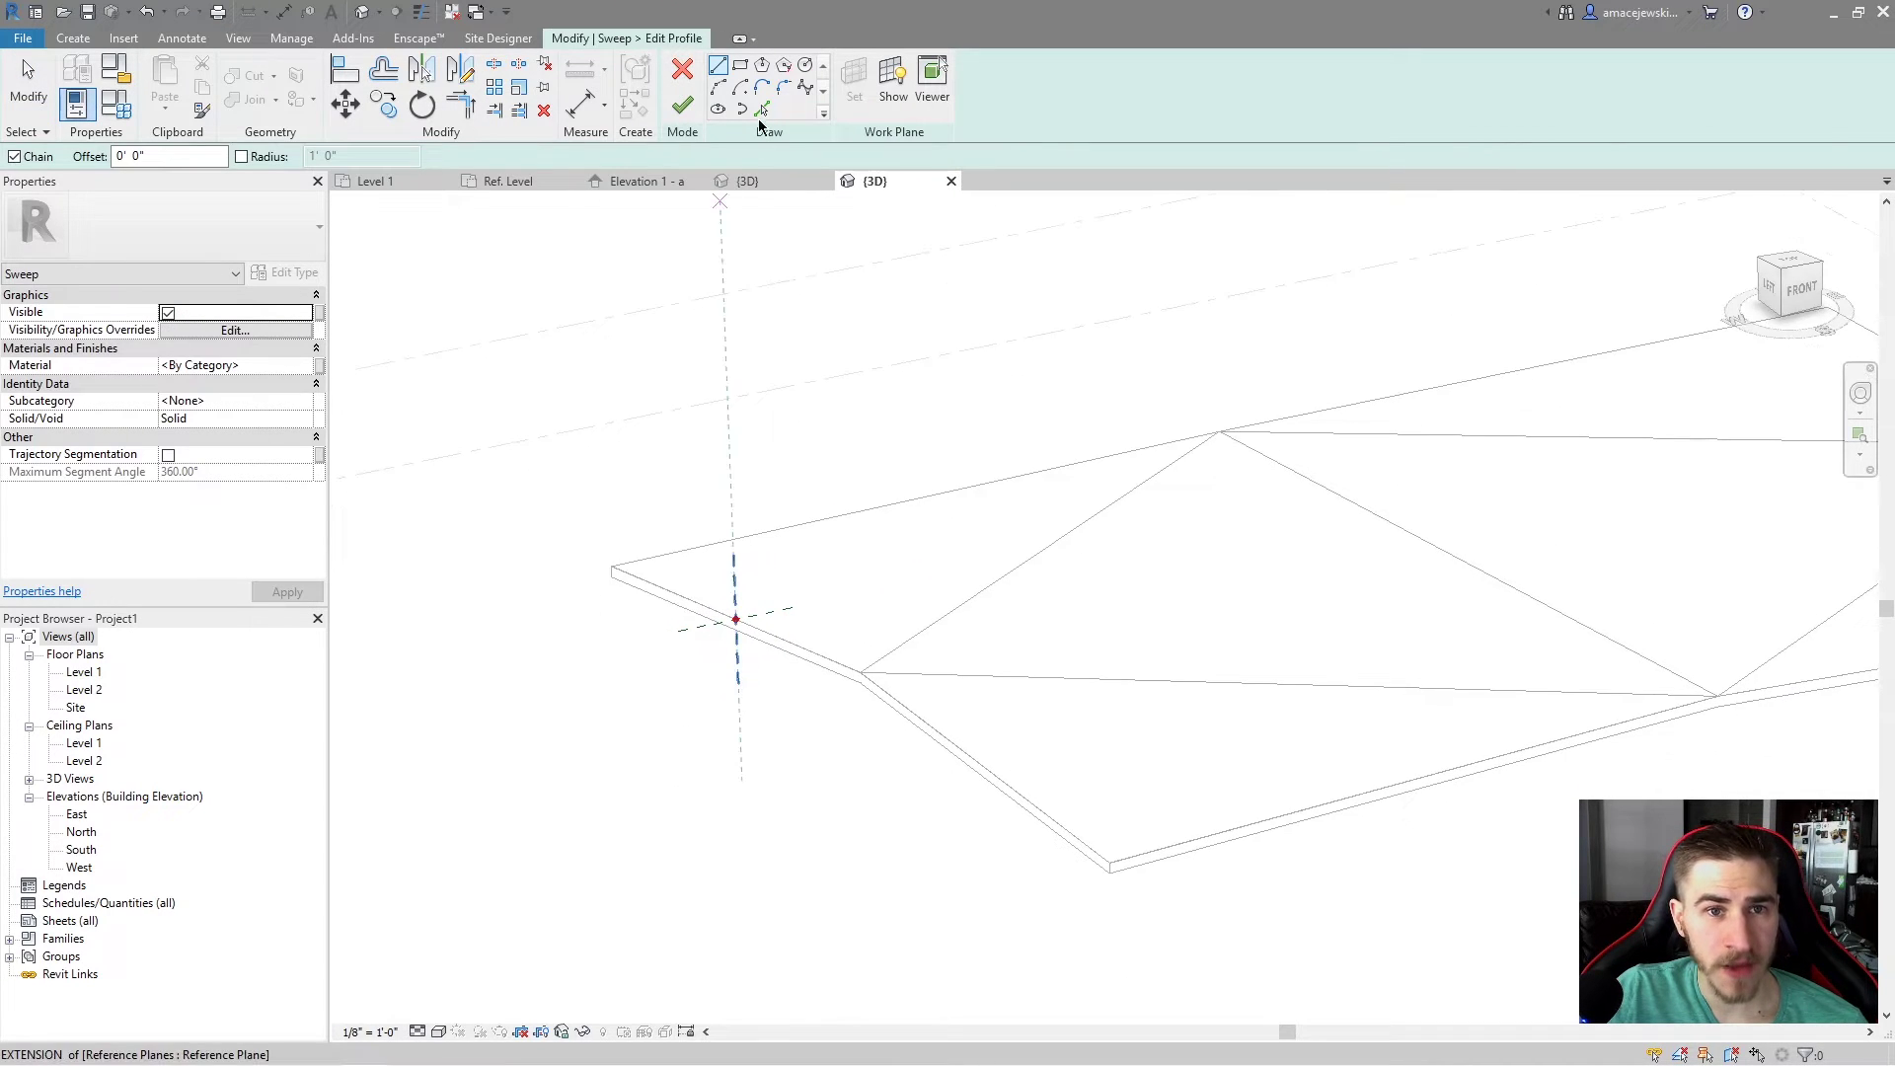
pyautogui.click(745, 71)
pyautogui.scroll(2, 688, 535)
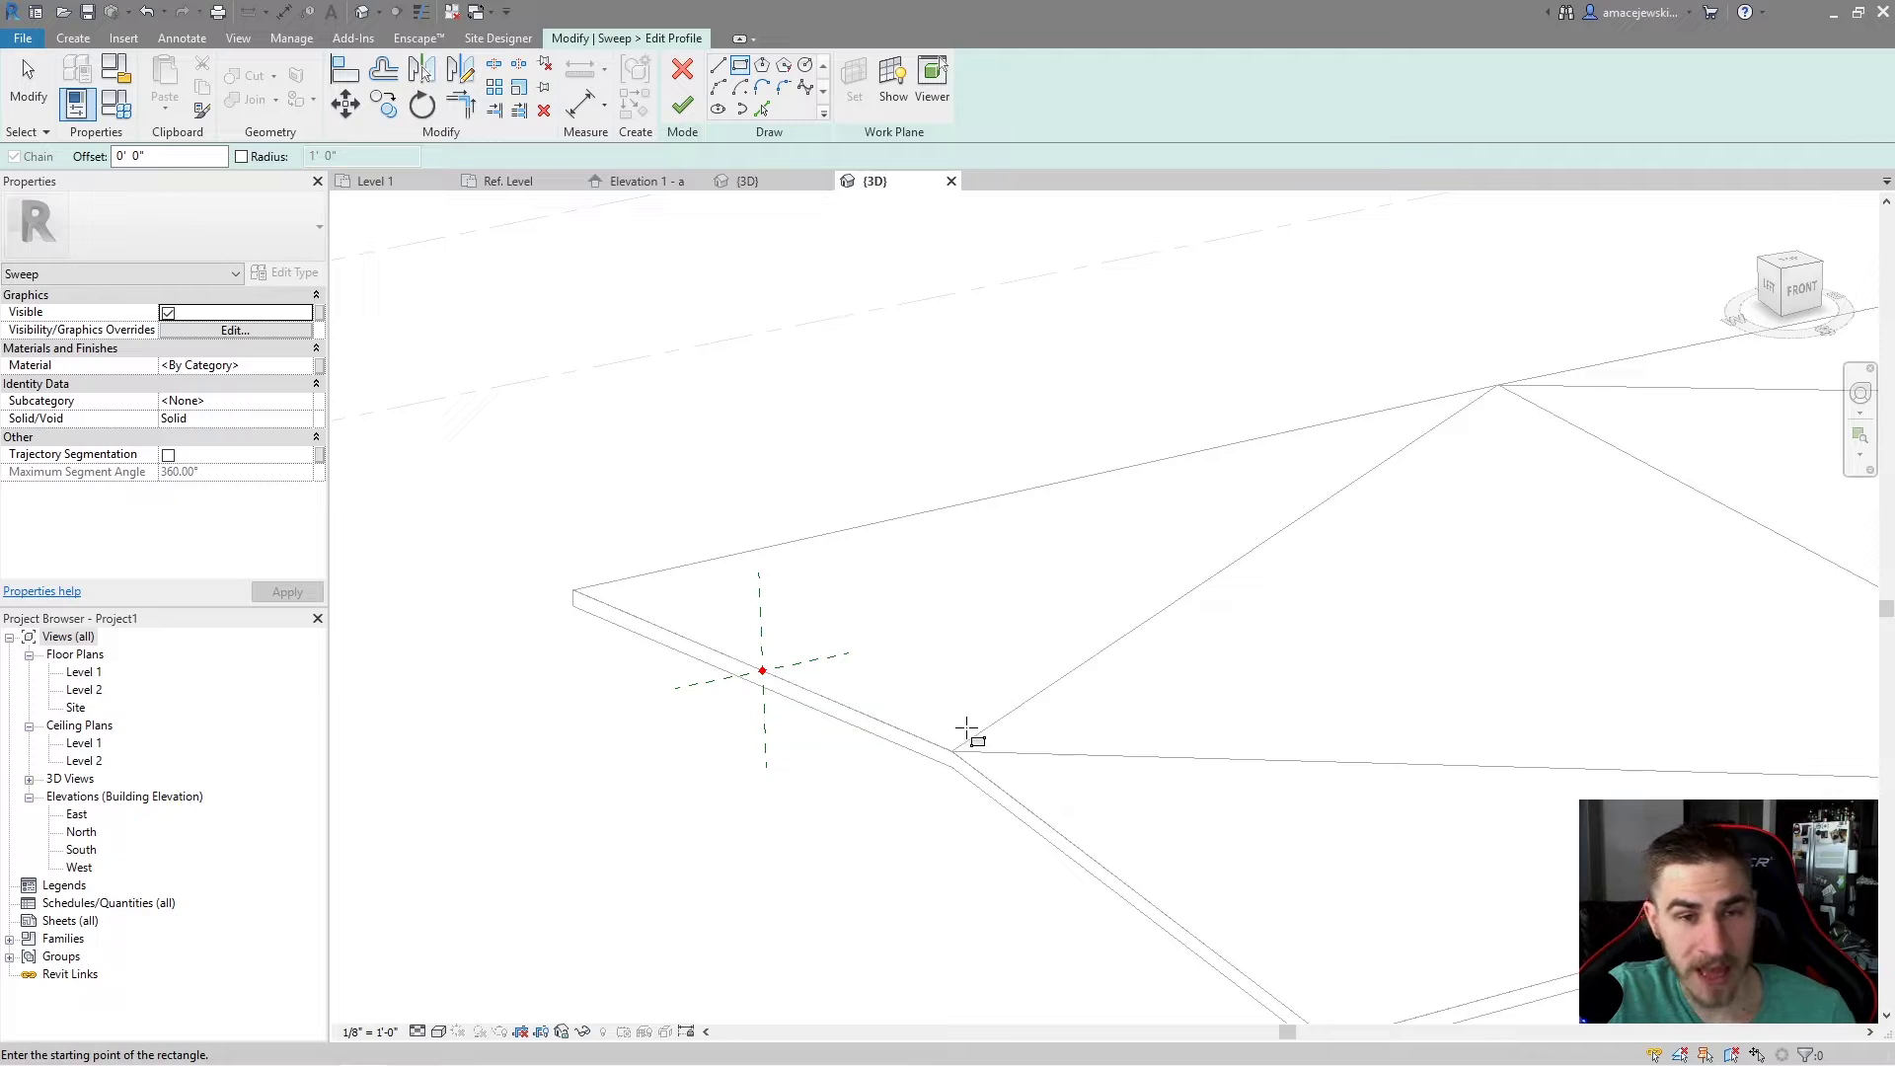
pyautogui.scroll(2, 770, 726)
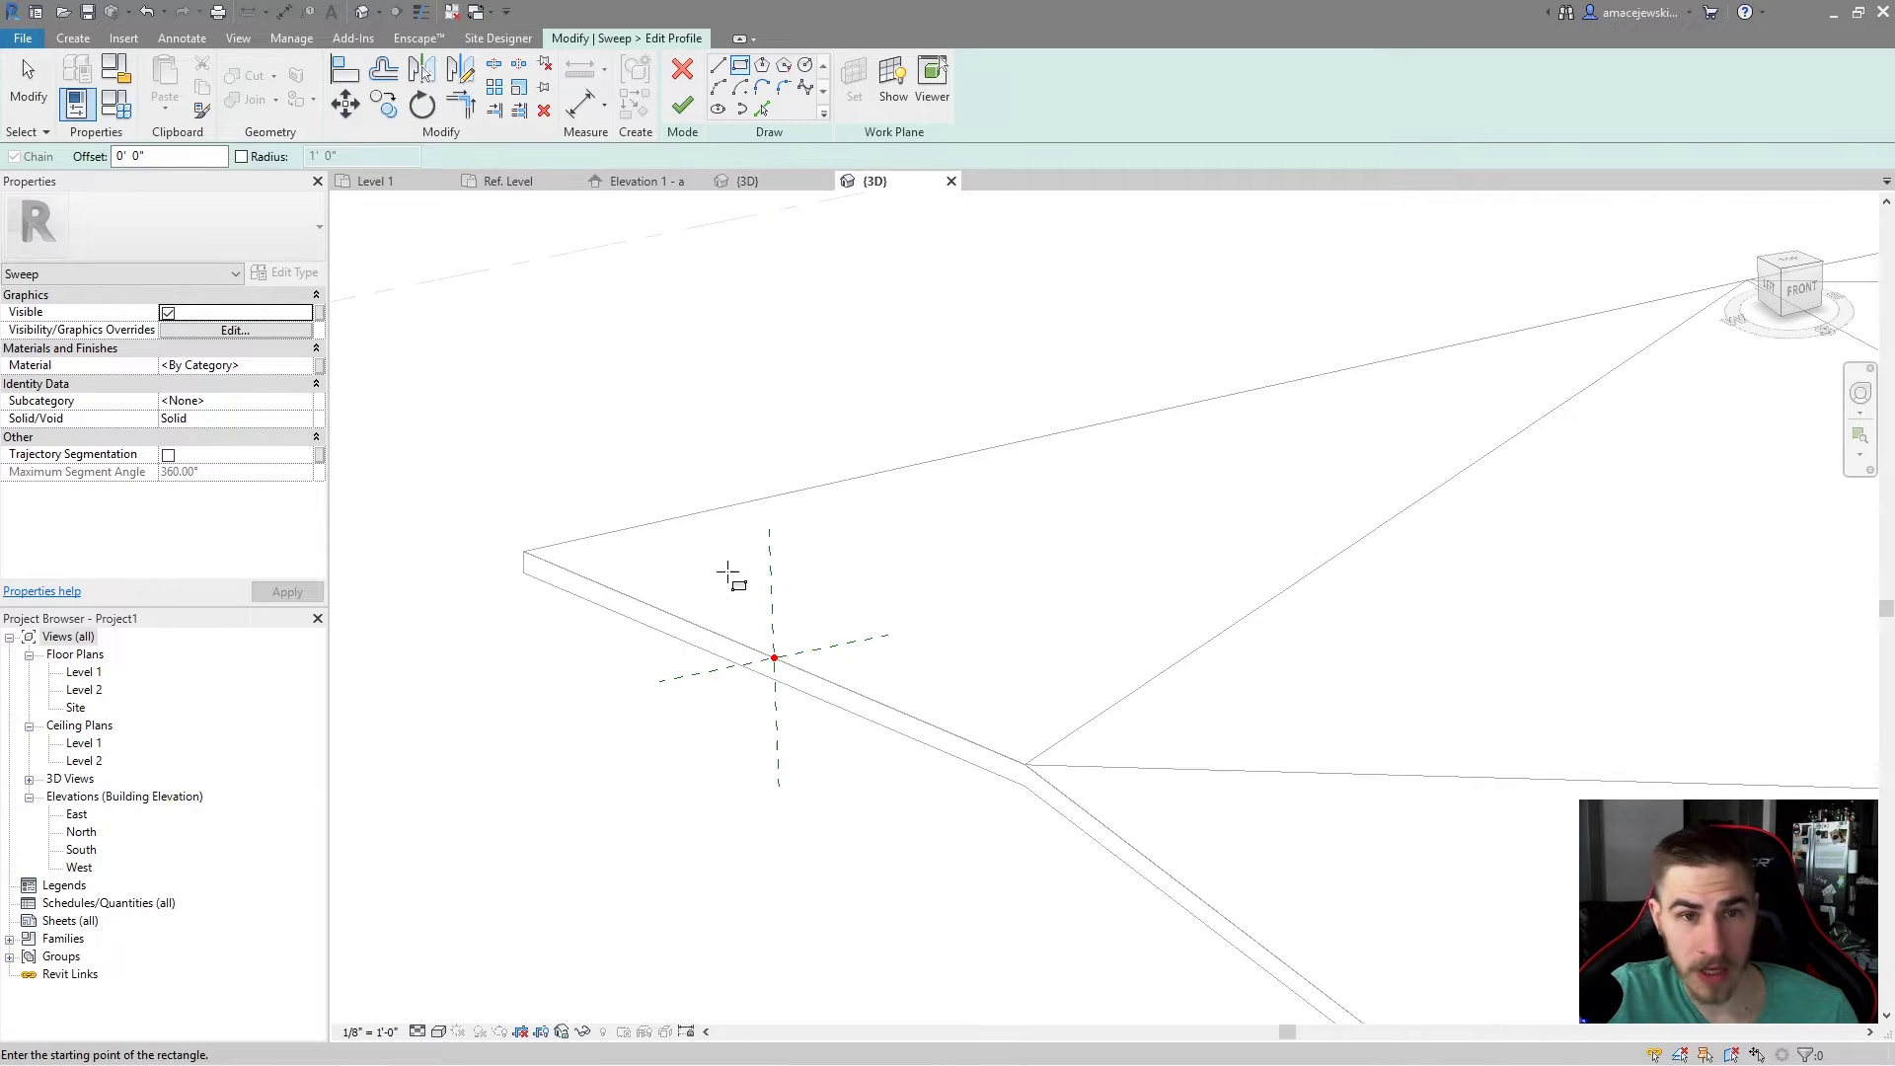
pyautogui.click(742, 67)
pyautogui.scroll(2, 681, 696)
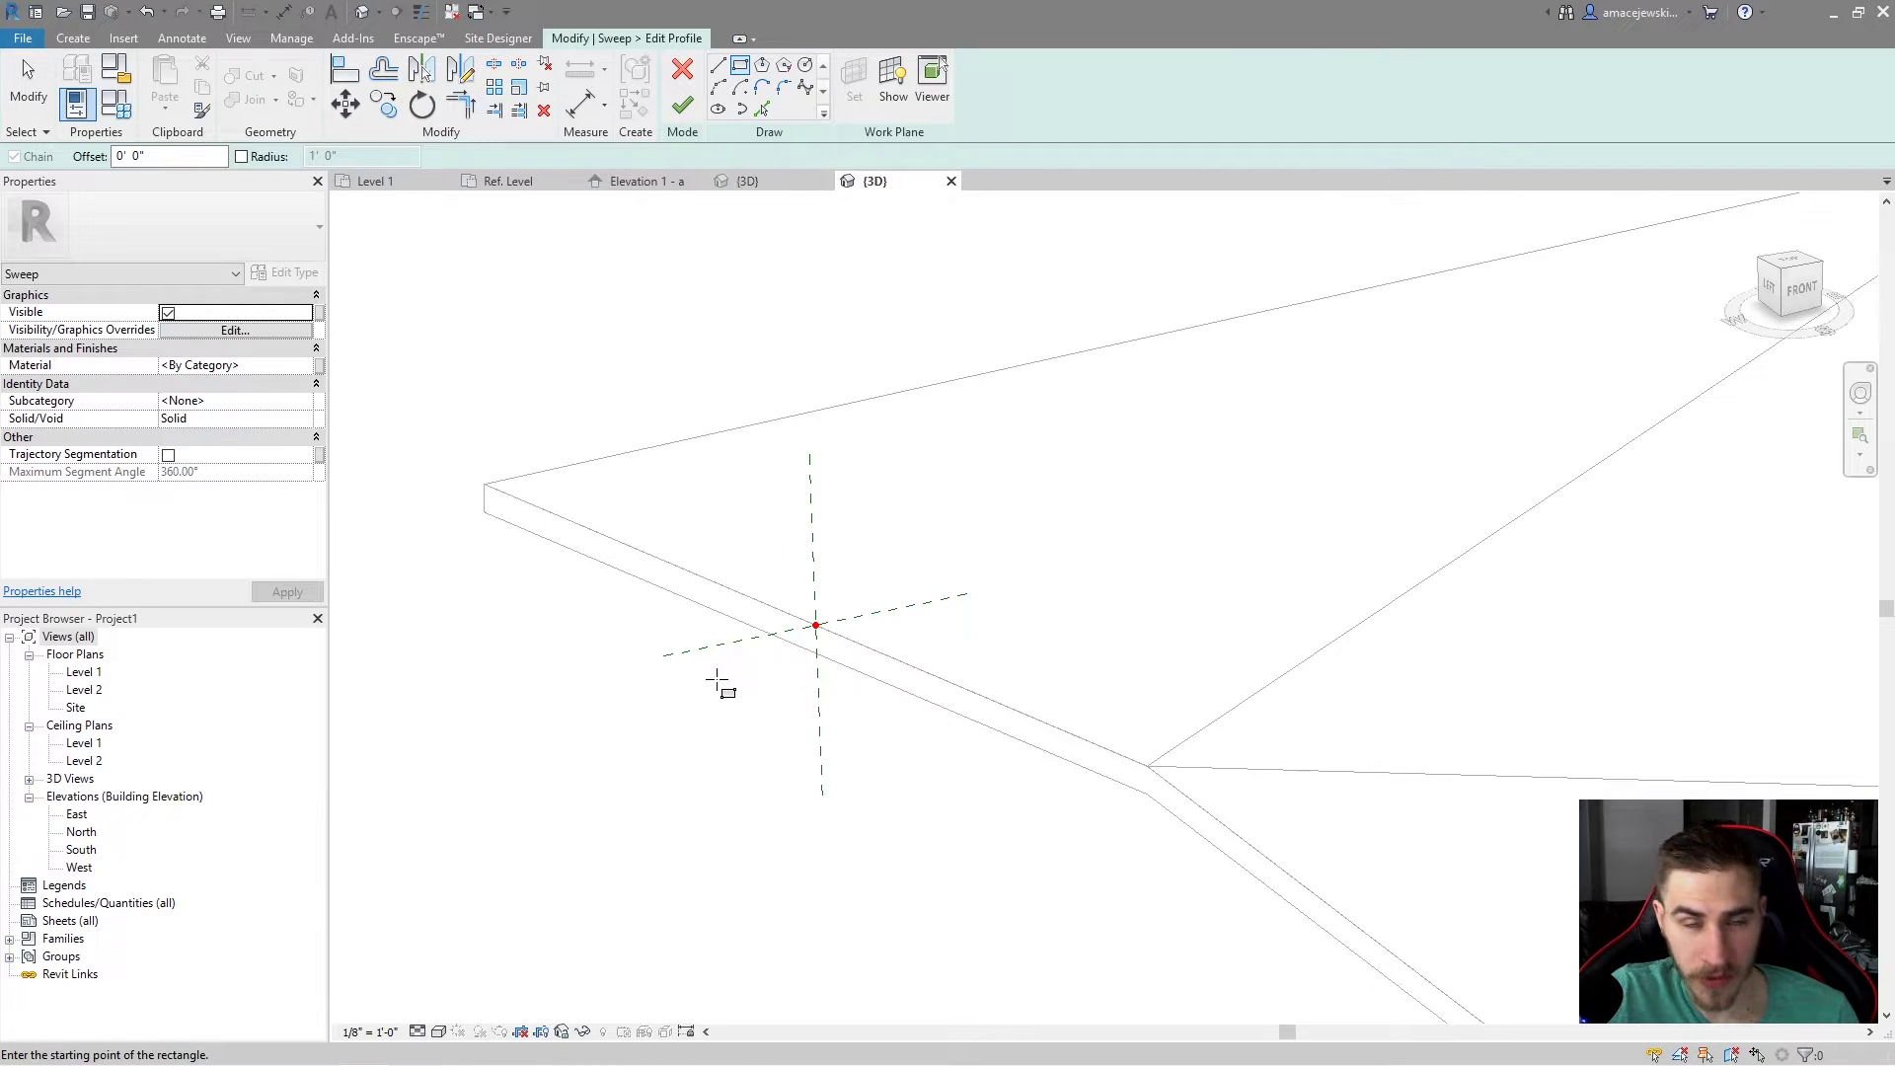
pyautogui.click(815, 625)
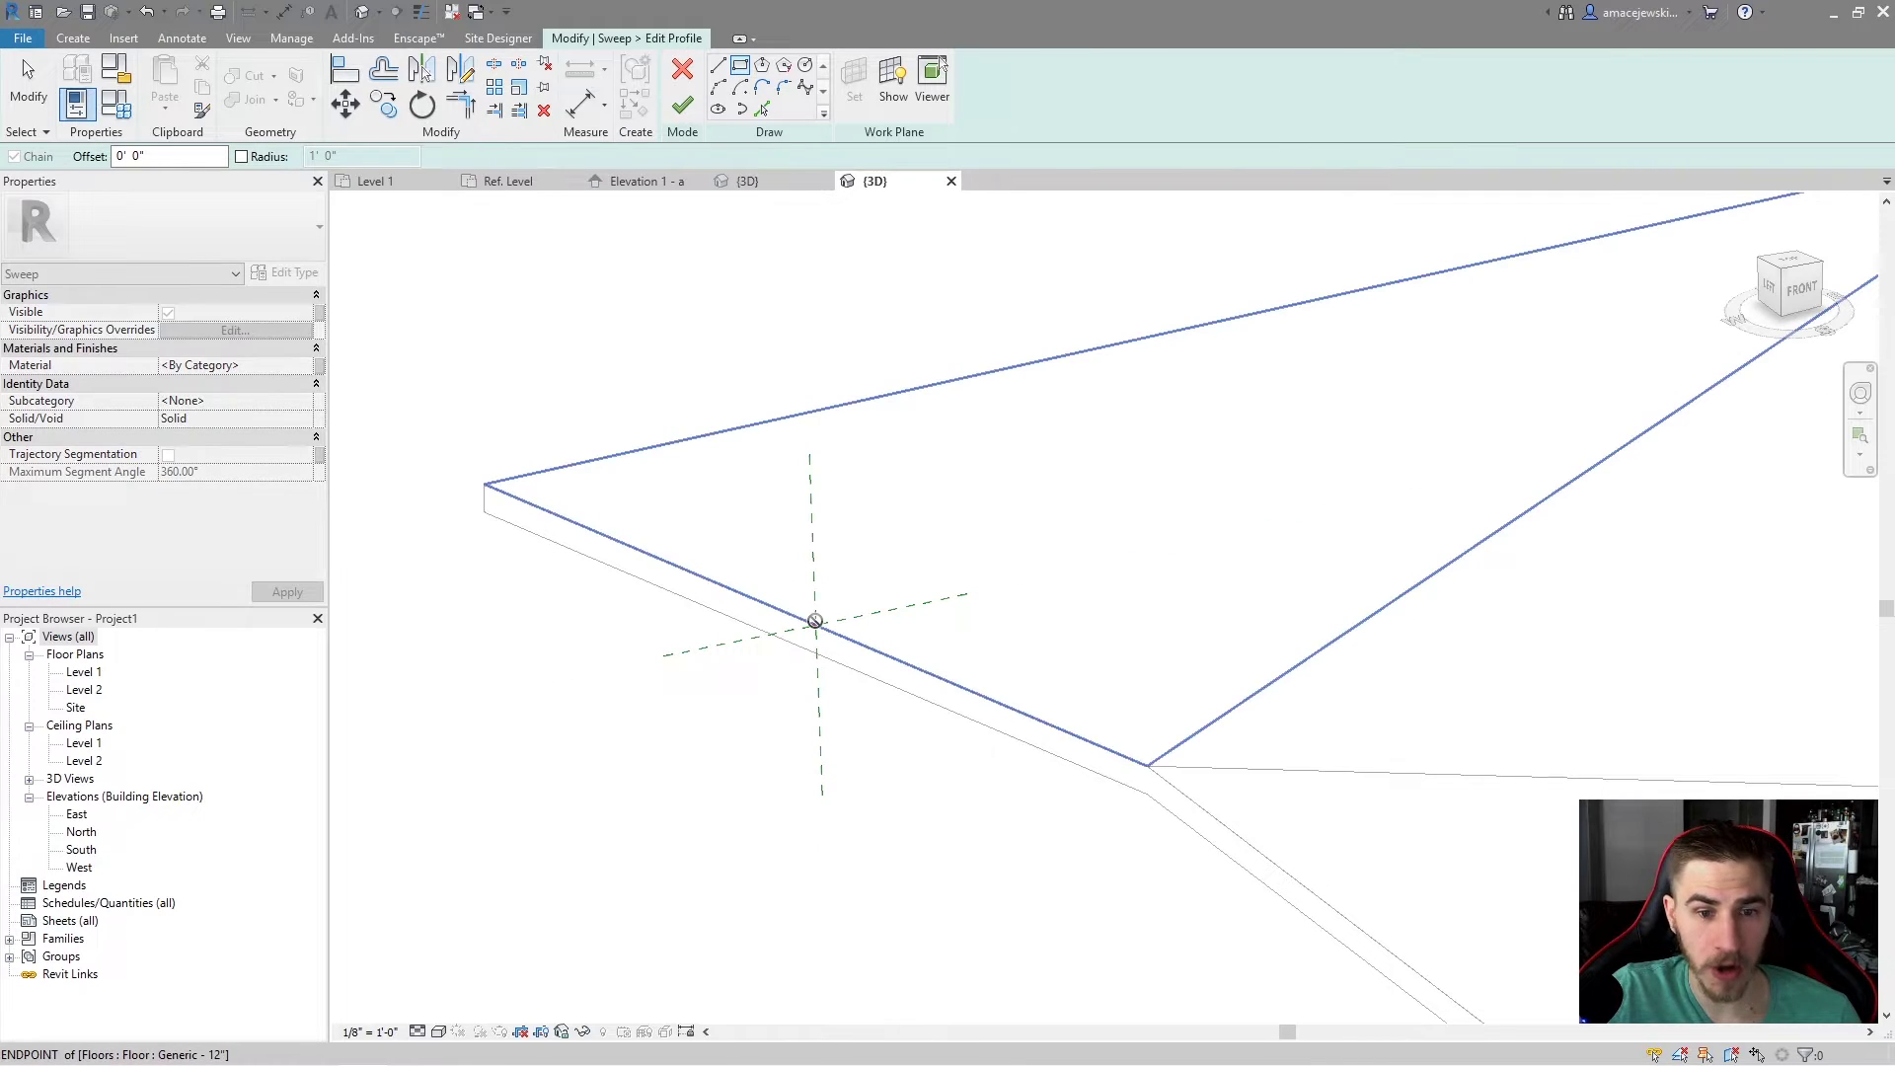
pyautogui.click(760, 583)
pyautogui.press('Escape')
pyautogui.press('Escape')
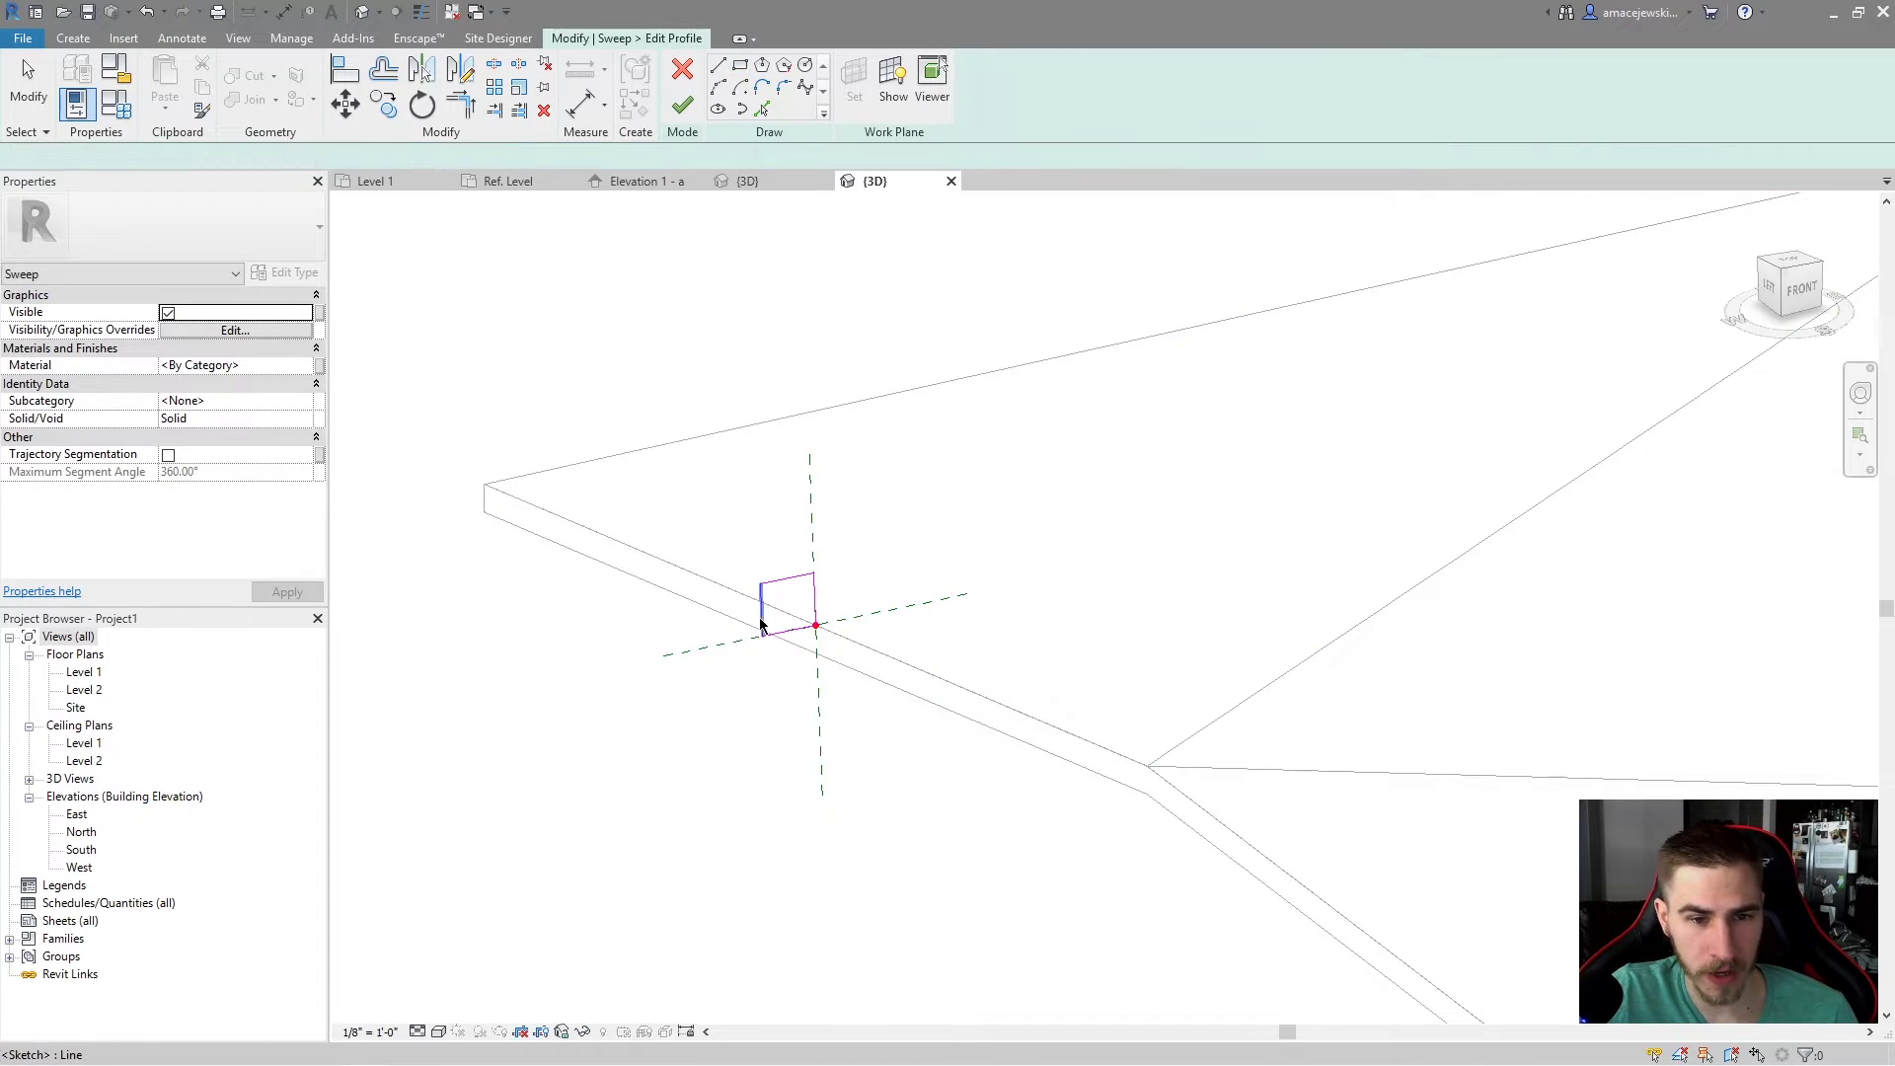
# Step: Set both the width and the height of the profile rectangle to 0.5 feet
pyautogui.click(761, 609)
pyautogui.click(784, 538)
pyautogui.write('.')
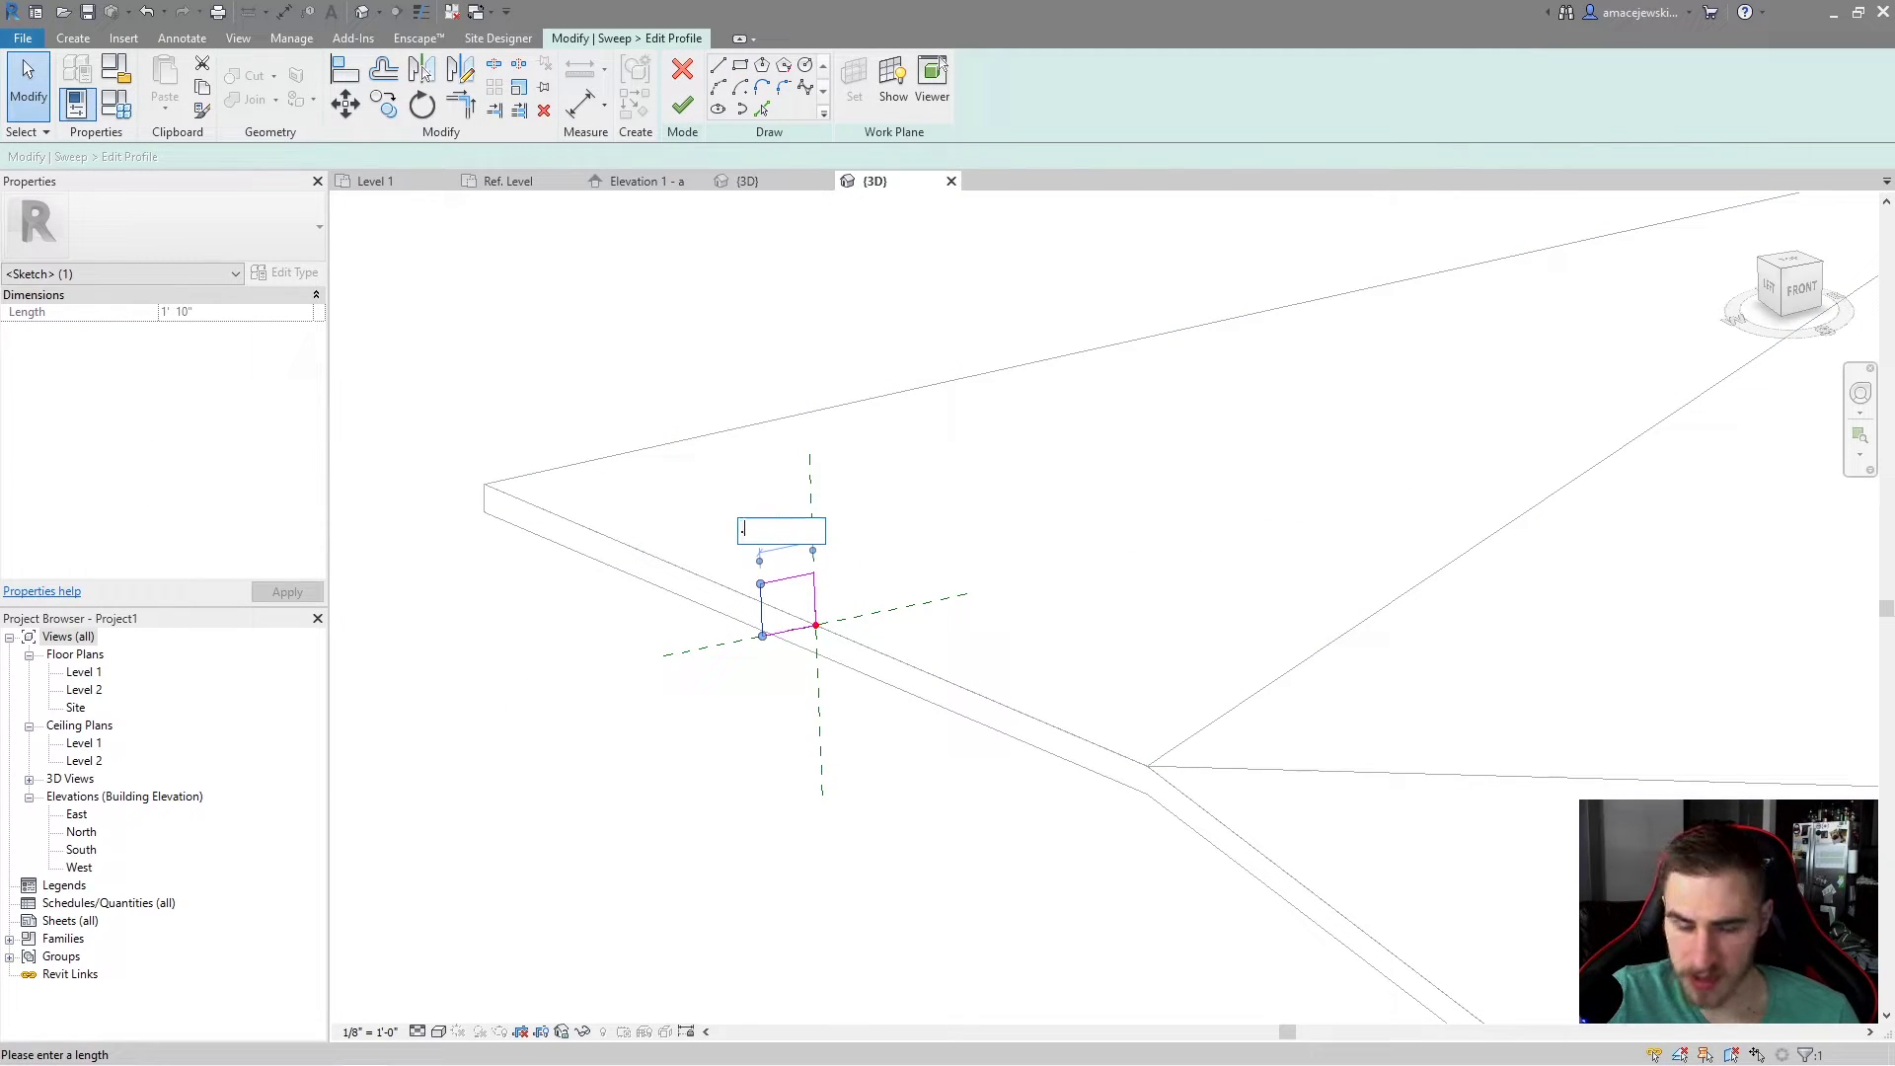
pyautogui.write('5')
pyautogui.press('Return')
pyautogui.moveTo(684, 510); pyautogui.dragTo(849, 599)
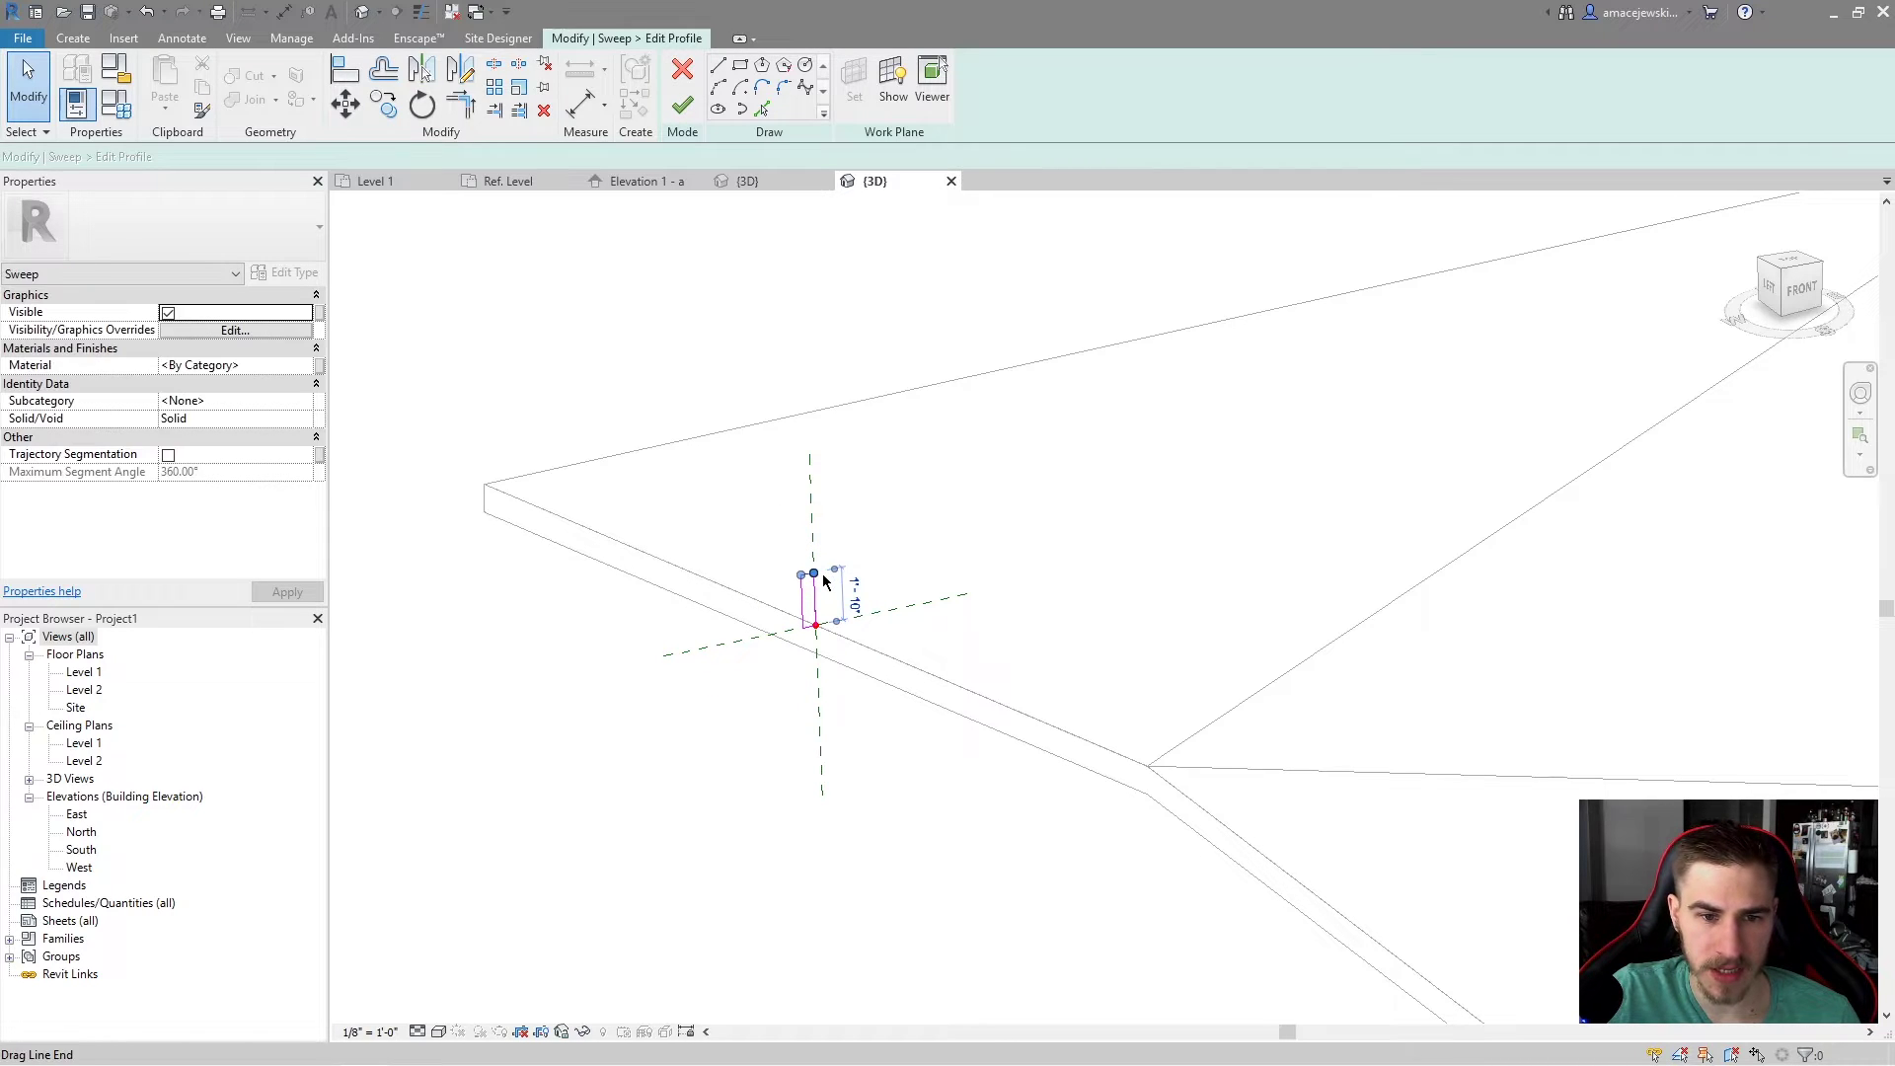
pyautogui.click(851, 590)
pyautogui.write('.5')
pyautogui.press('Return')
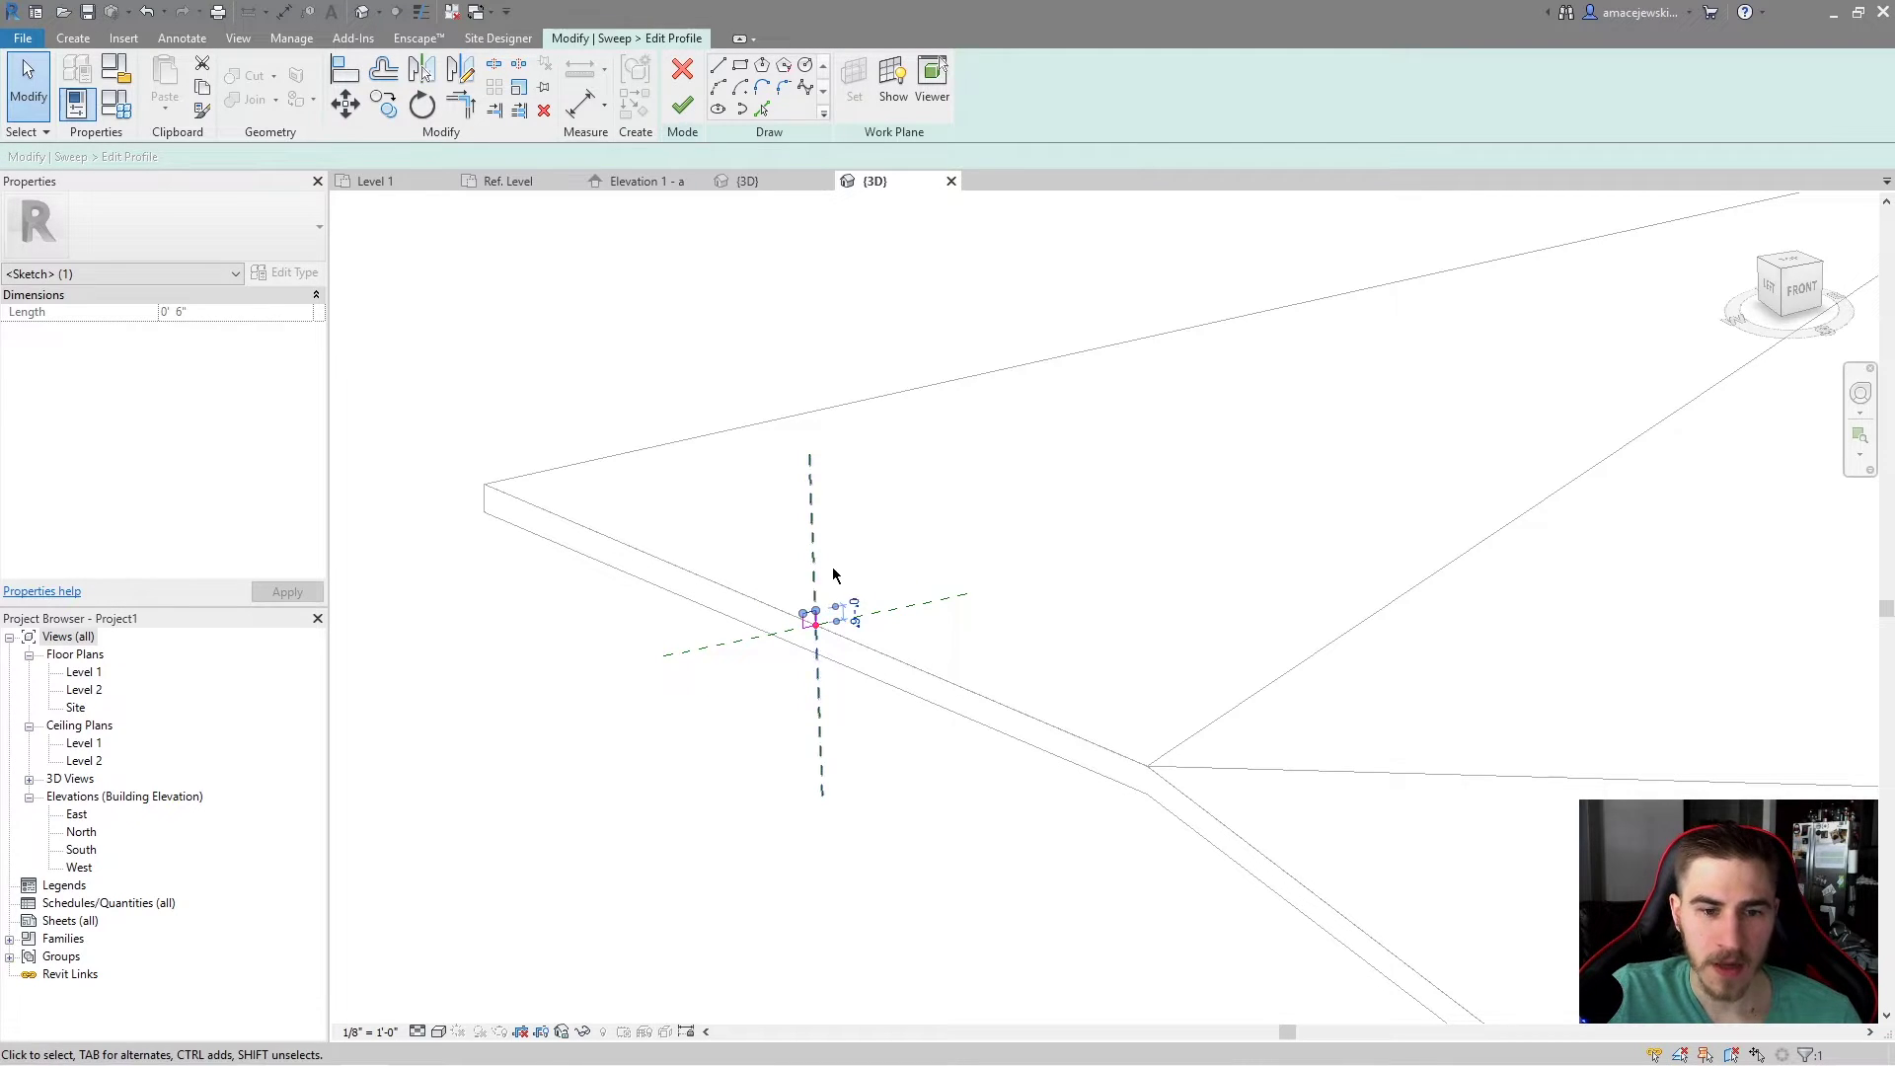
# Step: Mirror the square profile across the vertical reference plane onto the floor side without keeping a copy, and finish the profile sketch
pyautogui.click(820, 578)
pyautogui.moveTo(964, 549)
pyautogui.keyDown('shift'); pyautogui.mouseDown(button='middle')
pyautogui.moveTo(735, 587)
pyautogui.moveTo(524, 592)
pyautogui.mouseUp(button='middle'); pyautogui.keyUp('shift')
pyautogui.scroll(4, 477, 495)
pyautogui.click(590, 655)
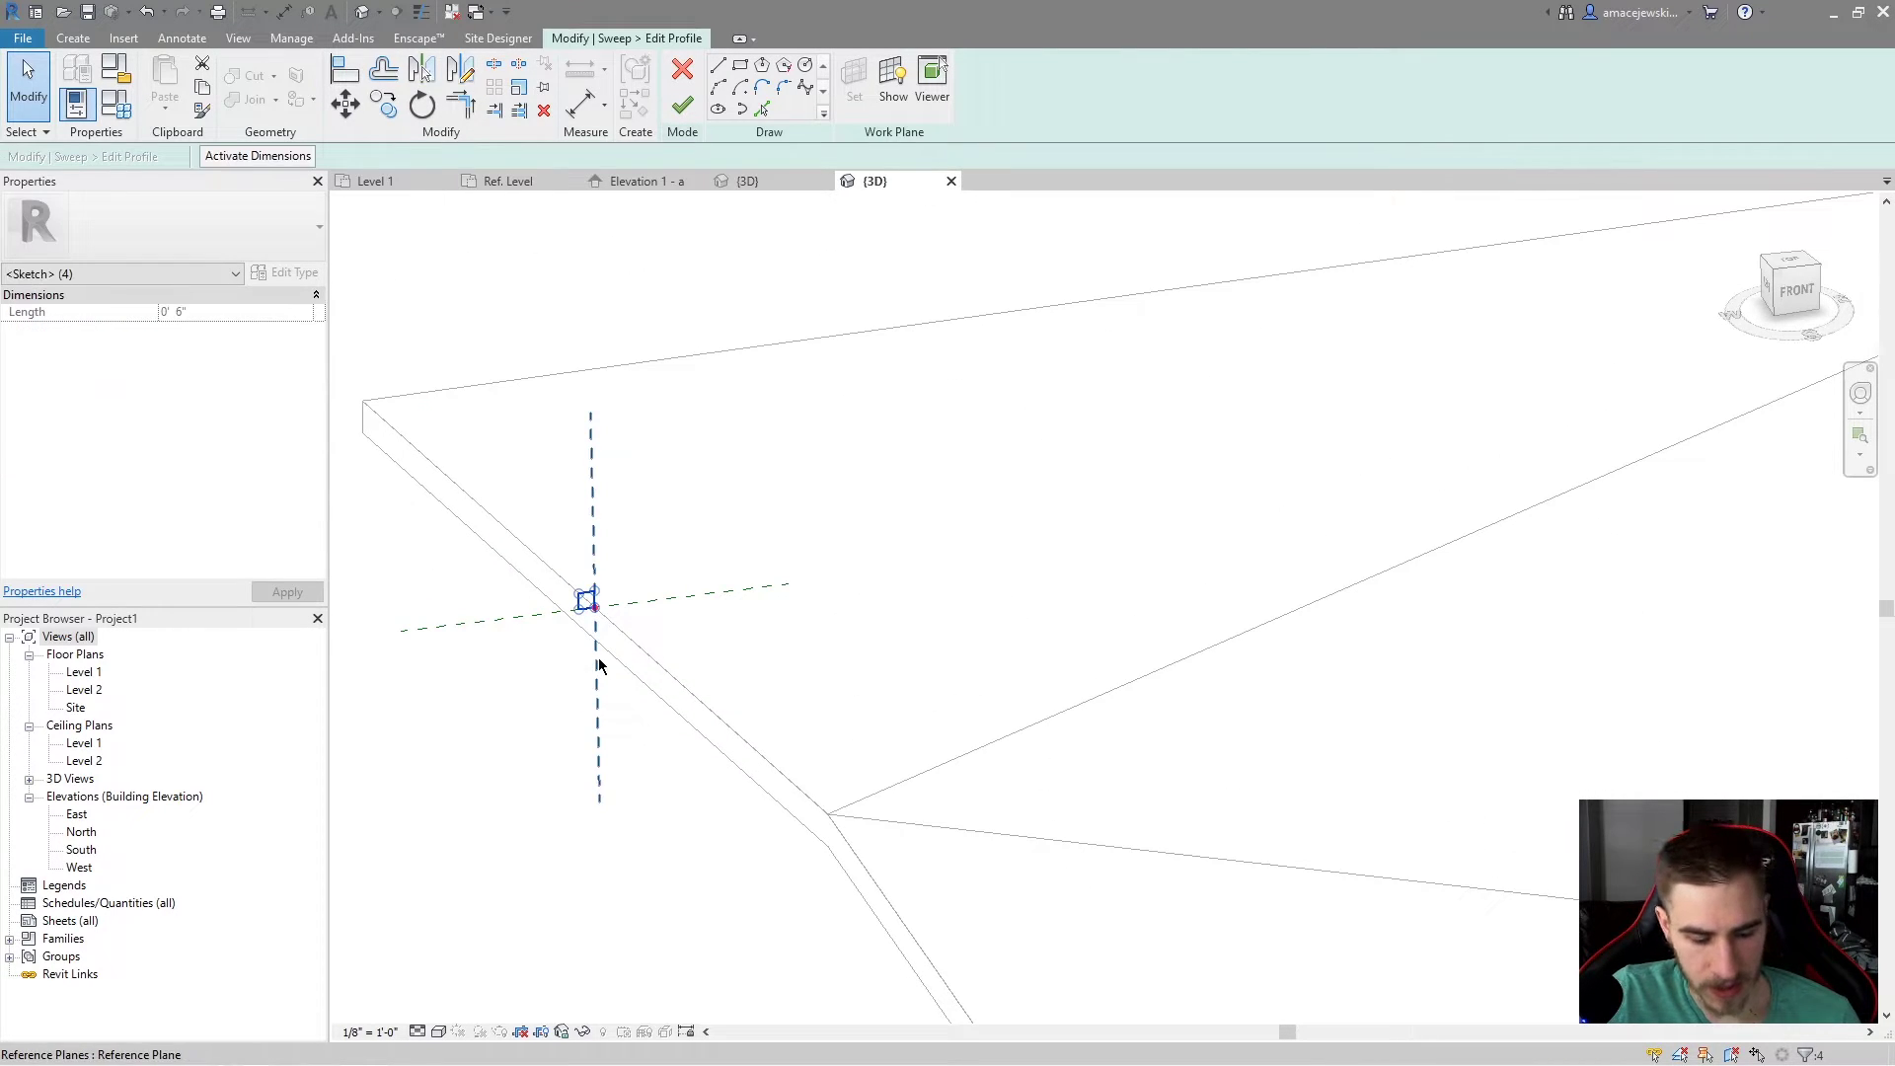
pyautogui.press('d')
pyautogui.press('m')
pyautogui.click(206, 156)
pyautogui.click(592, 484)
pyautogui.click(597, 523)
pyautogui.click(689, 577)
pyautogui.moveTo(689, 576); pyautogui.dragTo(816, 550, button='middle')
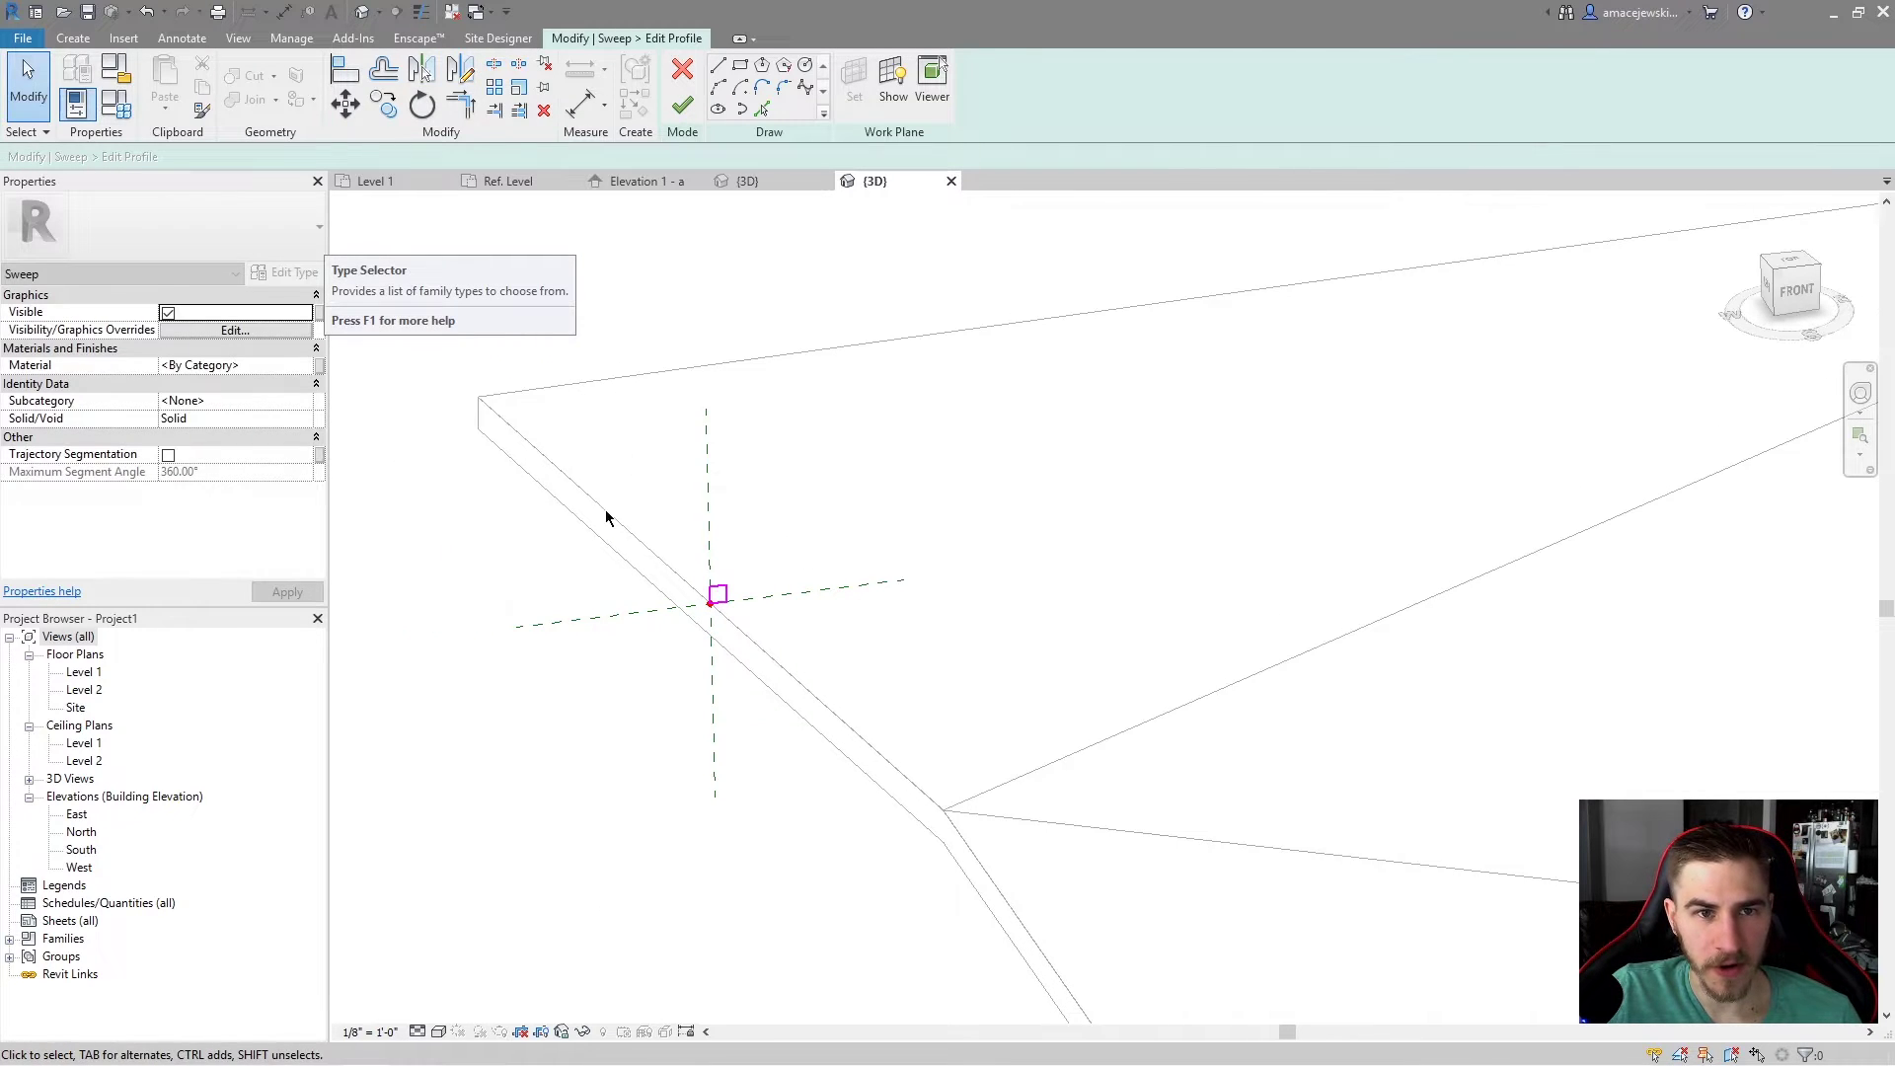
pyautogui.click(683, 110)
# Step: Examine how the square profile sits on the path along the floor's left and front edges
pyautogui.keyDown('shift'); pyautogui.moveTo(622, 500); pyautogui.dragTo(613, 549, button='middle'); pyautogui.keyUp('shift')
pyautogui.click(800, 646)
pyautogui.scroll(3, 709, 546)
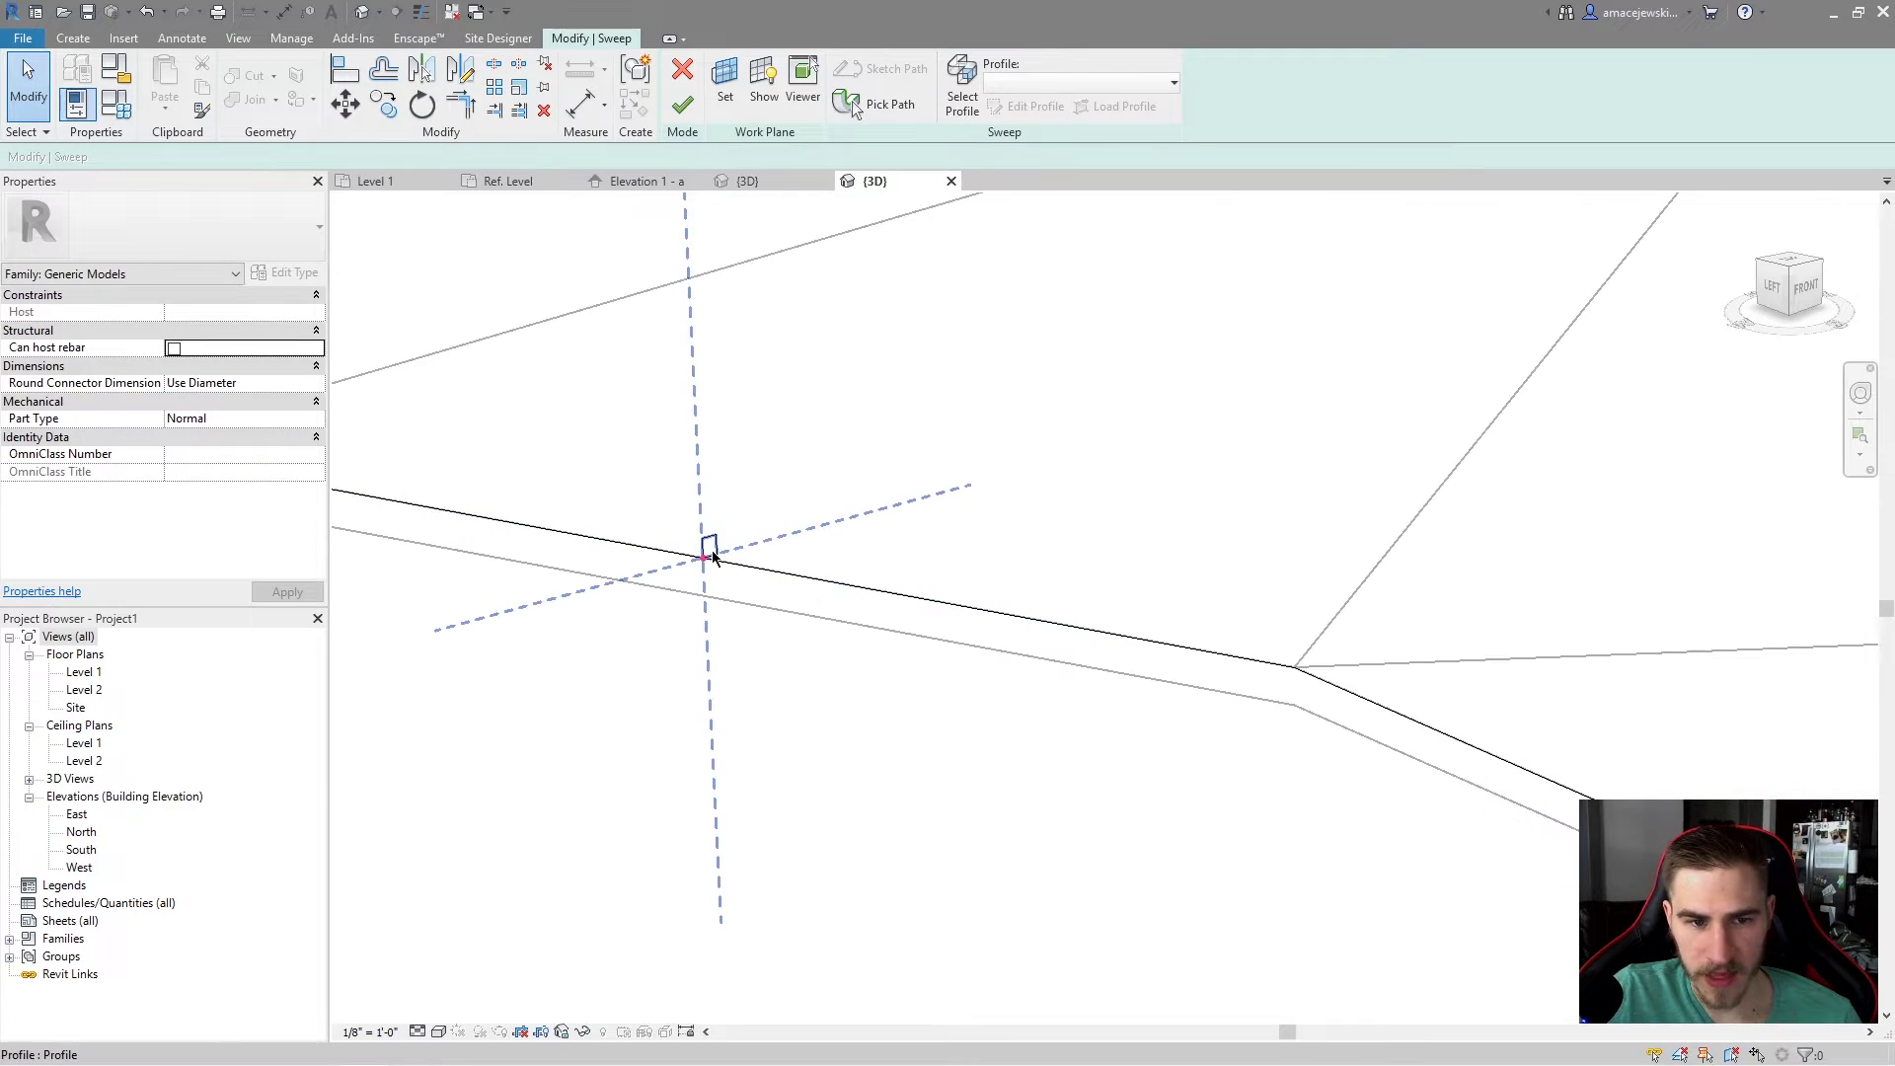
pyautogui.moveTo(727, 552); pyautogui.dragTo(954, 590, button='middle')
pyautogui.scroll(-2, 391, 454)
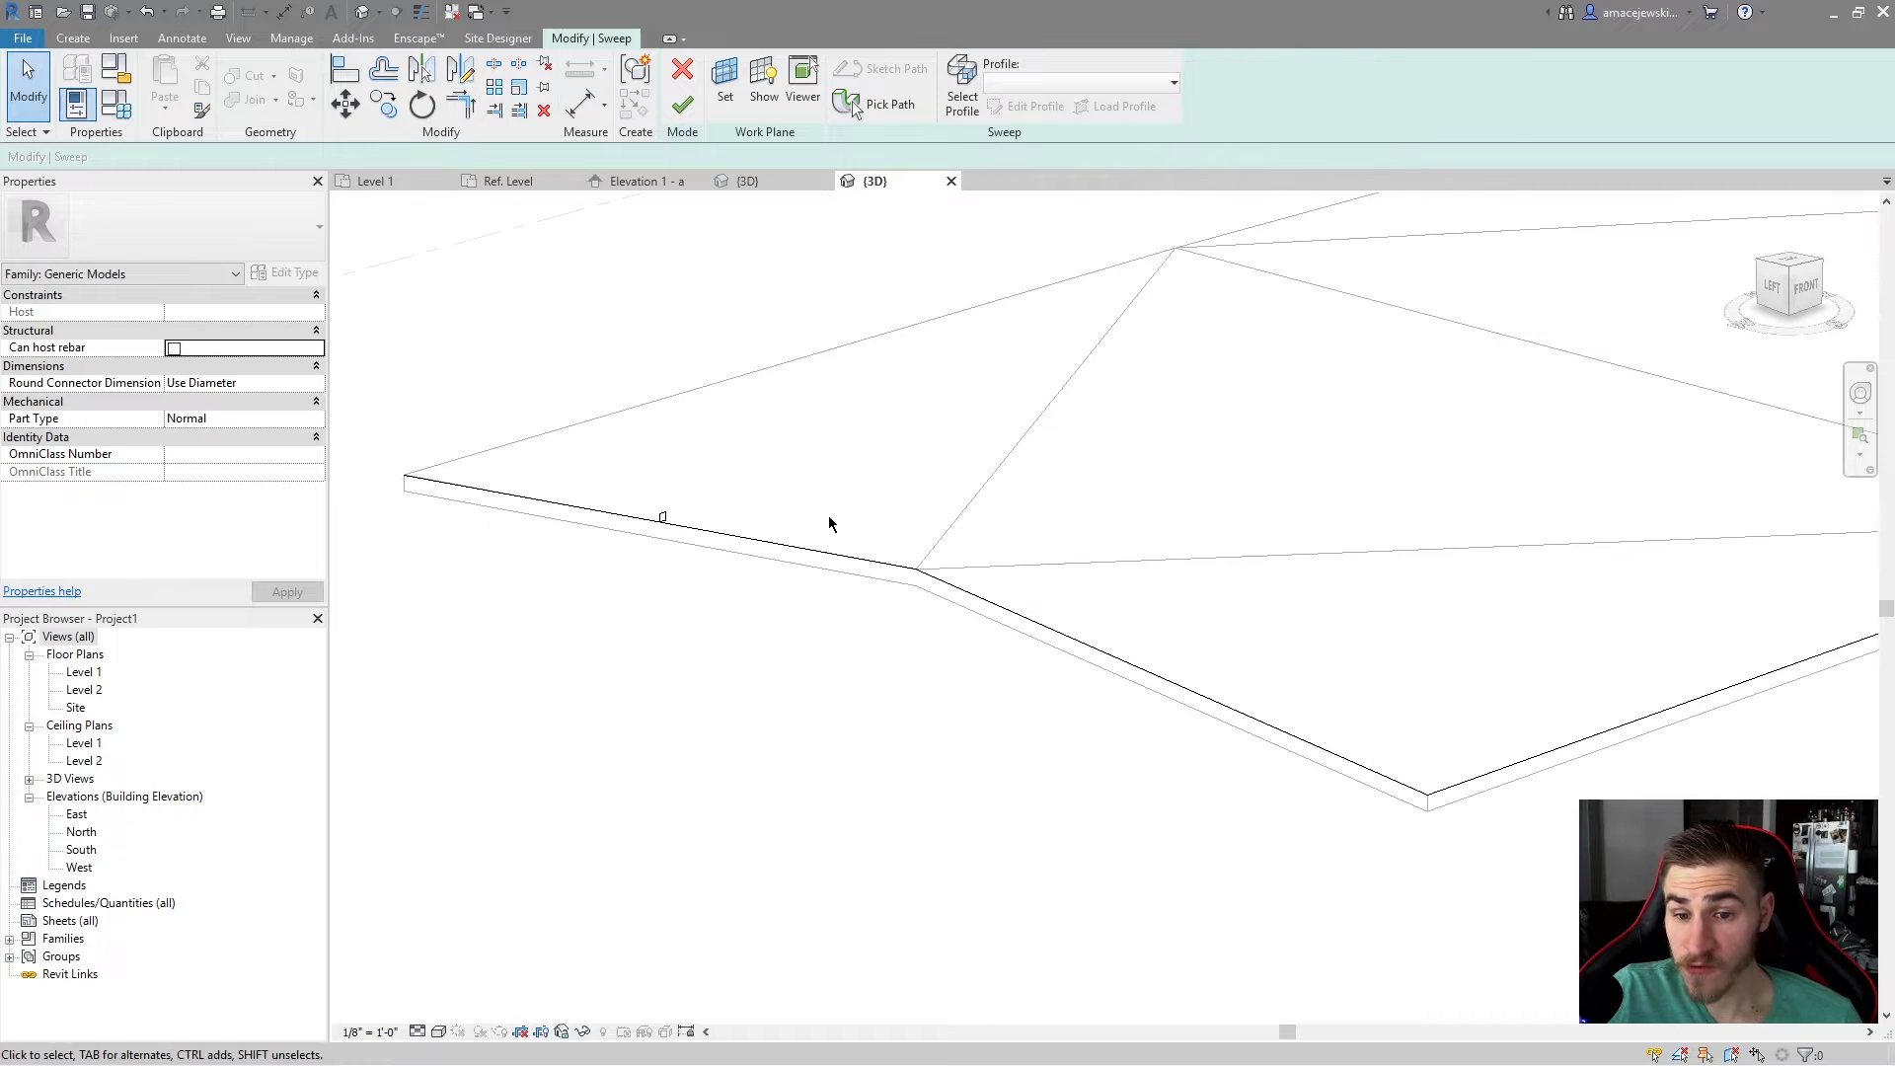
pyautogui.moveTo(1260, 723); pyautogui.dragTo(686, 802, button='middle')
pyautogui.scroll(-2, 1579, 560)
pyautogui.moveTo(1054, 622); pyautogui.dragTo(1164, 685, button='middle')
pyautogui.moveTo(839, 395); pyautogui.dragTo(1095, 405, button='middle')
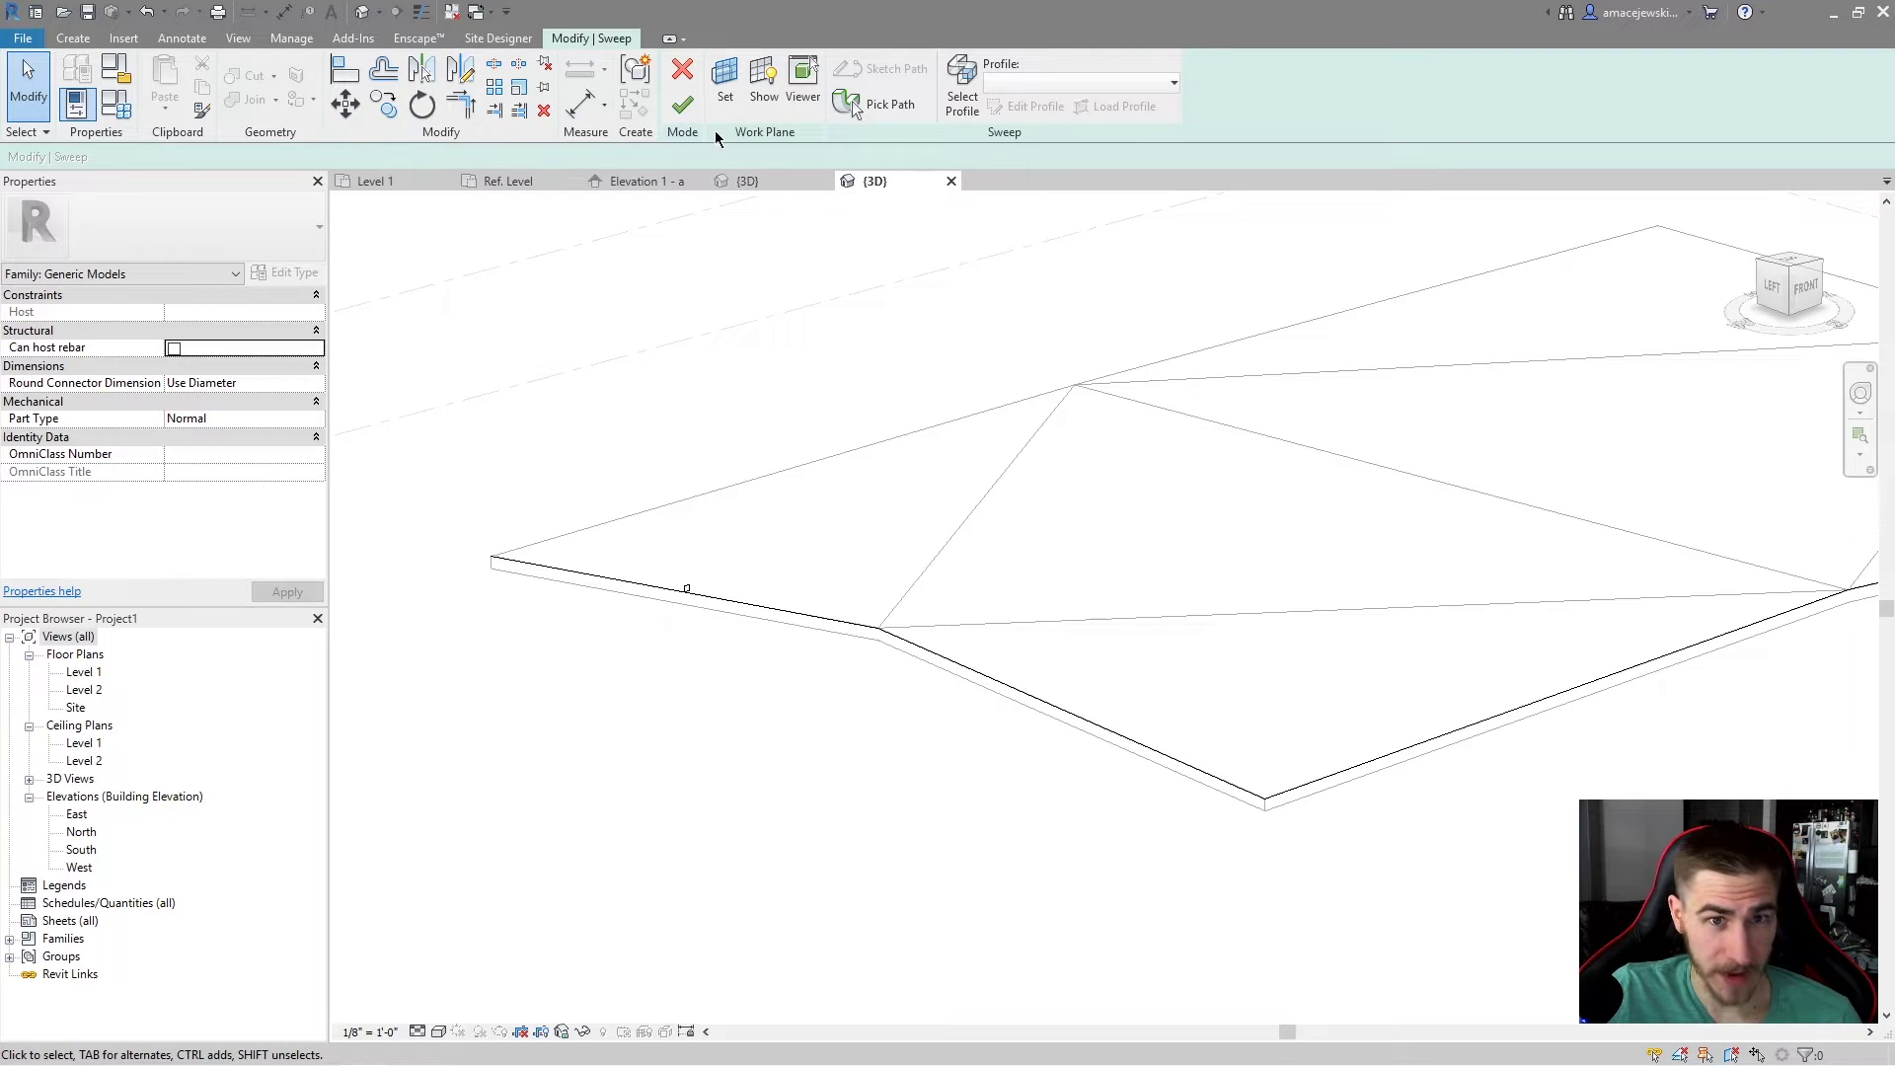
# Step: Finish the sweep and its in-place model, and select the swept curb to inspect it along the sloped floor edges
pyautogui.click(682, 104)
pyautogui.press('Escape')
pyautogui.keyDown('shift'); pyautogui.moveTo(996, 802); pyautogui.dragTo(913, 782, button='middle'); pyautogui.keyUp('shift')
pyautogui.click(680, 83)
pyautogui.keyDown('shift'); pyautogui.moveTo(1197, 774); pyautogui.dragTo(790, 659, button='middle'); pyautogui.keyUp('shift')
pyautogui.click(476, 650)
pyautogui.keyDown('shift'); pyautogui.moveTo(476, 650); pyautogui.dragTo(792, 799, button='middle'); pyautogui.keyUp('shift')
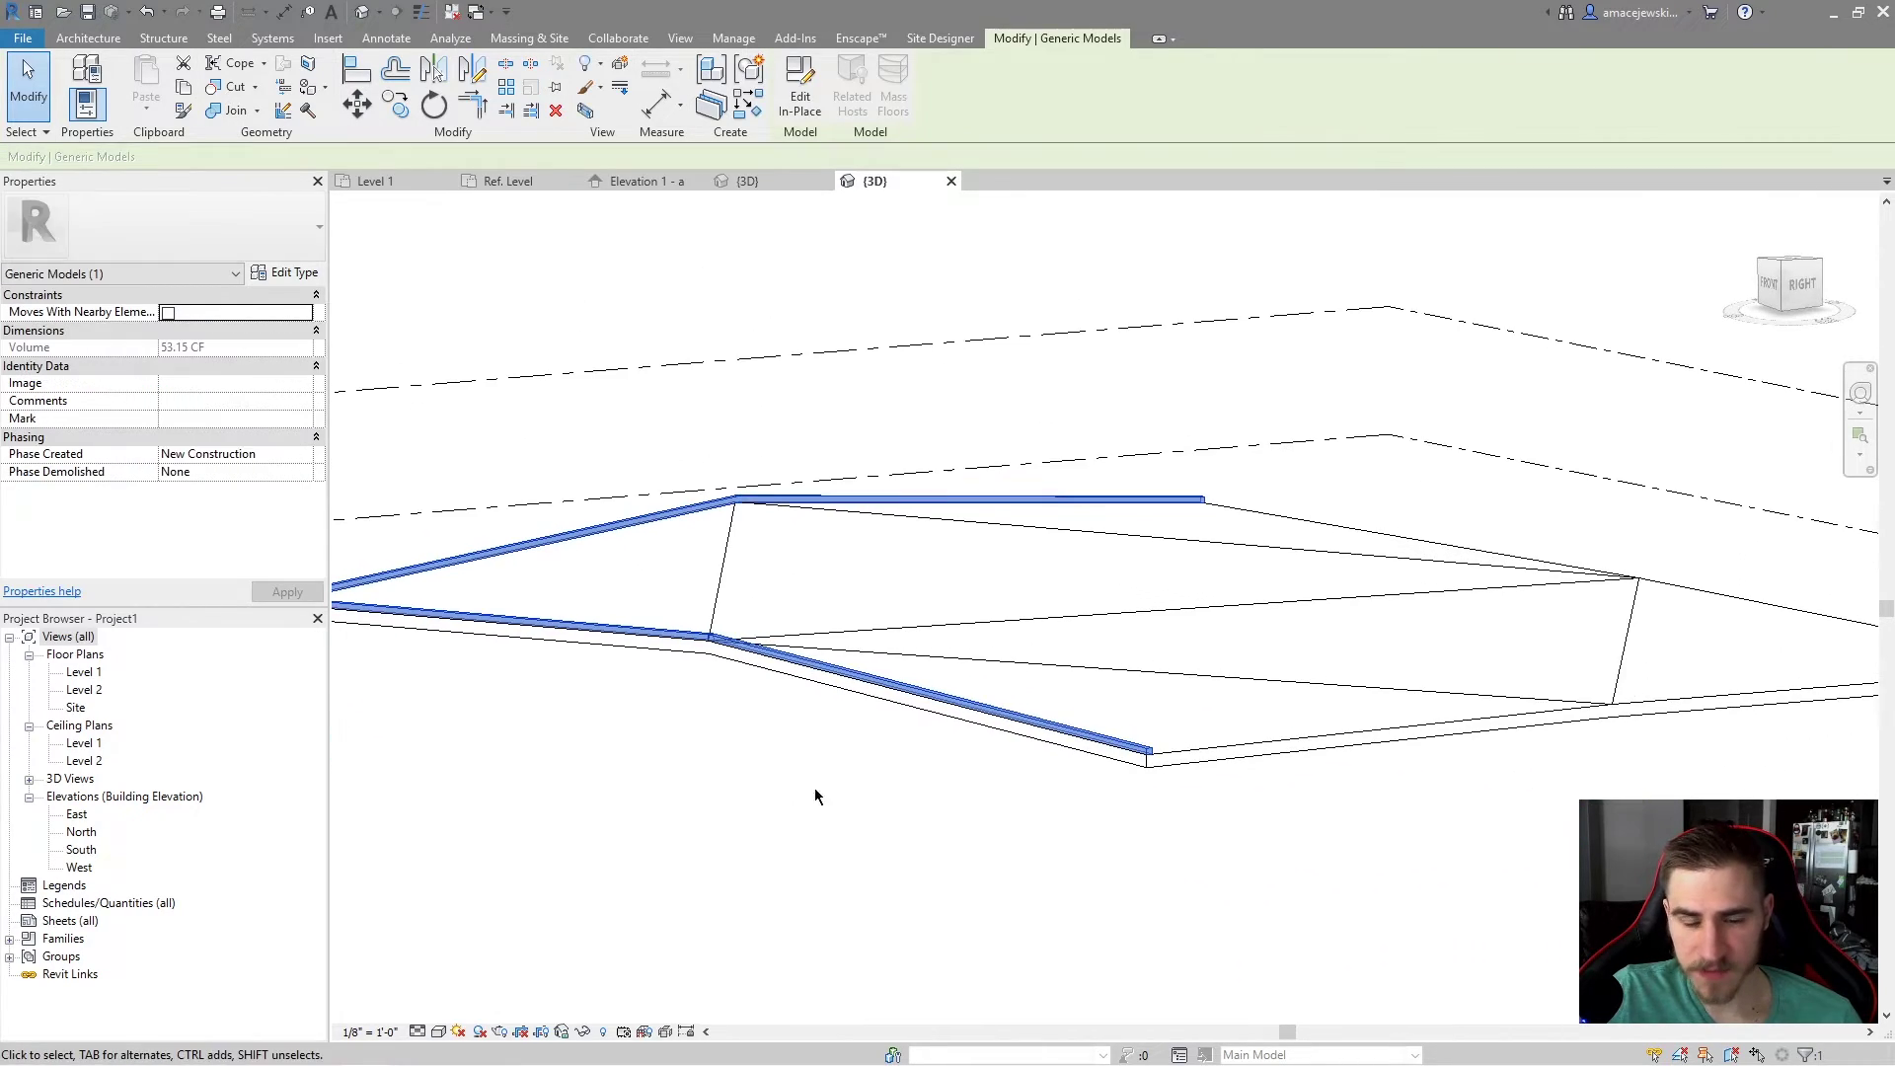
# Step: Examine how the swept curb meets the floor's left and front edges, including the corners
pyautogui.scroll(4, 1118, 761)
pyautogui.moveTo(1205, 761); pyautogui.dragTo(876, 664, button='middle')
pyautogui.press('Escape')
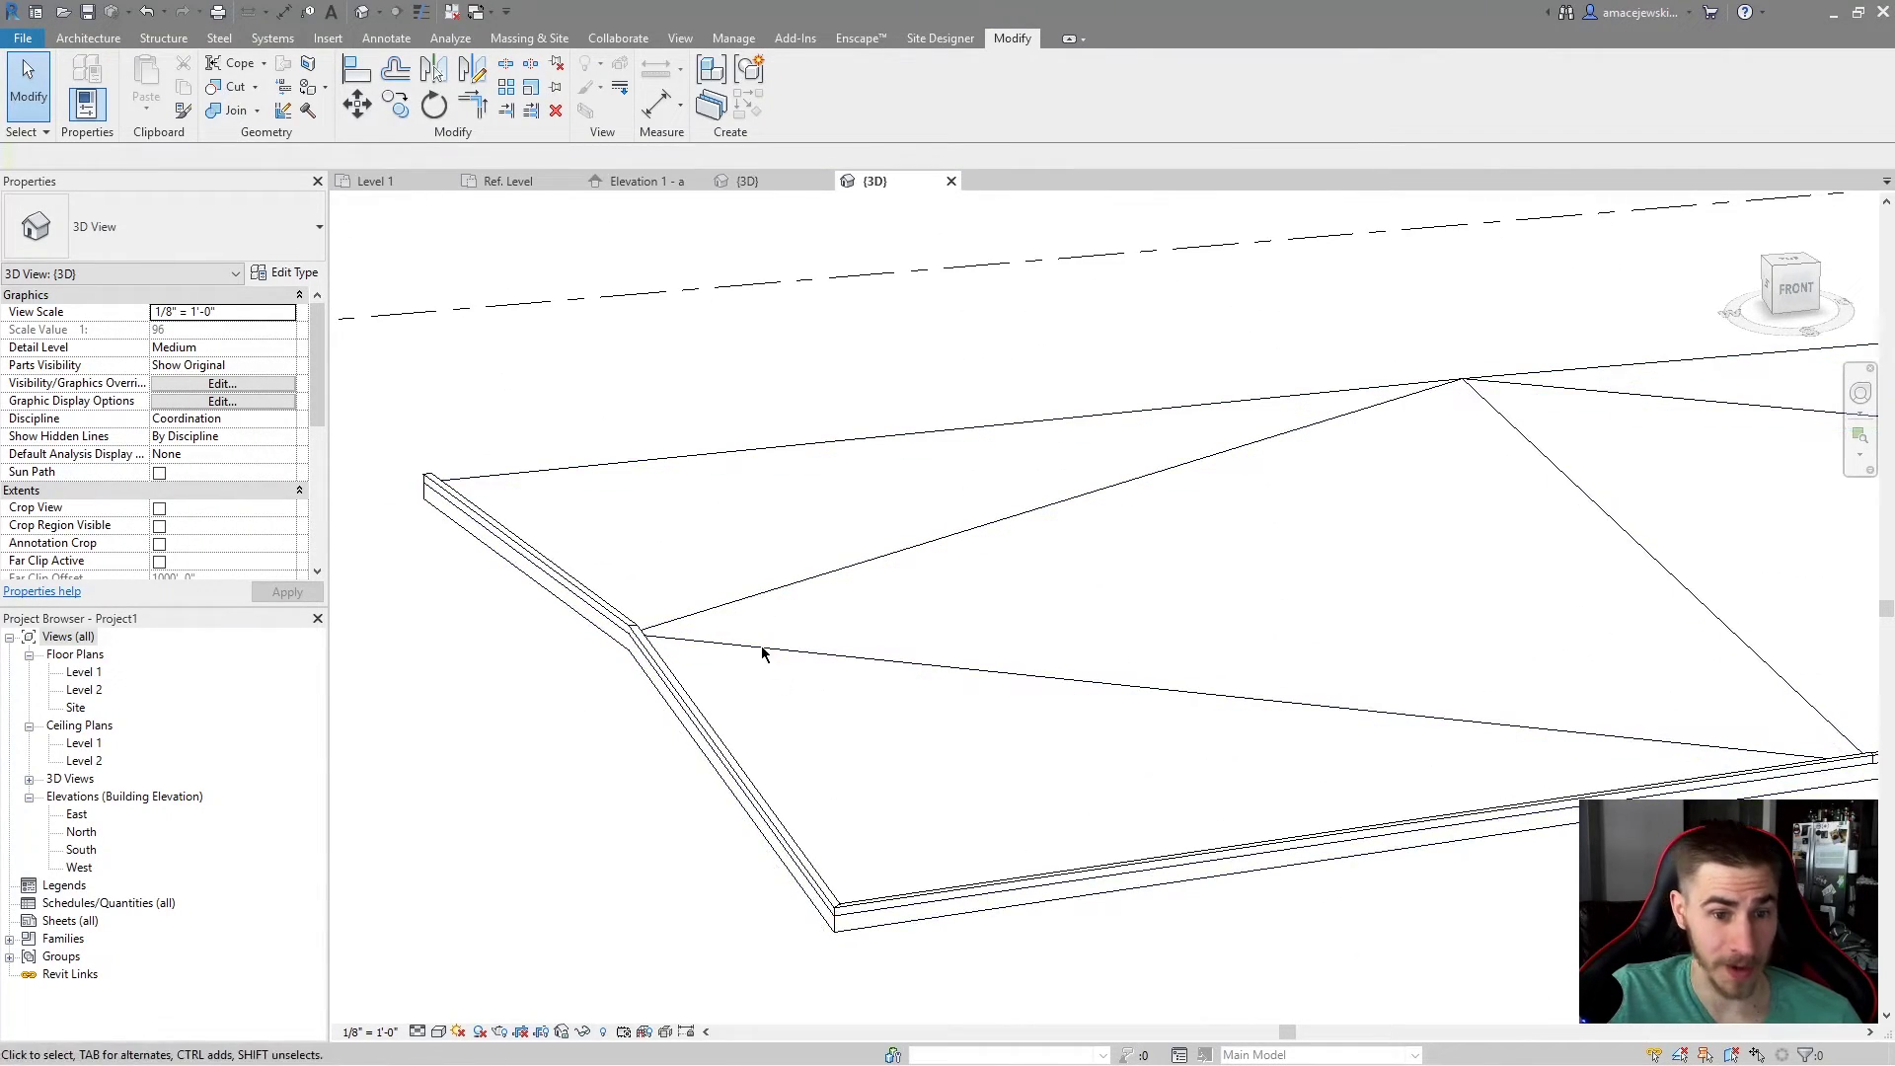
pyautogui.click(730, 661)
pyautogui.keyDown('shift'); pyautogui.moveTo(740, 648); pyautogui.dragTo(905, 727, button='middle'); pyautogui.keyUp('shift')
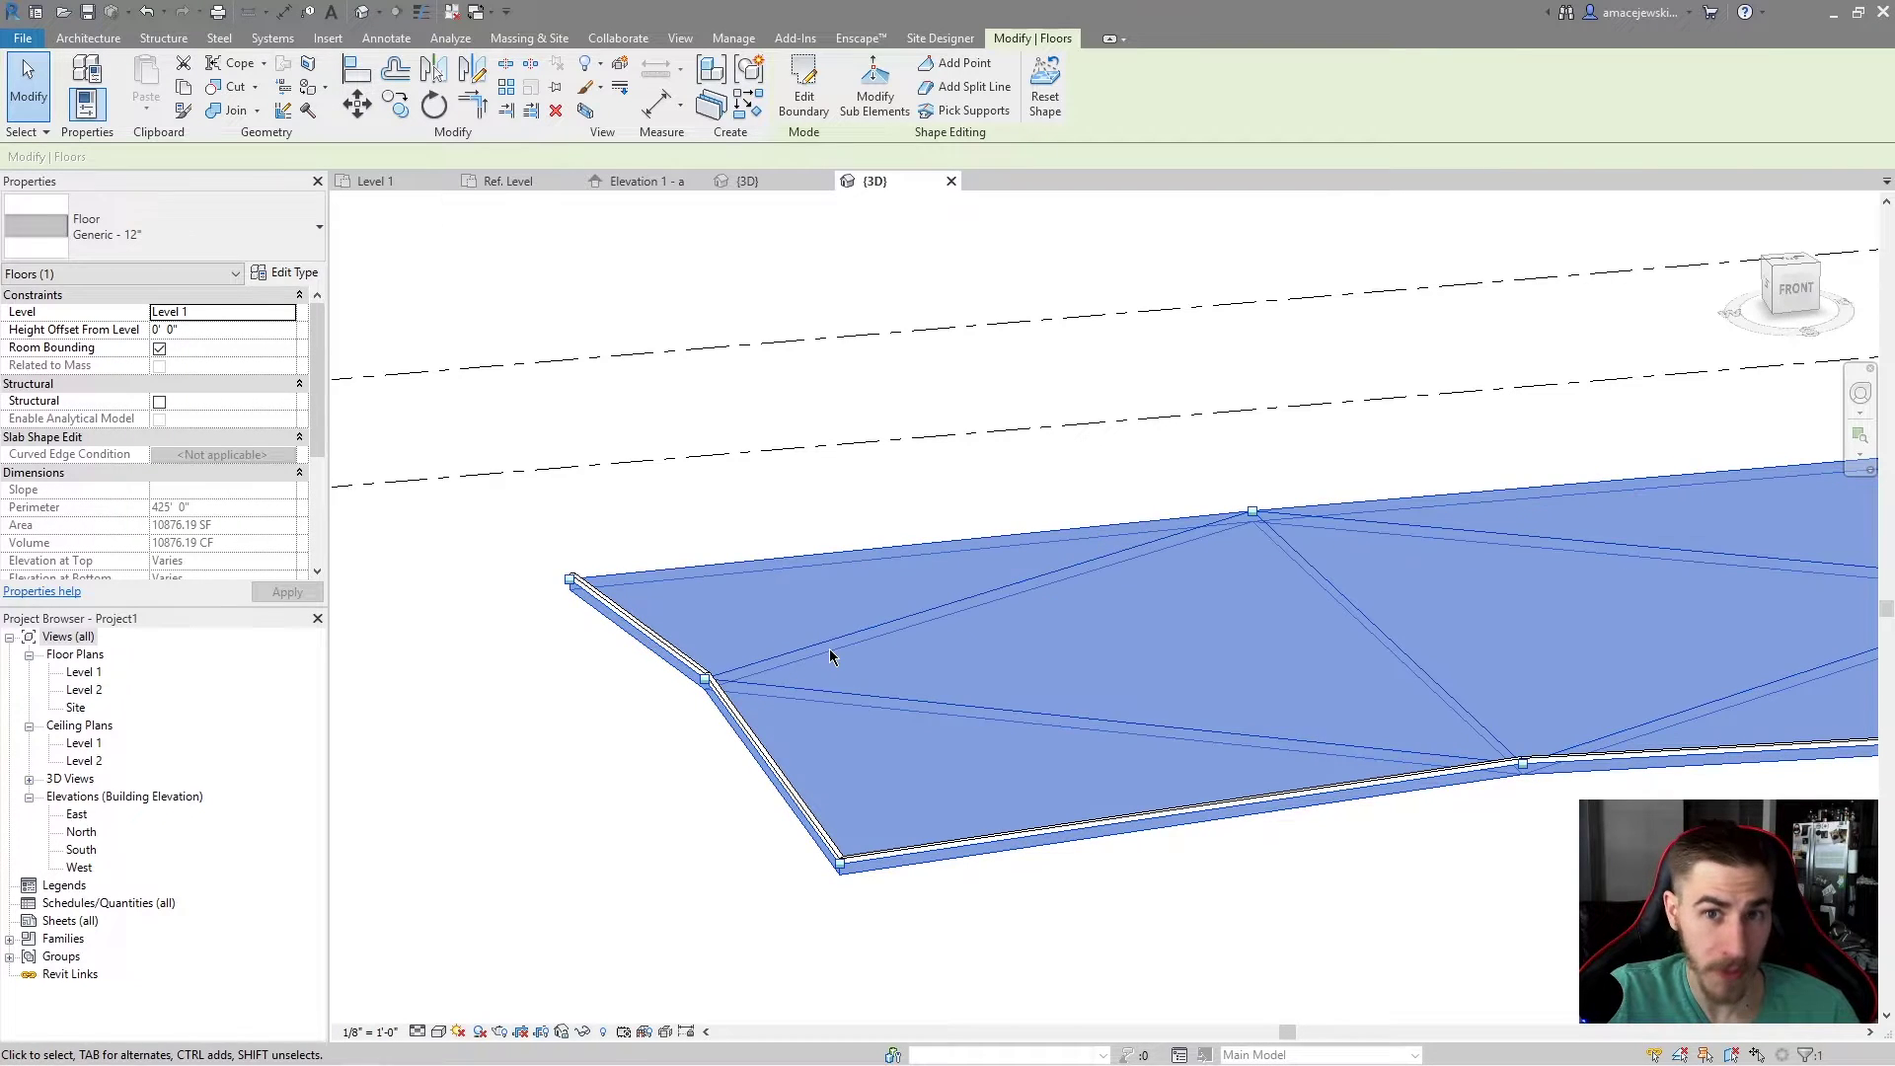
pyautogui.moveTo(863, 671)
pyautogui.keyDown('shift'); pyautogui.mouseDown(button='middle')
pyautogui.moveTo(780, 760)
pyautogui.moveTo(845, 687)
pyautogui.mouseUp(button='middle'); pyautogui.keyUp('shift')
pyautogui.press('Escape')
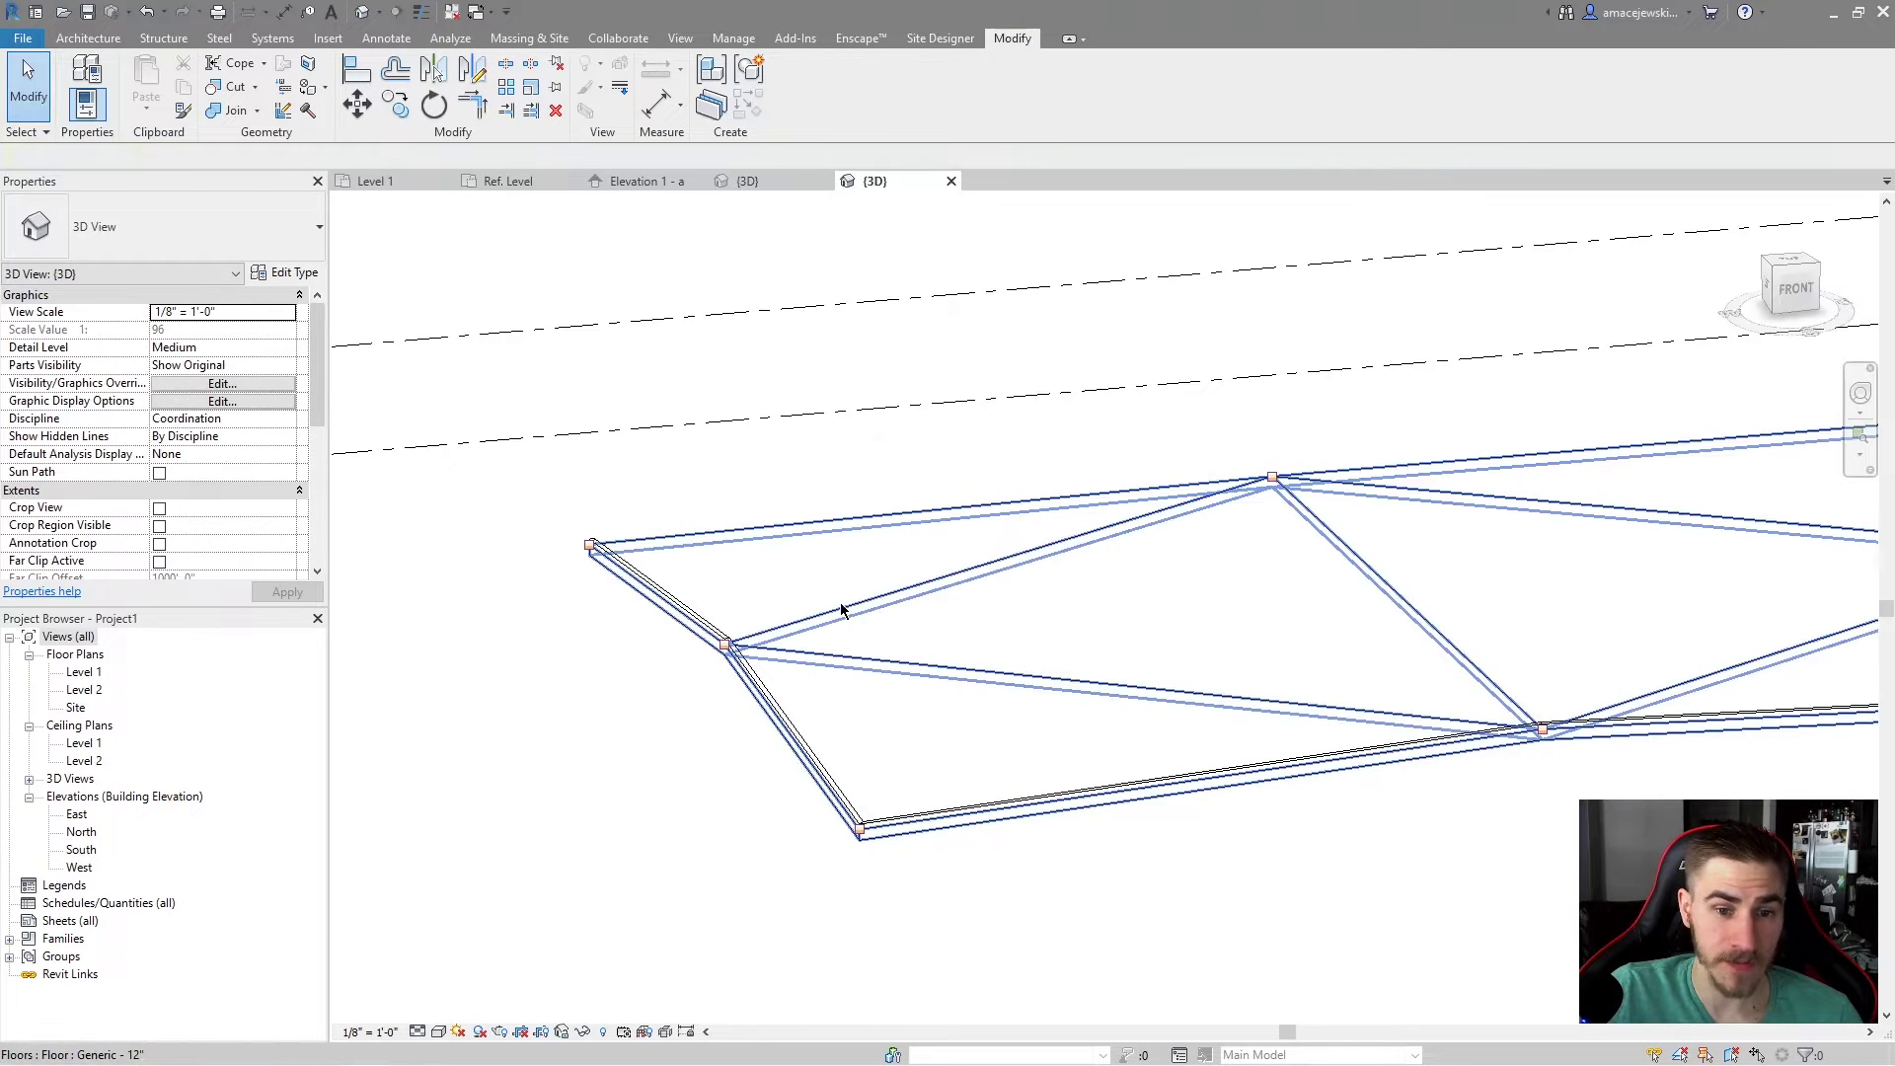
# Step: Set the elevation of the floor's middle point on the front edge to -4 feet
pyautogui.click(845, 614)
pyautogui.scroll(2, 804, 703)
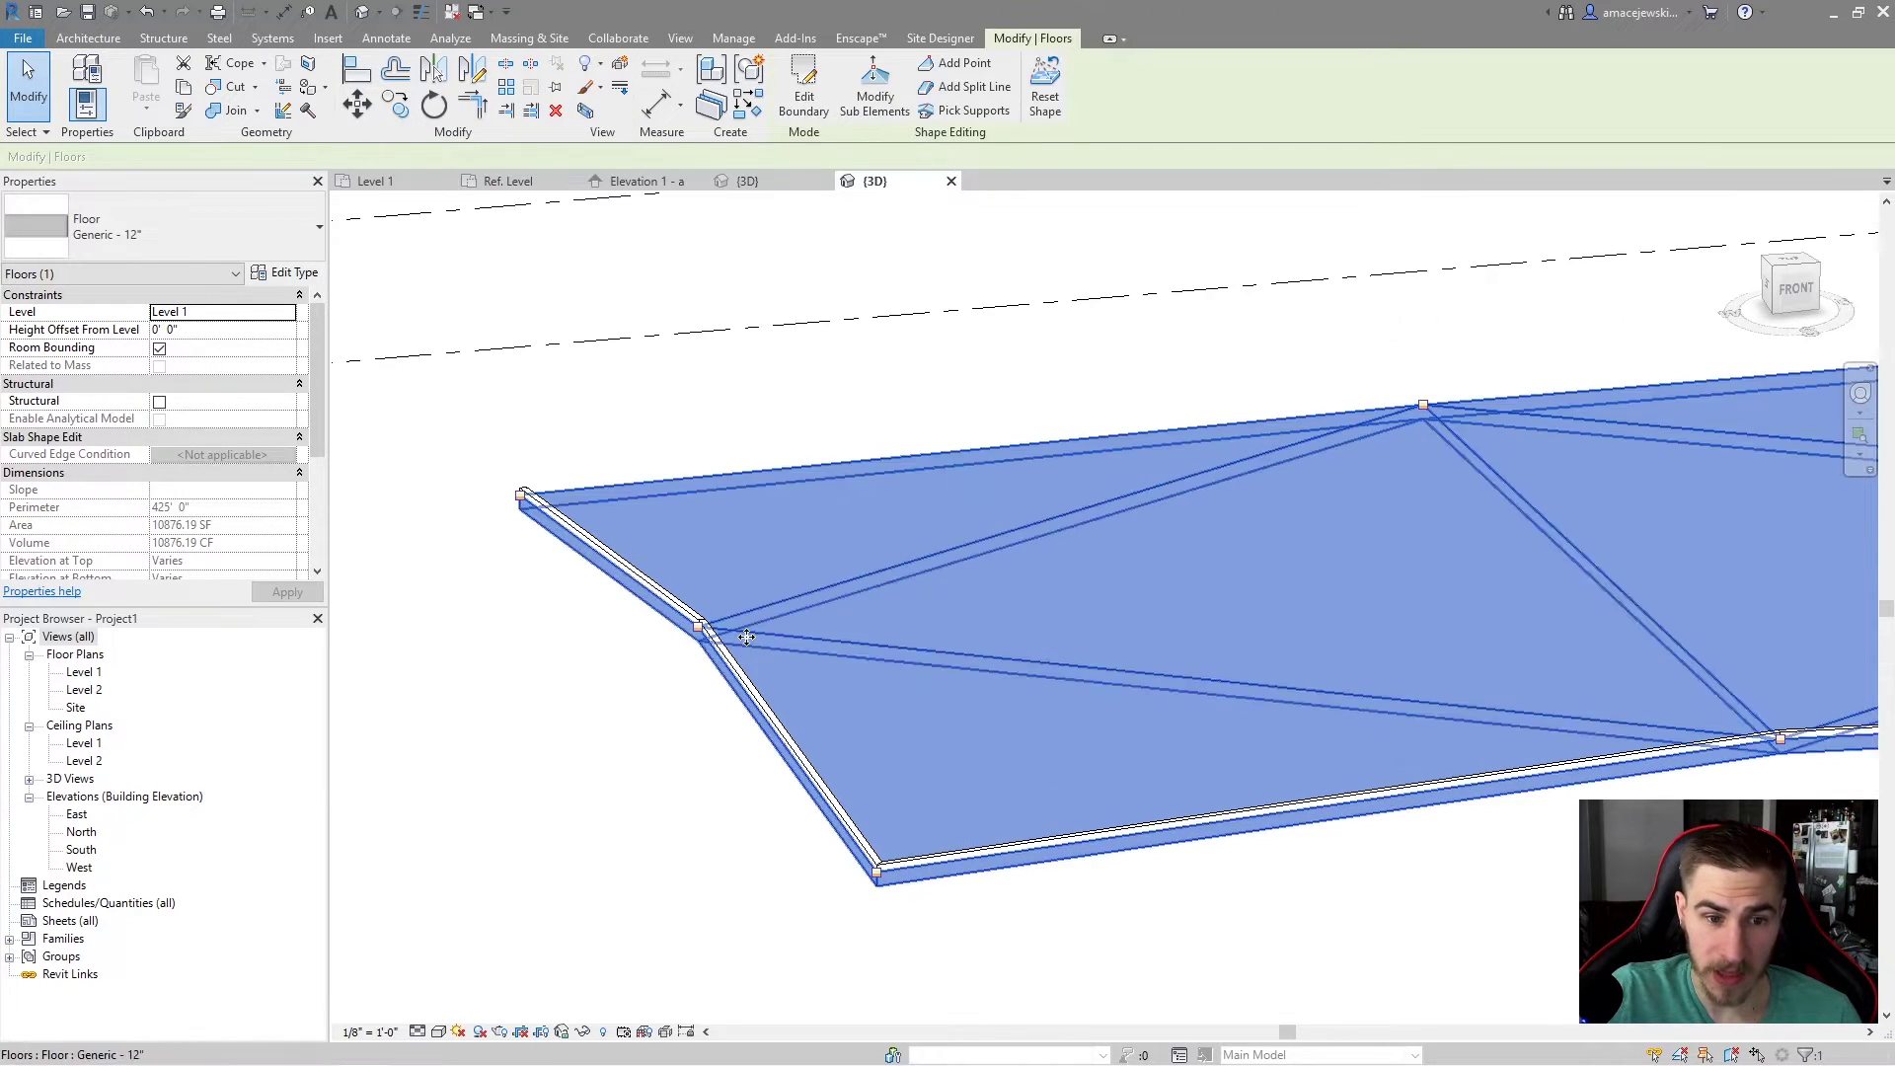
pyautogui.scroll(-2, 868, 372)
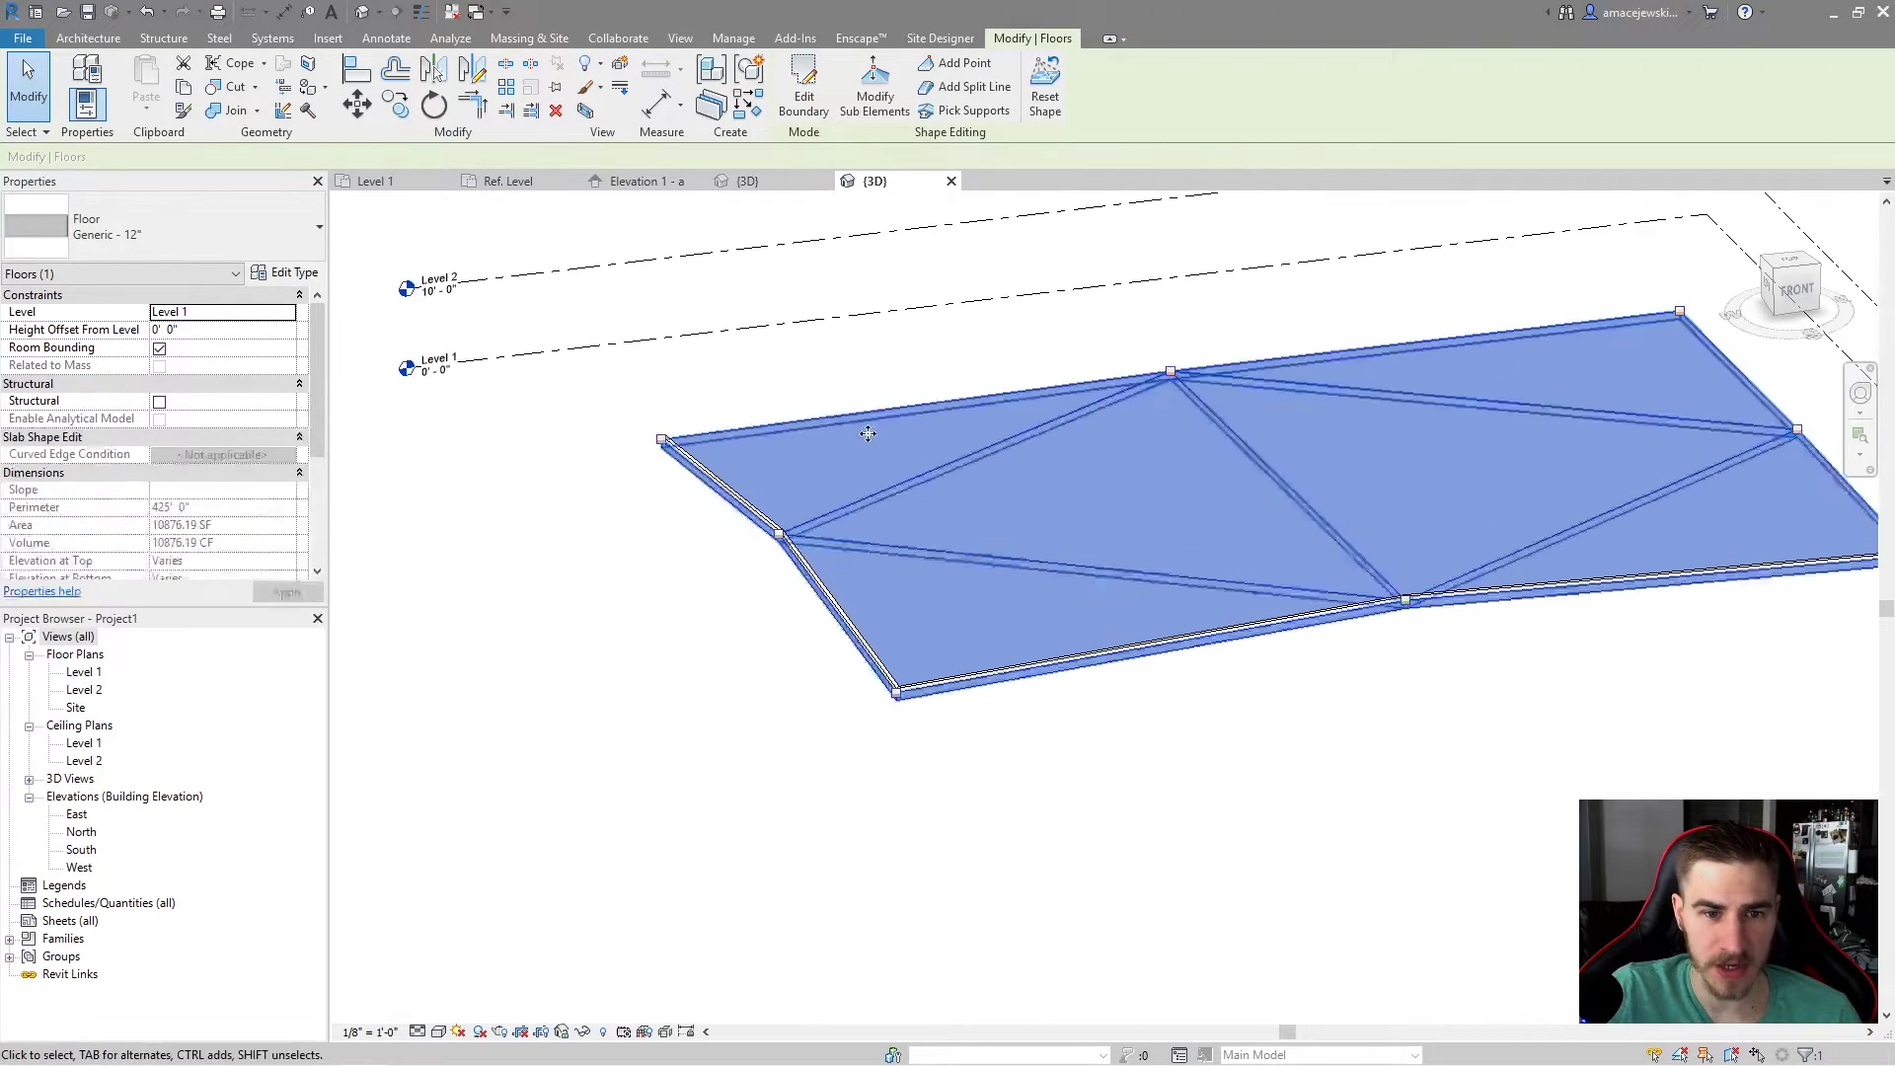
pyautogui.click(854, 112)
pyautogui.keyDown('shift'); pyautogui.moveTo(1104, 567); pyautogui.dragTo(1045, 549, button='middle'); pyautogui.keyUp('shift')
pyautogui.click(1039, 550)
pyautogui.click(1075, 546)
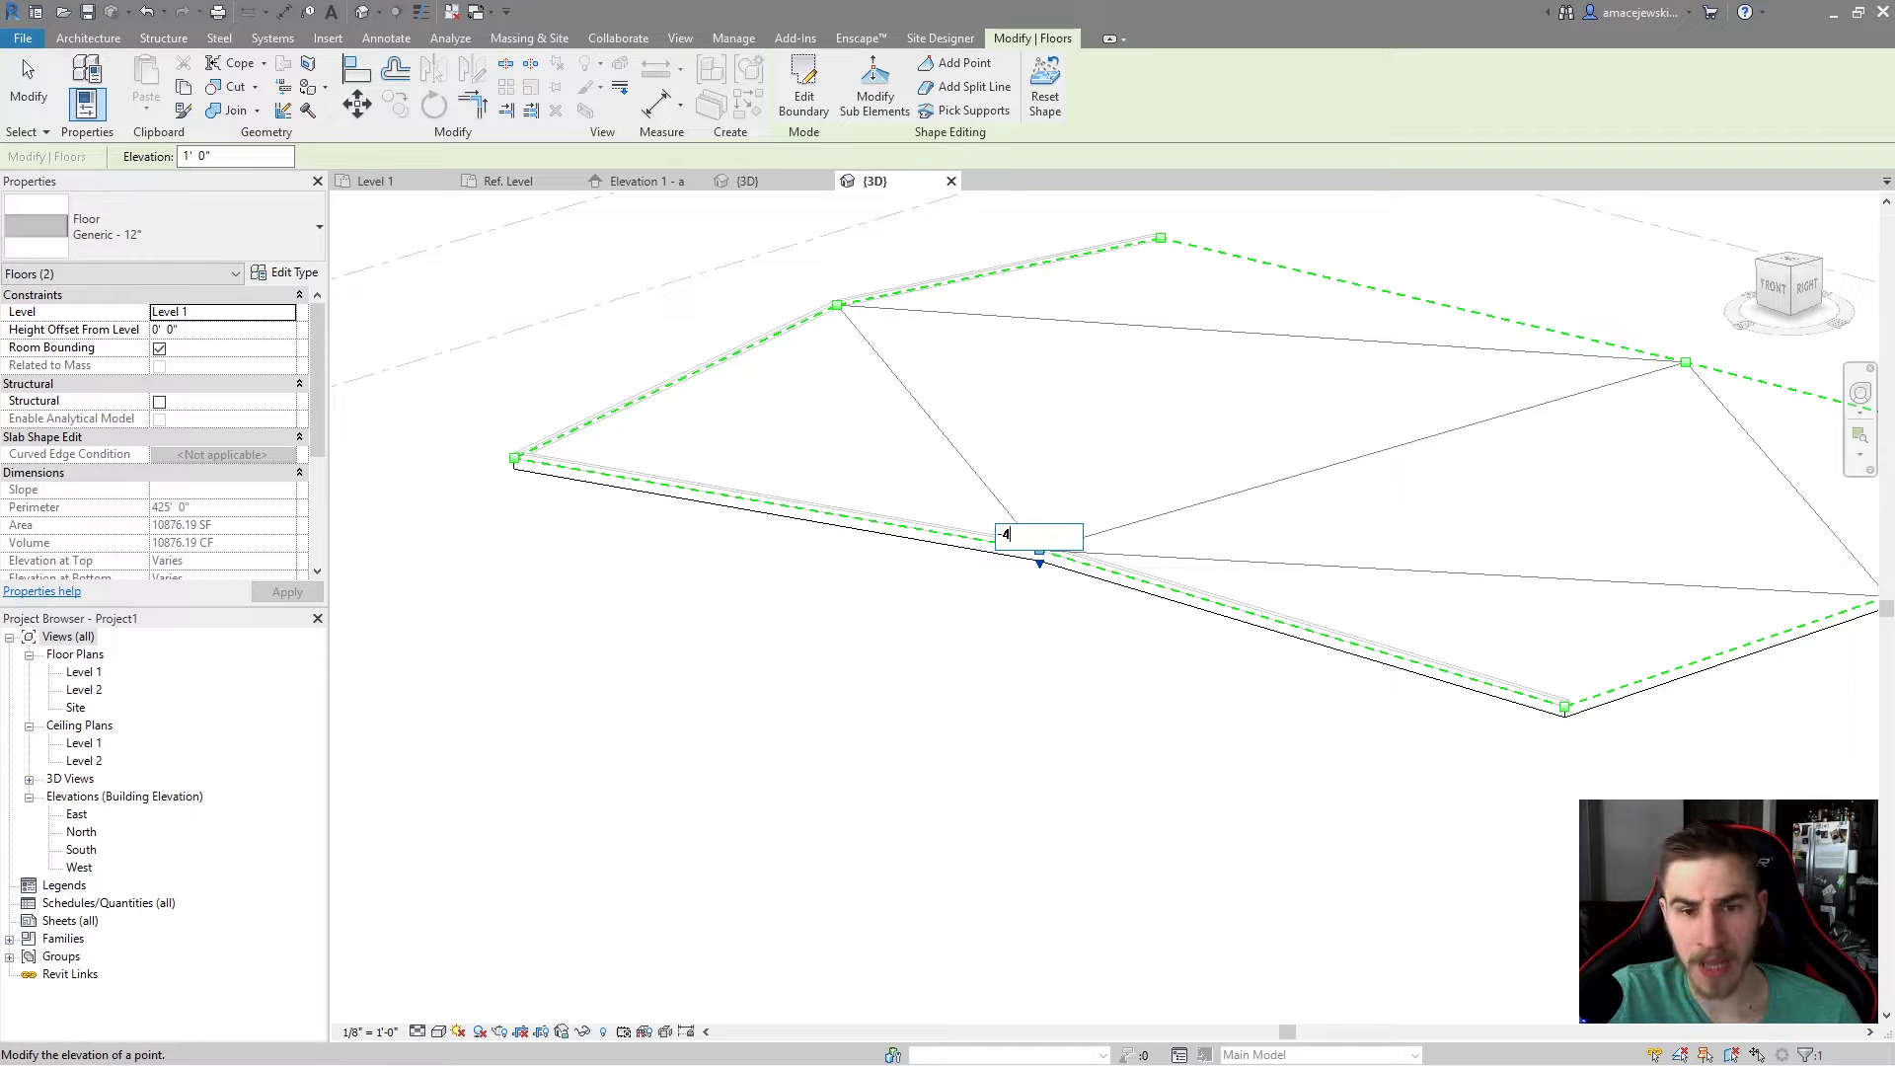
pyautogui.press('Return')
pyautogui.click(1153, 742)
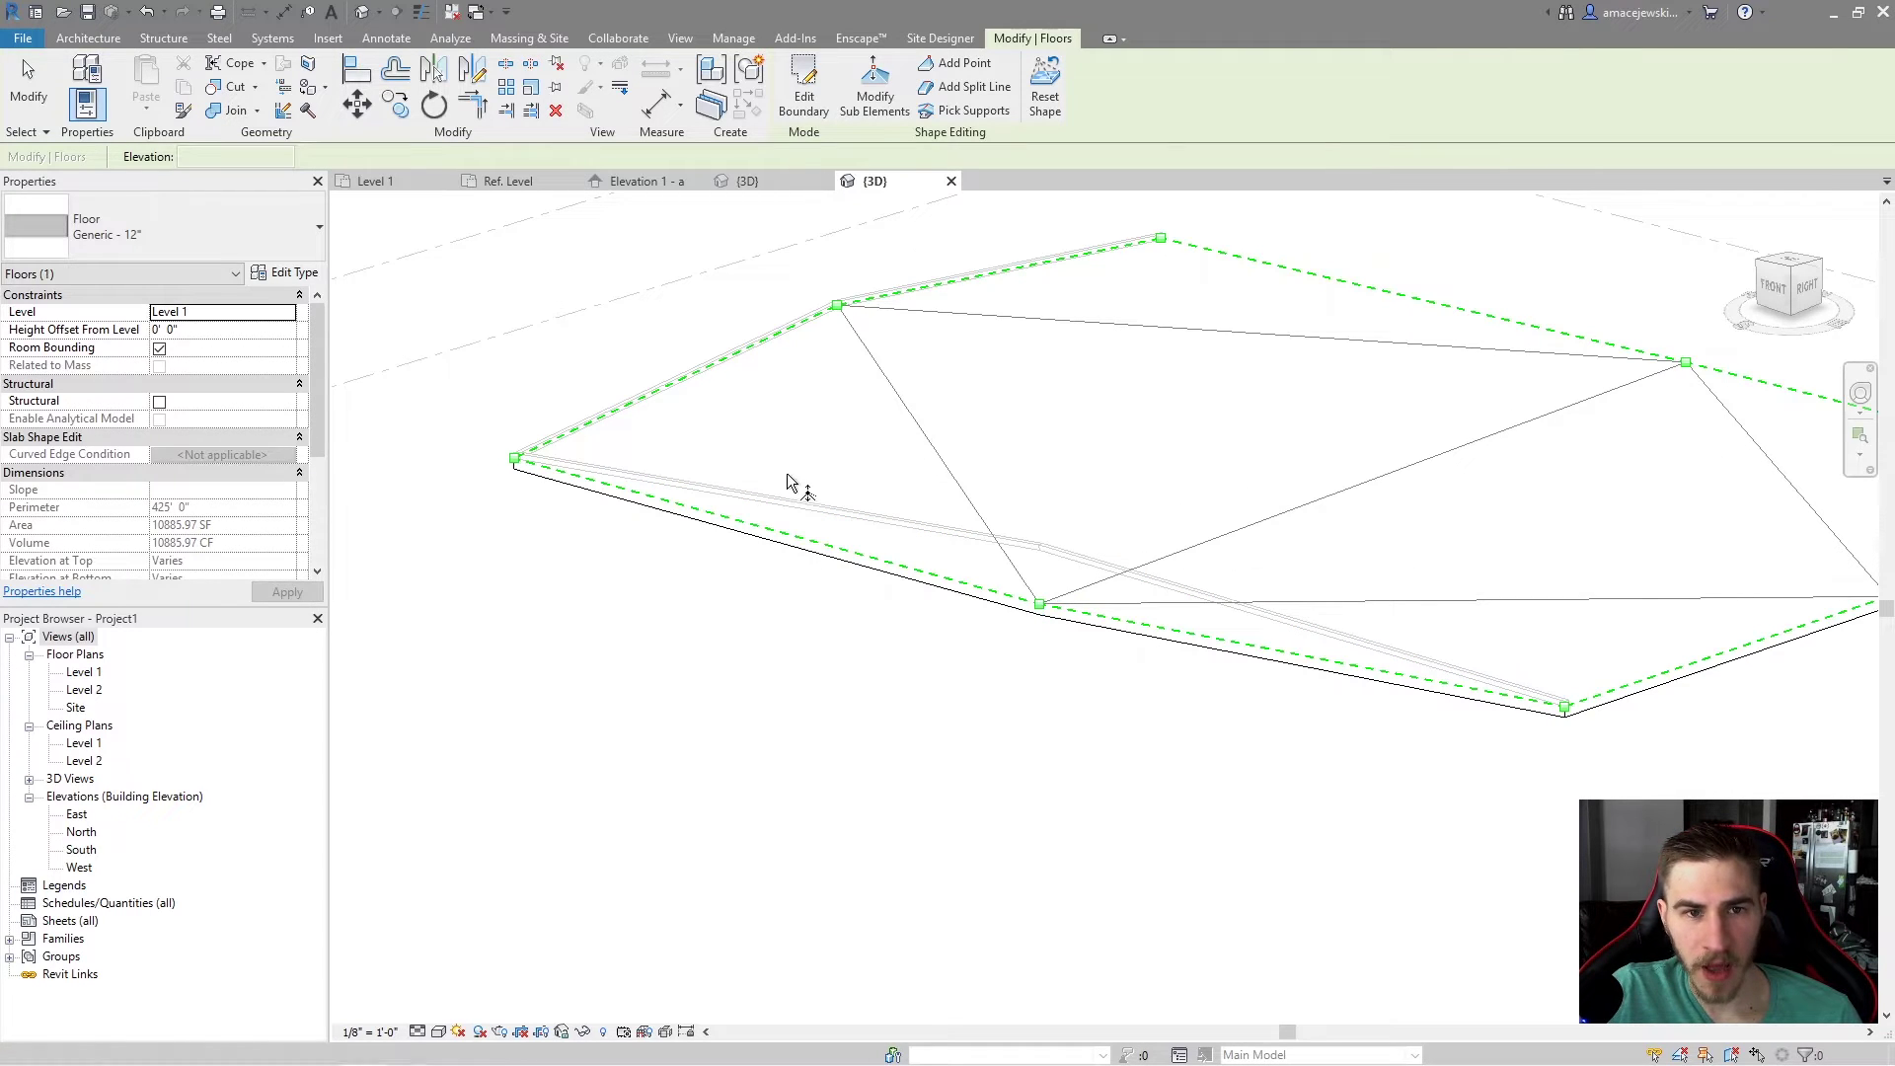
pyautogui.press('Escape')
# Step: Open the swept curb for in-place editing and finish the model again to update it to the modified floor edge
pyautogui.keyDown('shift'); pyautogui.moveTo(806, 753); pyautogui.dragTo(972, 543, button='middle'); pyautogui.keyUp('shift')
pyautogui.click(972, 543)
pyautogui.keyDown('shift'); pyautogui.moveTo(948, 744); pyautogui.dragTo(1036, 715, button='middle'); pyautogui.keyUp('shift')
pyautogui.click(800, 96)
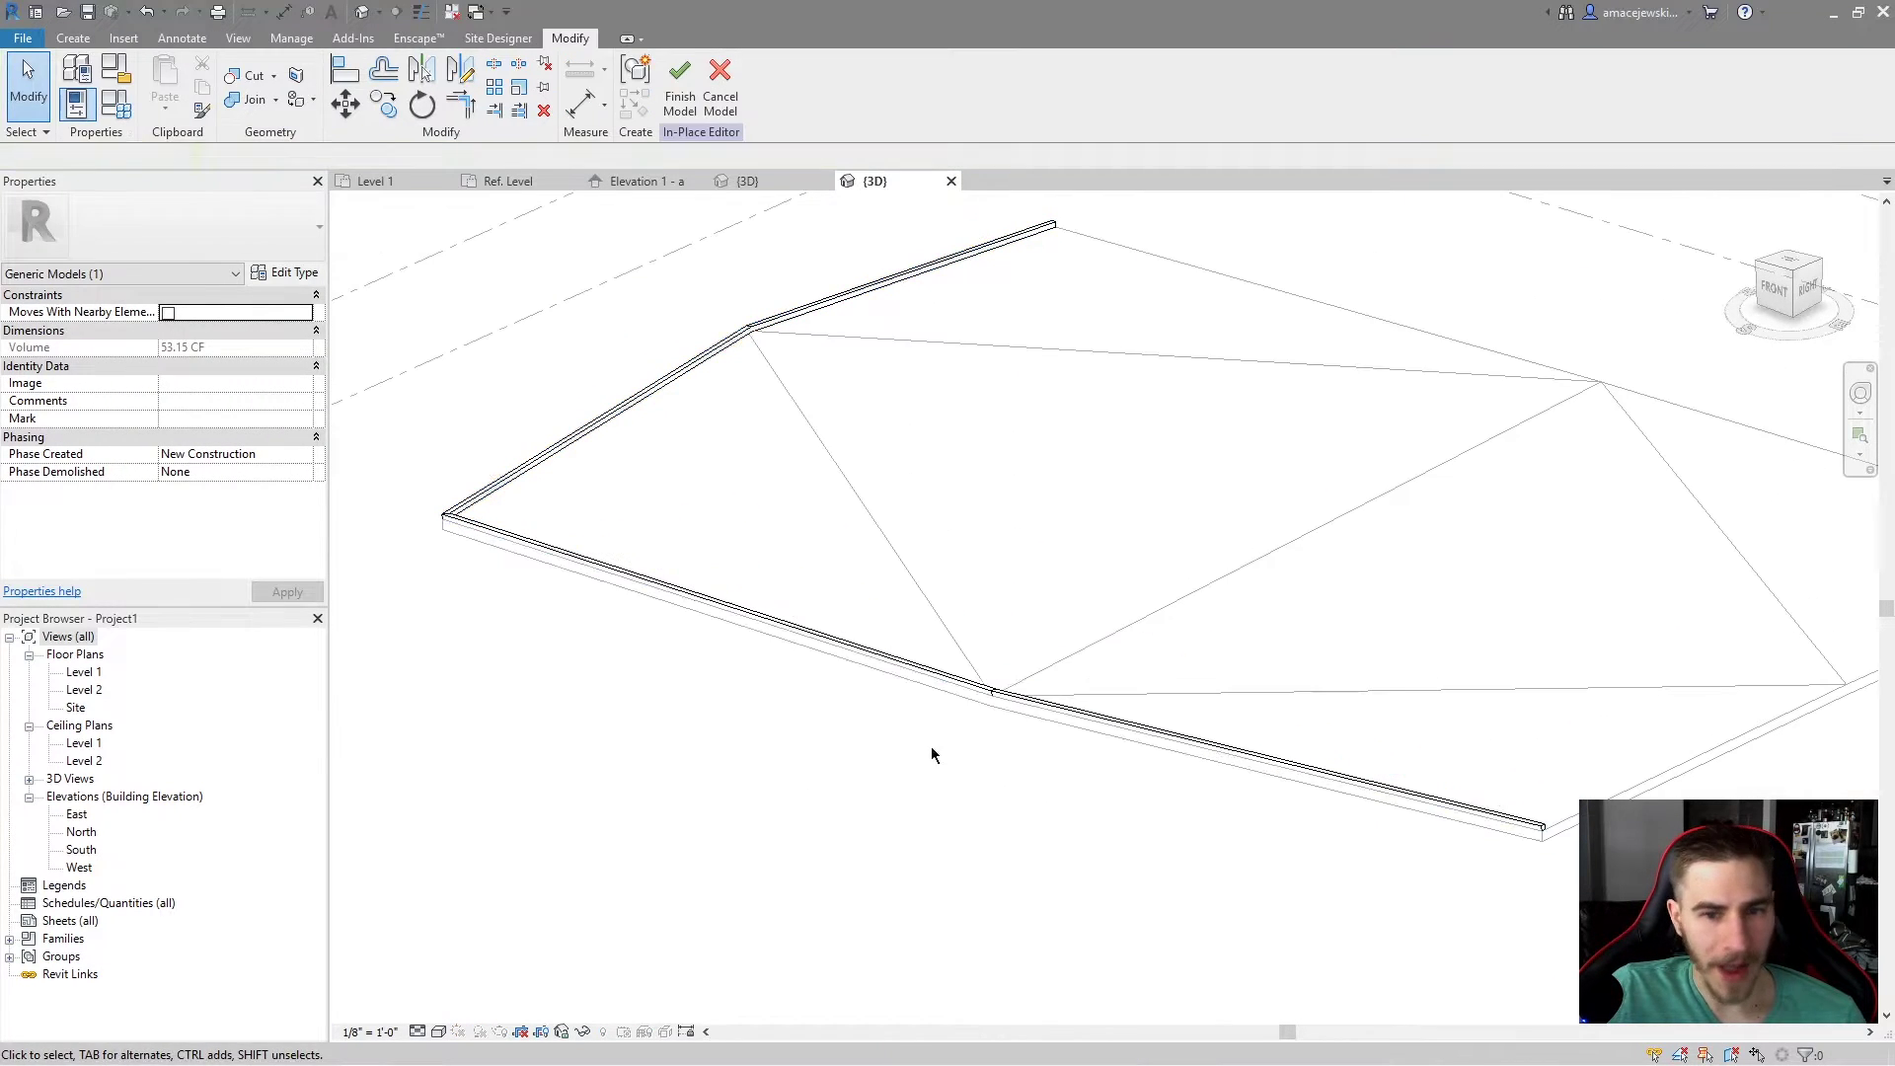
pyautogui.click(680, 84)
pyautogui.keyDown('shift'); pyautogui.moveTo(950, 809); pyautogui.dragTo(1075, 791, button='middle'); pyautogui.keyUp('shift')
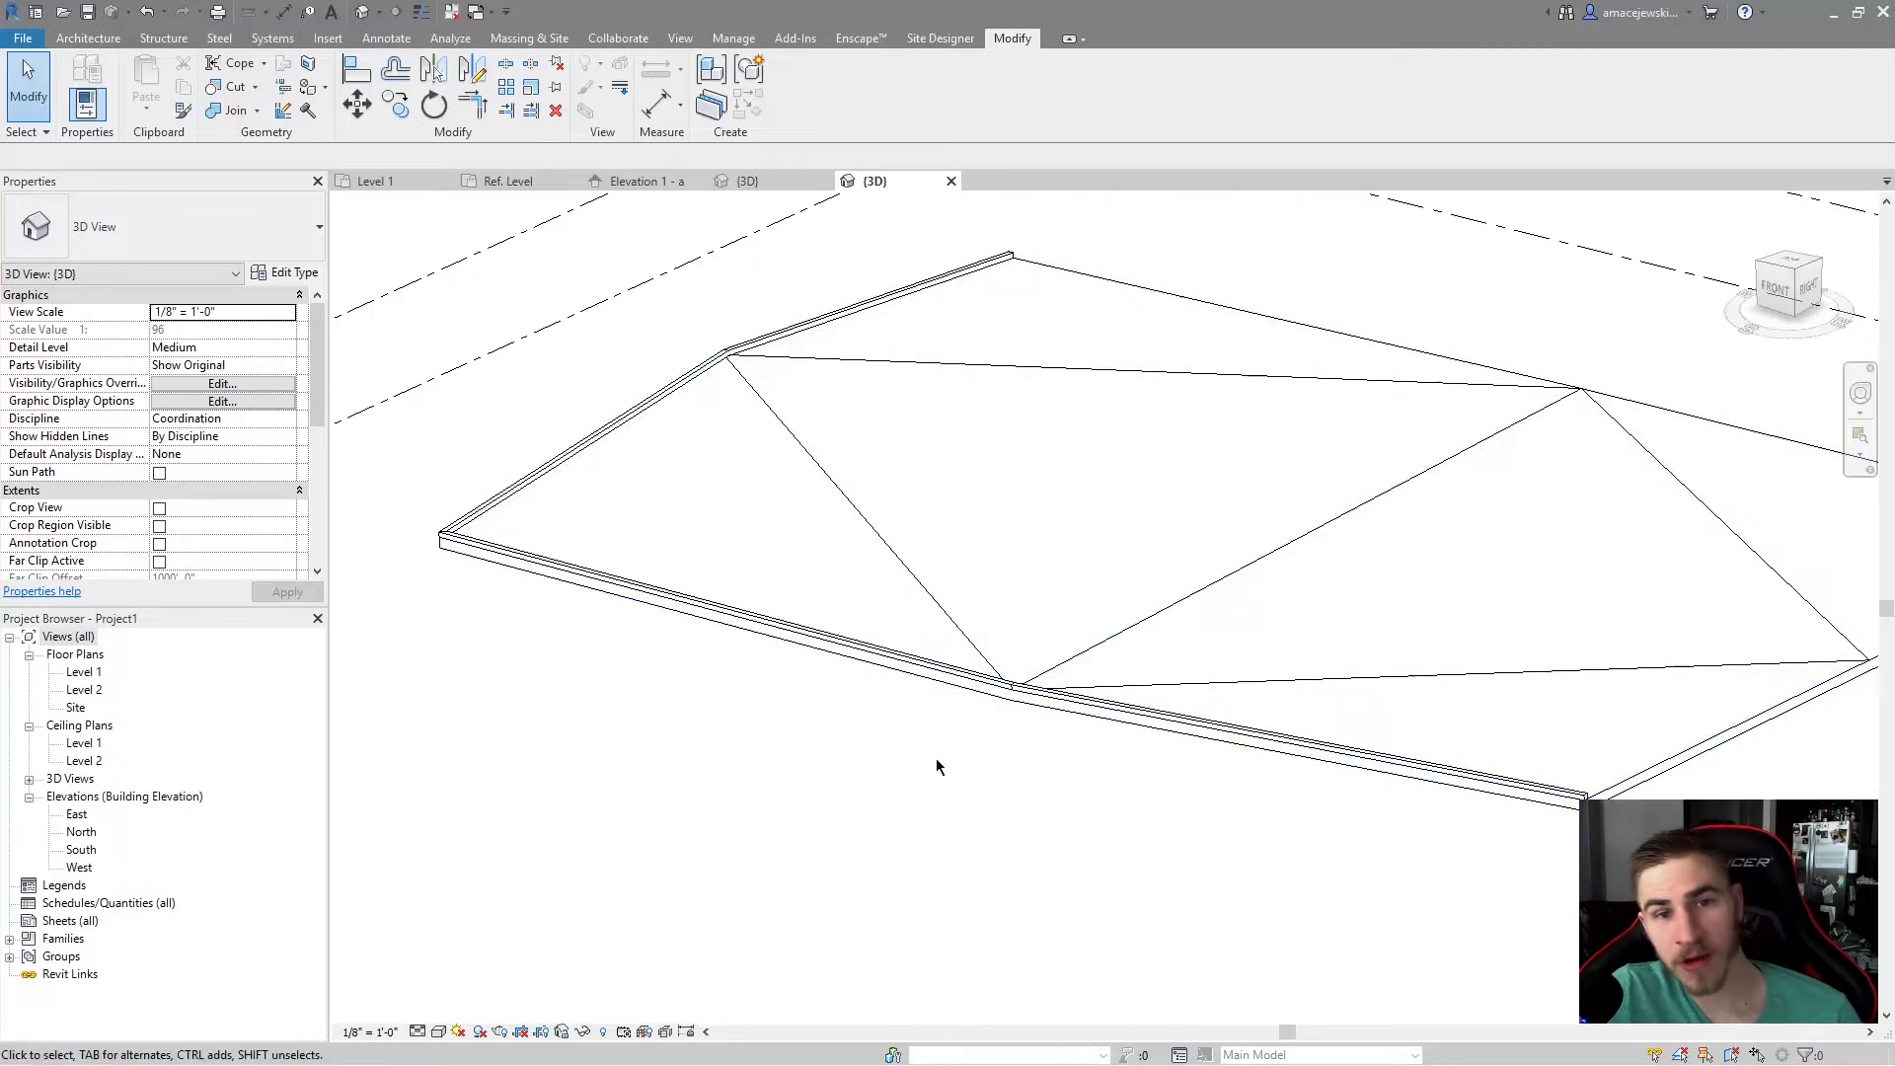
# Step: Examine how the updated curb follows the floor's left and front edges, selecting the sweep to check its full extent
pyautogui.moveTo(938, 766); pyautogui.dragTo(915, 799, button='middle')
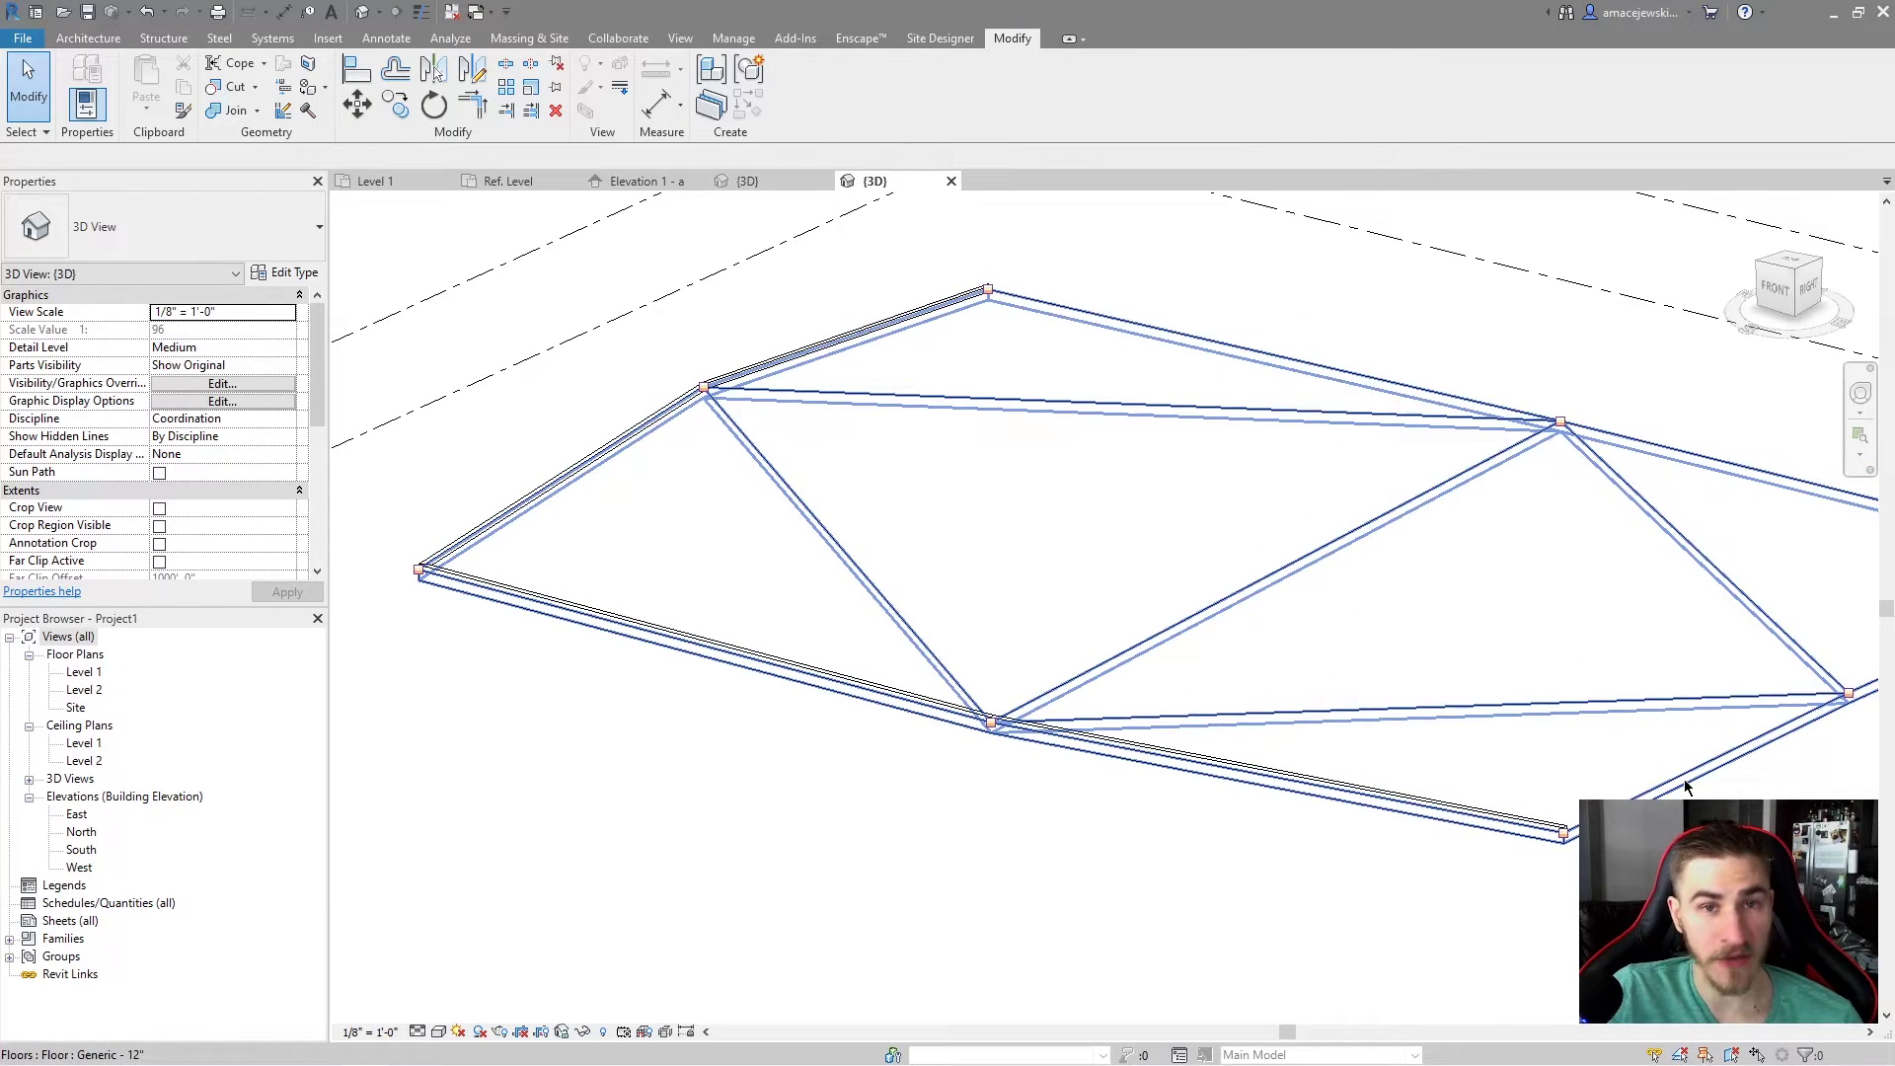
pyautogui.keyDown('shift'); pyautogui.moveTo(878, 757); pyautogui.dragTo(859, 841, button='middle'); pyautogui.keyUp('shift')
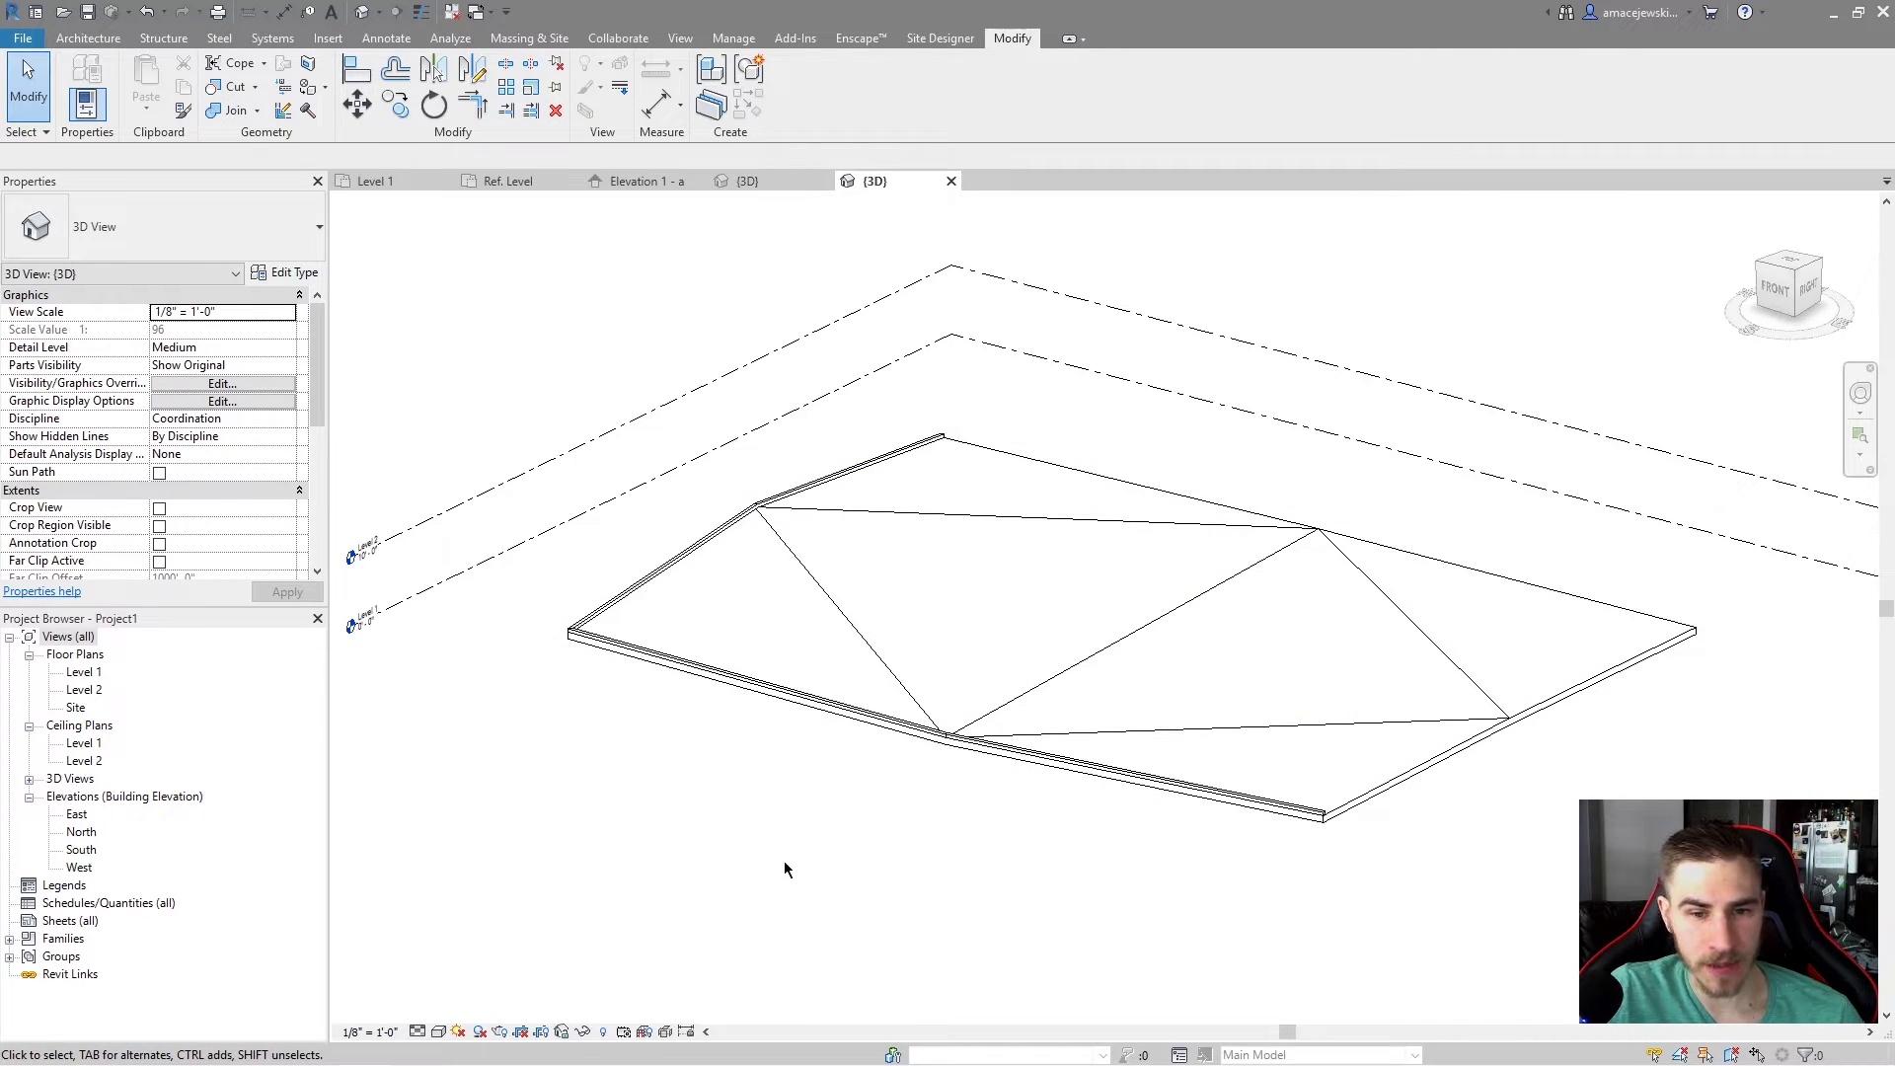
pyautogui.keyDown('shift'); pyautogui.moveTo(866, 879); pyautogui.dragTo(780, 742, button='middle'); pyautogui.keyUp('shift')
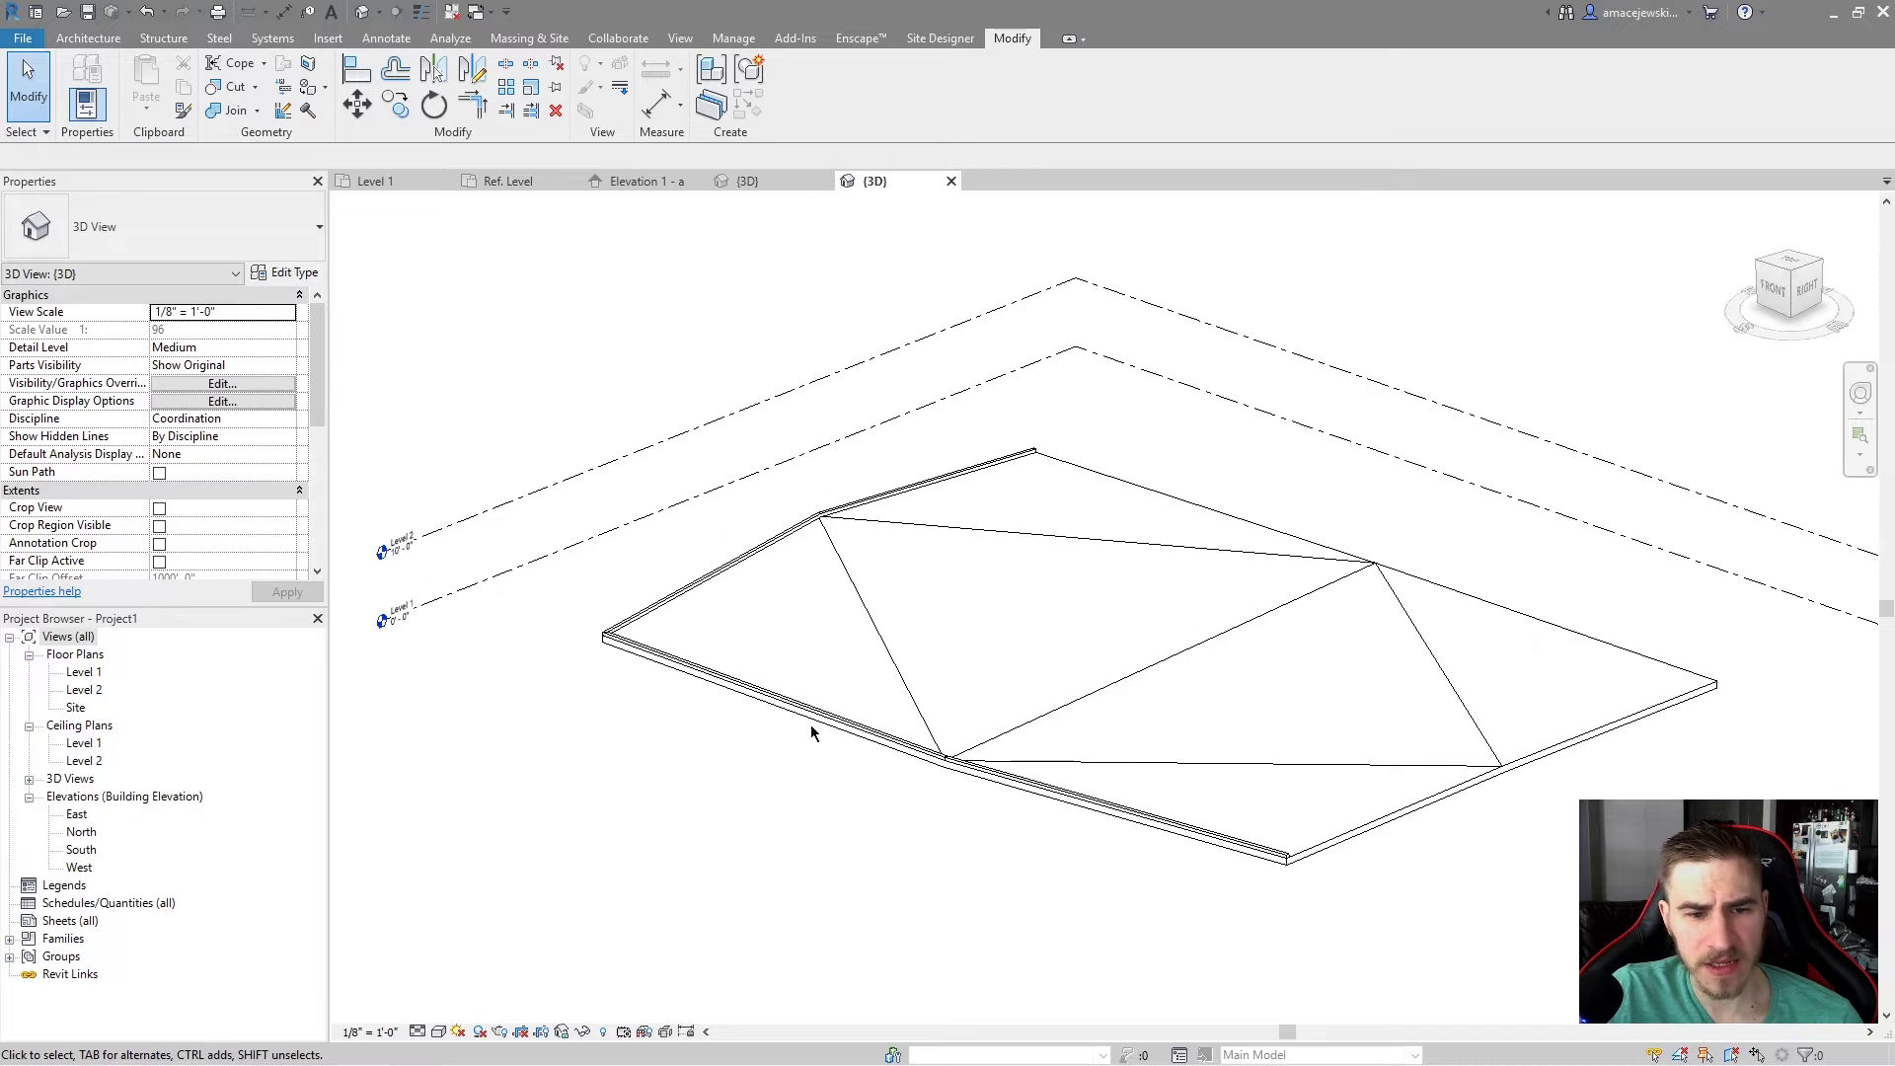
pyautogui.press('Tab')
pyautogui.press('Tab')
pyautogui.press('Tab')
pyautogui.press('Tab')
pyautogui.press('Tab')
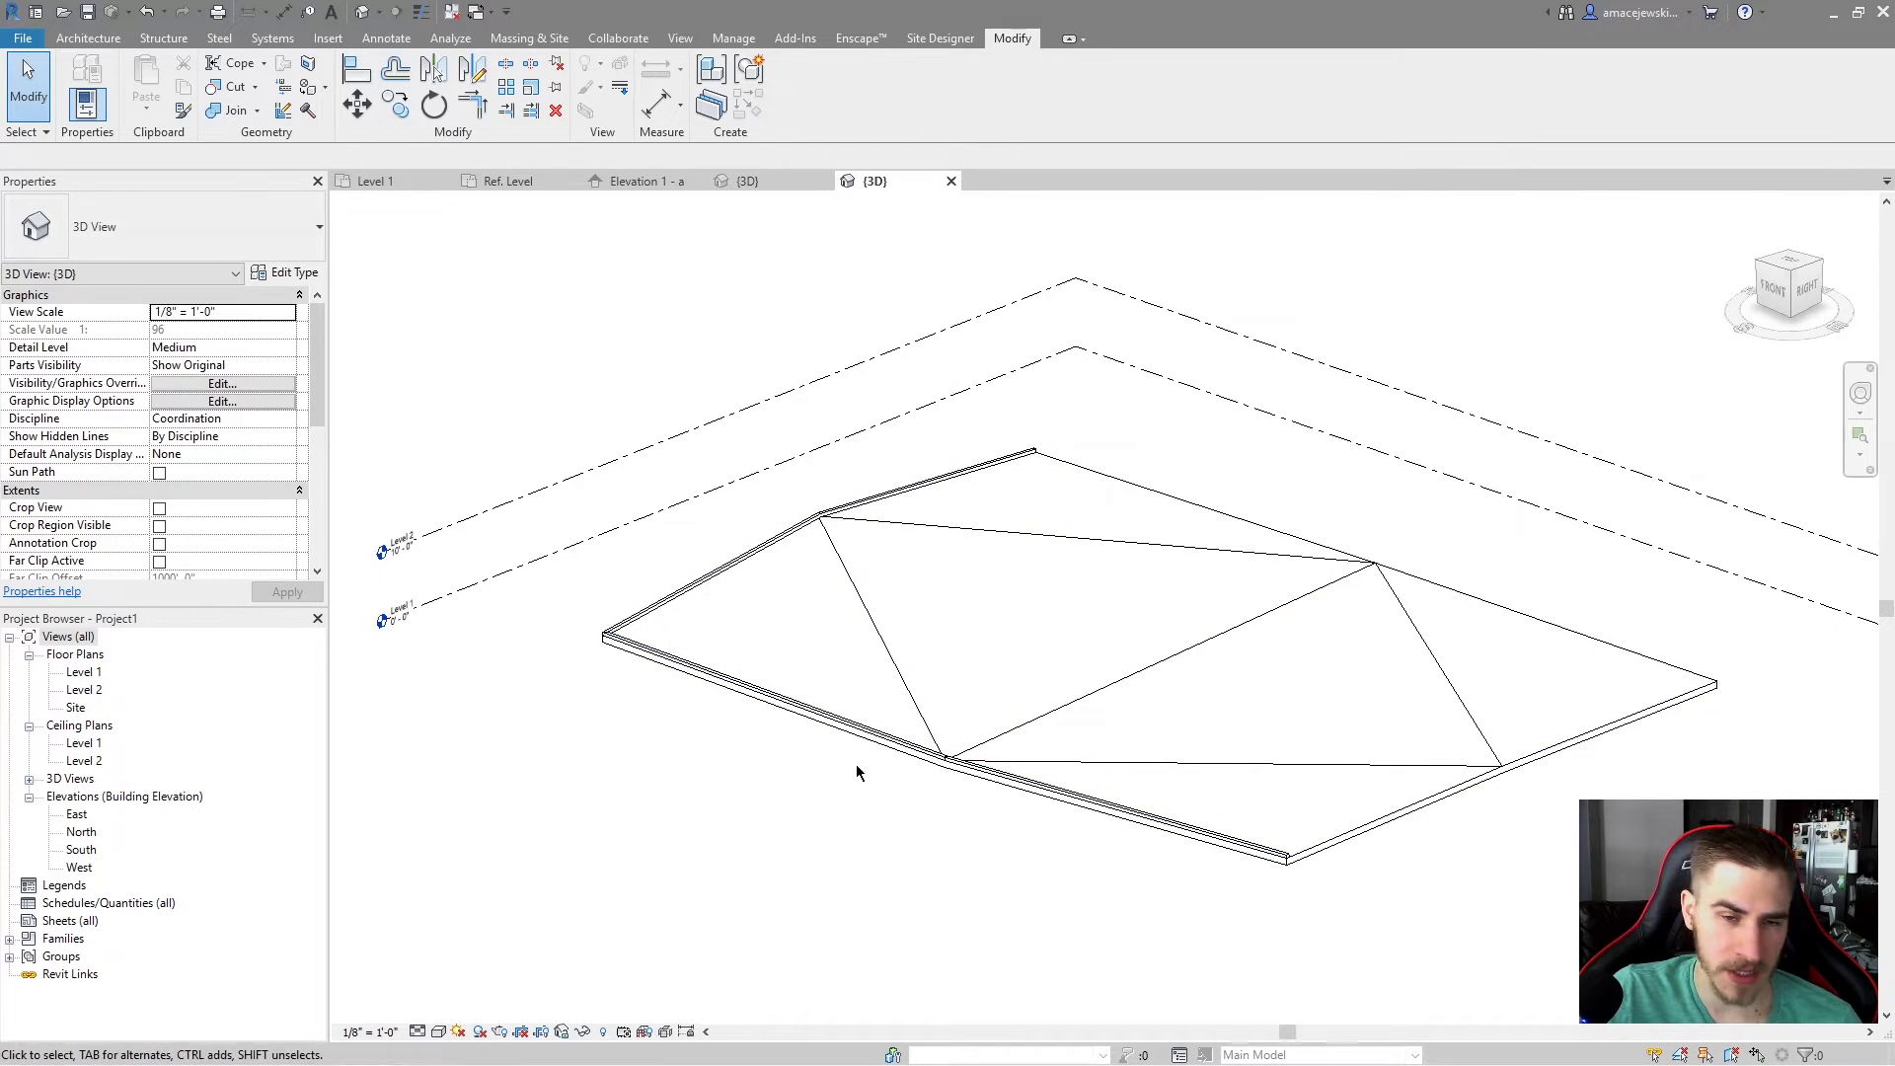
pyautogui.click(815, 713)
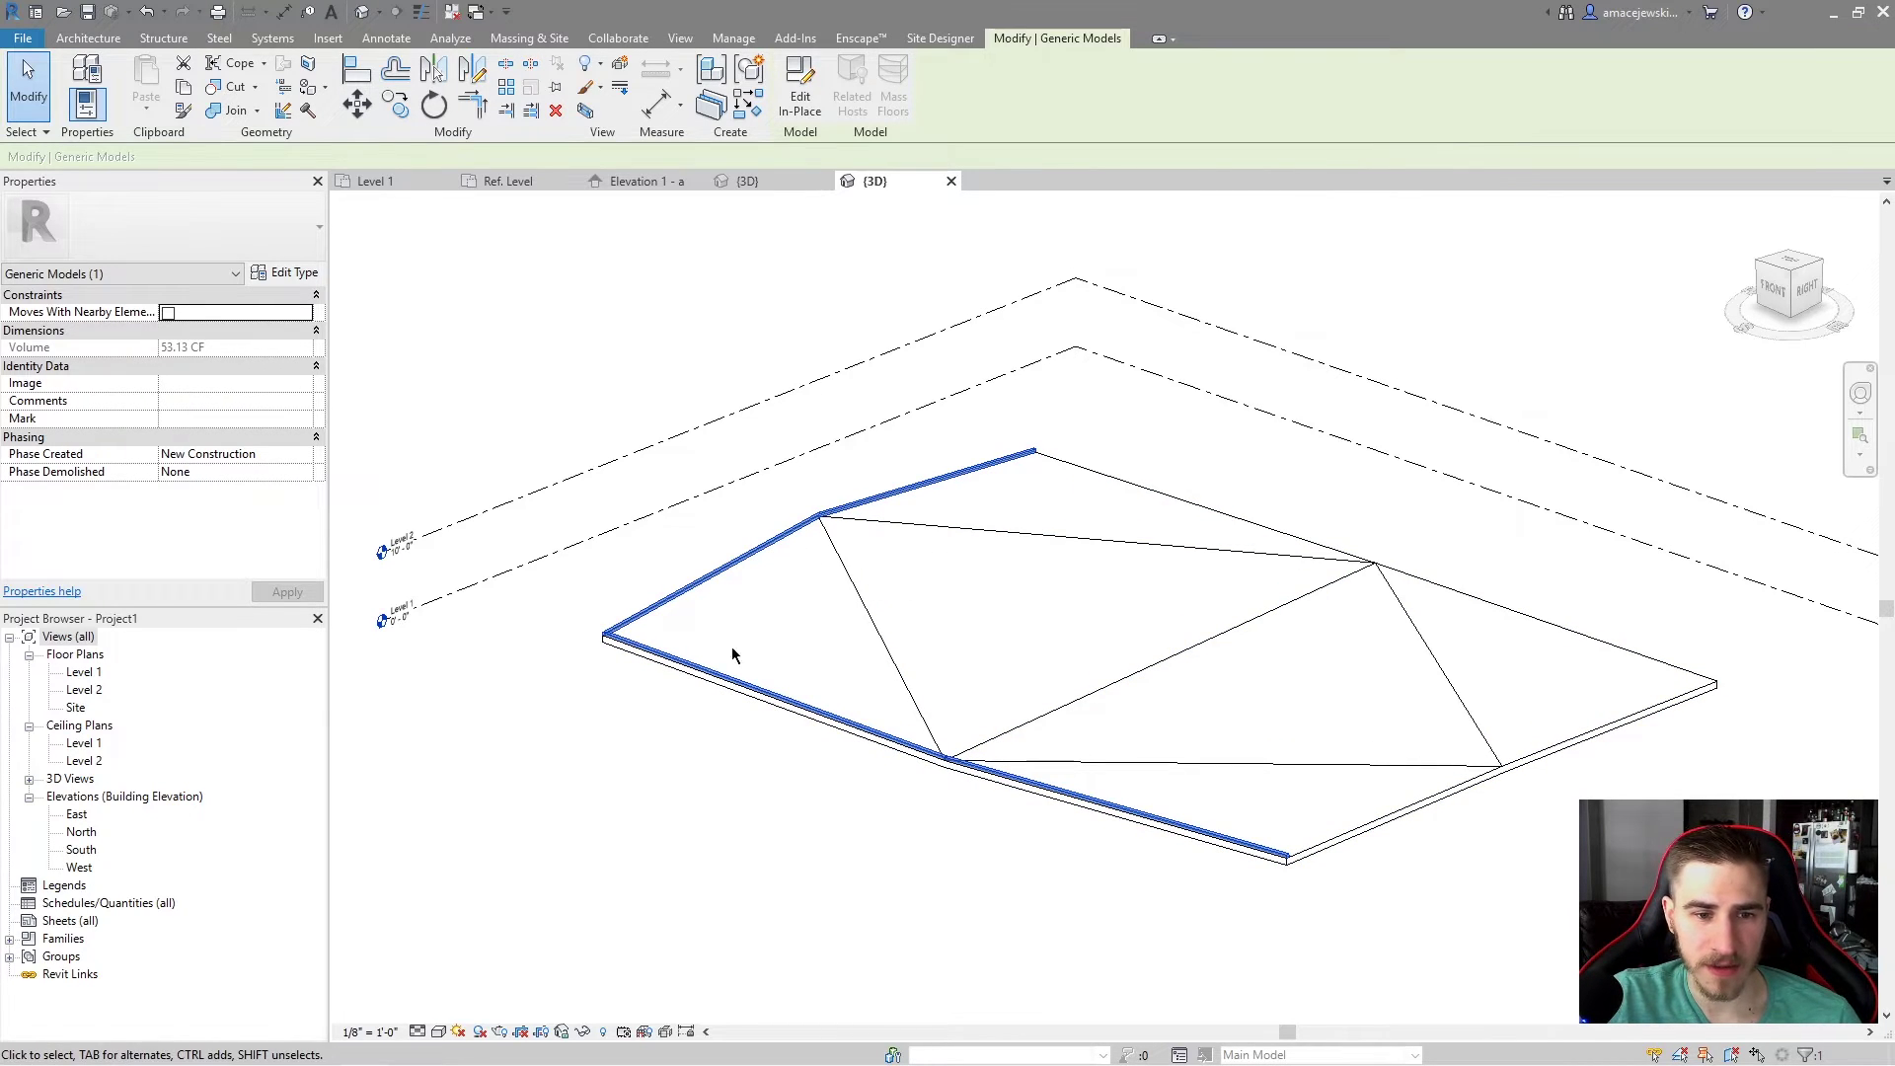
pyautogui.press('Escape')
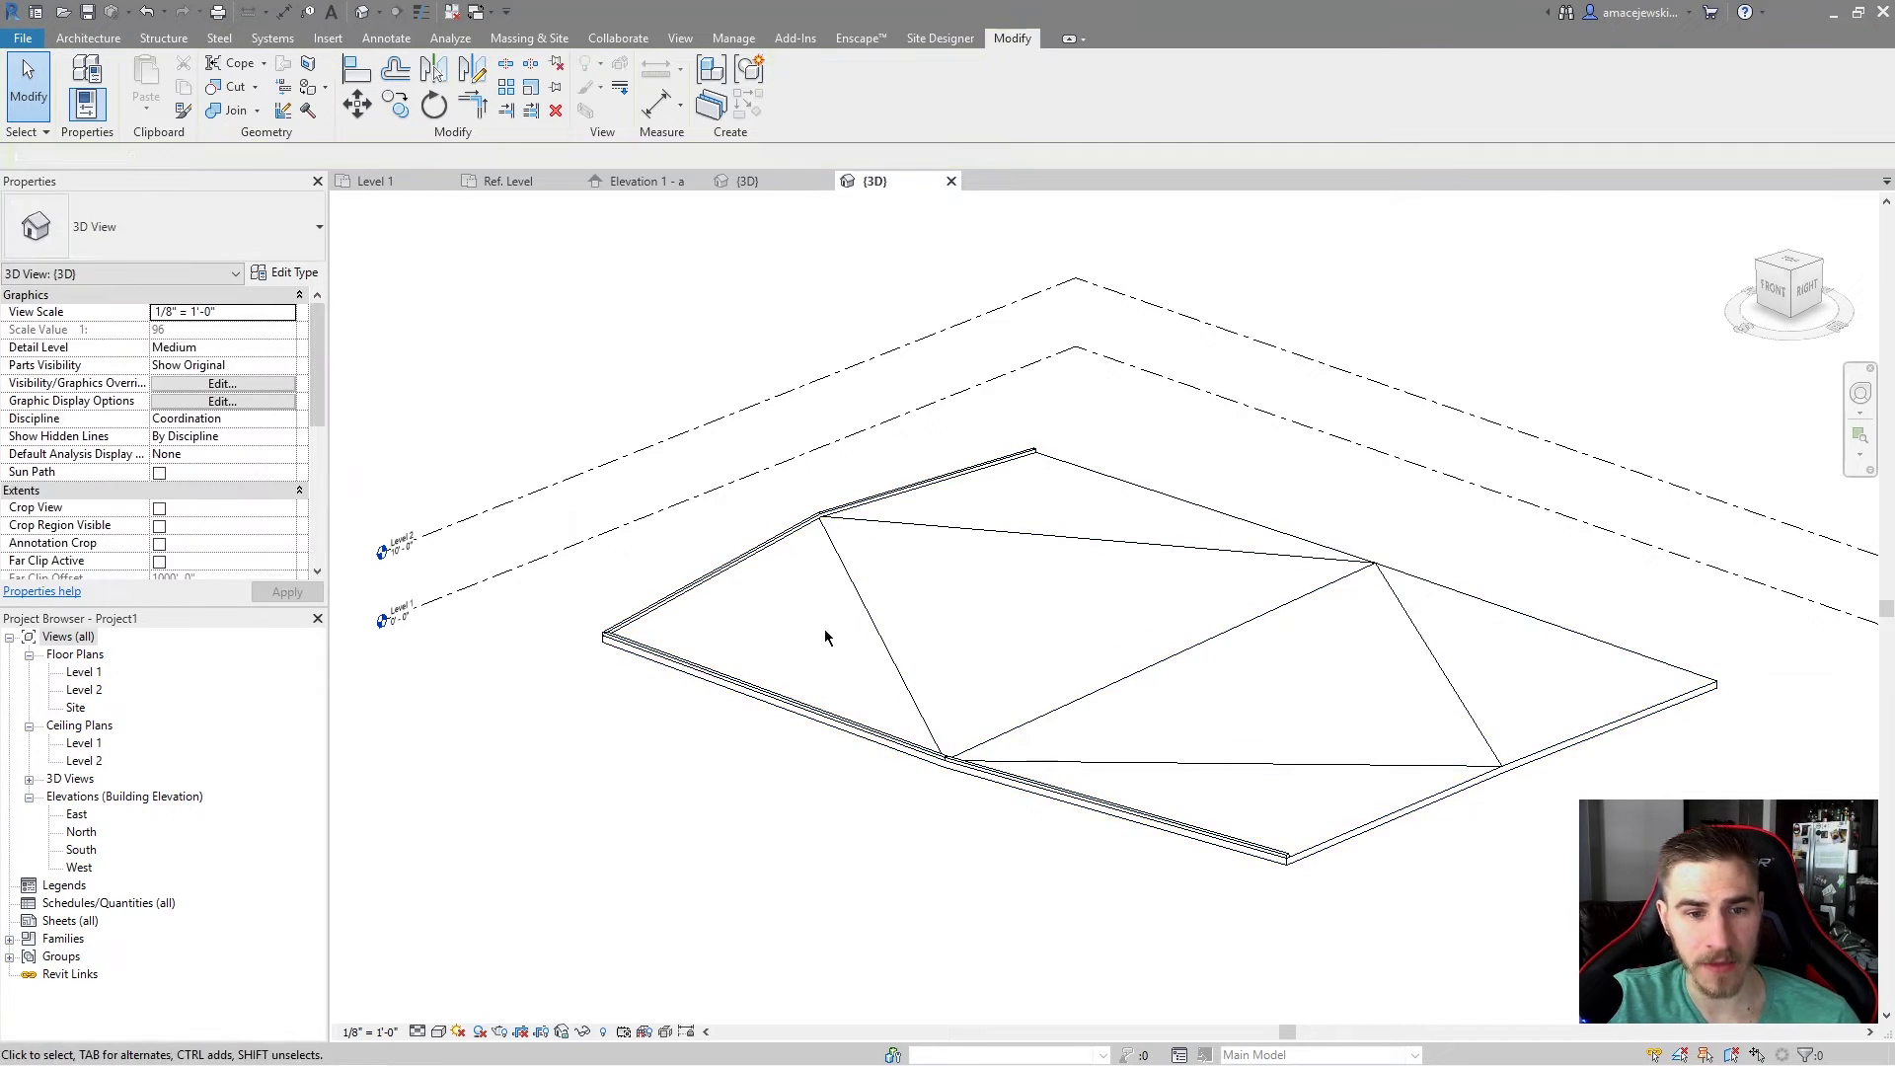
pyautogui.click(742, 686)
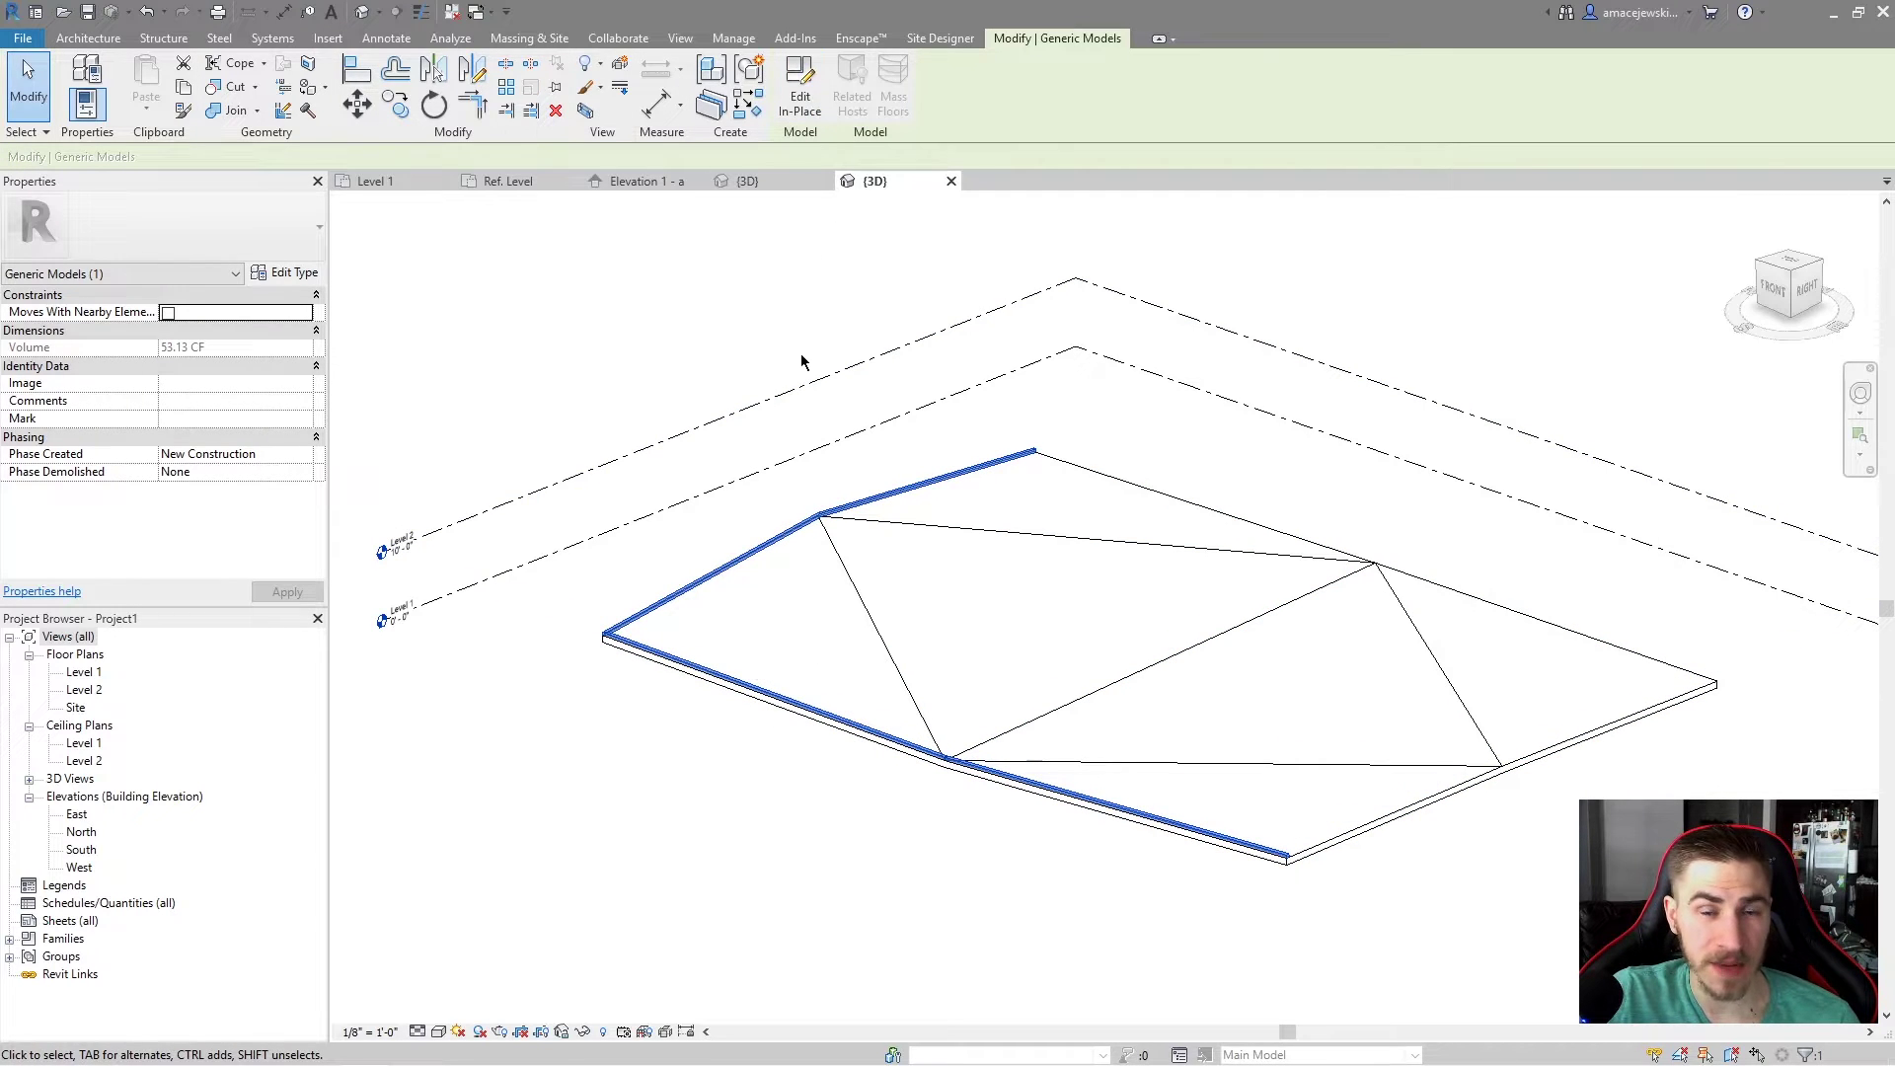
pyautogui.click(702, 801)
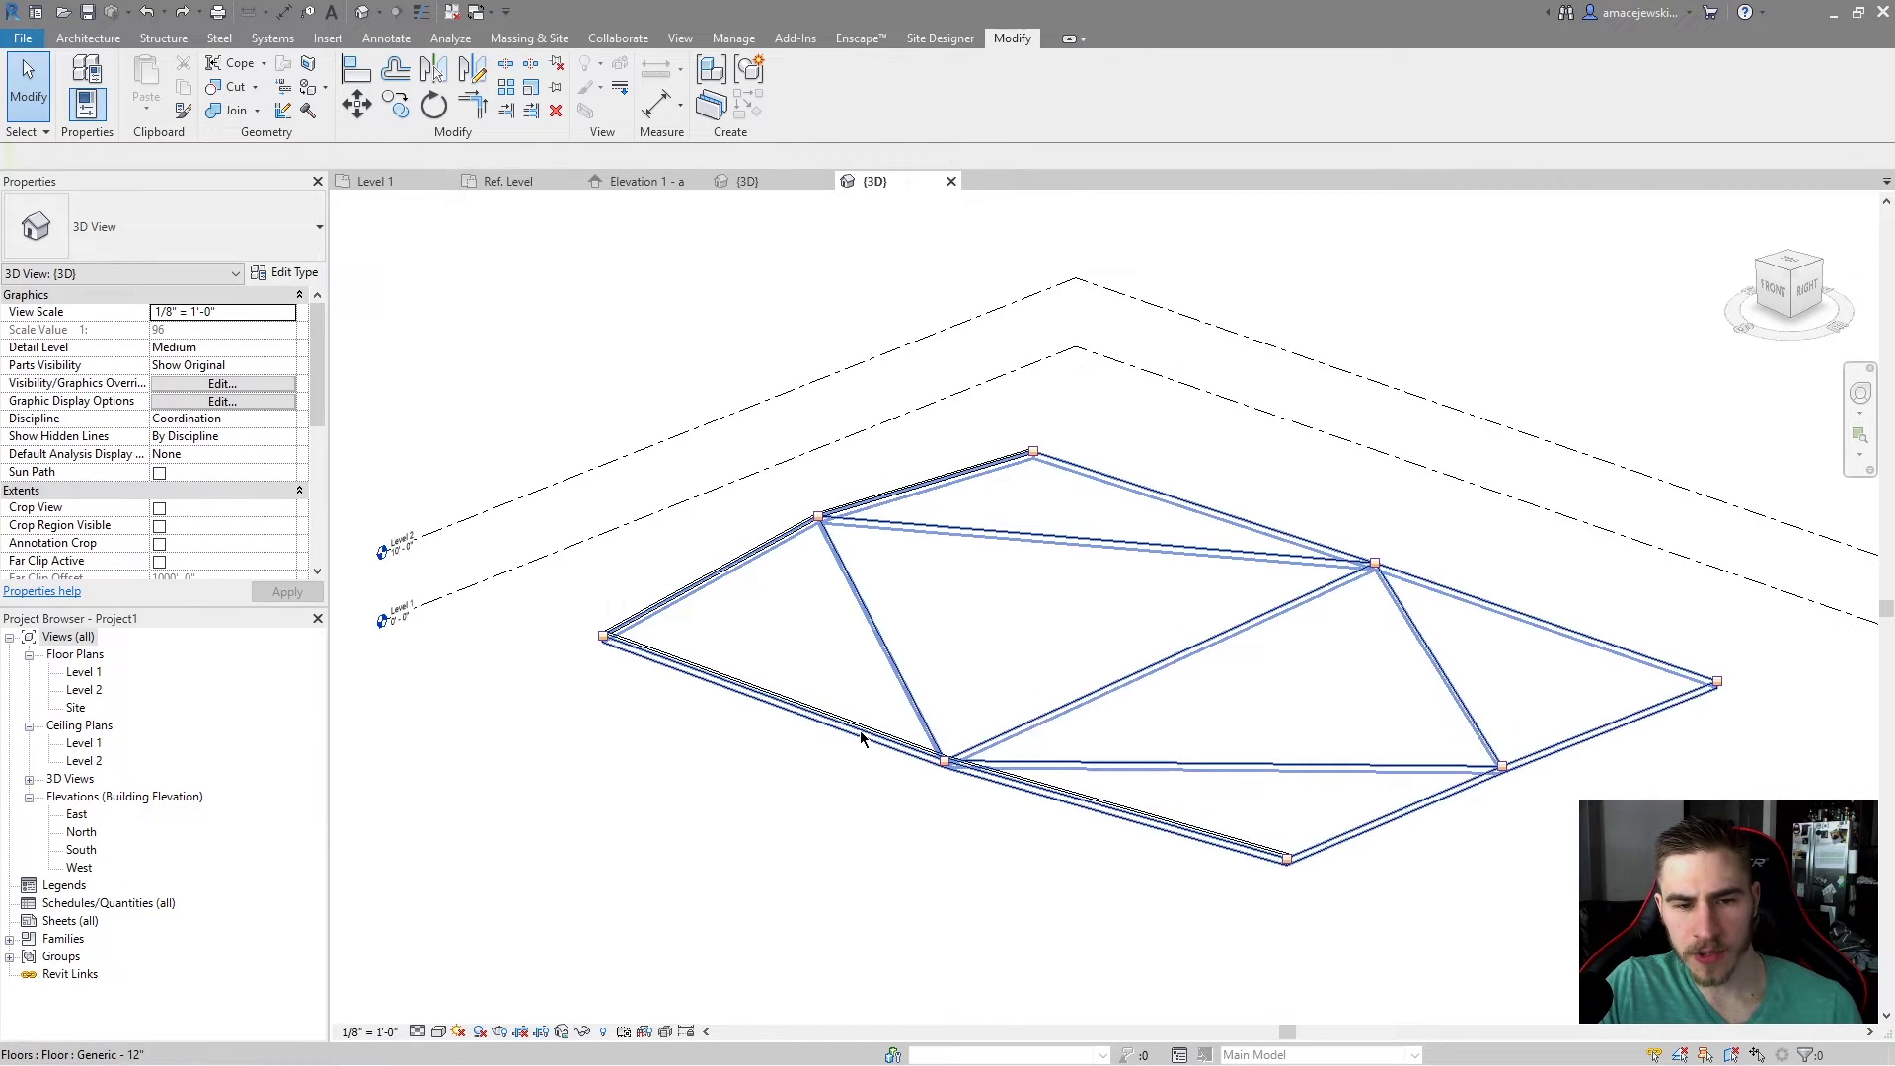
# Step: Open the curb's in-place model, edit its sweep, and select the profile on the path for changing
pyautogui.click(1097, 804)
pyautogui.click(1007, 857)
pyautogui.press('Tab')
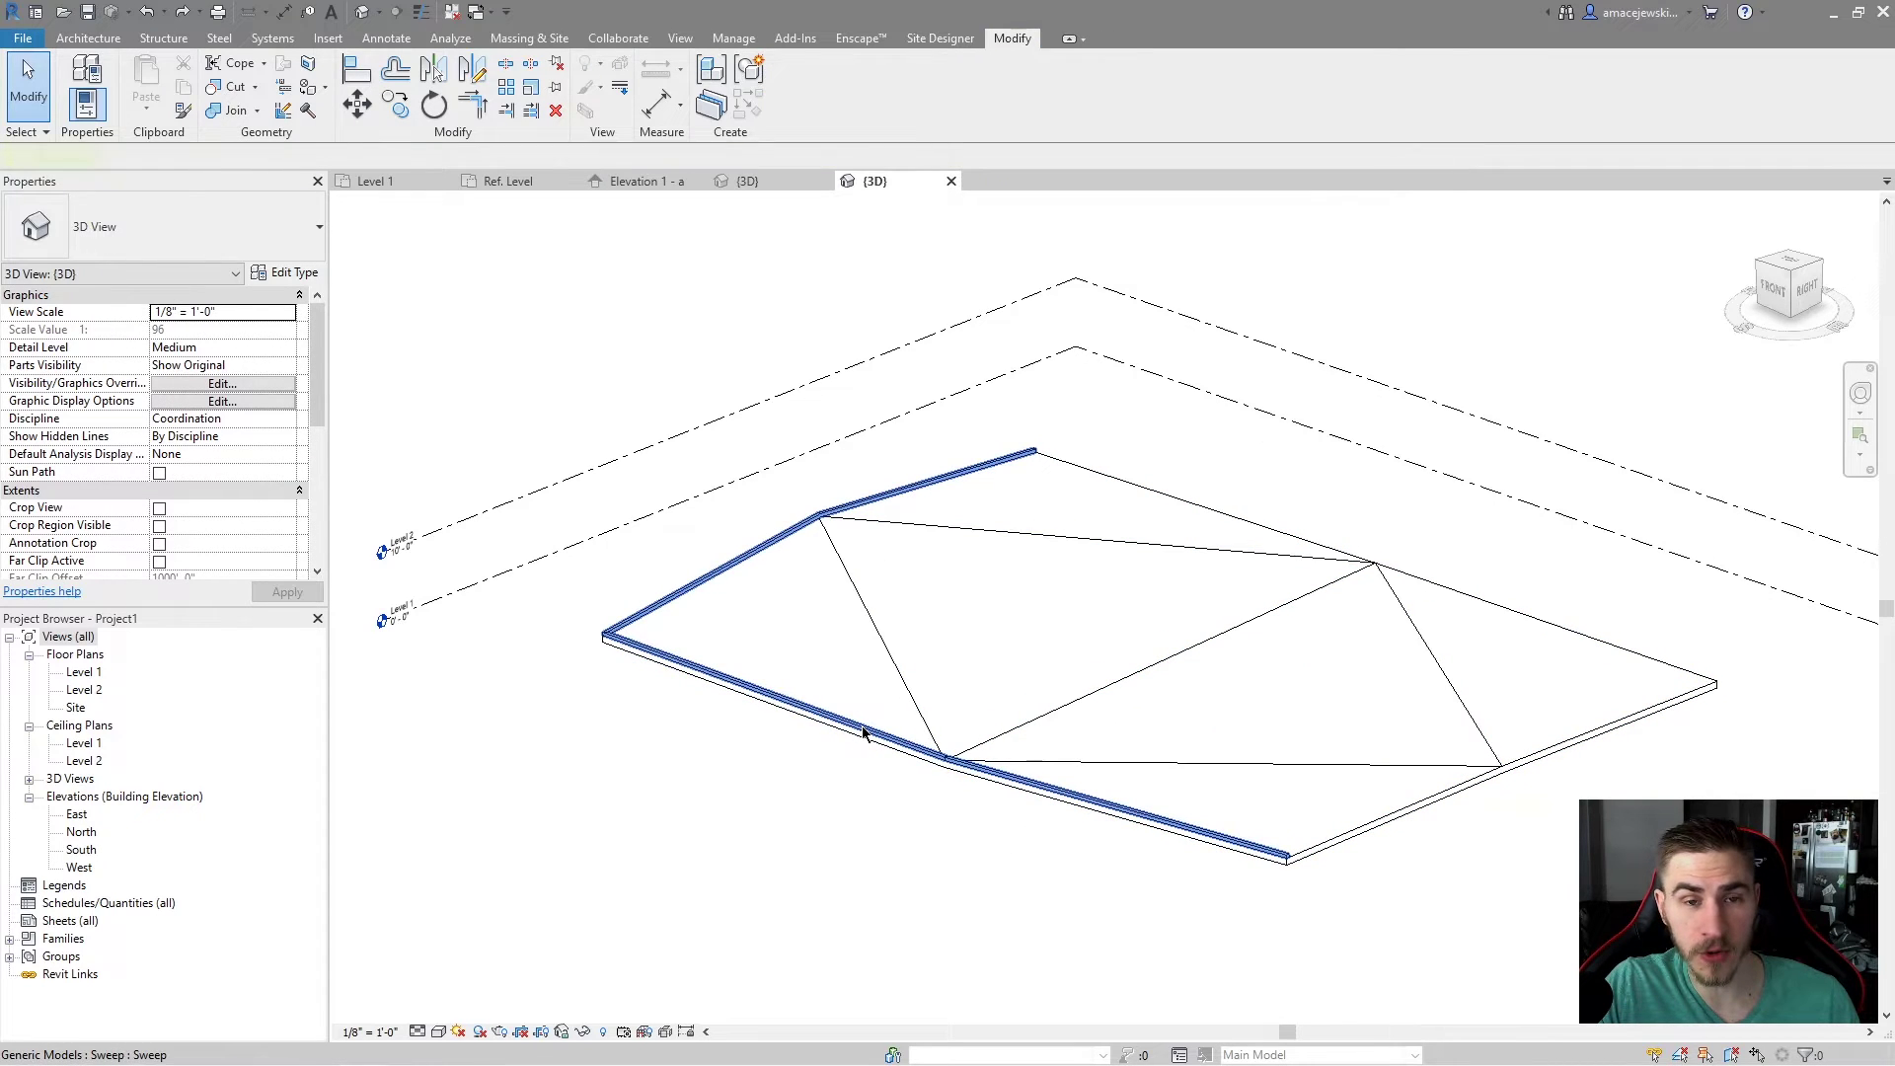
pyautogui.click(858, 732)
pyautogui.click(800, 89)
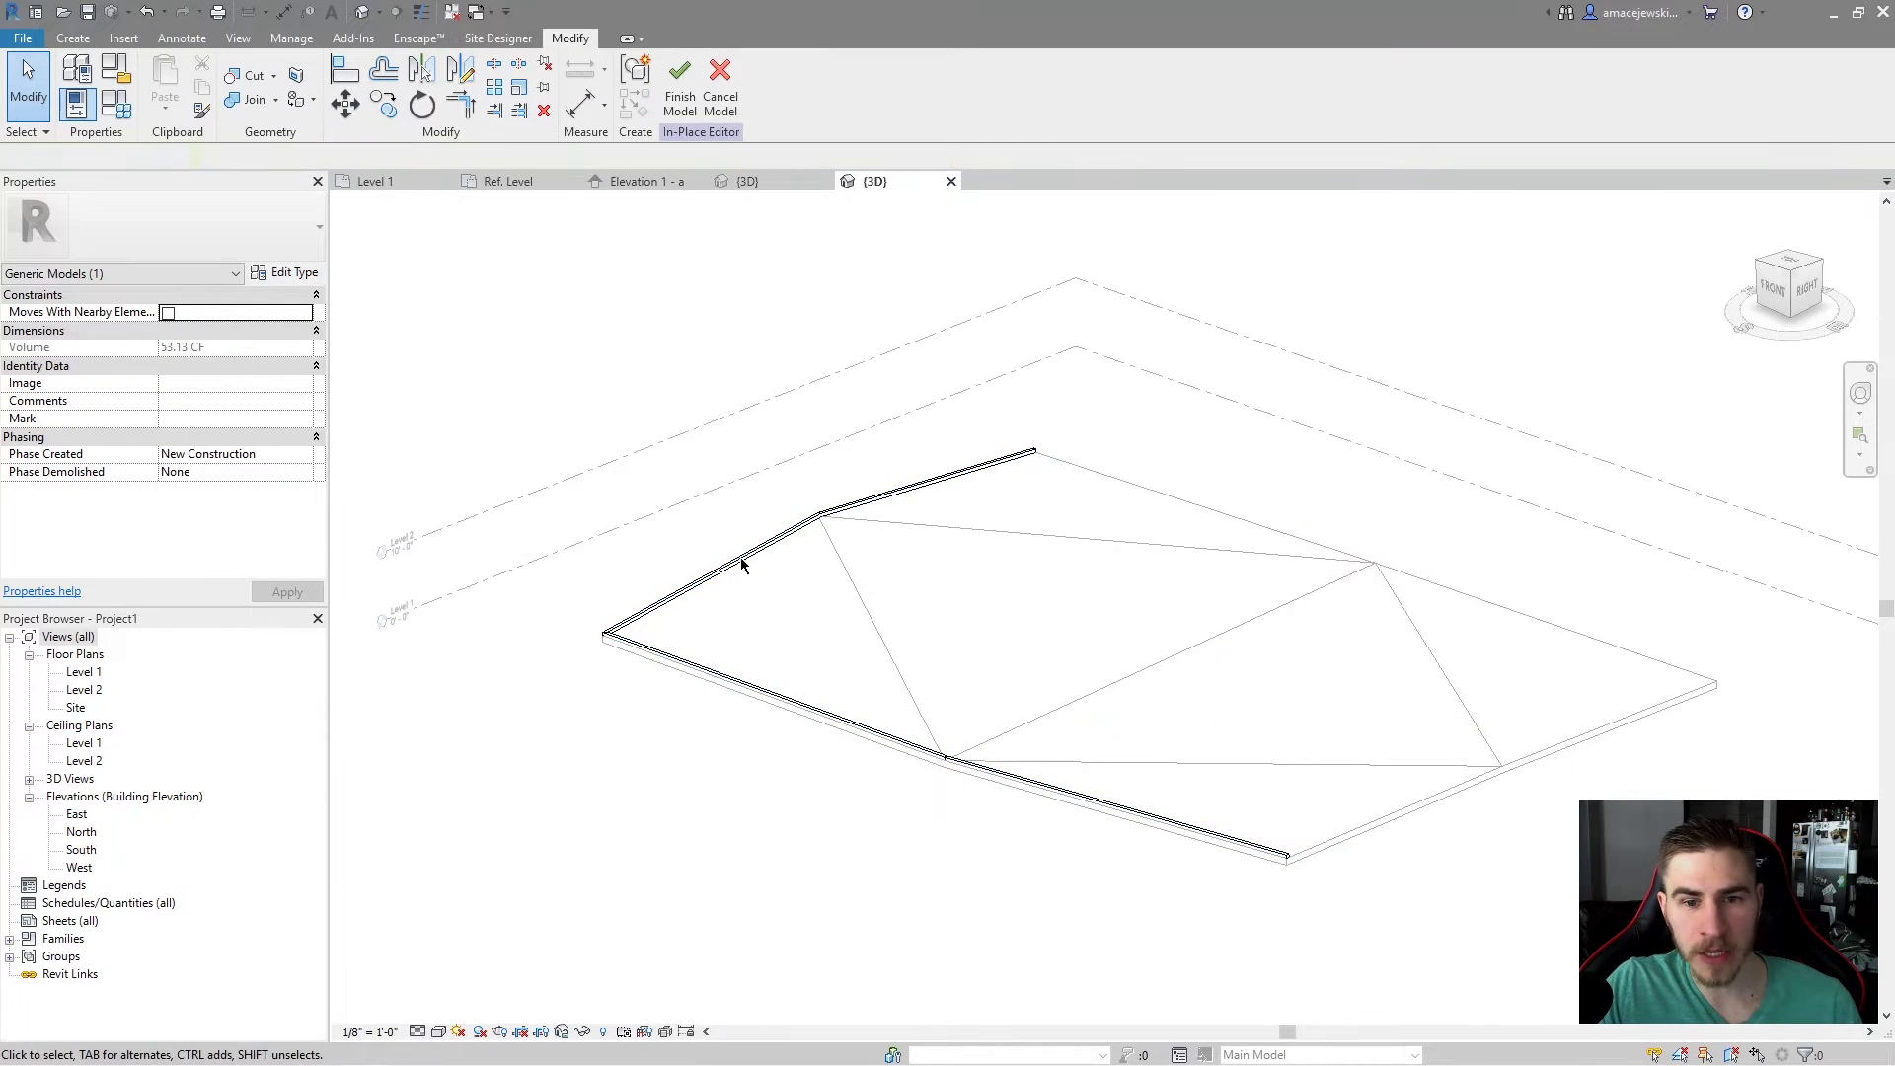
pyautogui.click(791, 706)
pyautogui.doubleClick(790, 707)
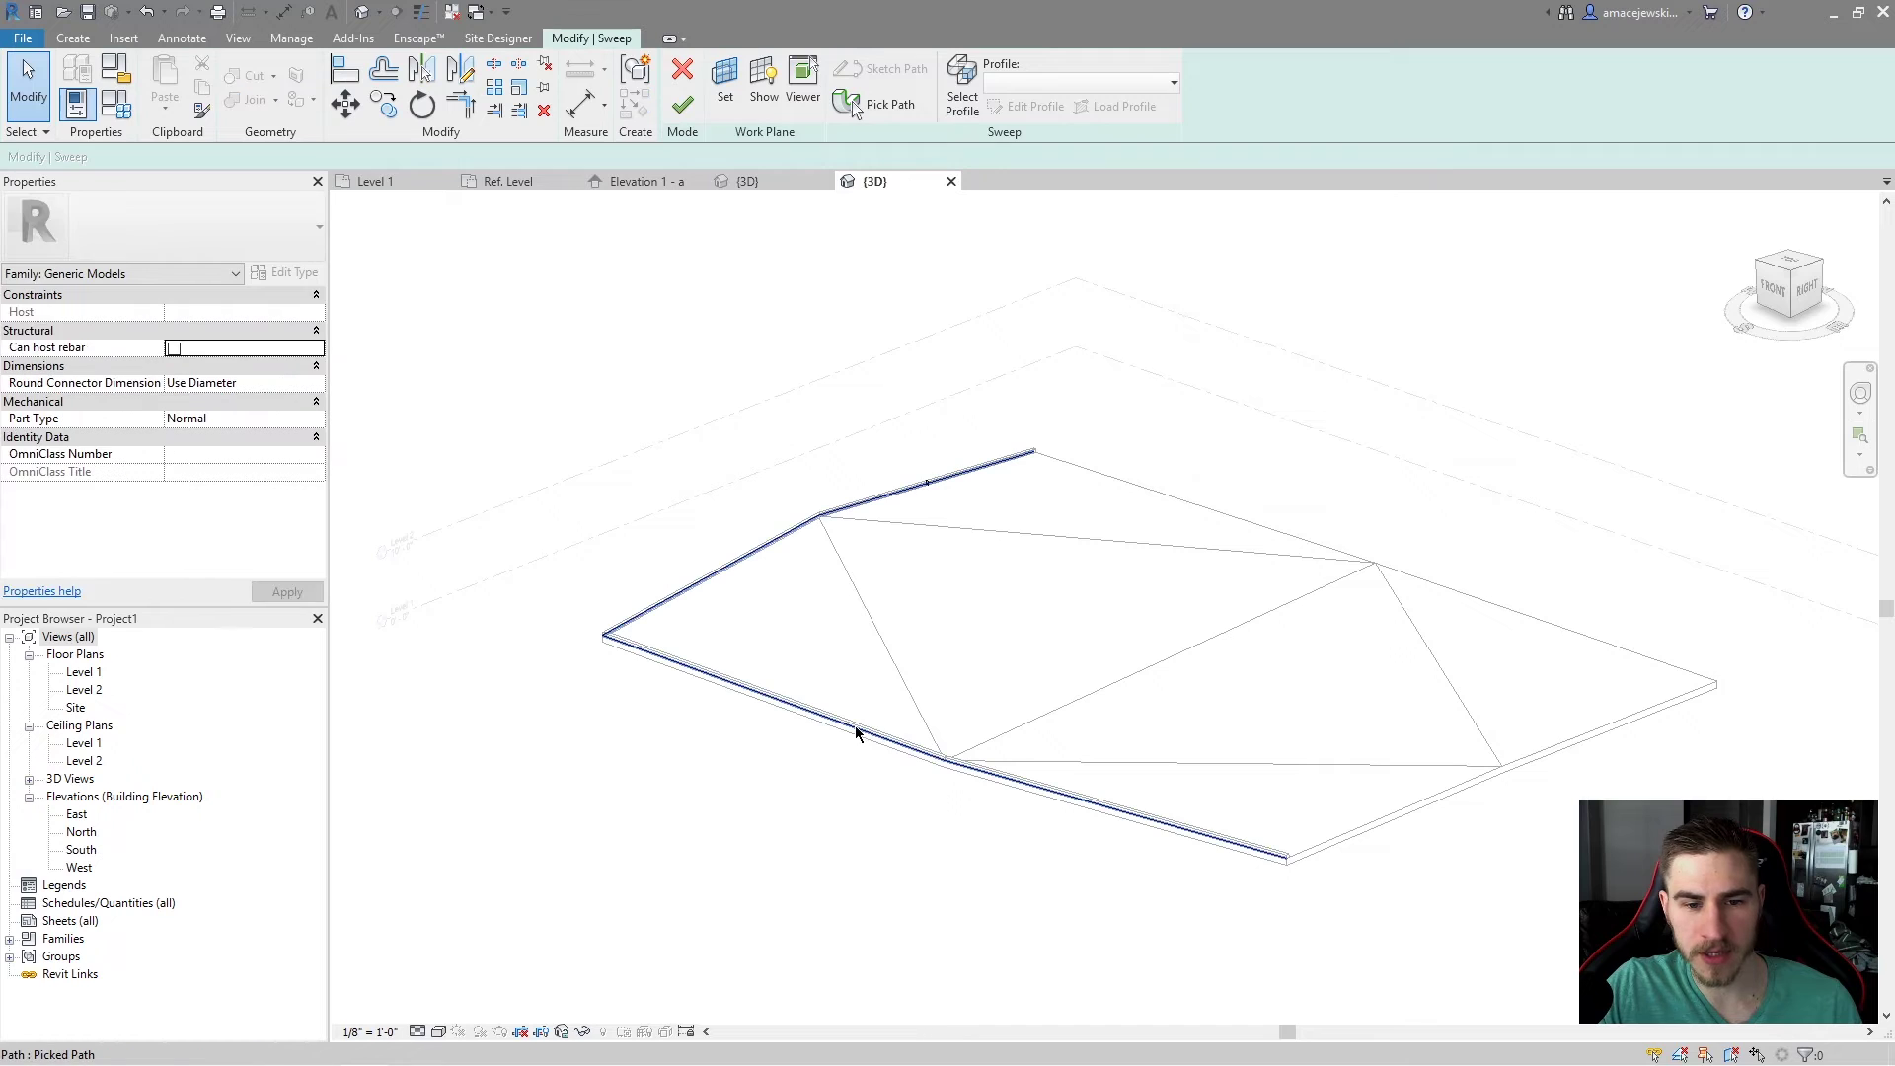
pyautogui.keyDown('shift'); pyautogui.moveTo(832, 637); pyautogui.dragTo(968, 389, button='middle'); pyautogui.keyUp('shift')
pyautogui.click(959, 104)
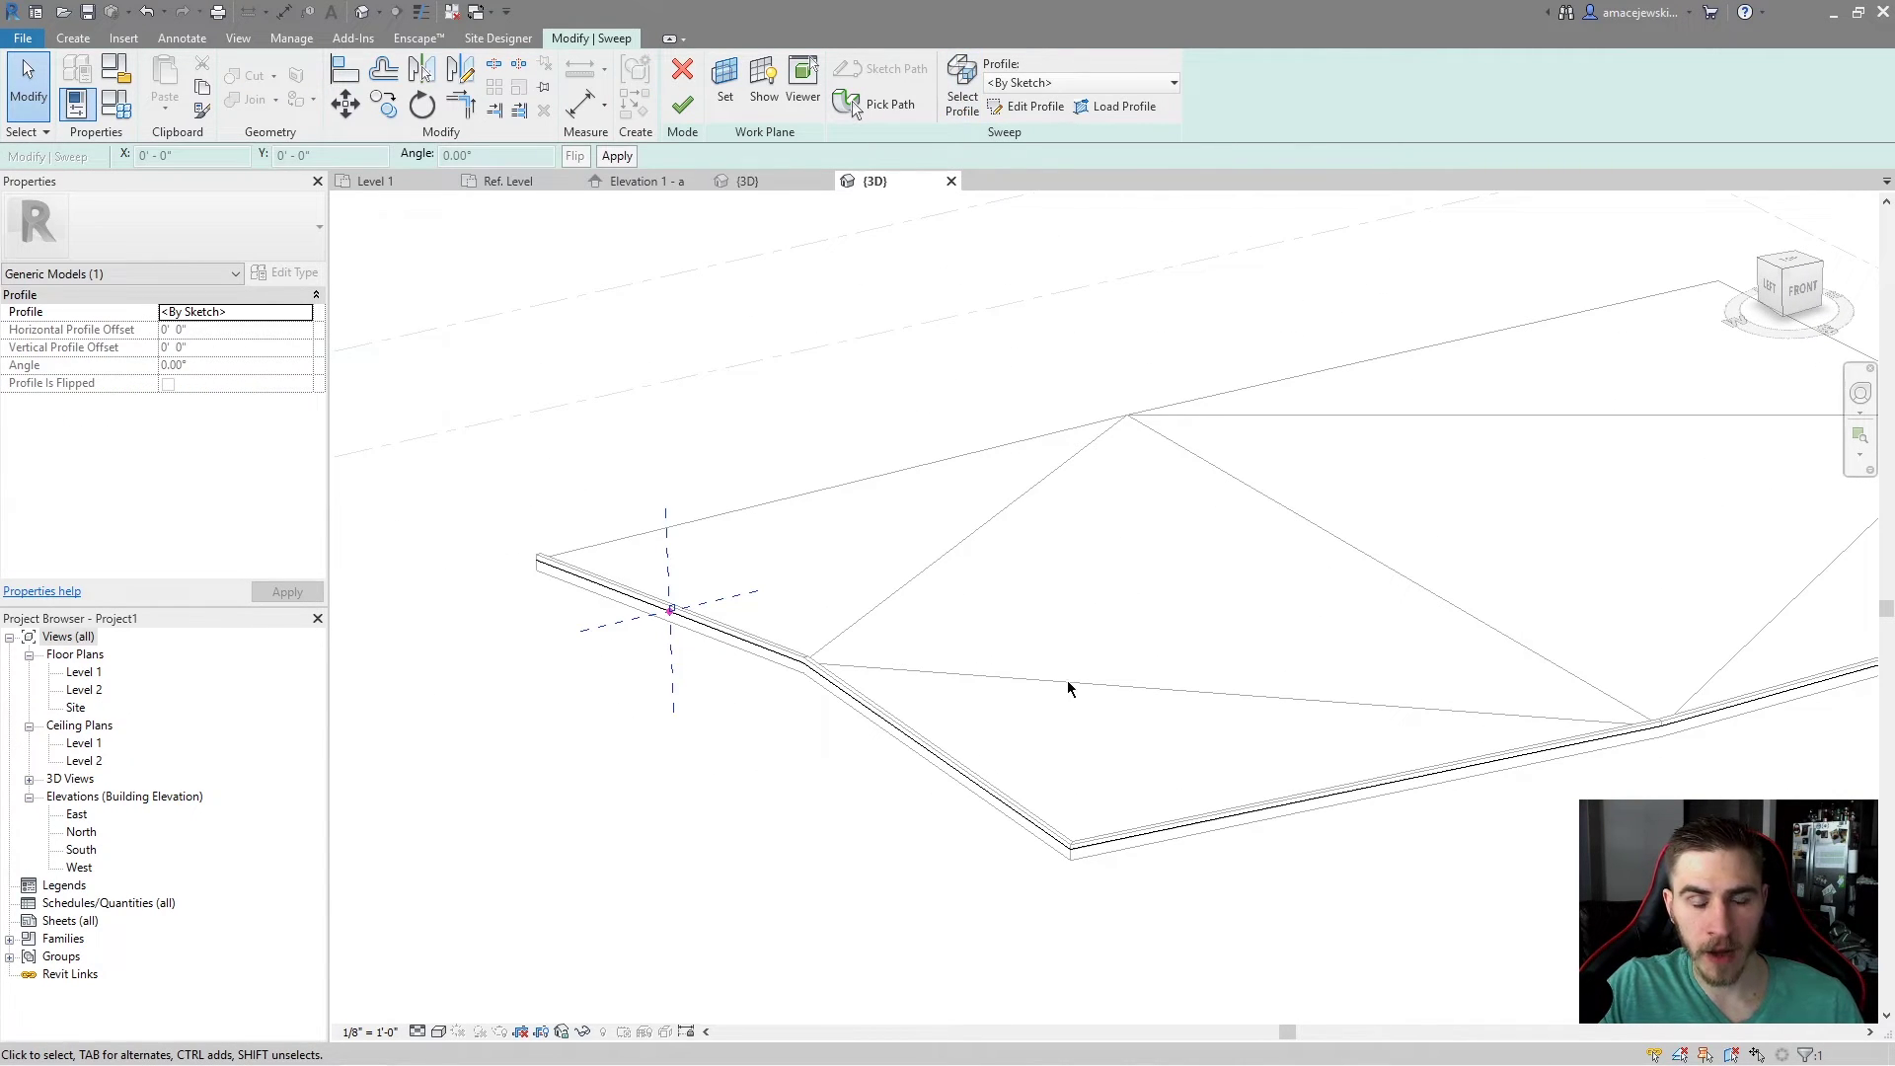
# Step: Browse the loaded profiles and replace the sketched profile with Gutter Profile-Bevel 6" x 6"
pyautogui.click(1085, 83)
pyautogui.scroll(-7, 1091, 167)
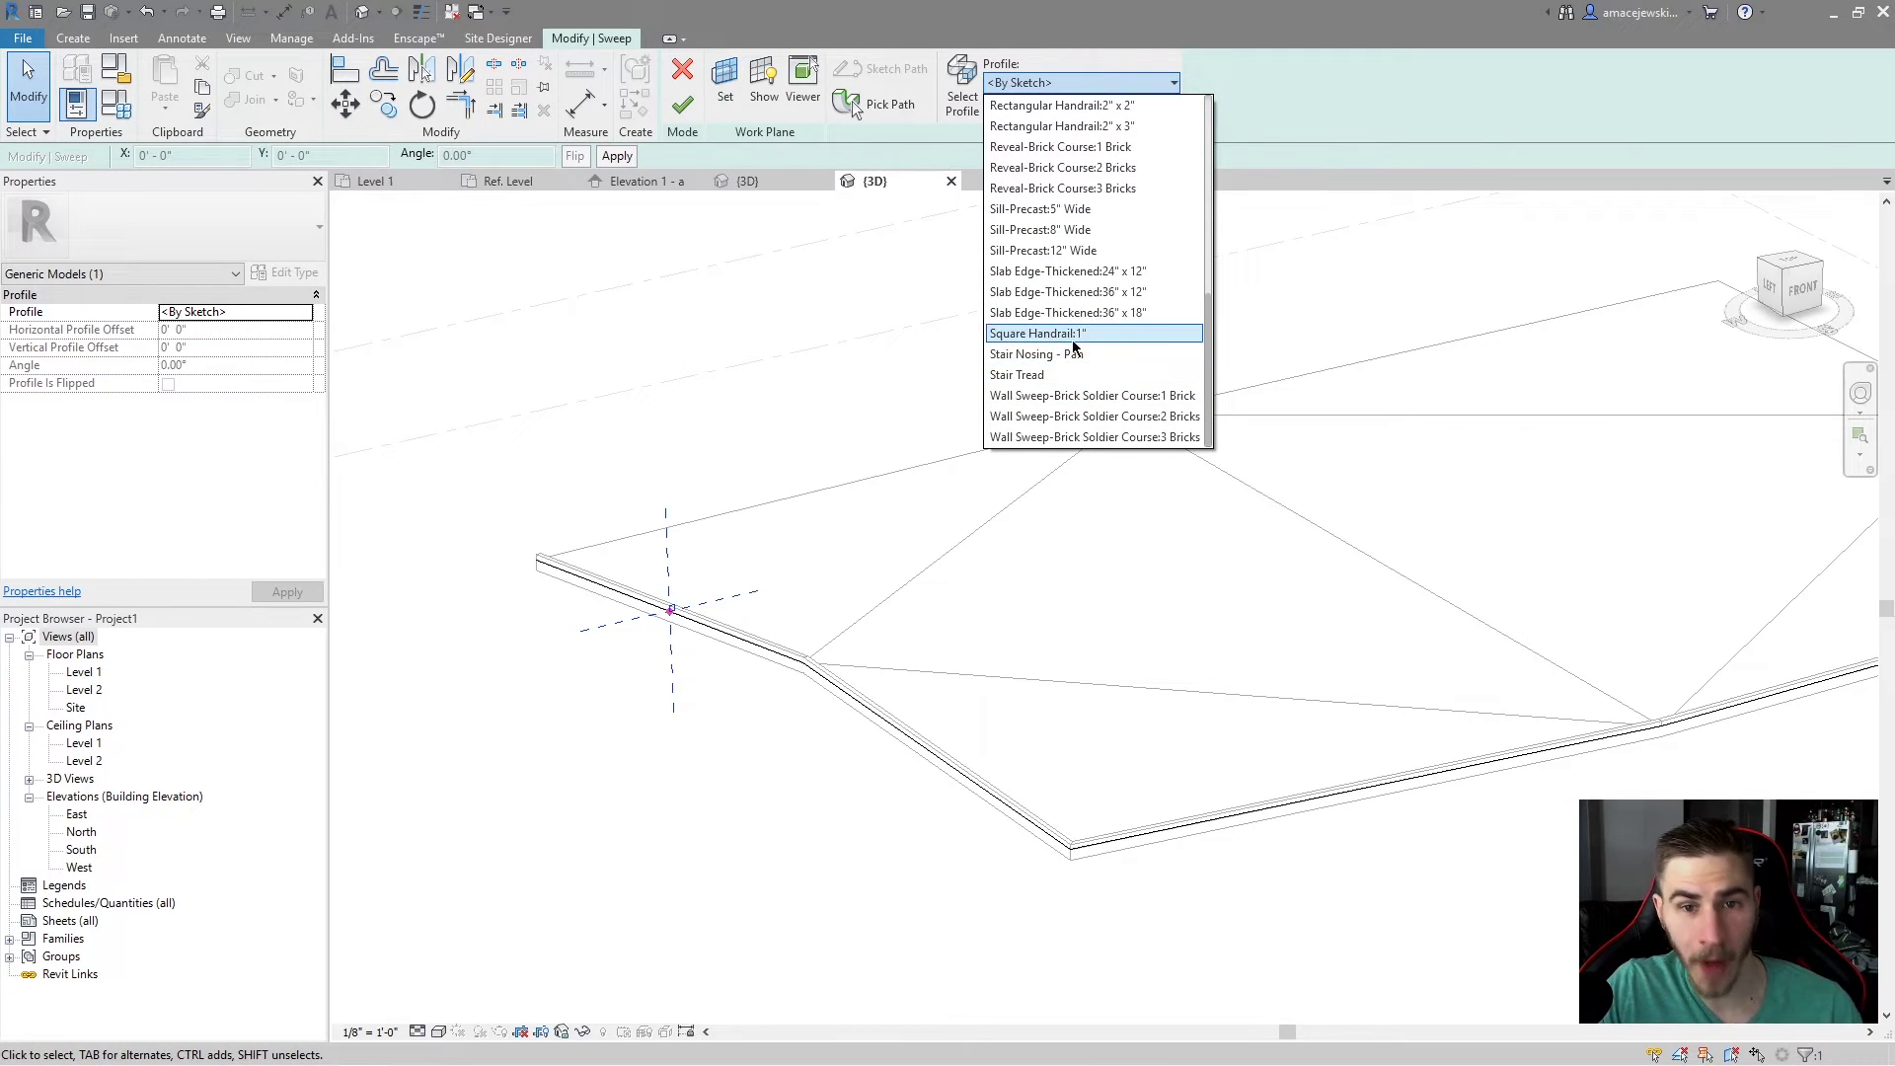
pyautogui.scroll(7, 1075, 346)
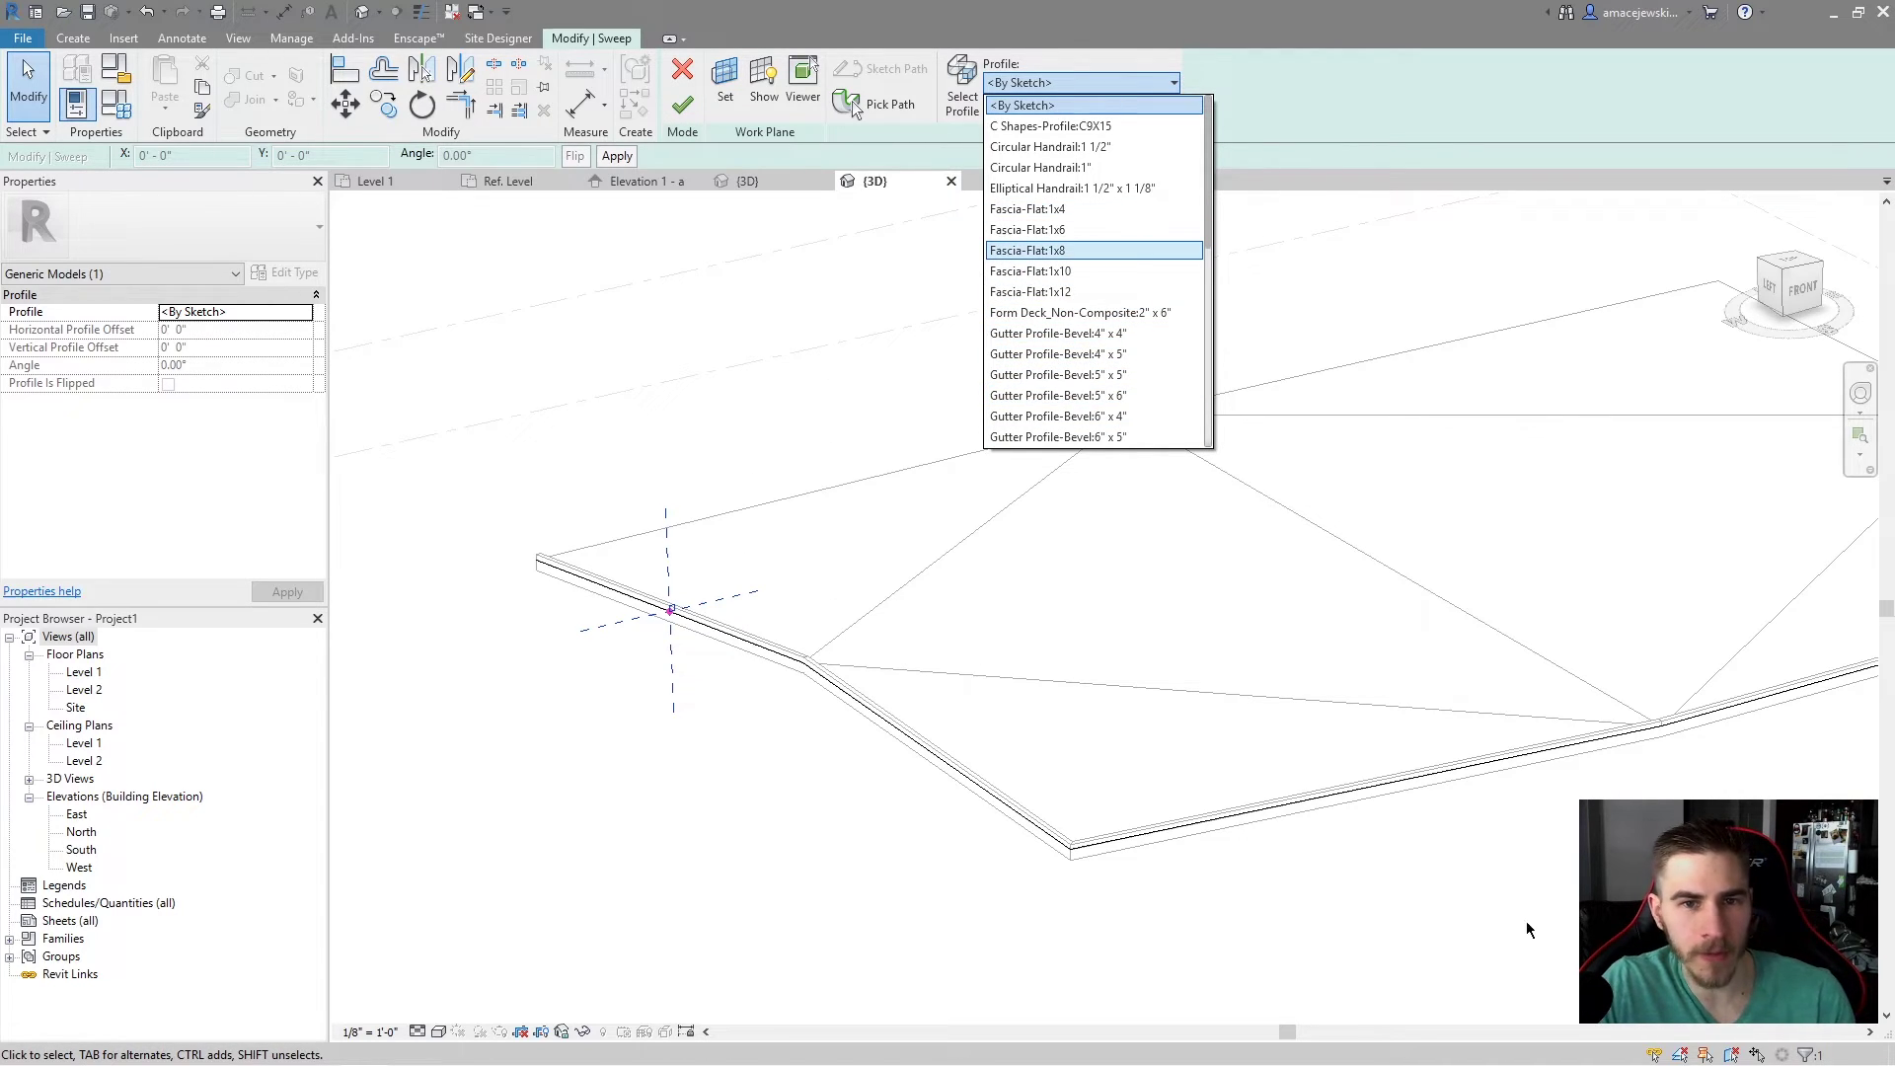
pyautogui.scroll(-7, 1130, 313)
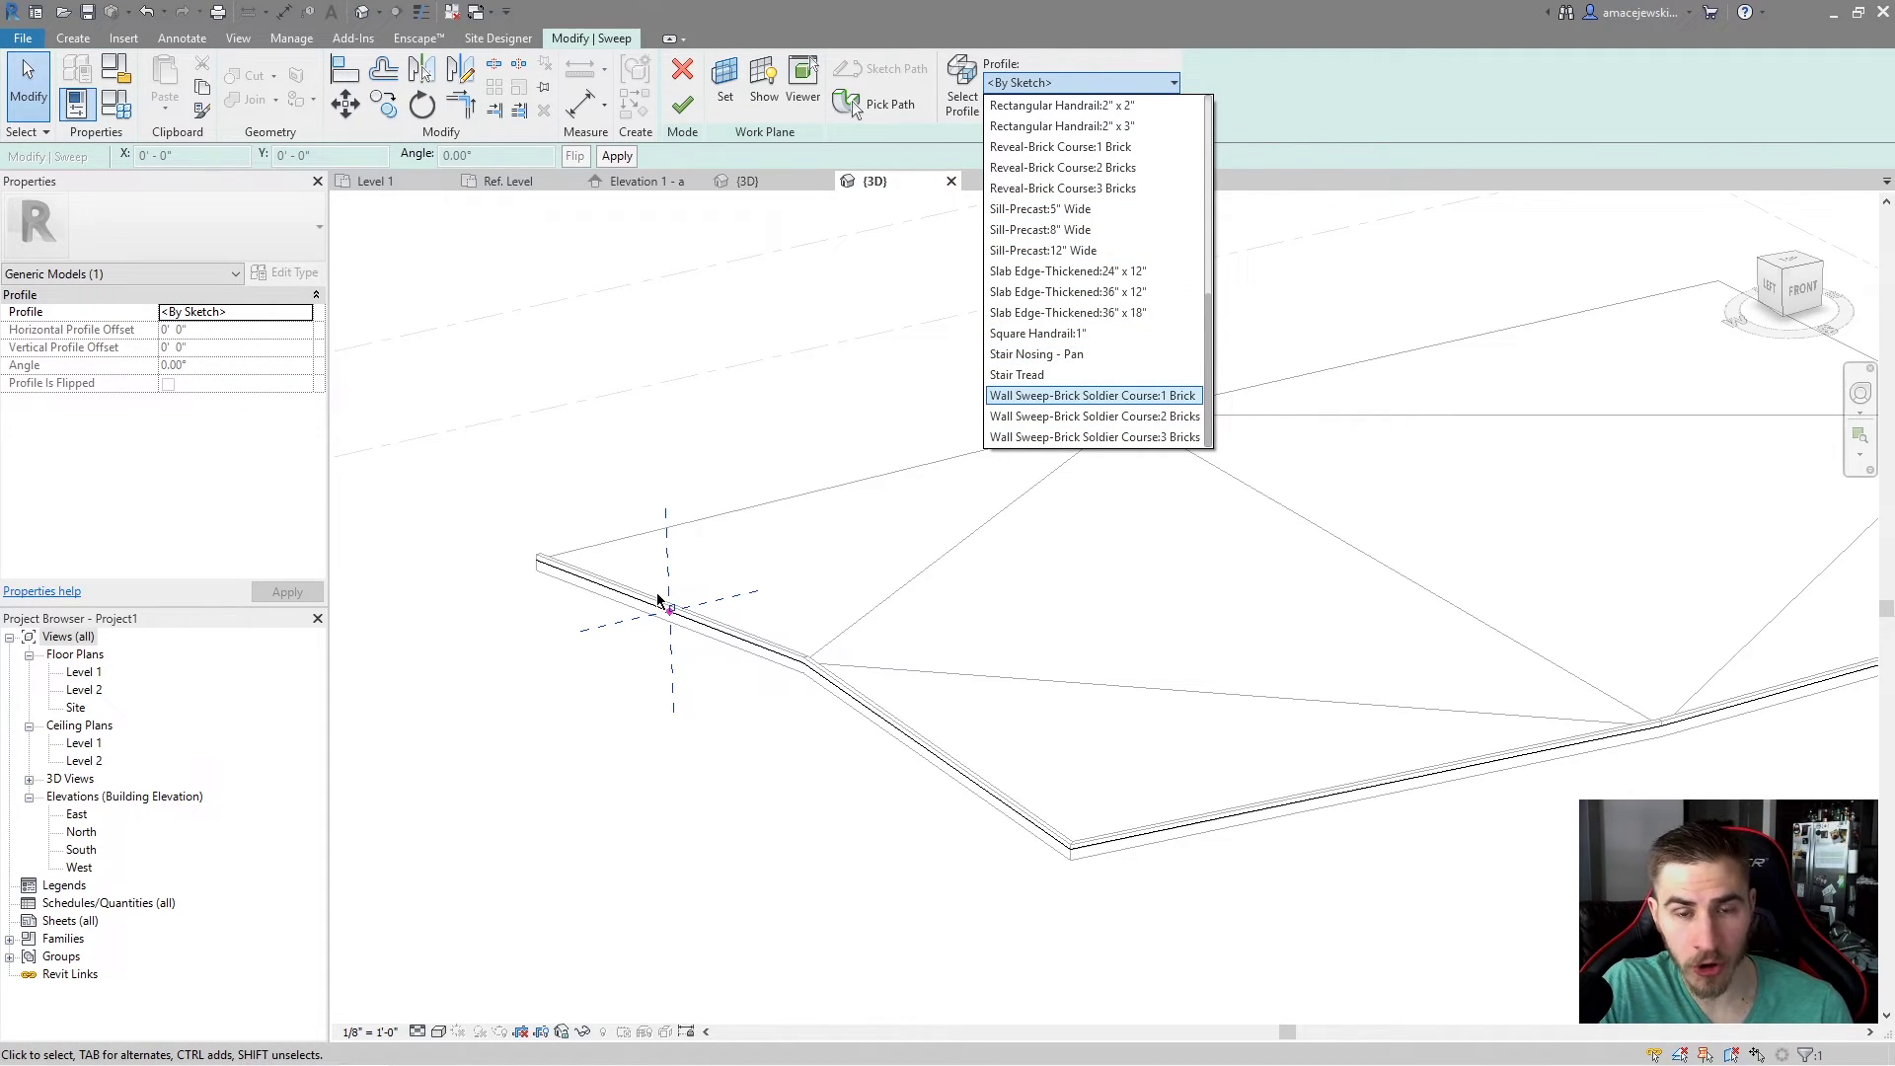
pyautogui.scroll(5, 661, 604)
pyautogui.scroll(2, 1071, 259)
pyautogui.scroll(4, 1071, 260)
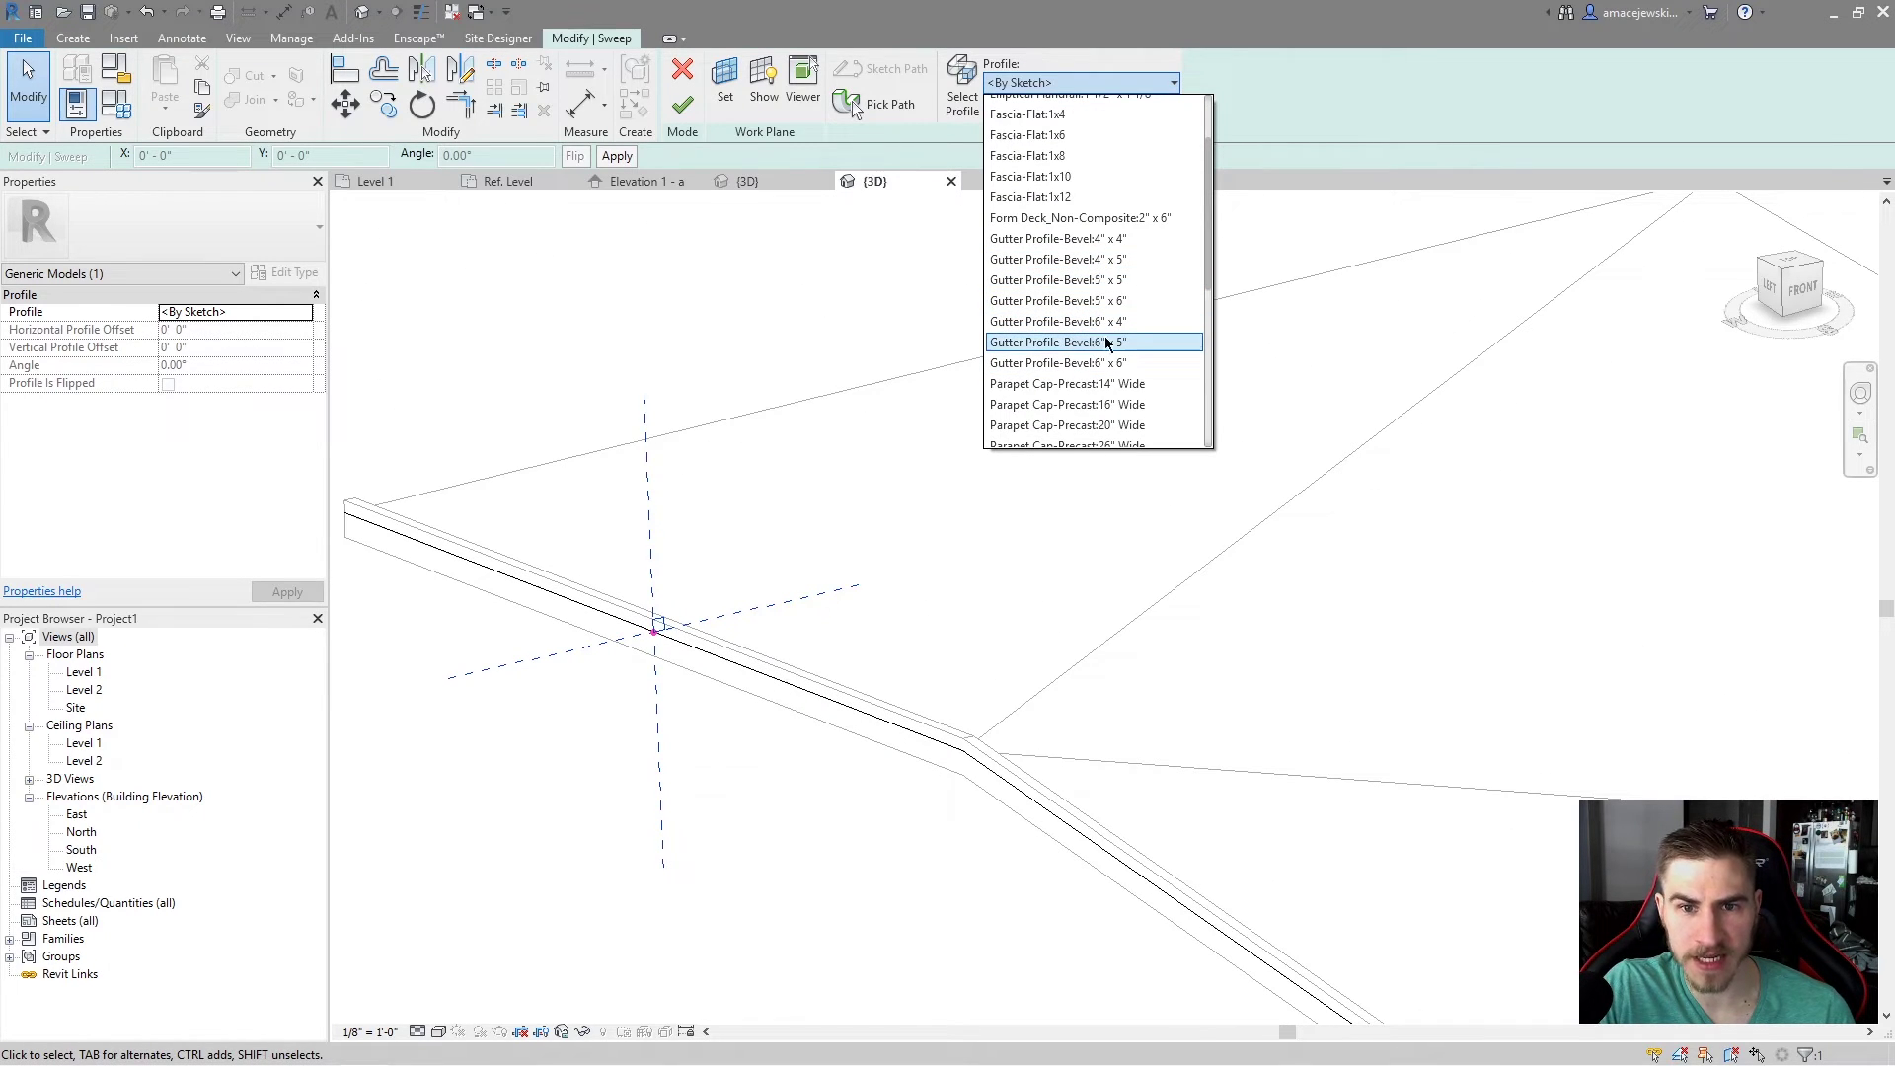
pyautogui.click(1100, 364)
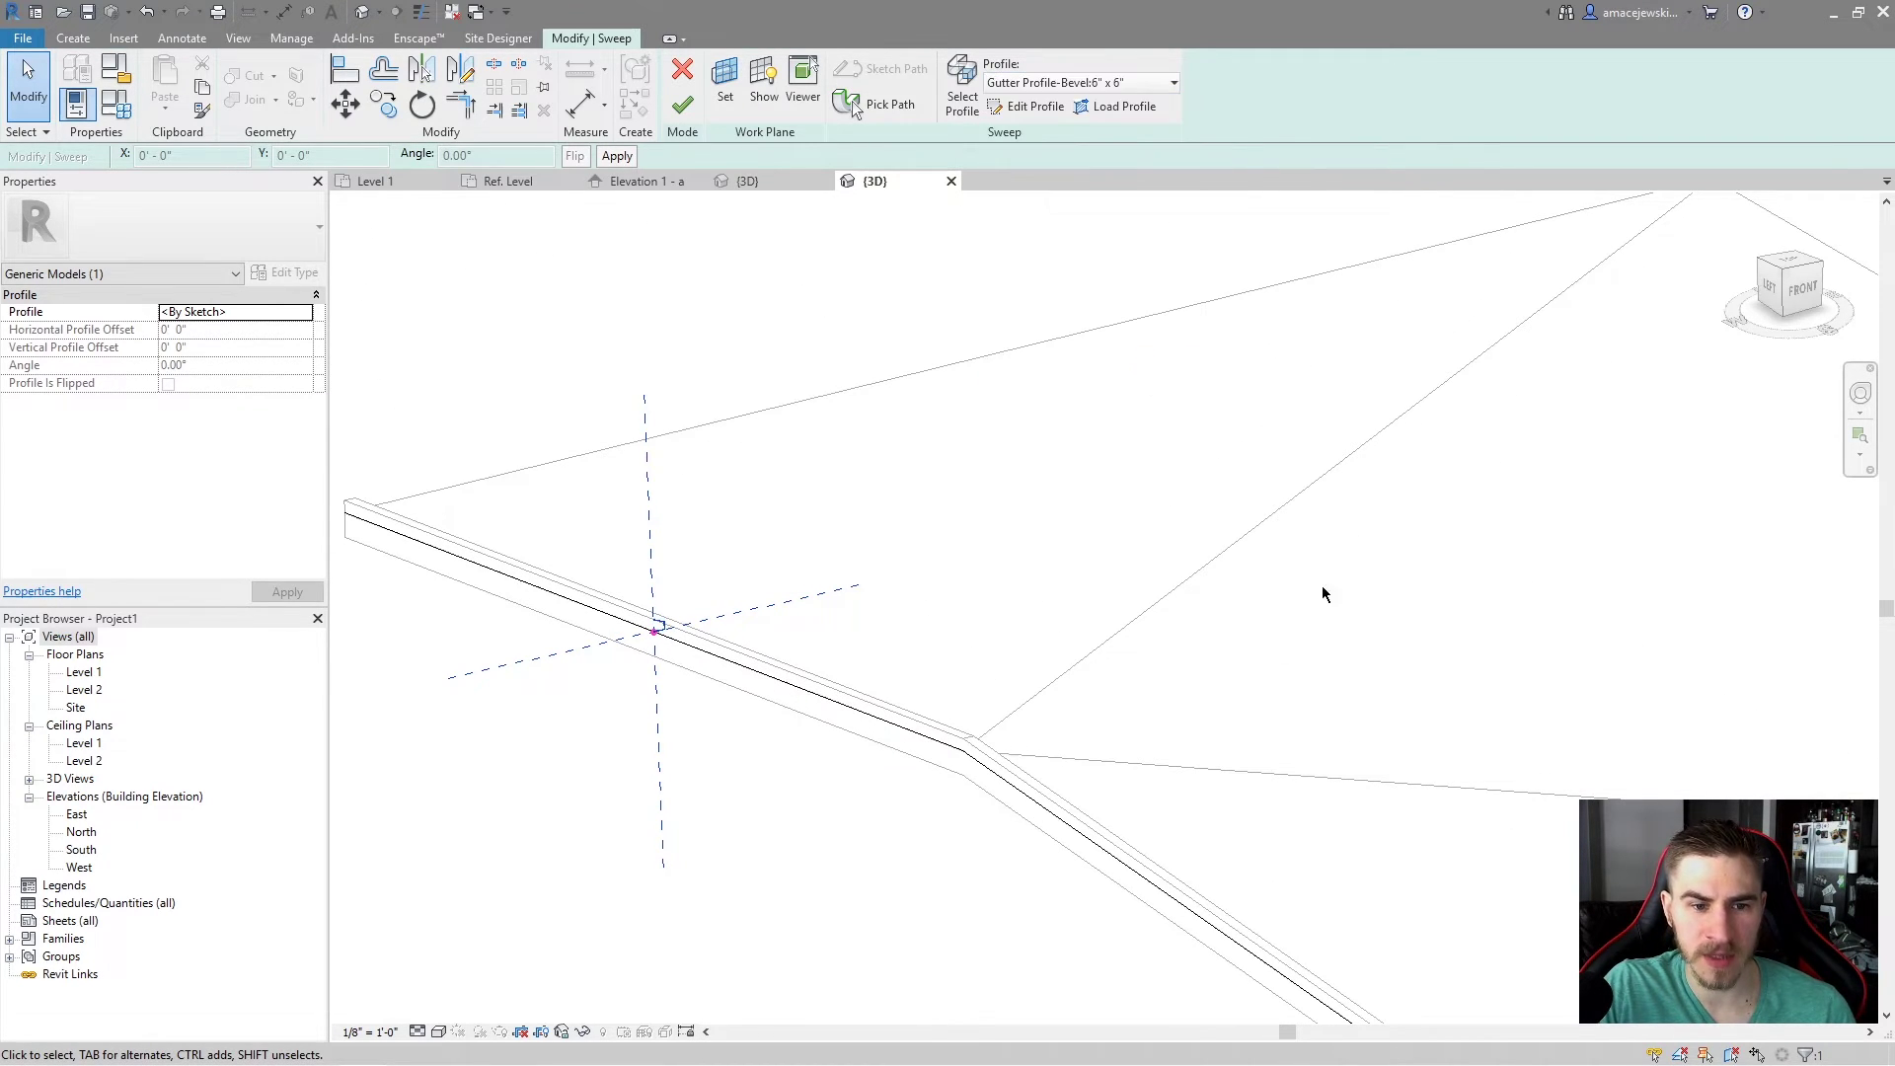
pyautogui.scroll(4, 681, 602)
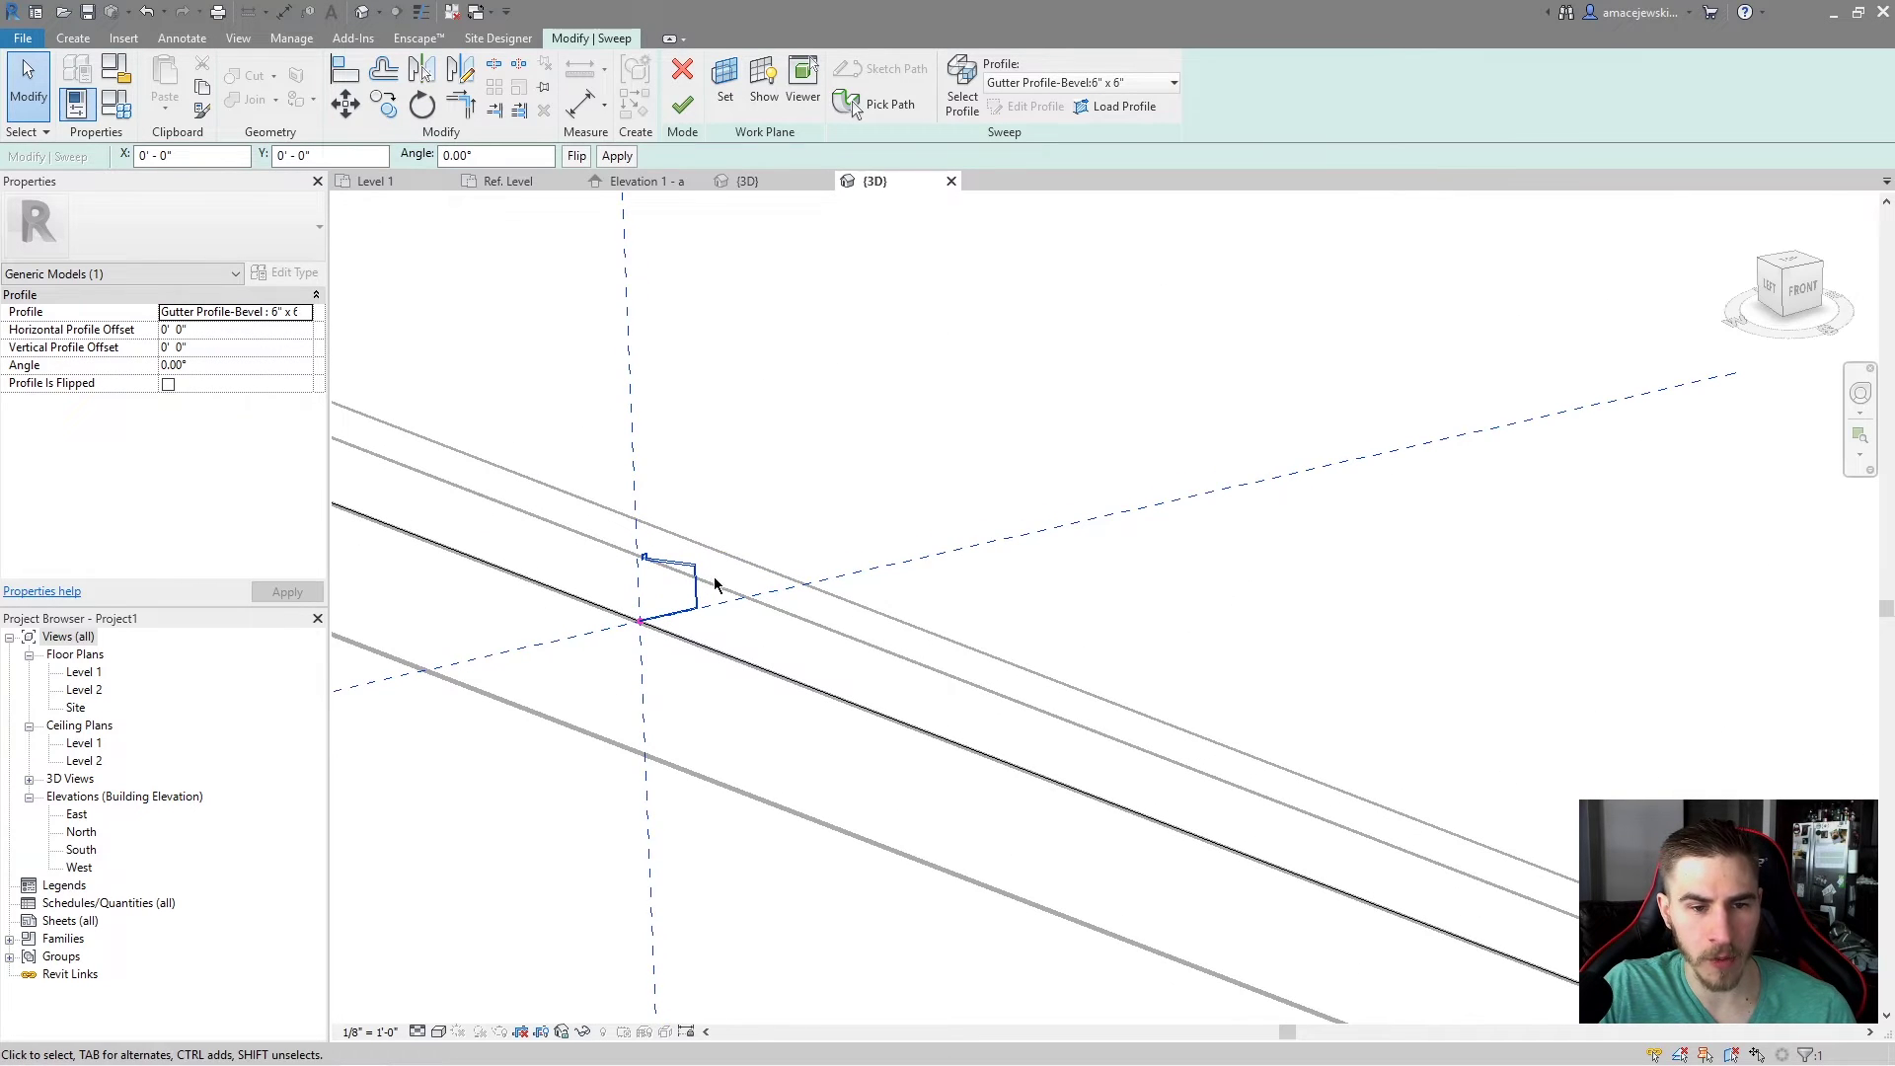
# Step: Finish the sweep with the gutter profile and finish the in-place model
pyautogui.click(682, 104)
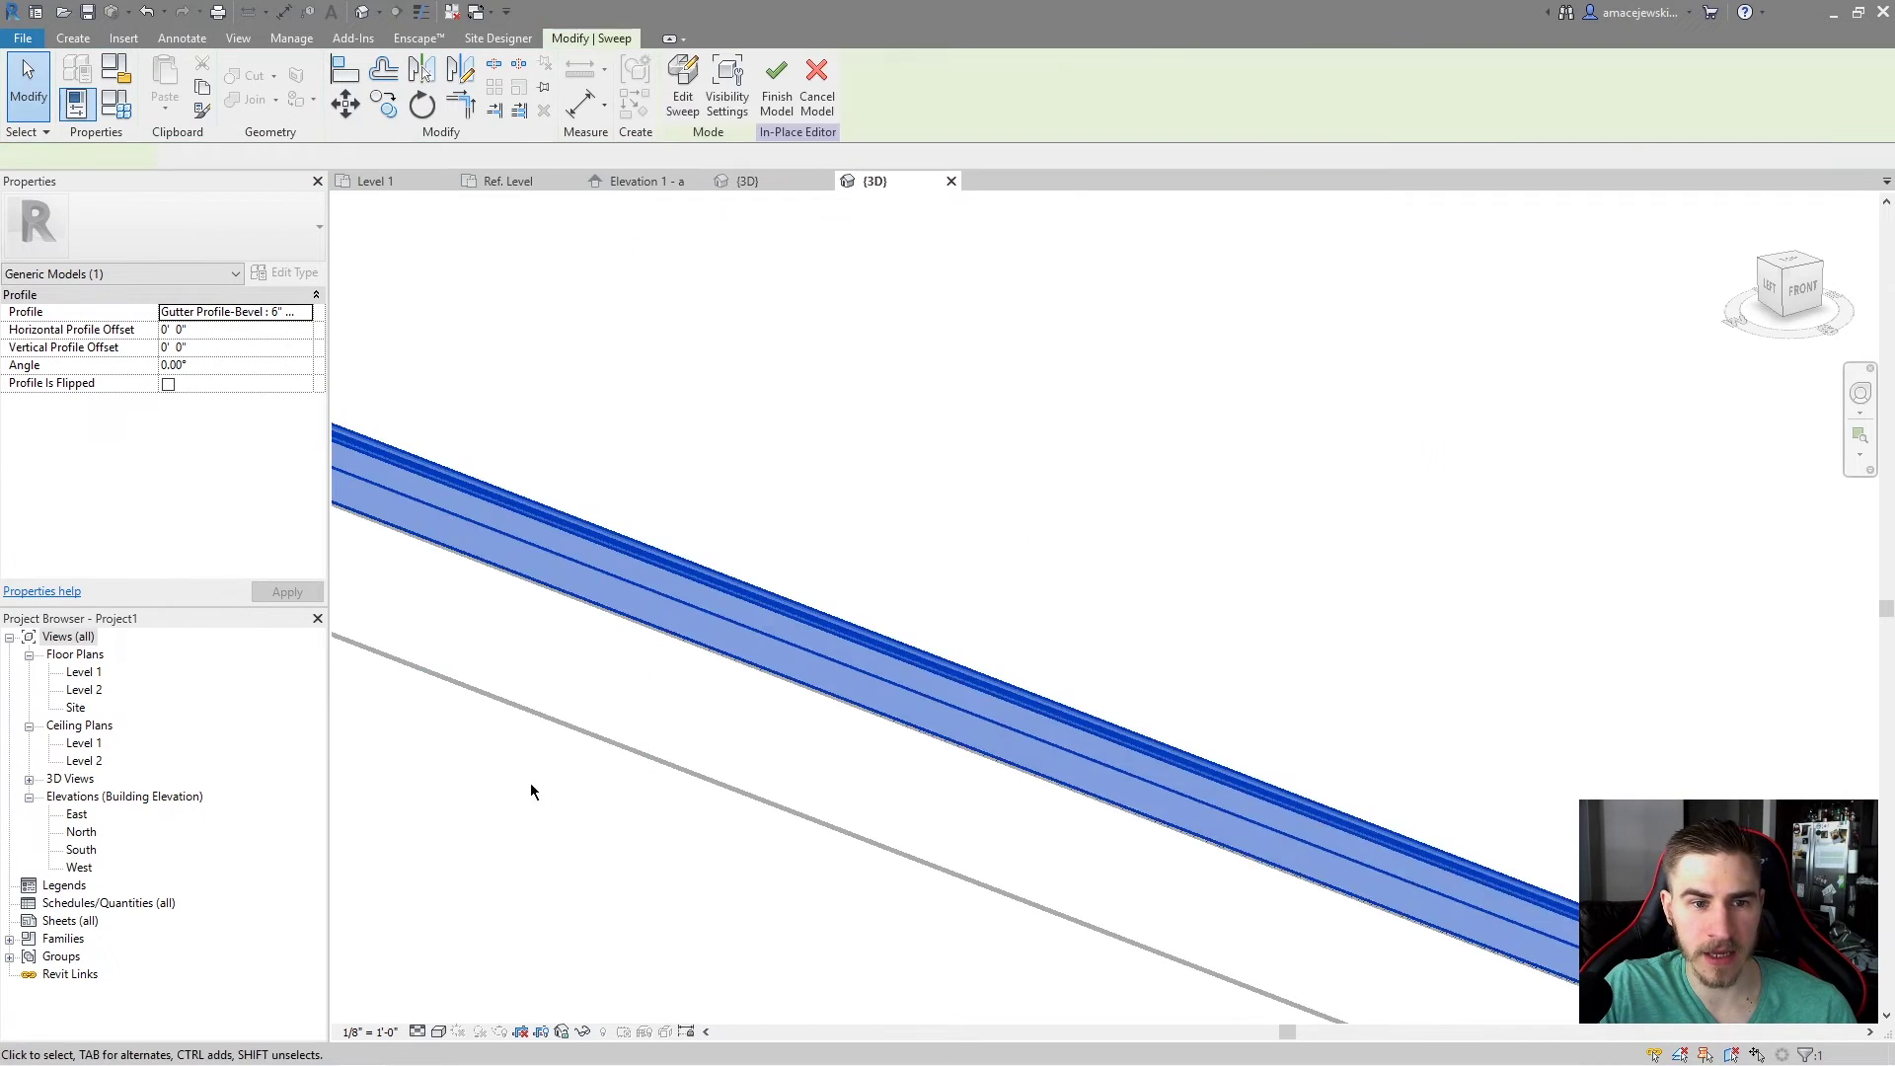
pyautogui.click(526, 787)
pyautogui.click(776, 84)
# Step: Inspect the gutter sweep along the sloped floor edges and corners, selecting the sweep and the floor to compare them
pyautogui.keyDown('shift'); pyautogui.moveTo(750, 553); pyautogui.dragTo(1018, 538, button='middle'); pyautogui.keyUp('shift')
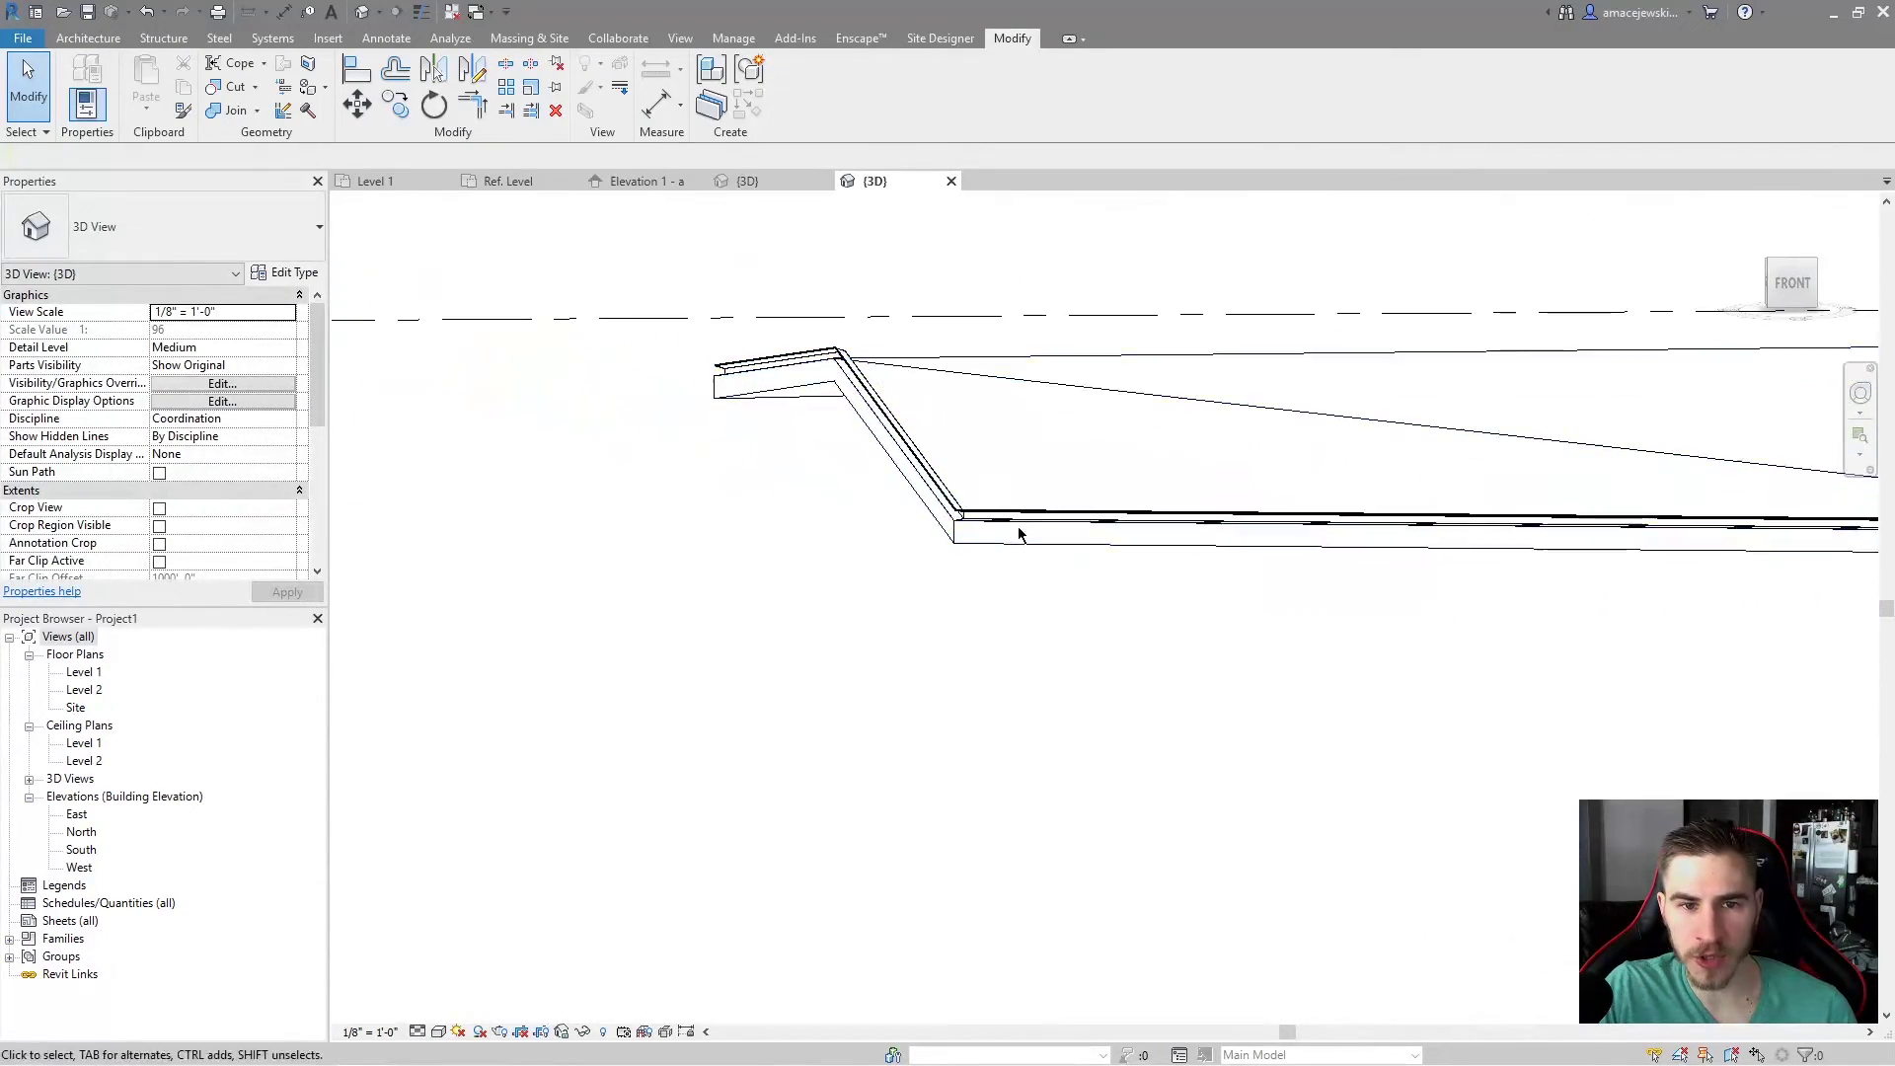
pyautogui.scroll(3, 1016, 612)
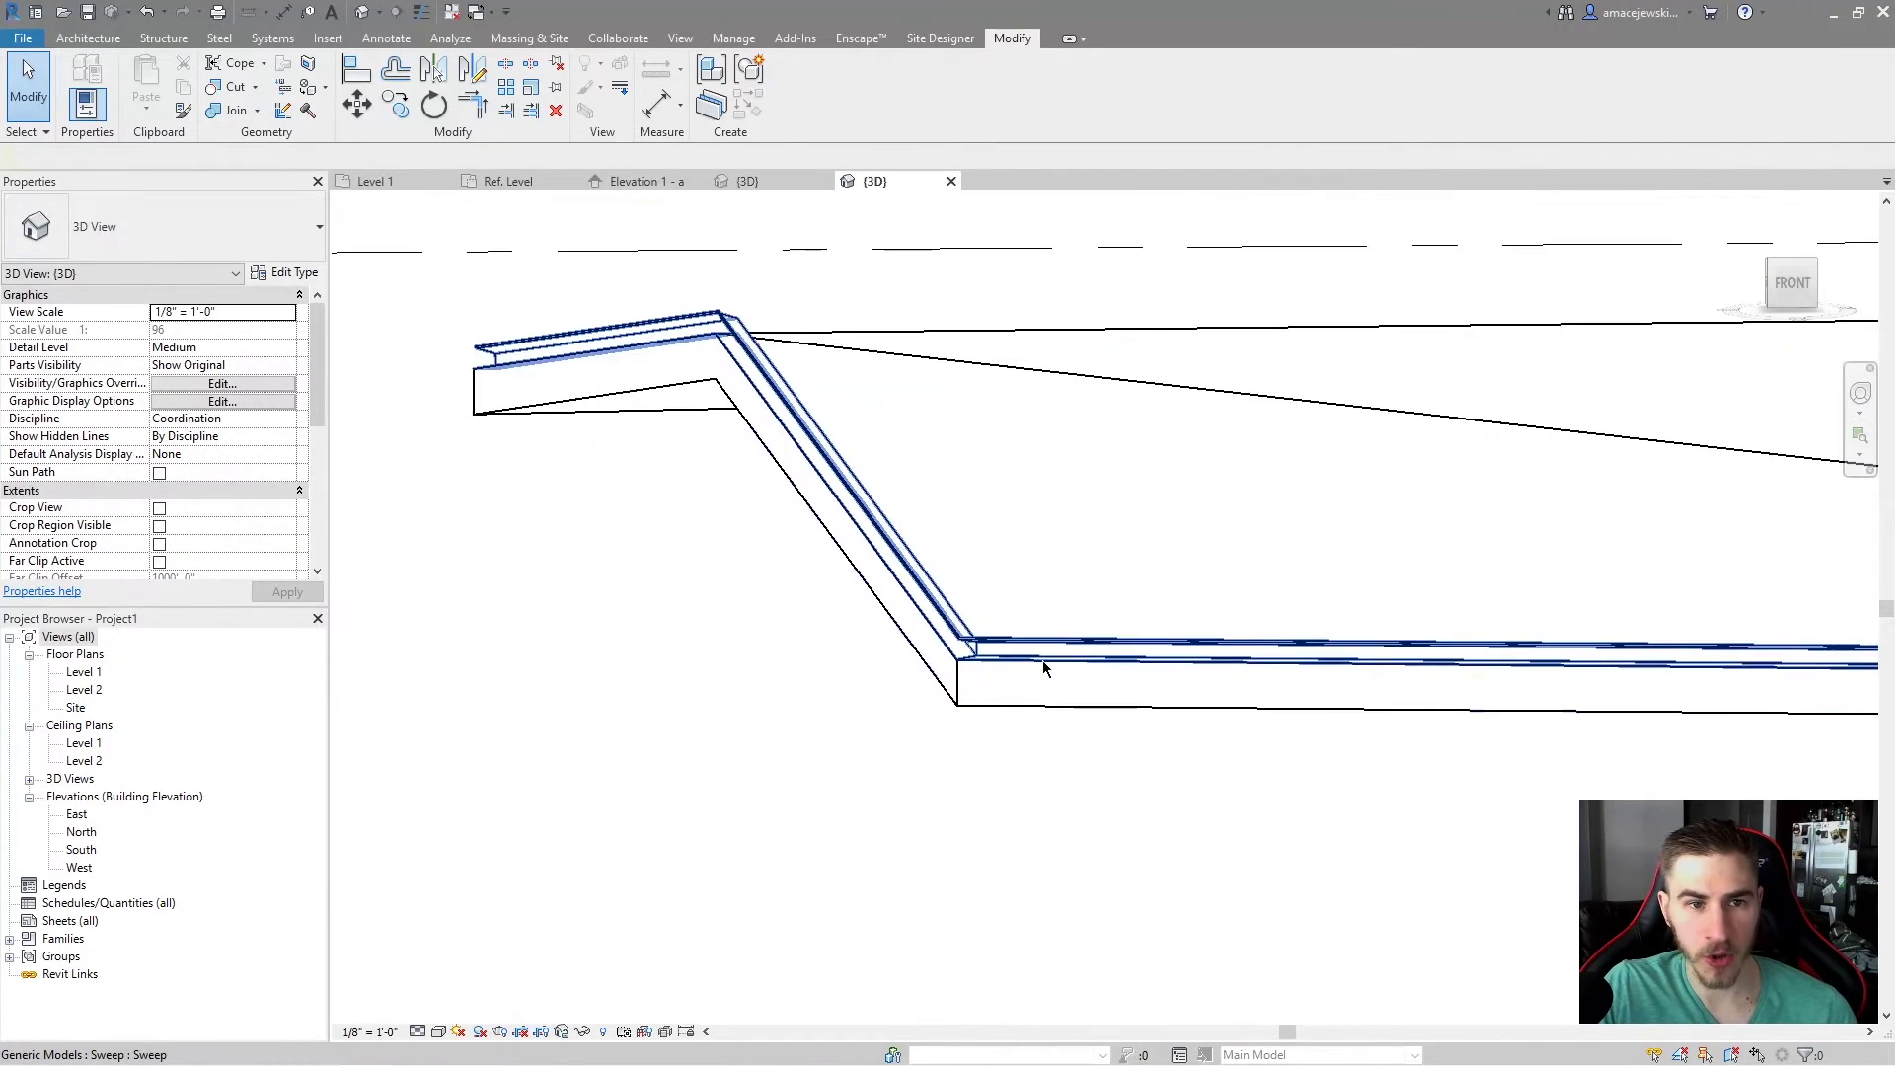
pyautogui.click(956, 646)
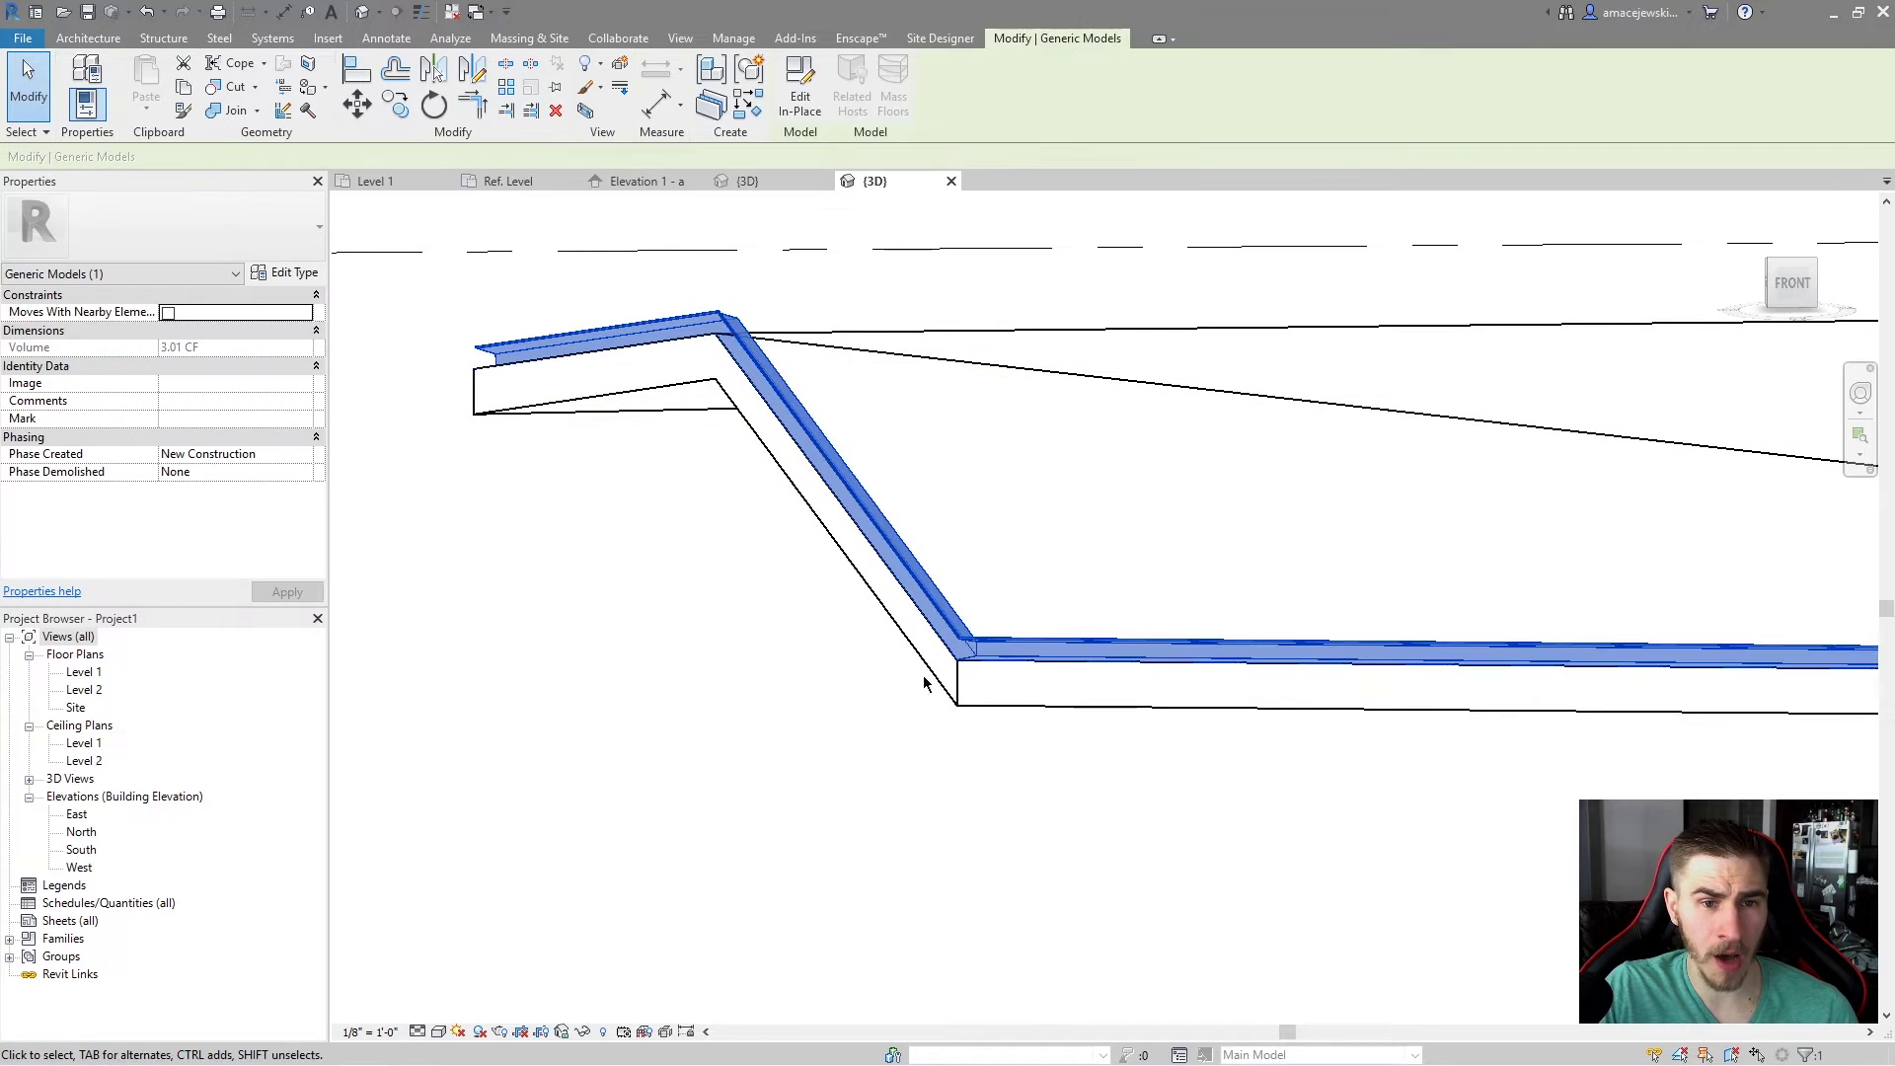
pyautogui.scroll(-2, 1079, 804)
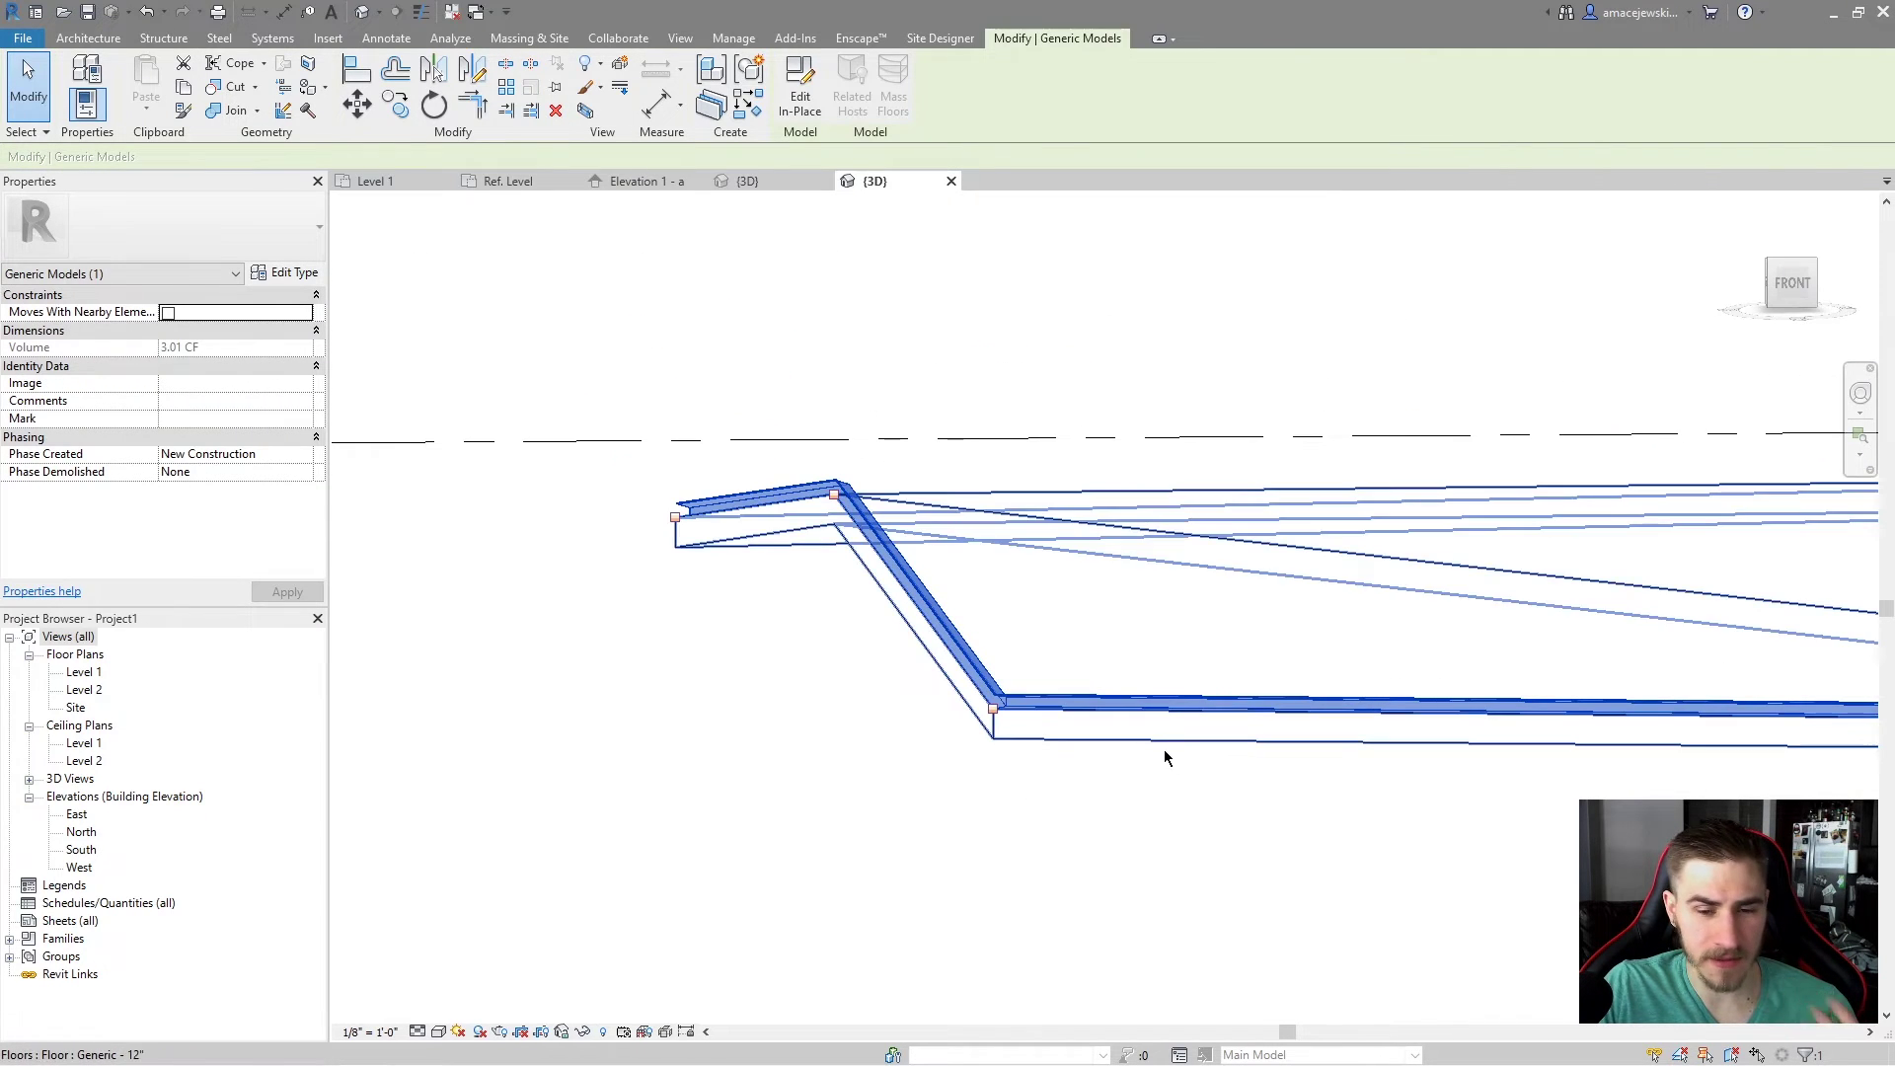
pyautogui.keyDown('shift'); pyautogui.moveTo(538, 592); pyautogui.dragTo(964, 690, button='middle'); pyautogui.keyUp('shift')
pyautogui.click(949, 708)
pyautogui.scroll(-2, 949, 709)
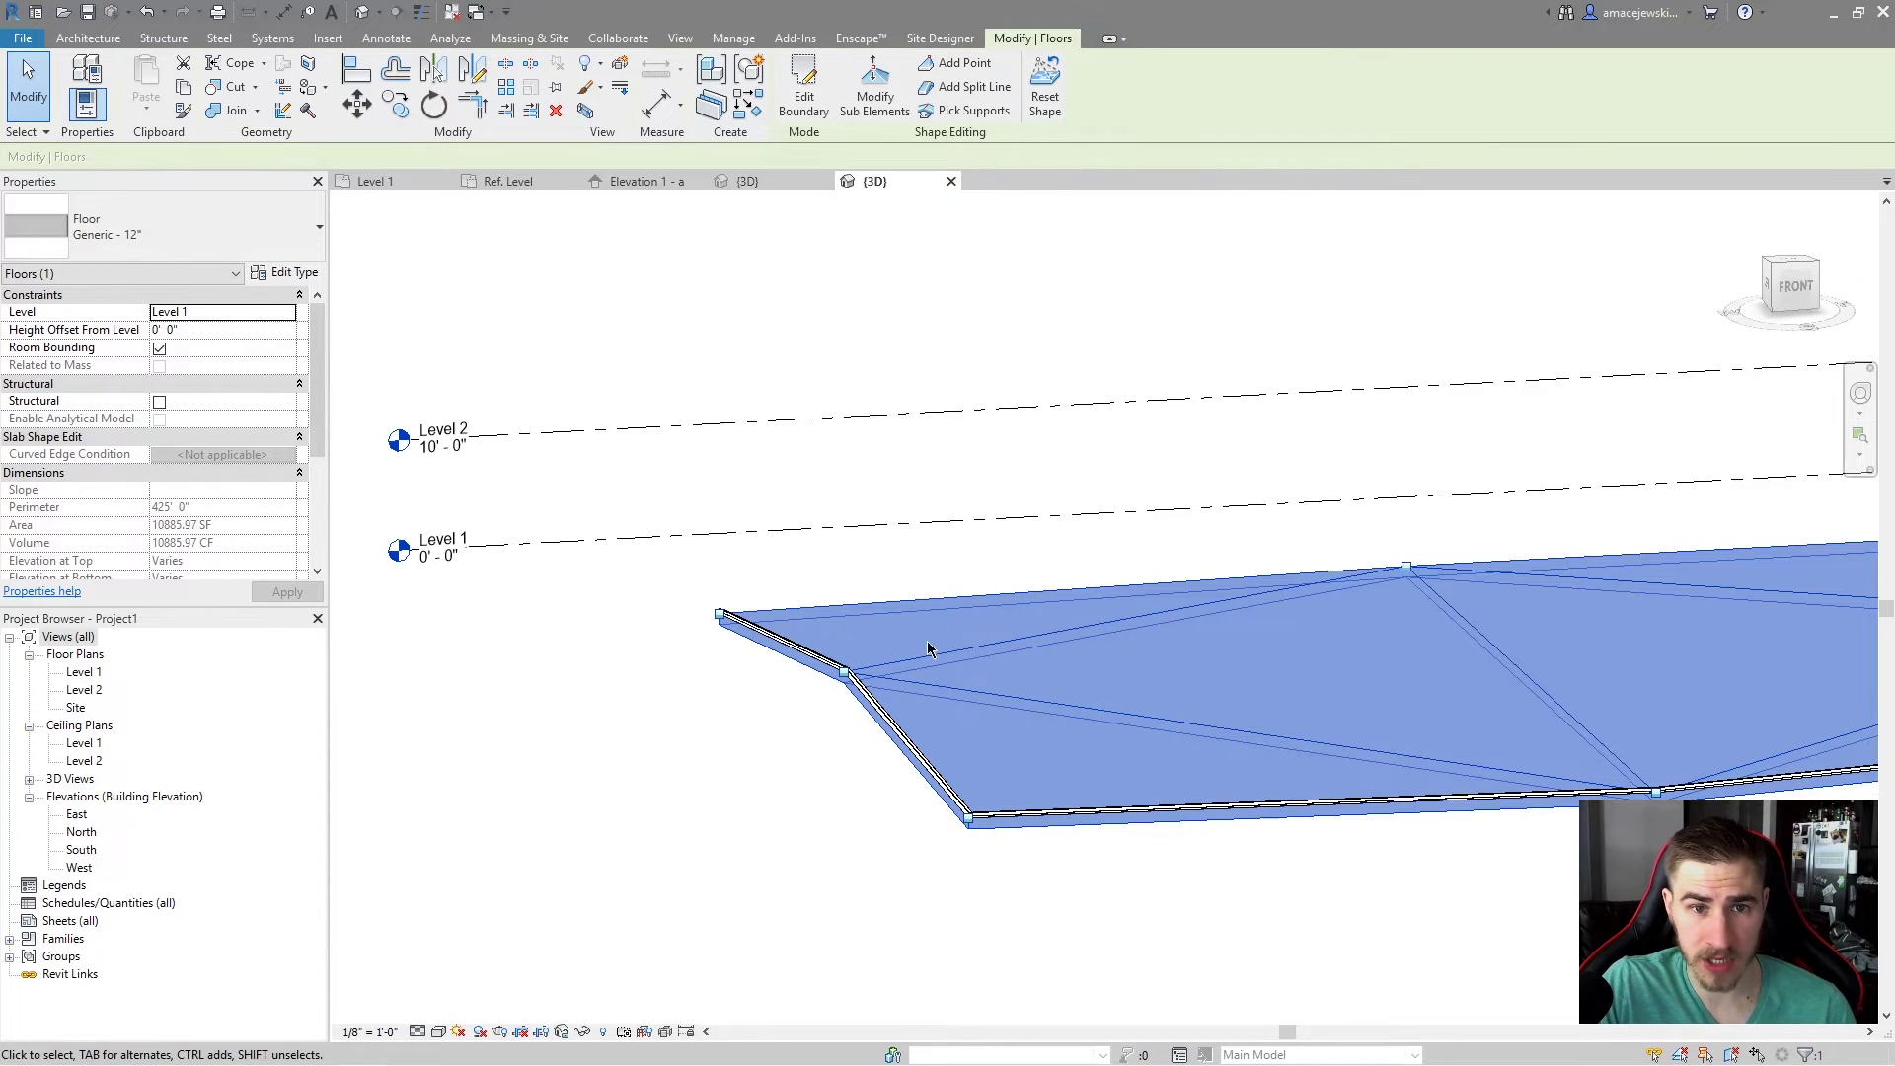
pyautogui.click(947, 787)
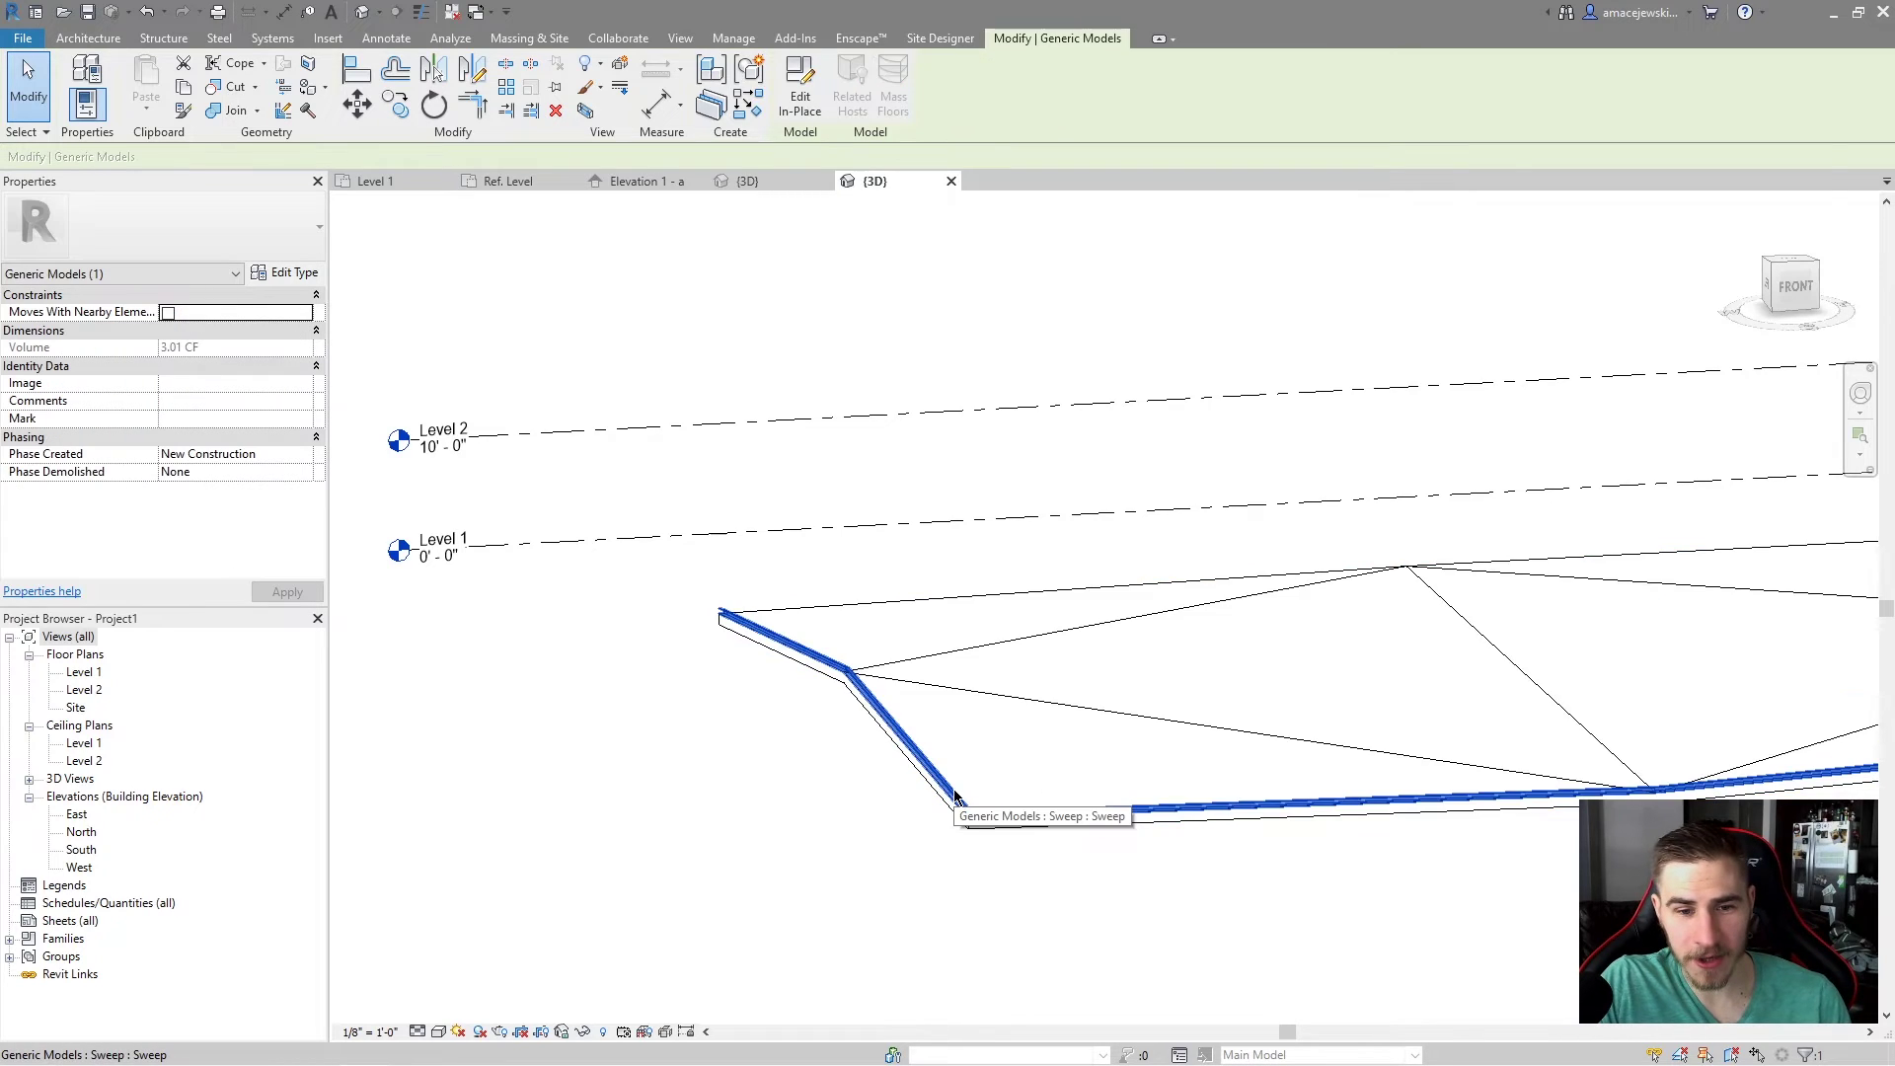
pyautogui.scroll(3, 949, 790)
pyautogui.press('Escape')
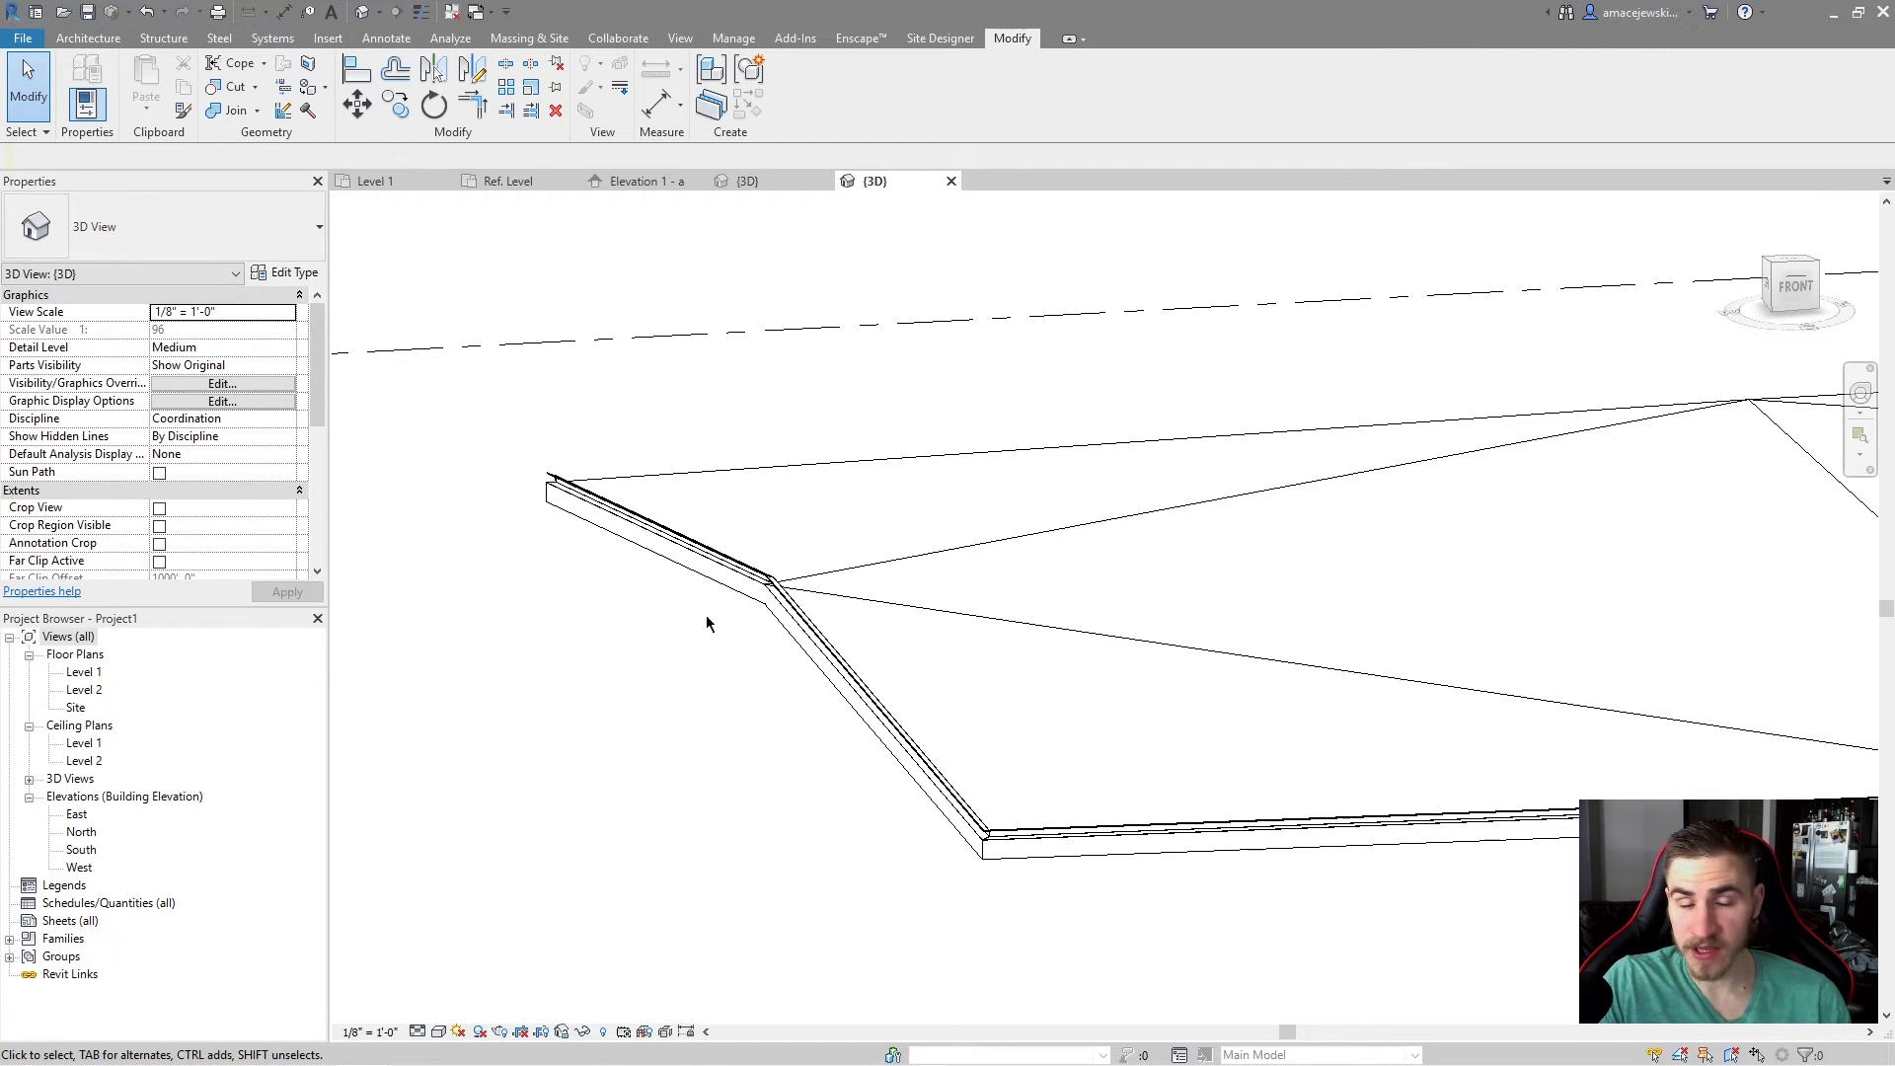
pyautogui.click(887, 712)
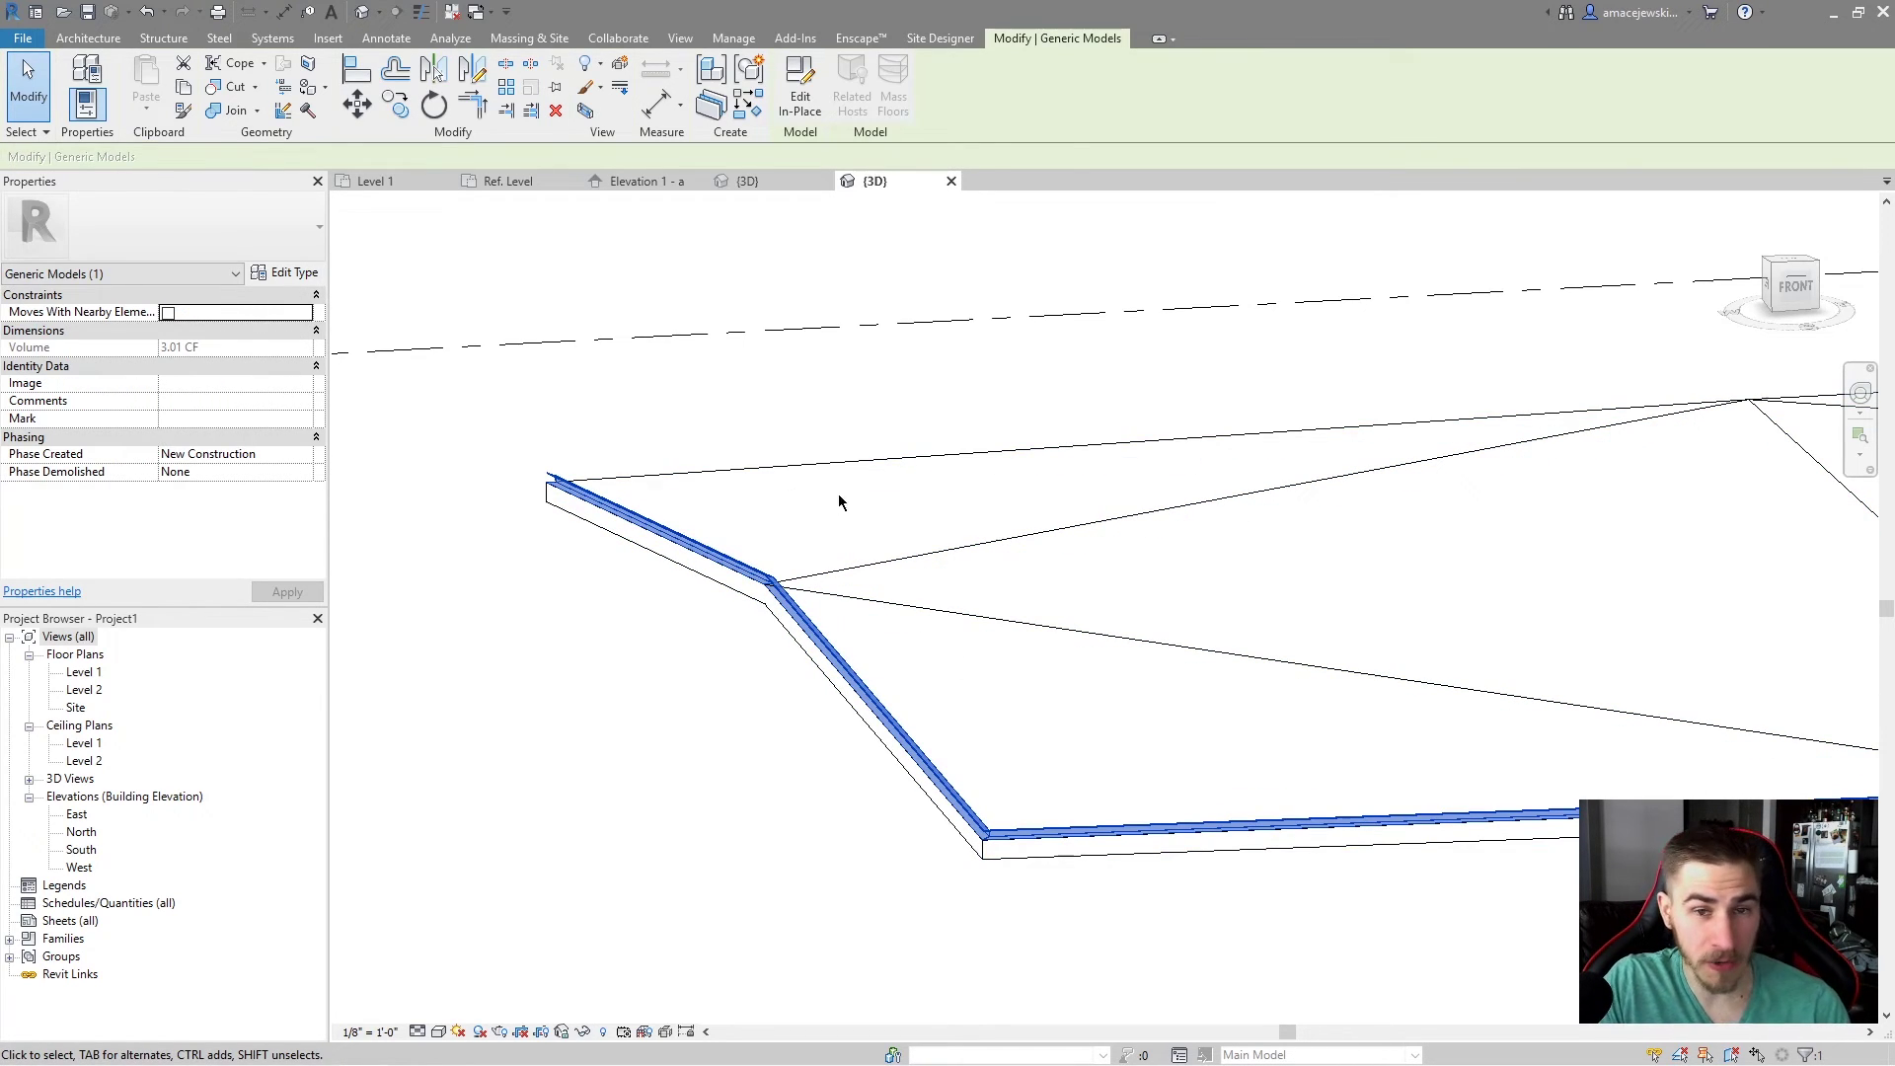